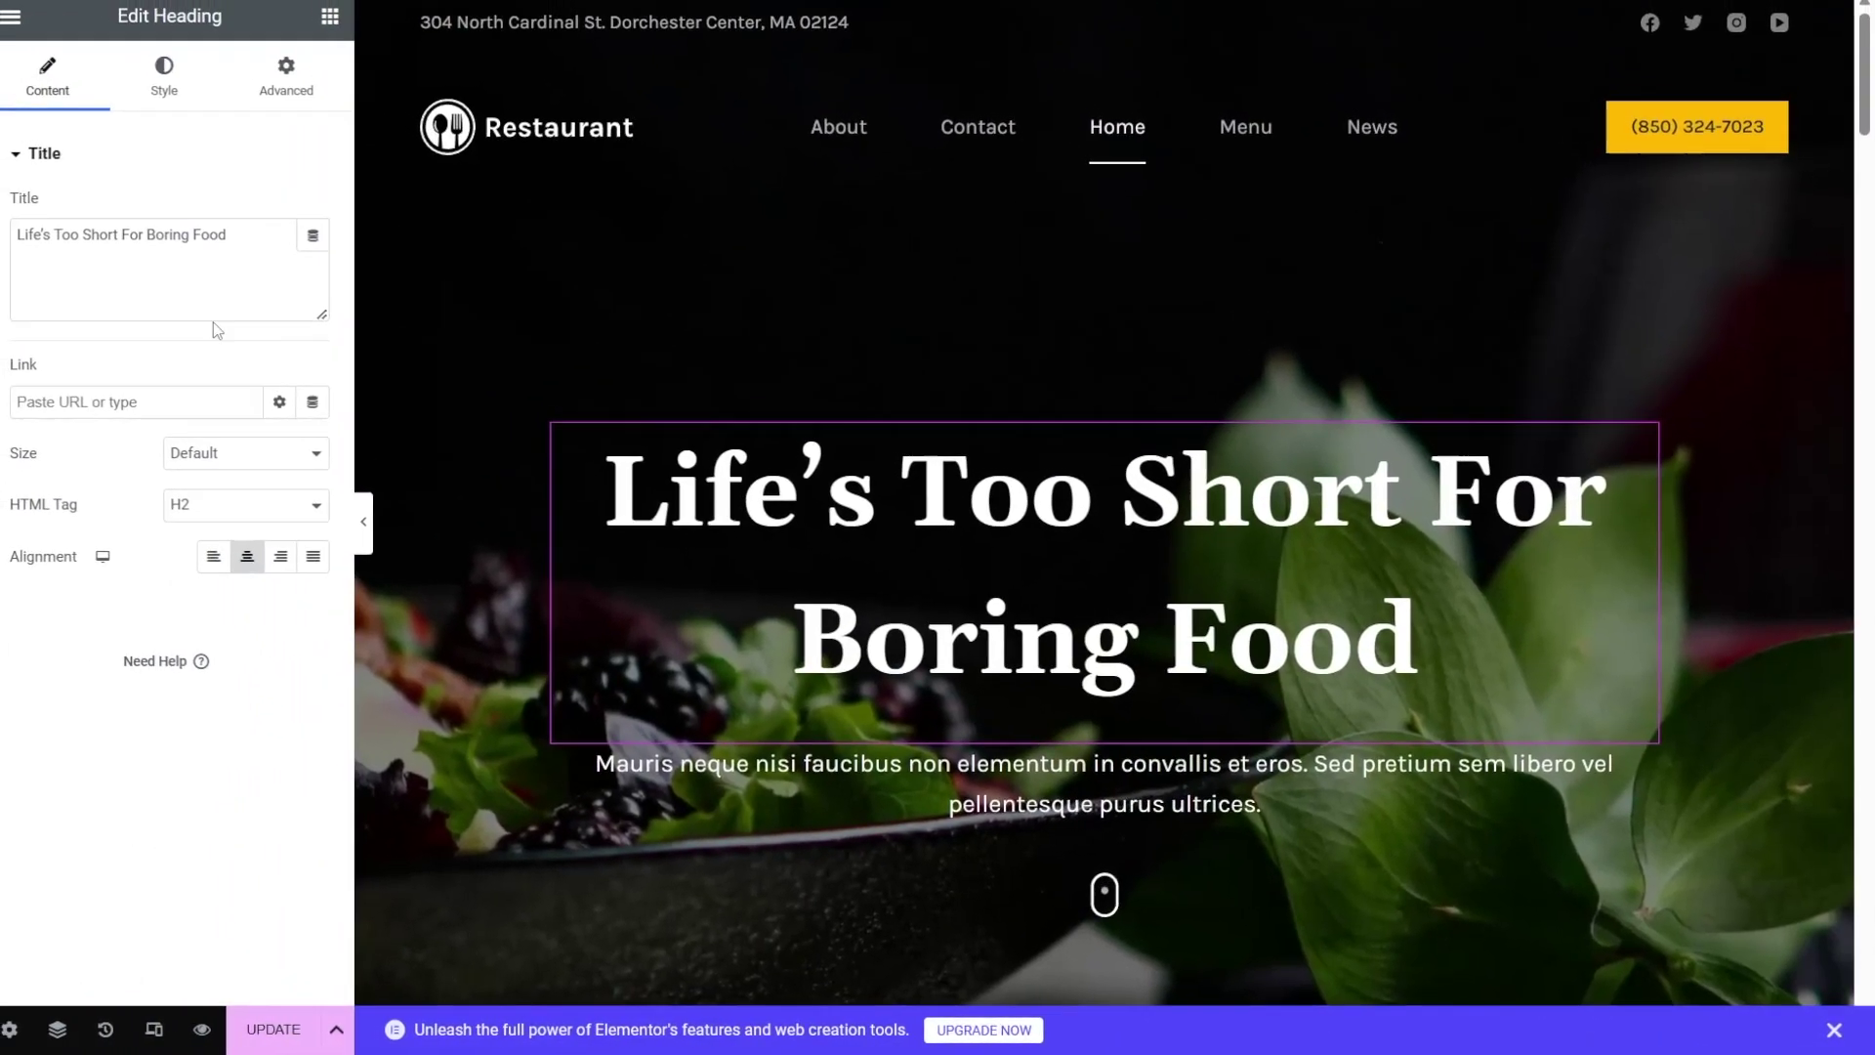
left_click(173, 220)
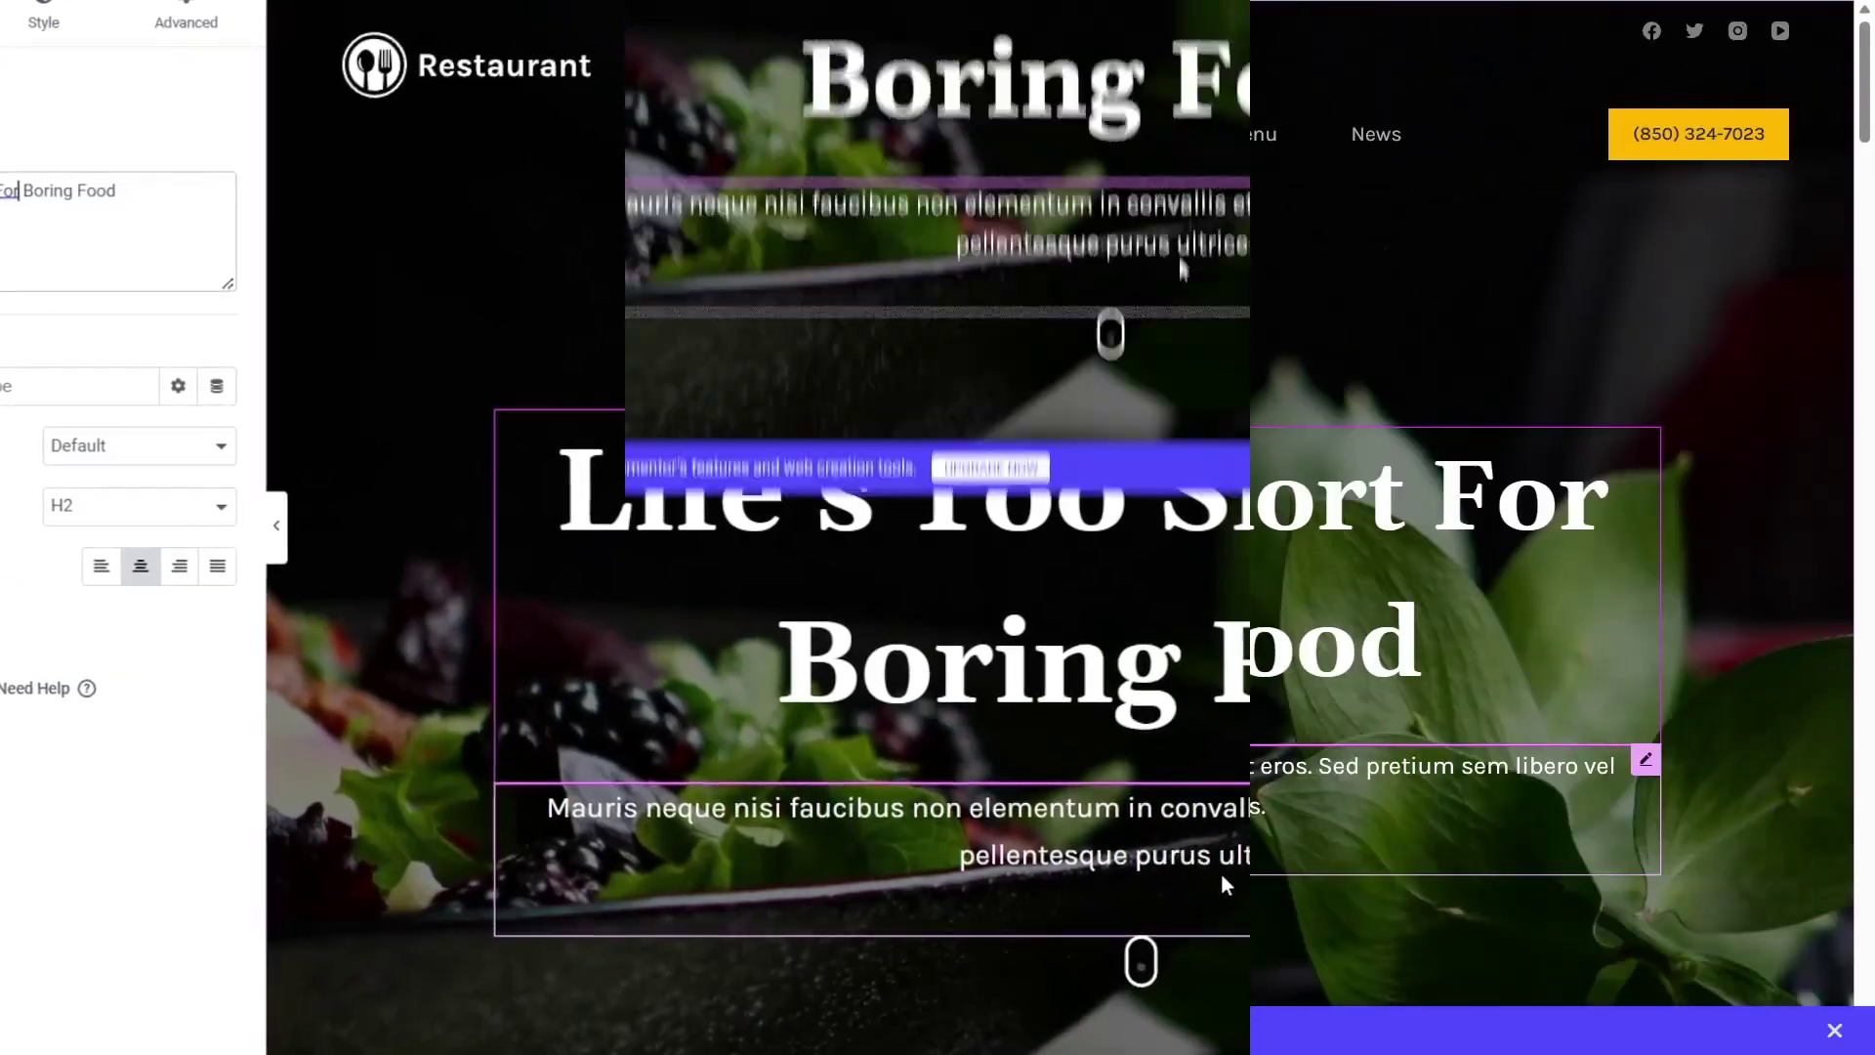
left_click(1216, 826)
scroll(1082, 628, "down", 3)
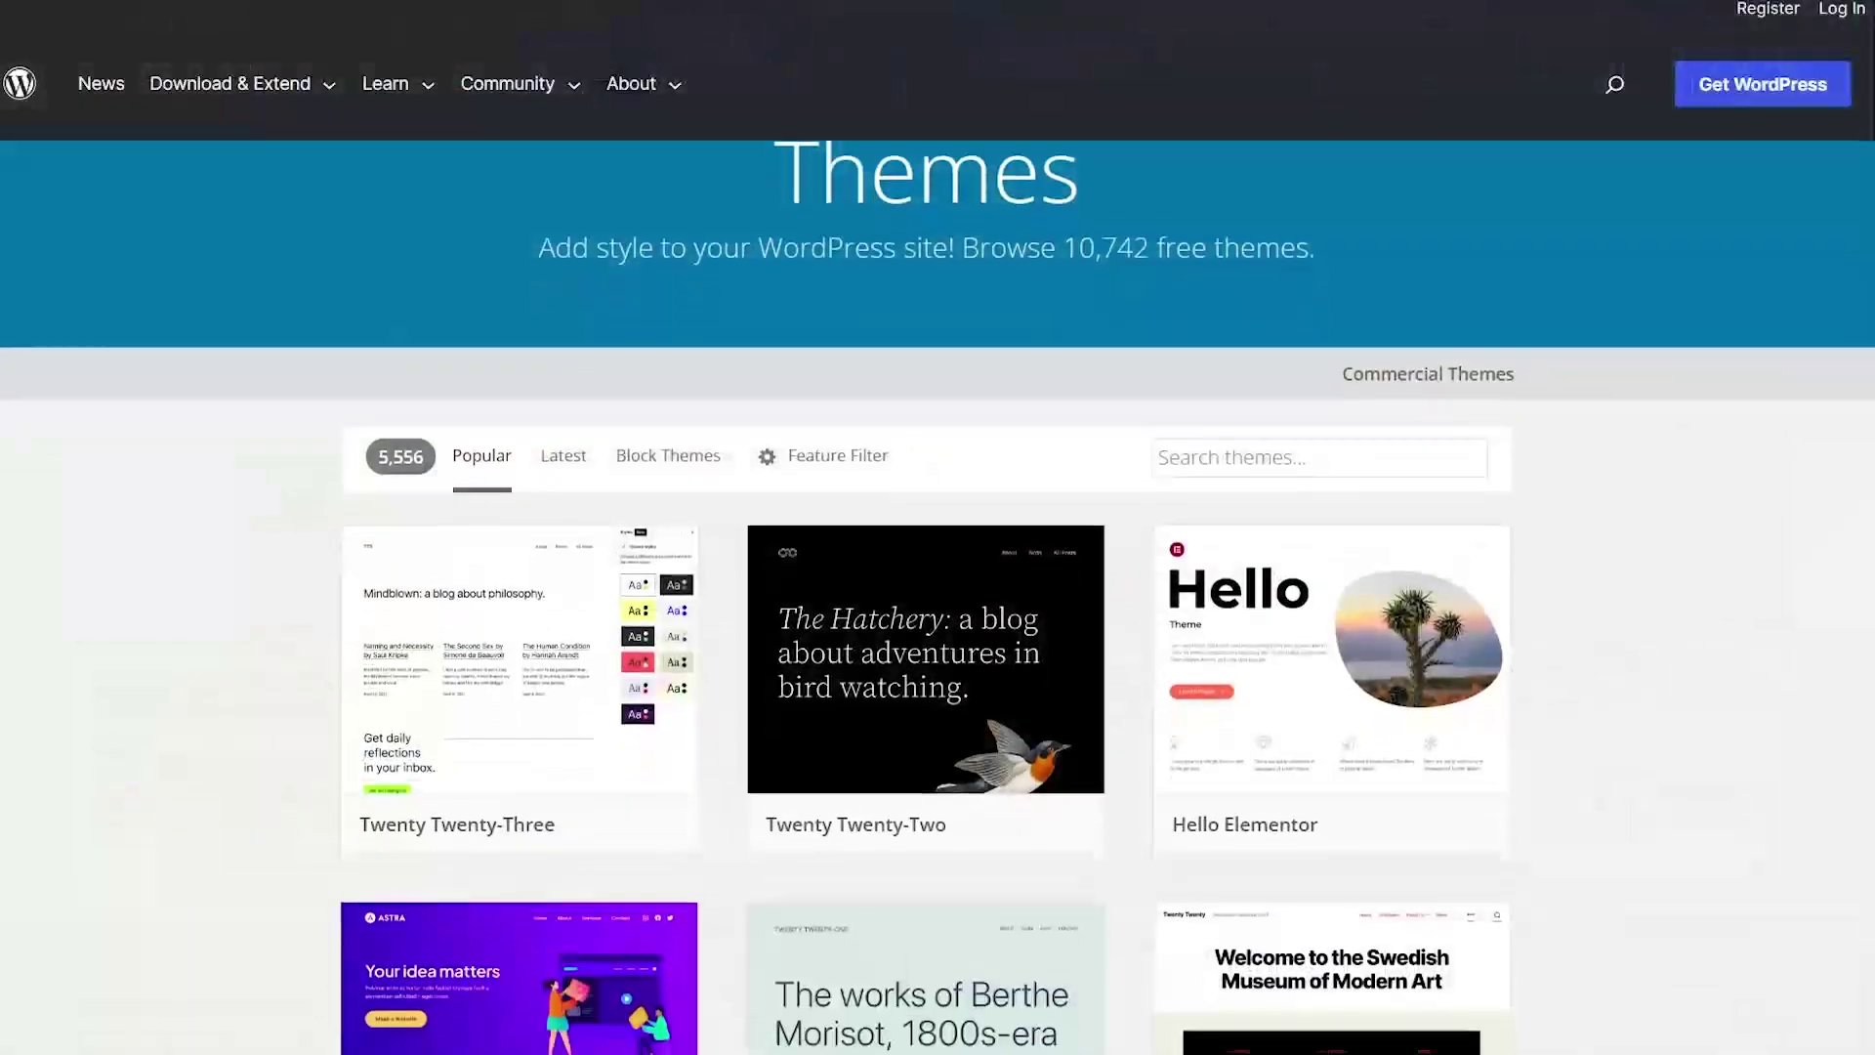
Browse the free WordPress theme directory and the commercial blog and magazine themes on ThemeForest
scroll(937, 586, "down", 8)
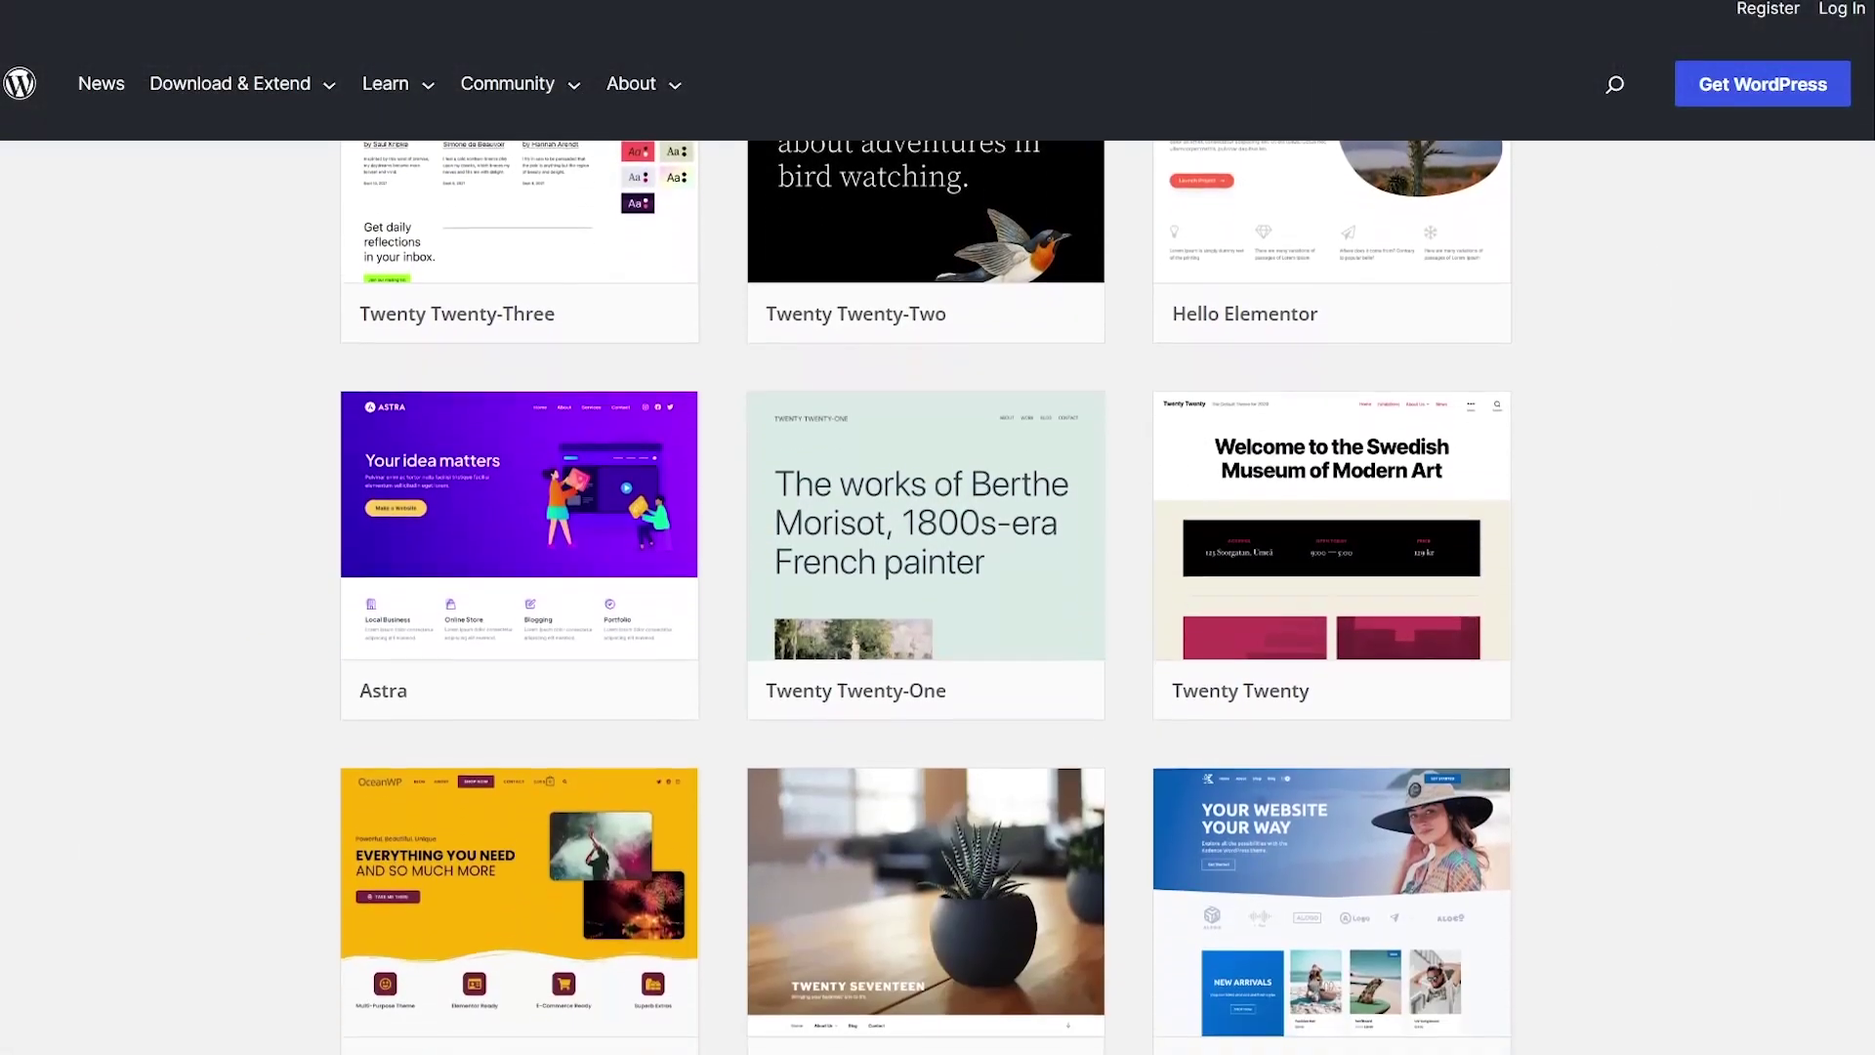
scroll(937, 586, "down", 10)
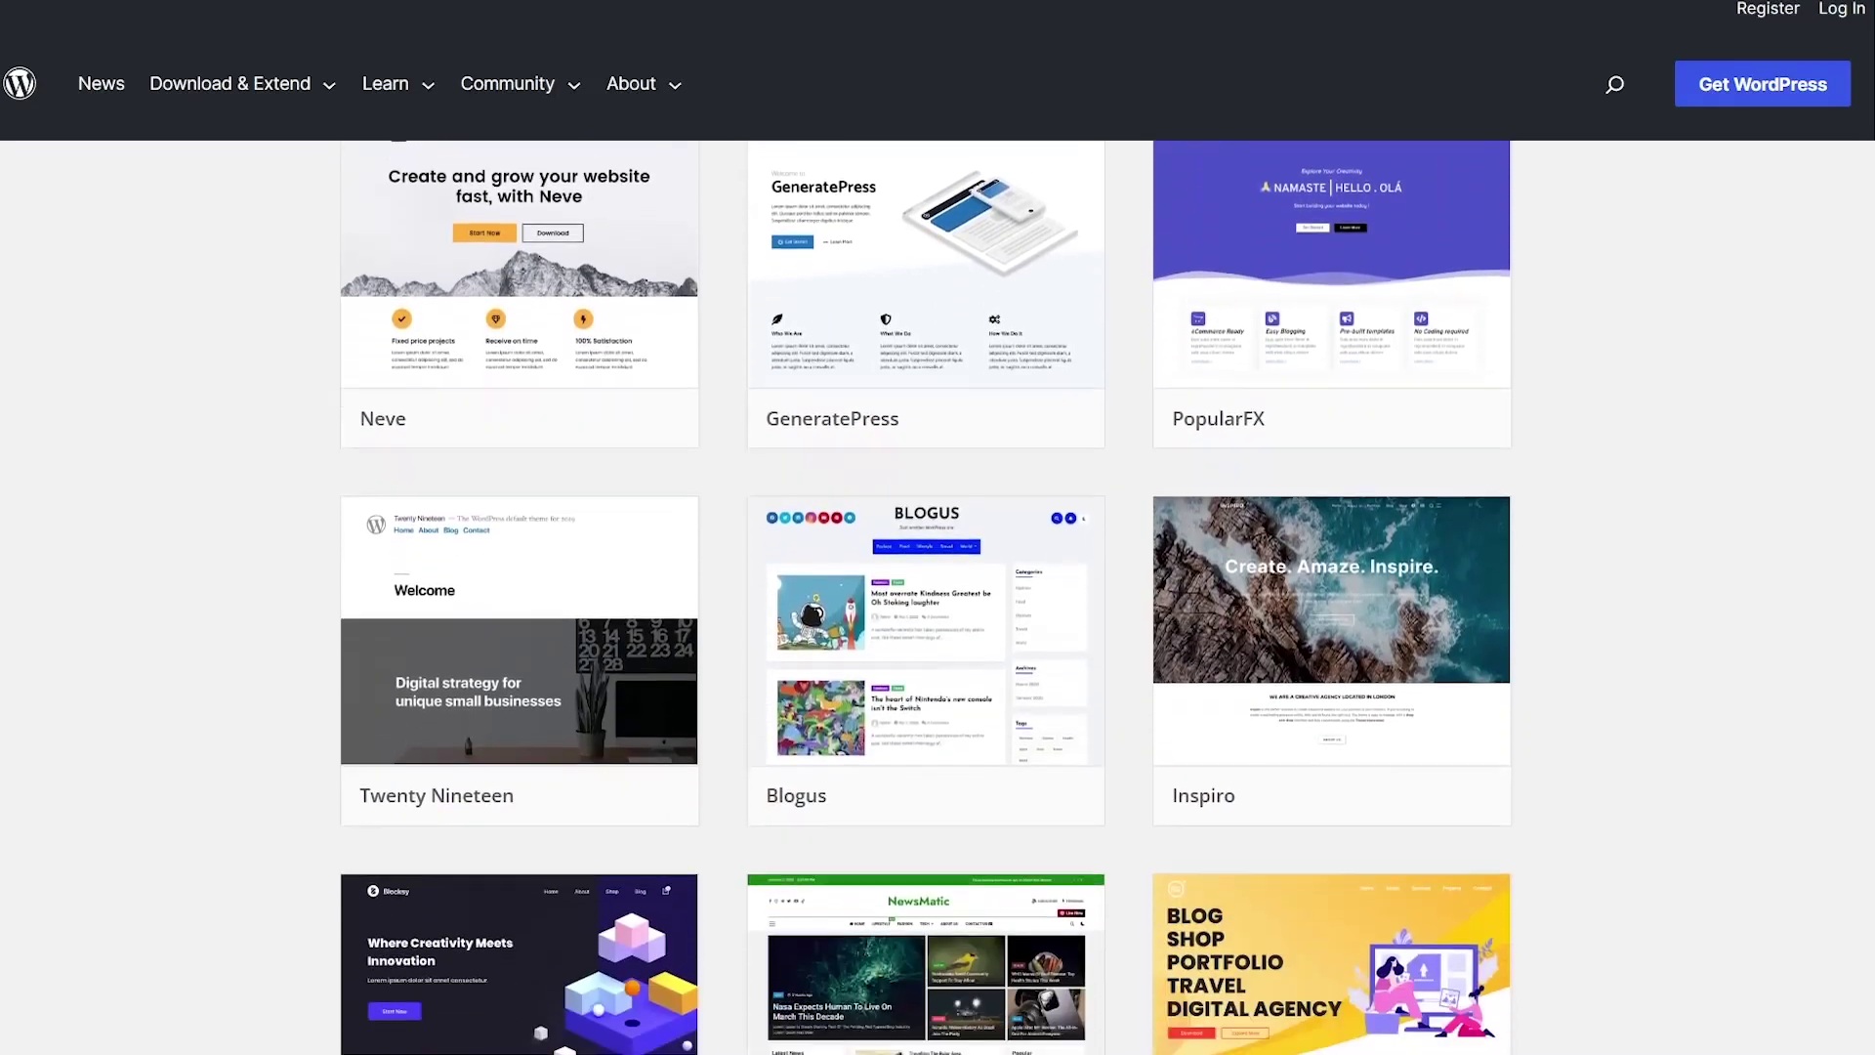
scroll(938, 586, "down", 8)
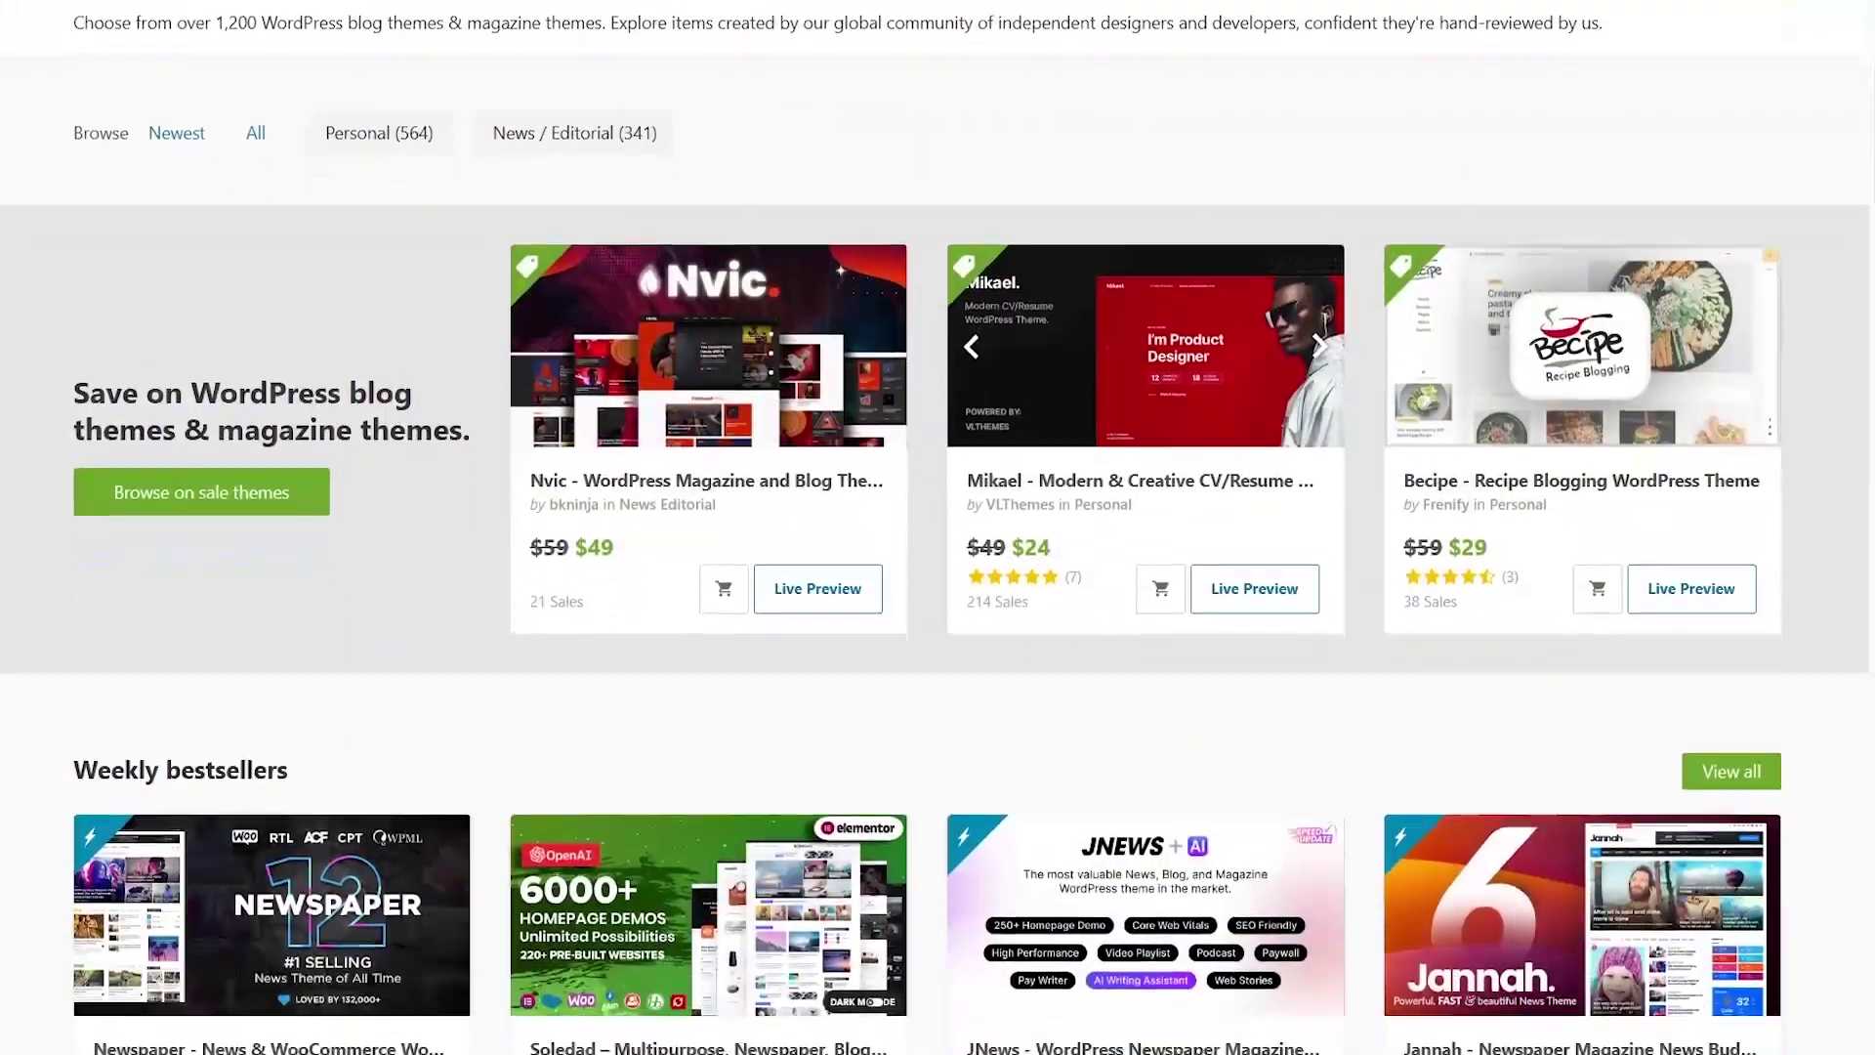
scroll(938, 586, "down", 2)
scroll(937, 586, "down", 5)
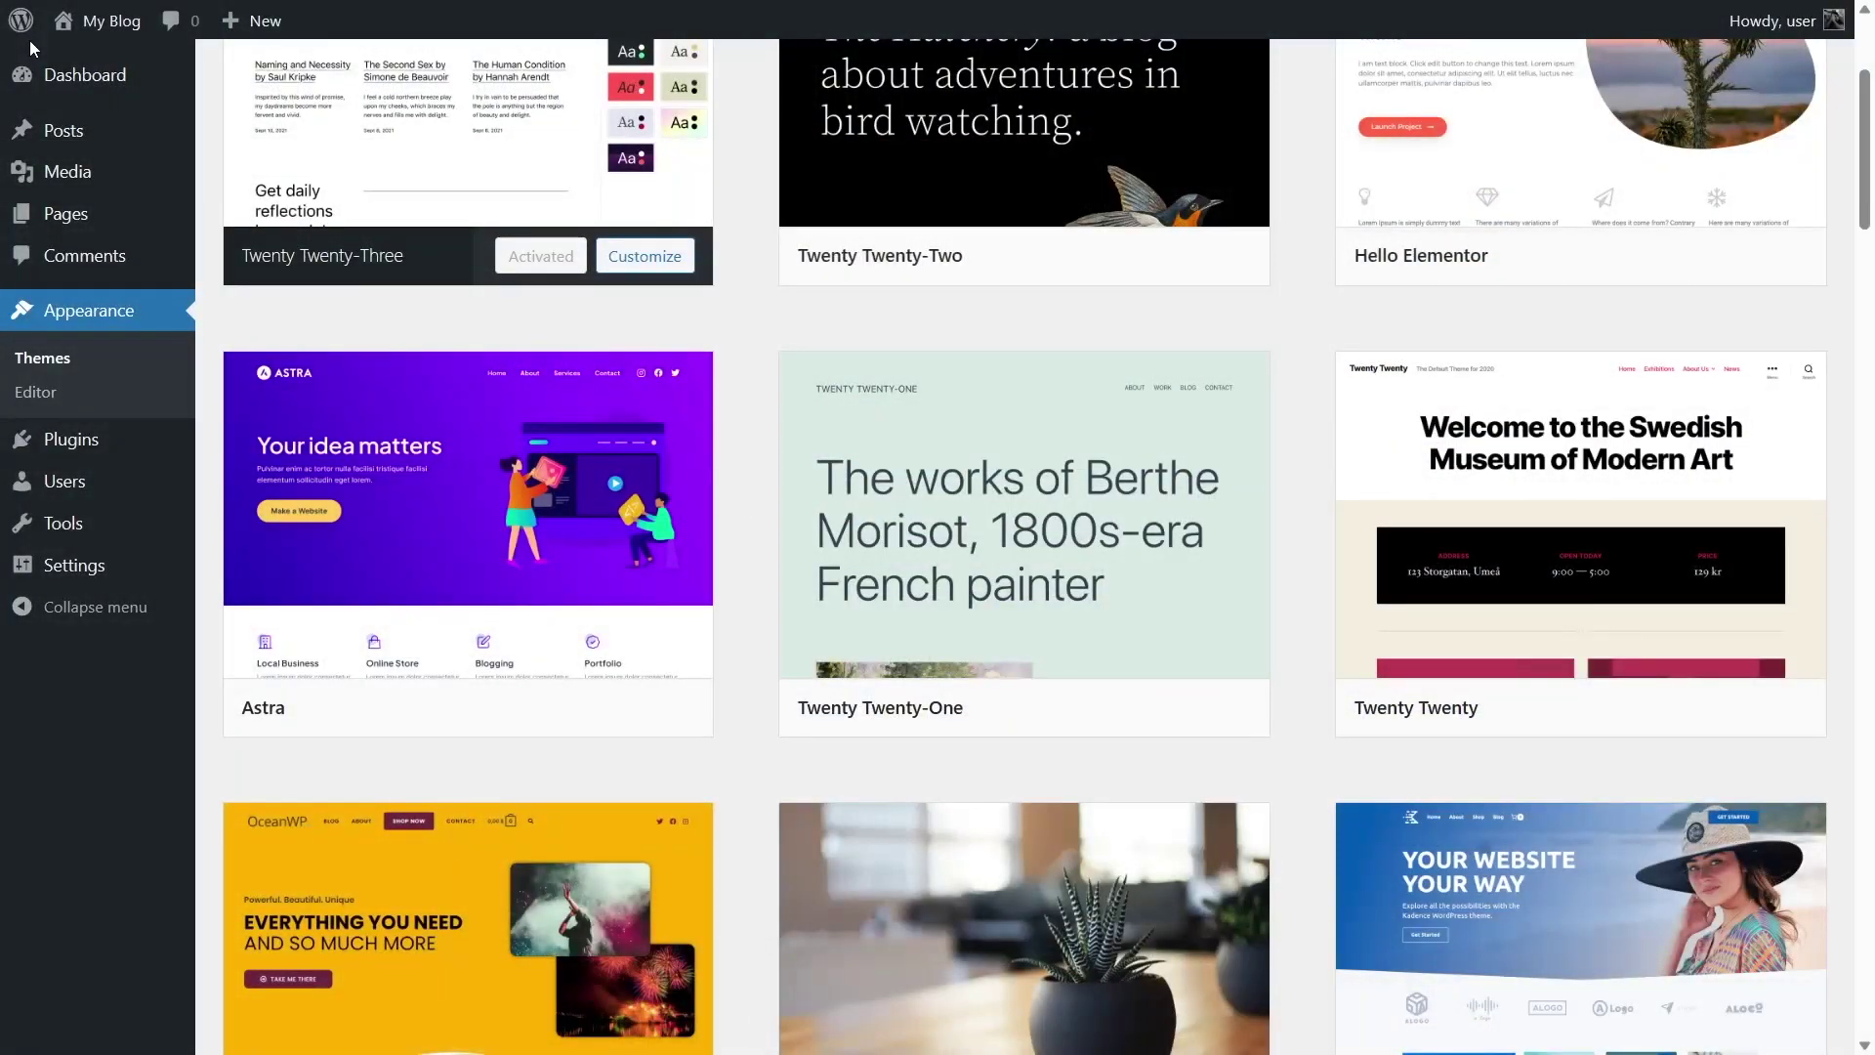
Examine the item page of the JNews WordPress Newspaper Magazine Blog AMP Theme on ThemeForest
mouse_move(439, 656)
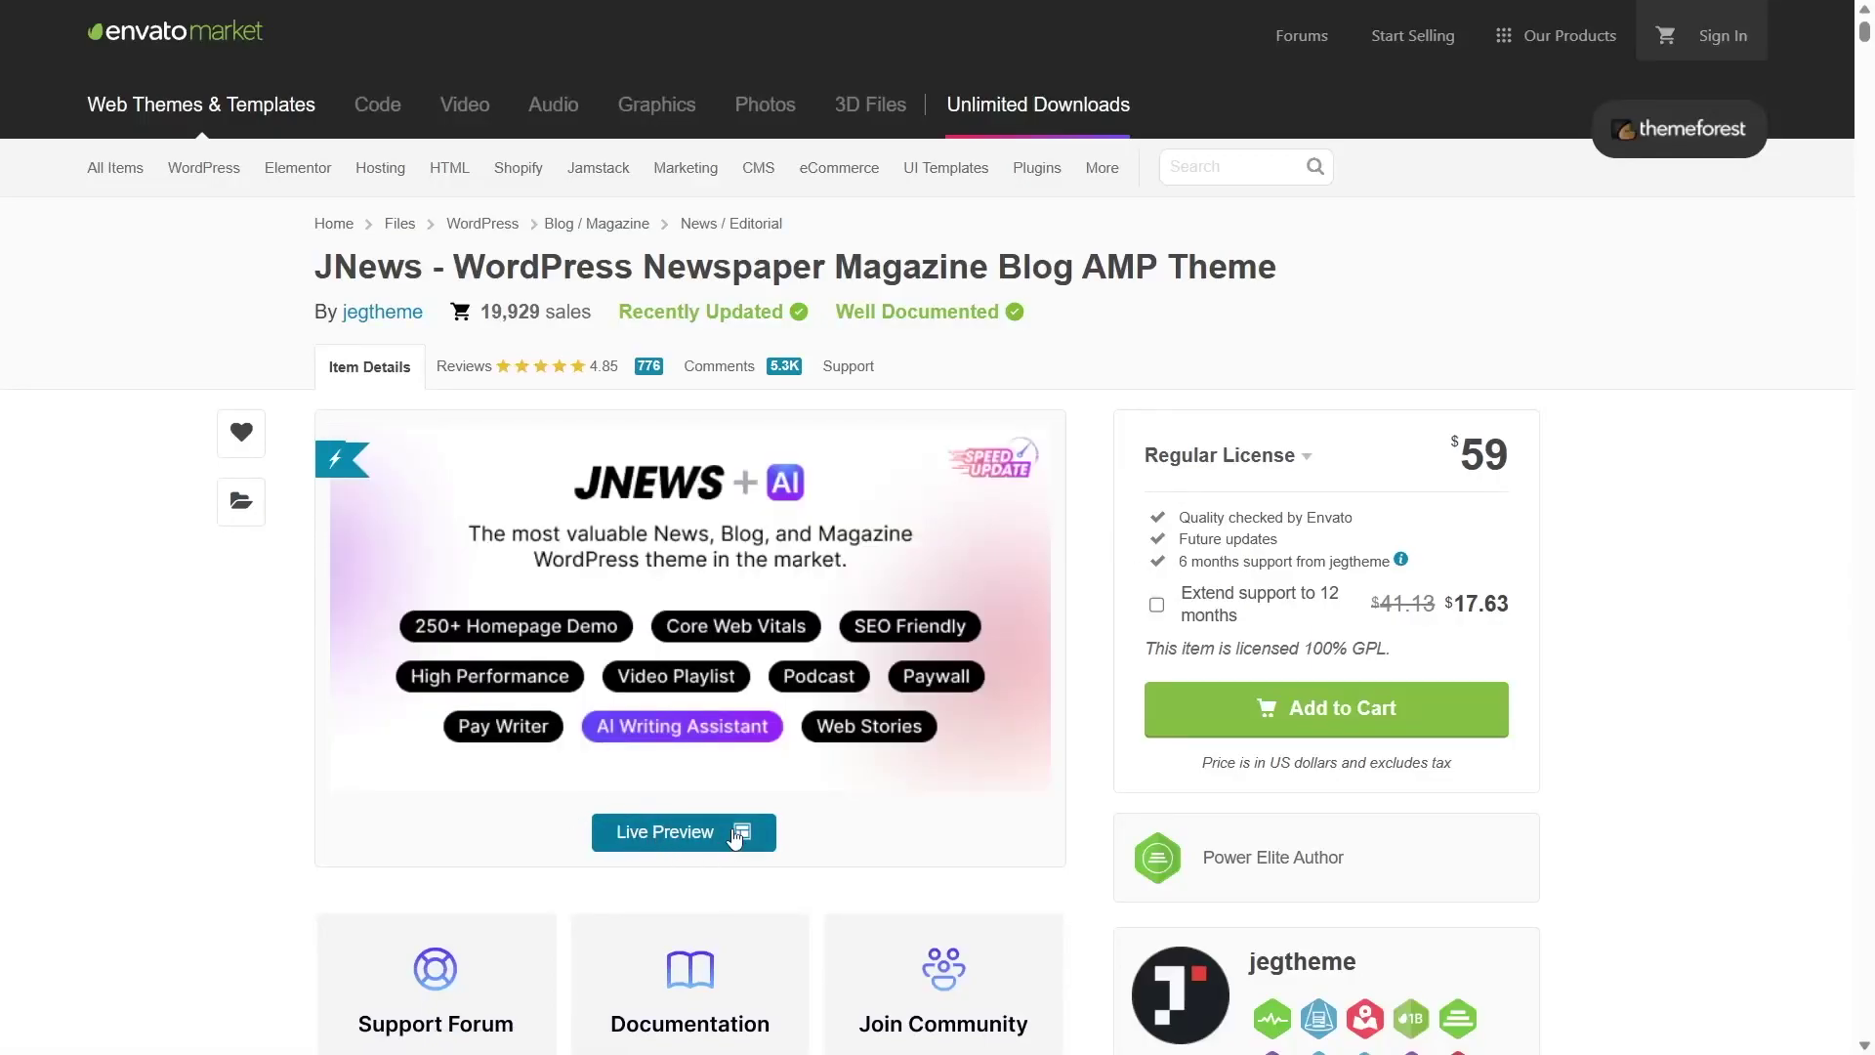
scroll(703, 835, "down", 8)
scroll(647, 701, "down", 15)
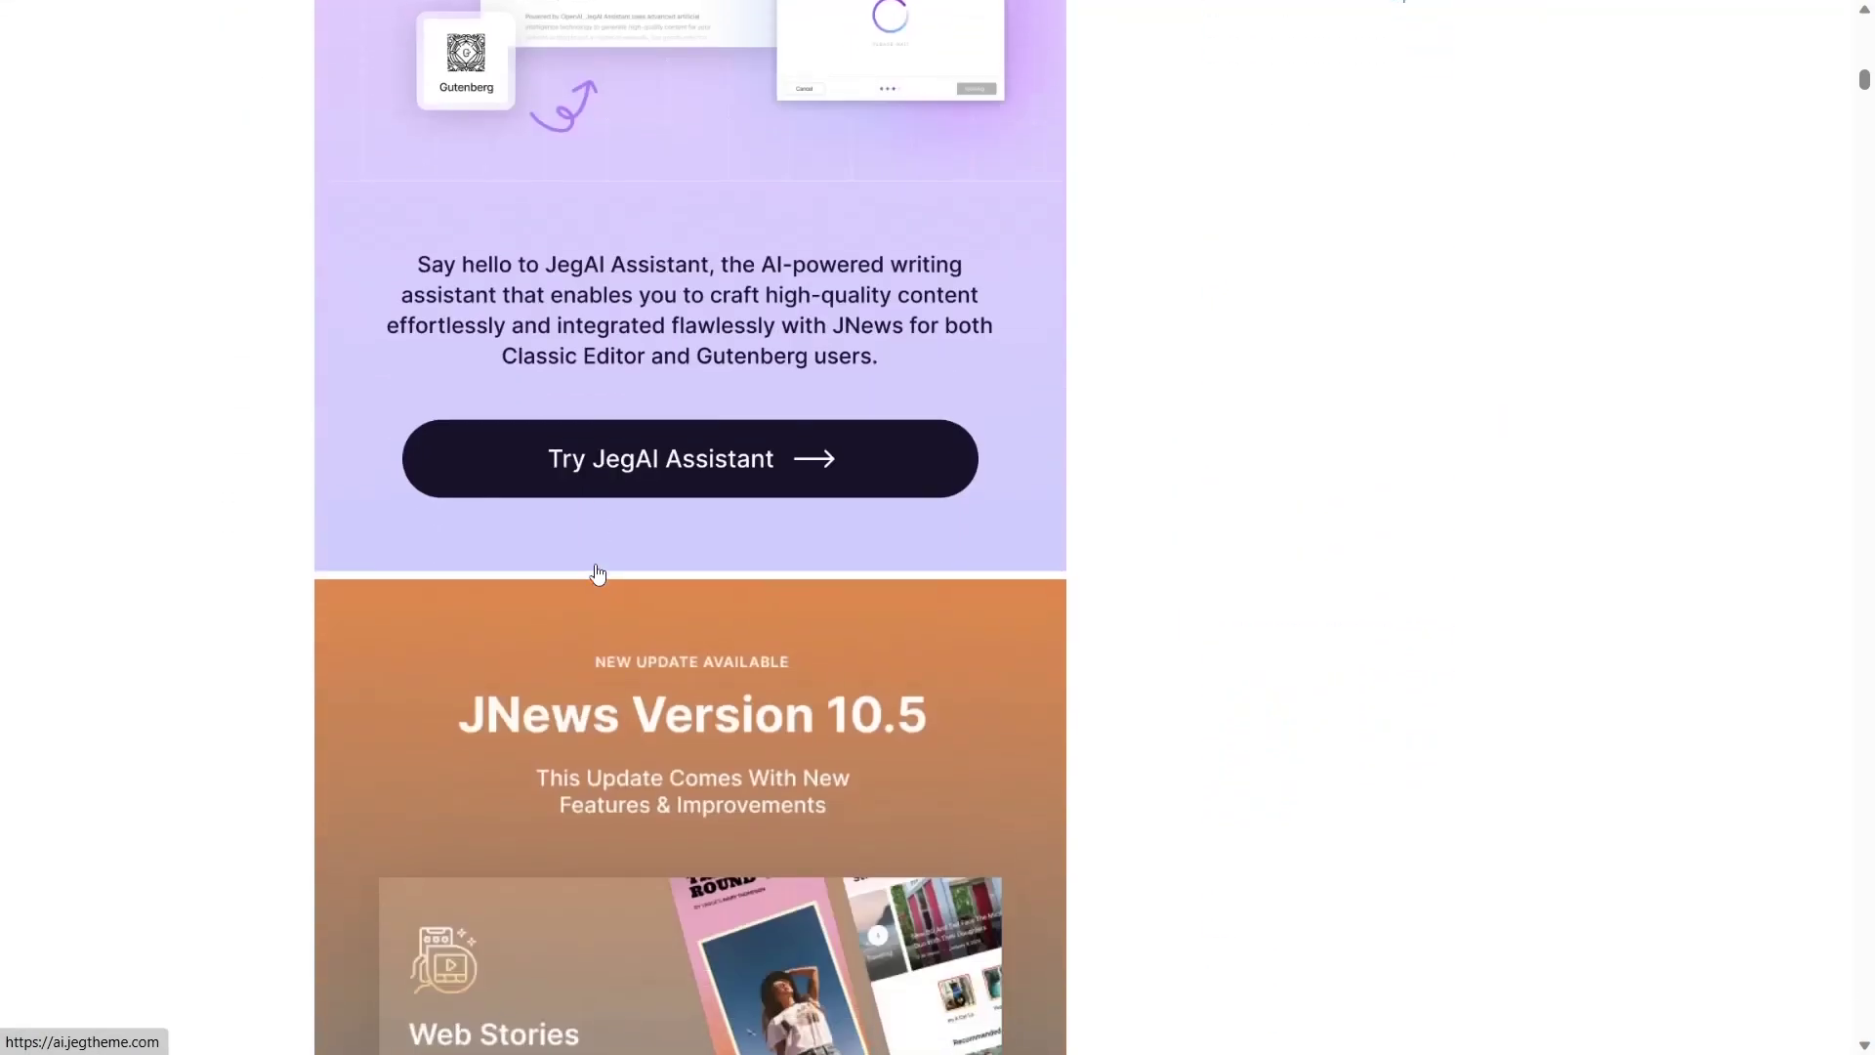
scroll(659, 630, "down", 15)
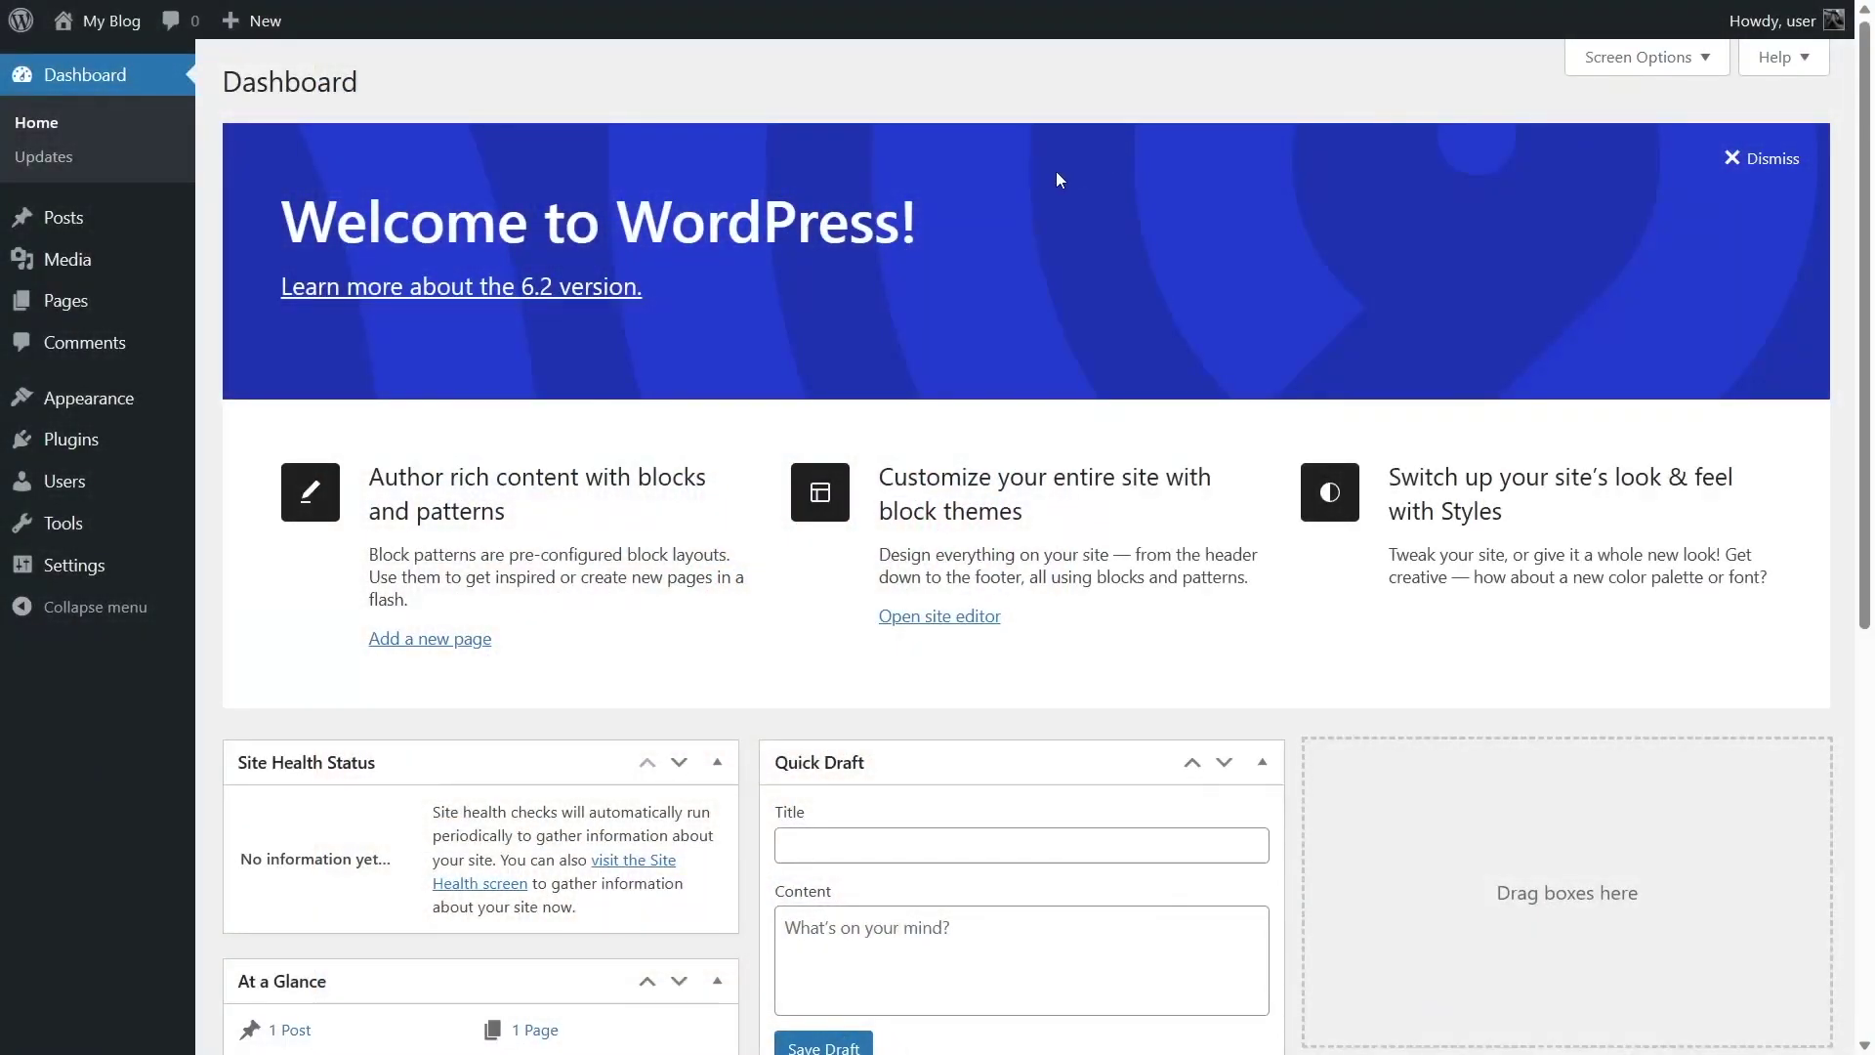
Look over the widgets and sections of the WordPress admin dashboard
scroll(699, 214, "down", 8)
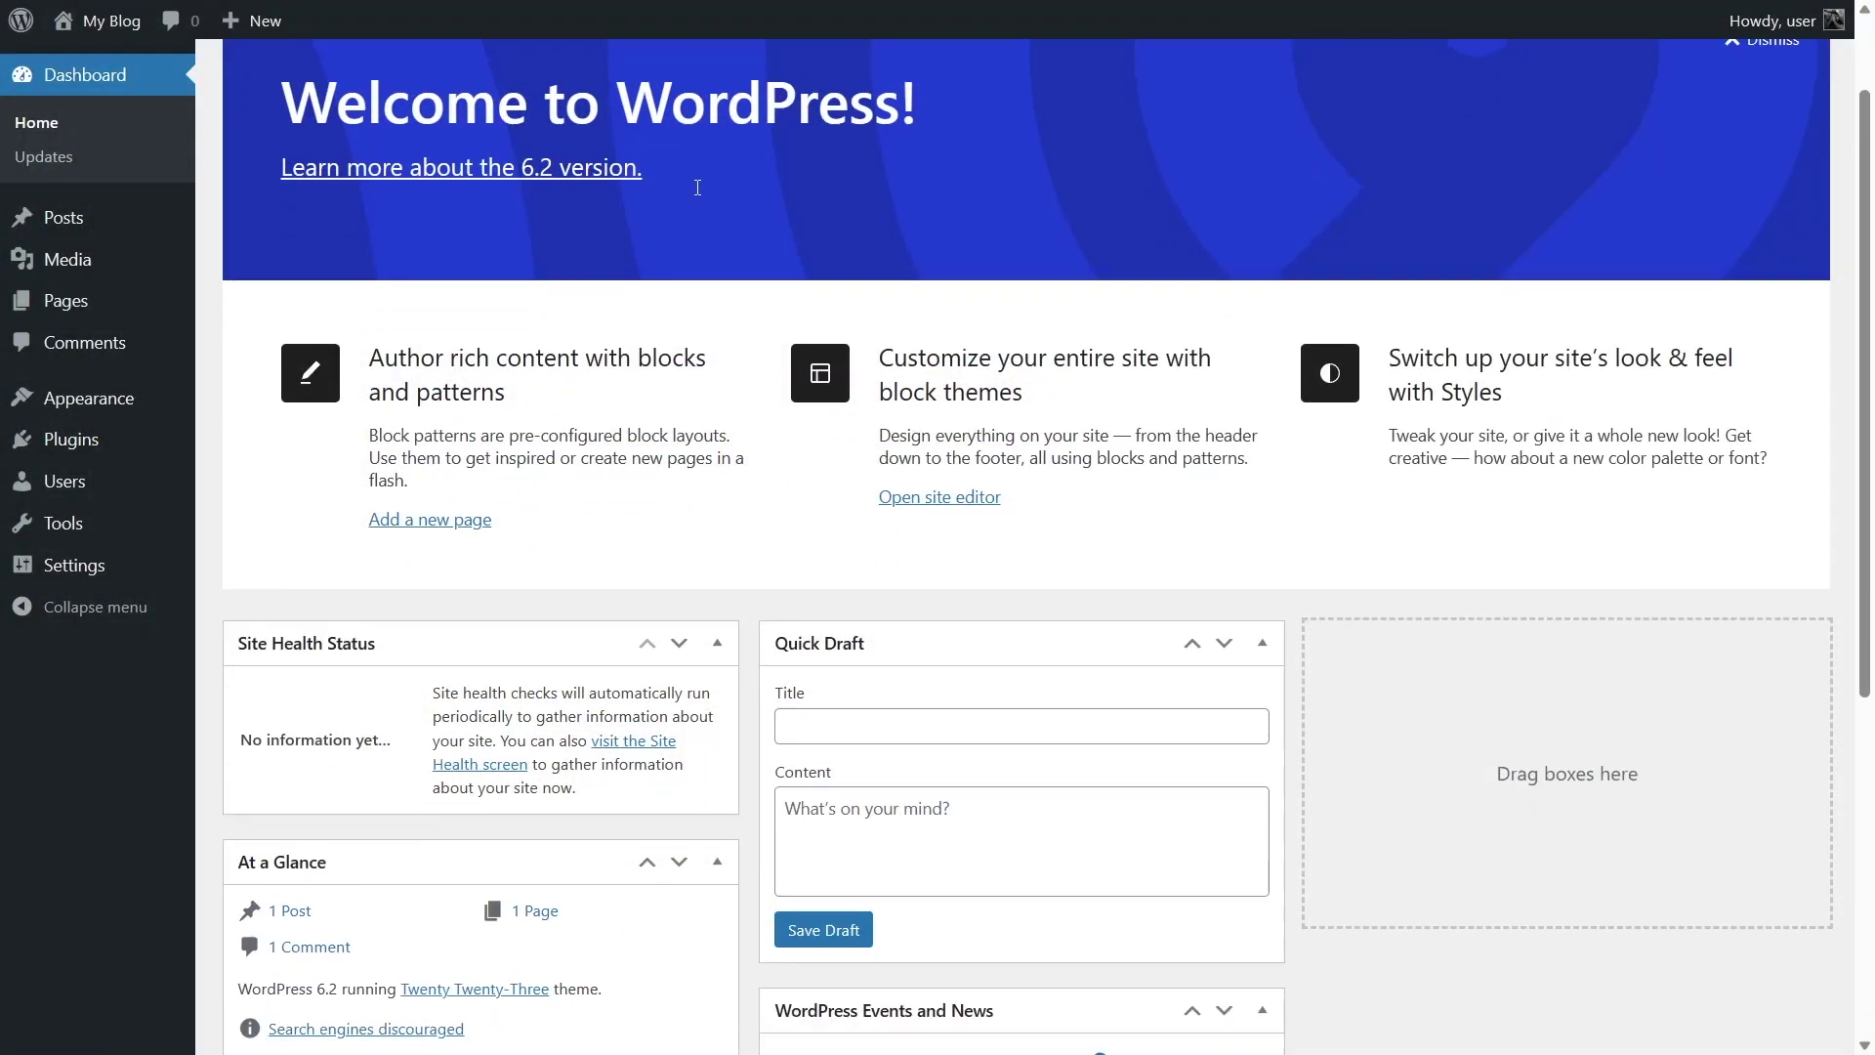
scroll(698, 186, "up", 8)
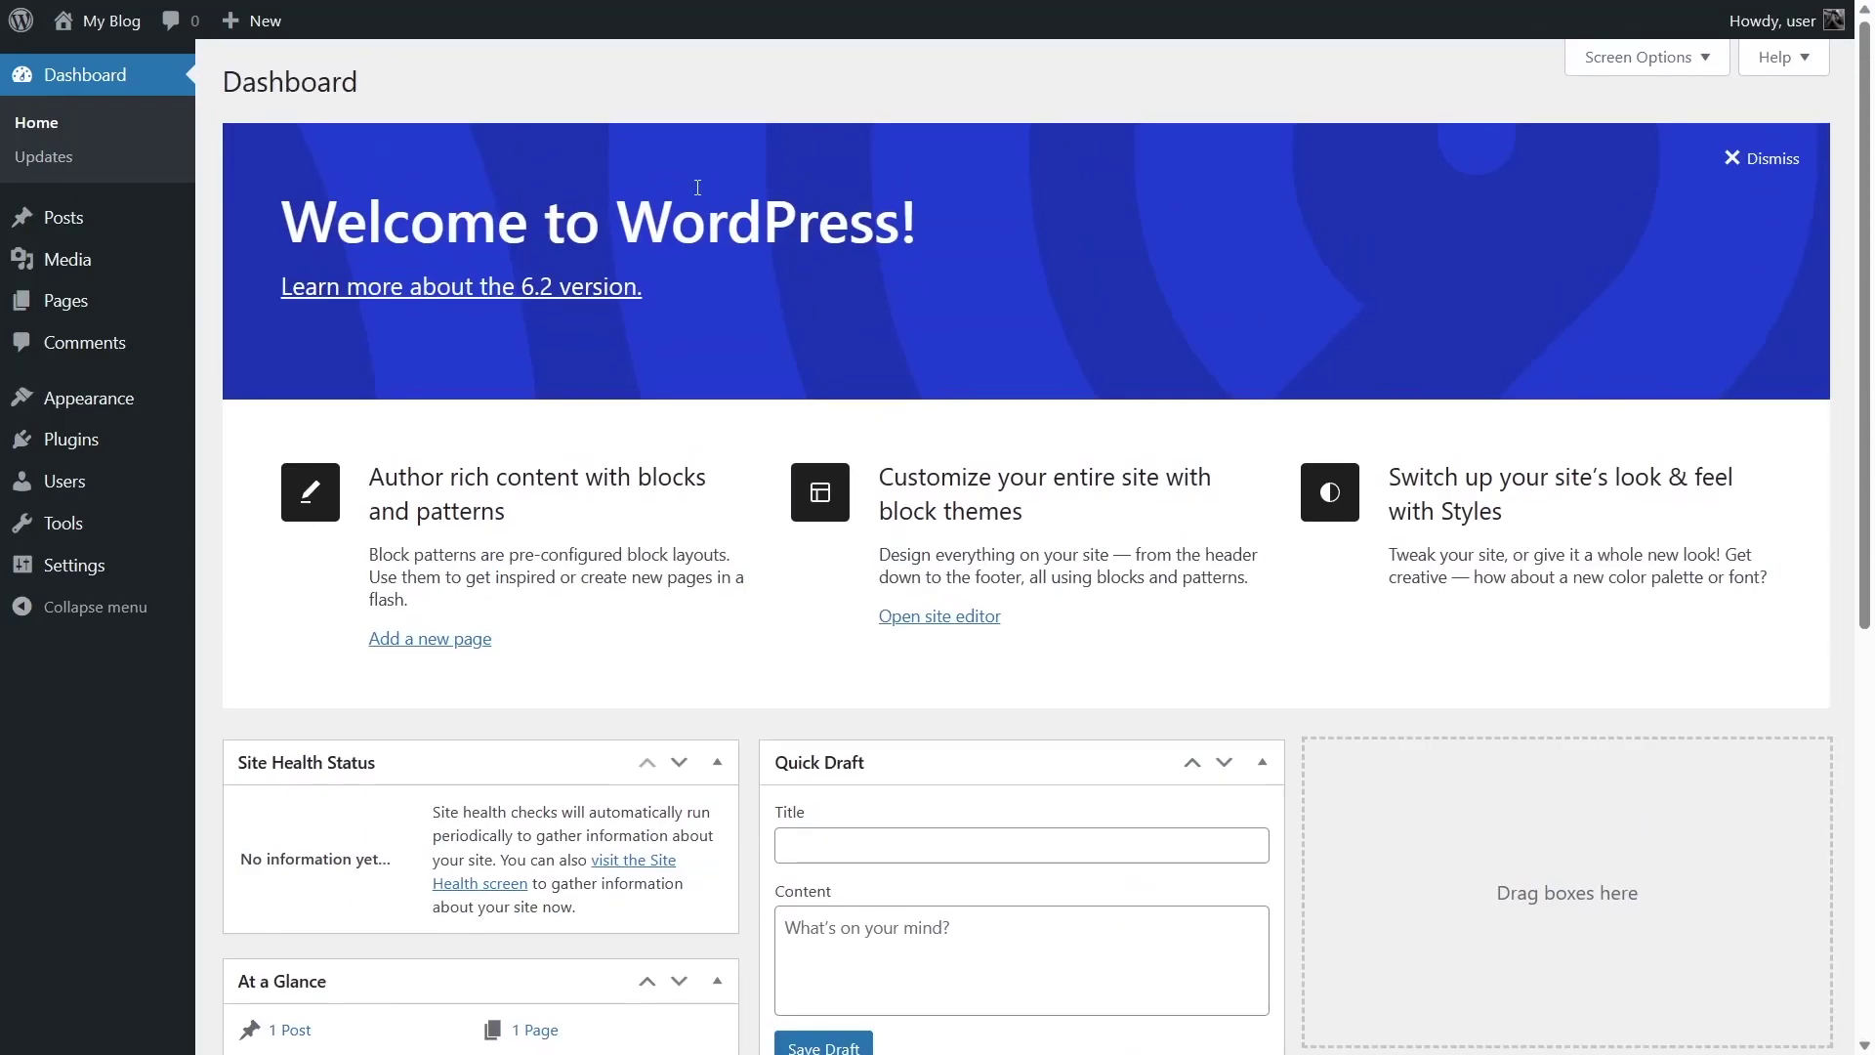
scroll(547, 209, "down", 6)
scroll(552, 211, "up", 6)
scroll(871, 239, "down", 7)
scroll(872, 241, "up", 7)
Visit the My Blog site and examine its front page with the current theme
mouse_move(98, 33)
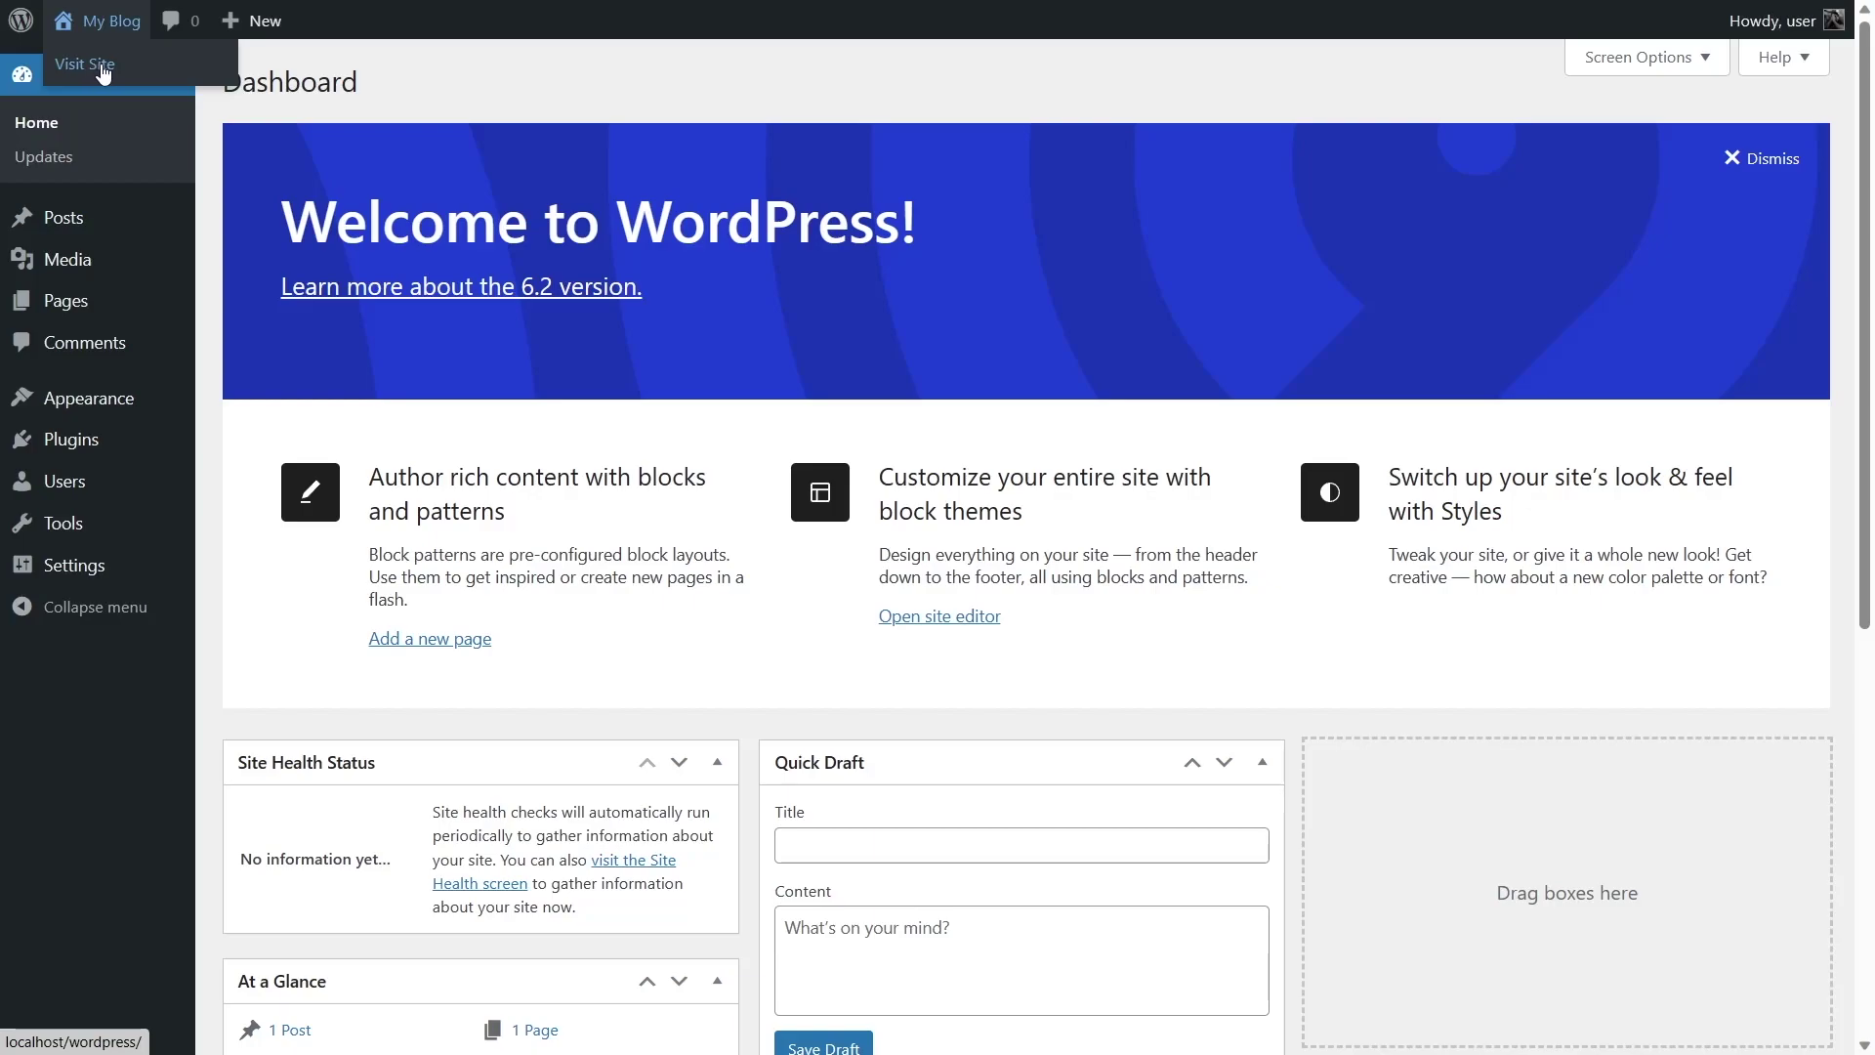
left_click(103, 73)
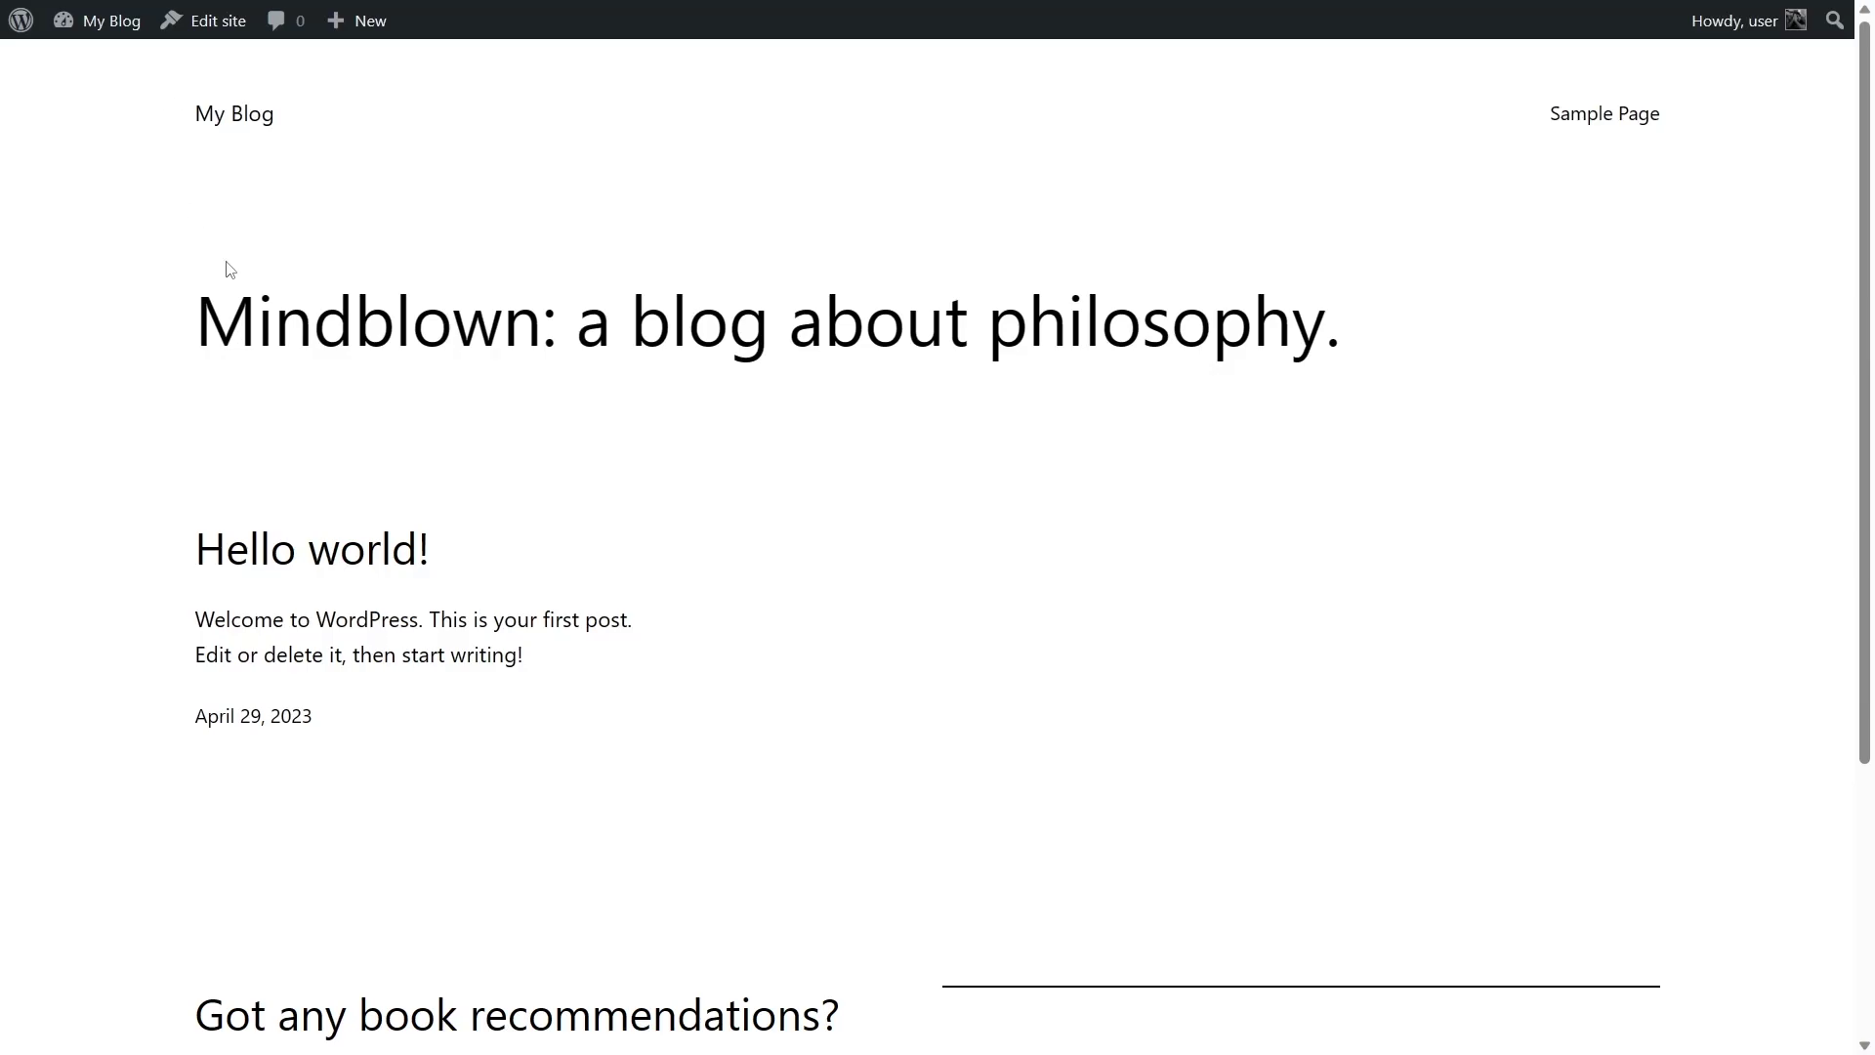
scroll(273, 293, "down", 4)
scroll(260, 305, "up", 4)
scroll(258, 309, "down", 3)
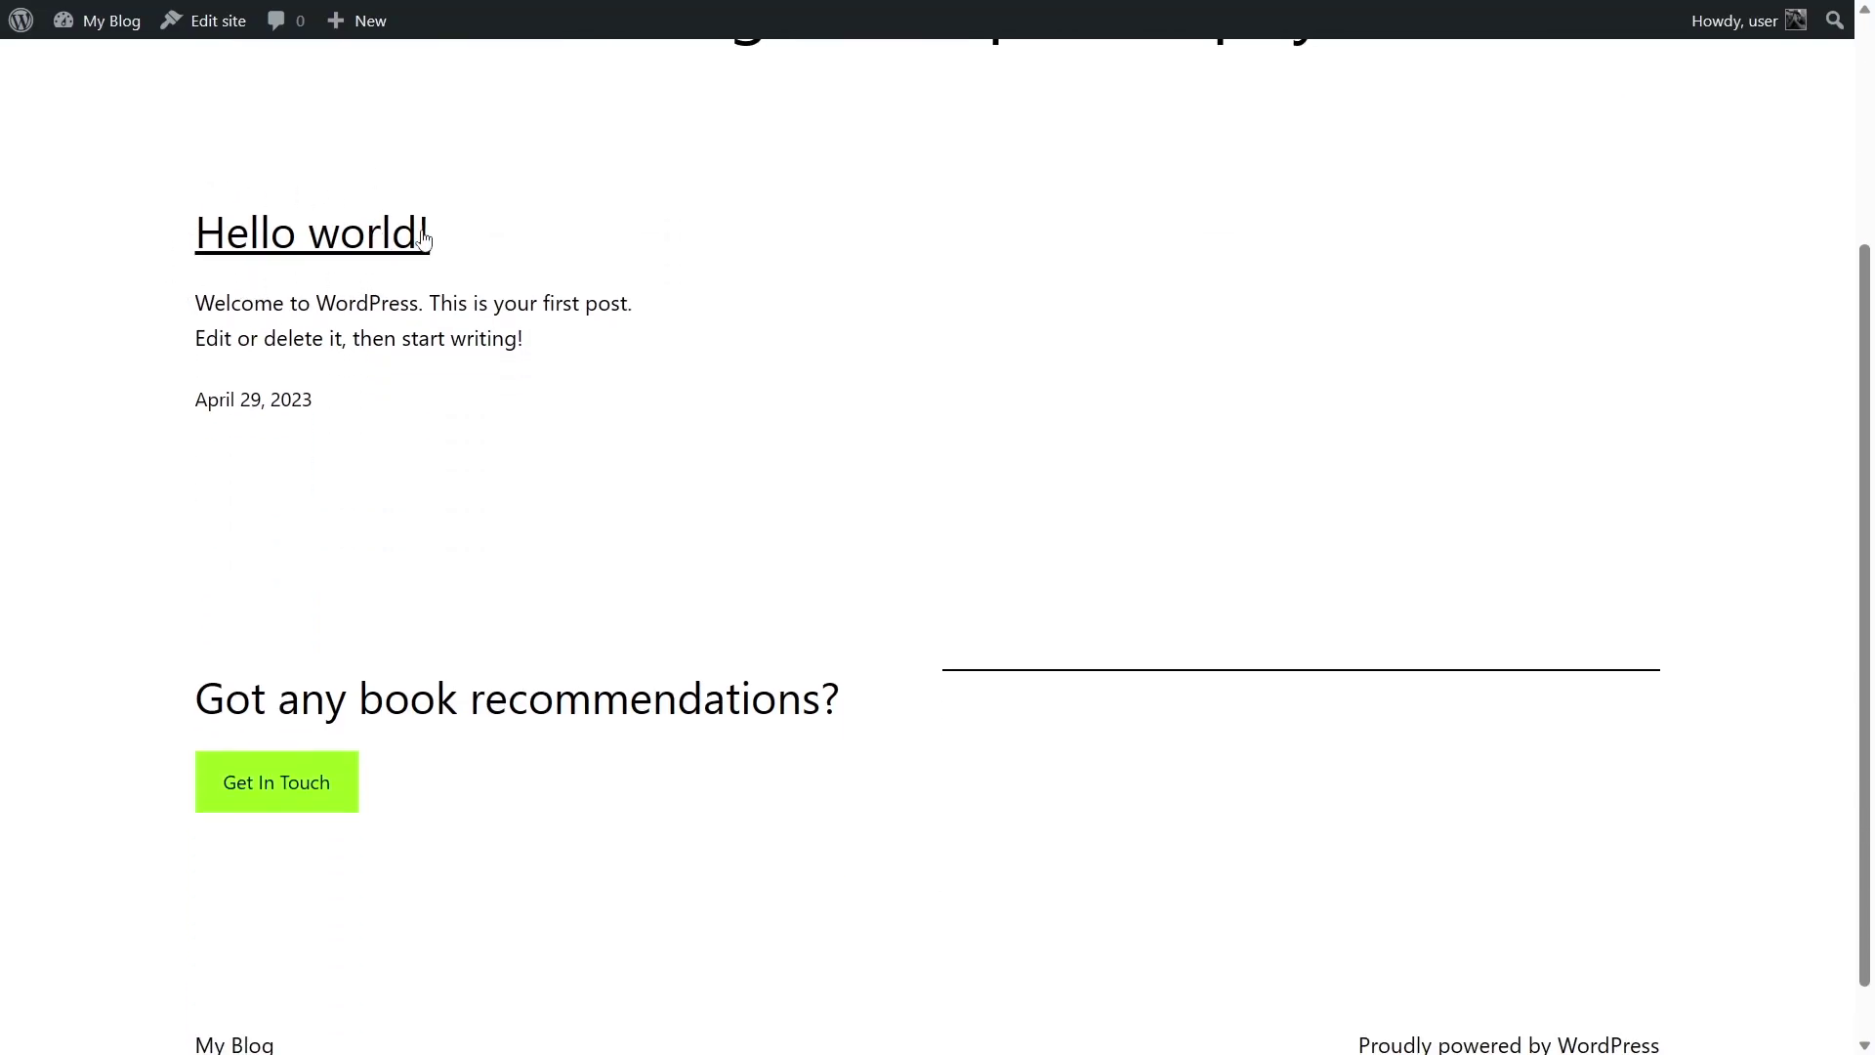
scroll(217, 225, "up", 3)
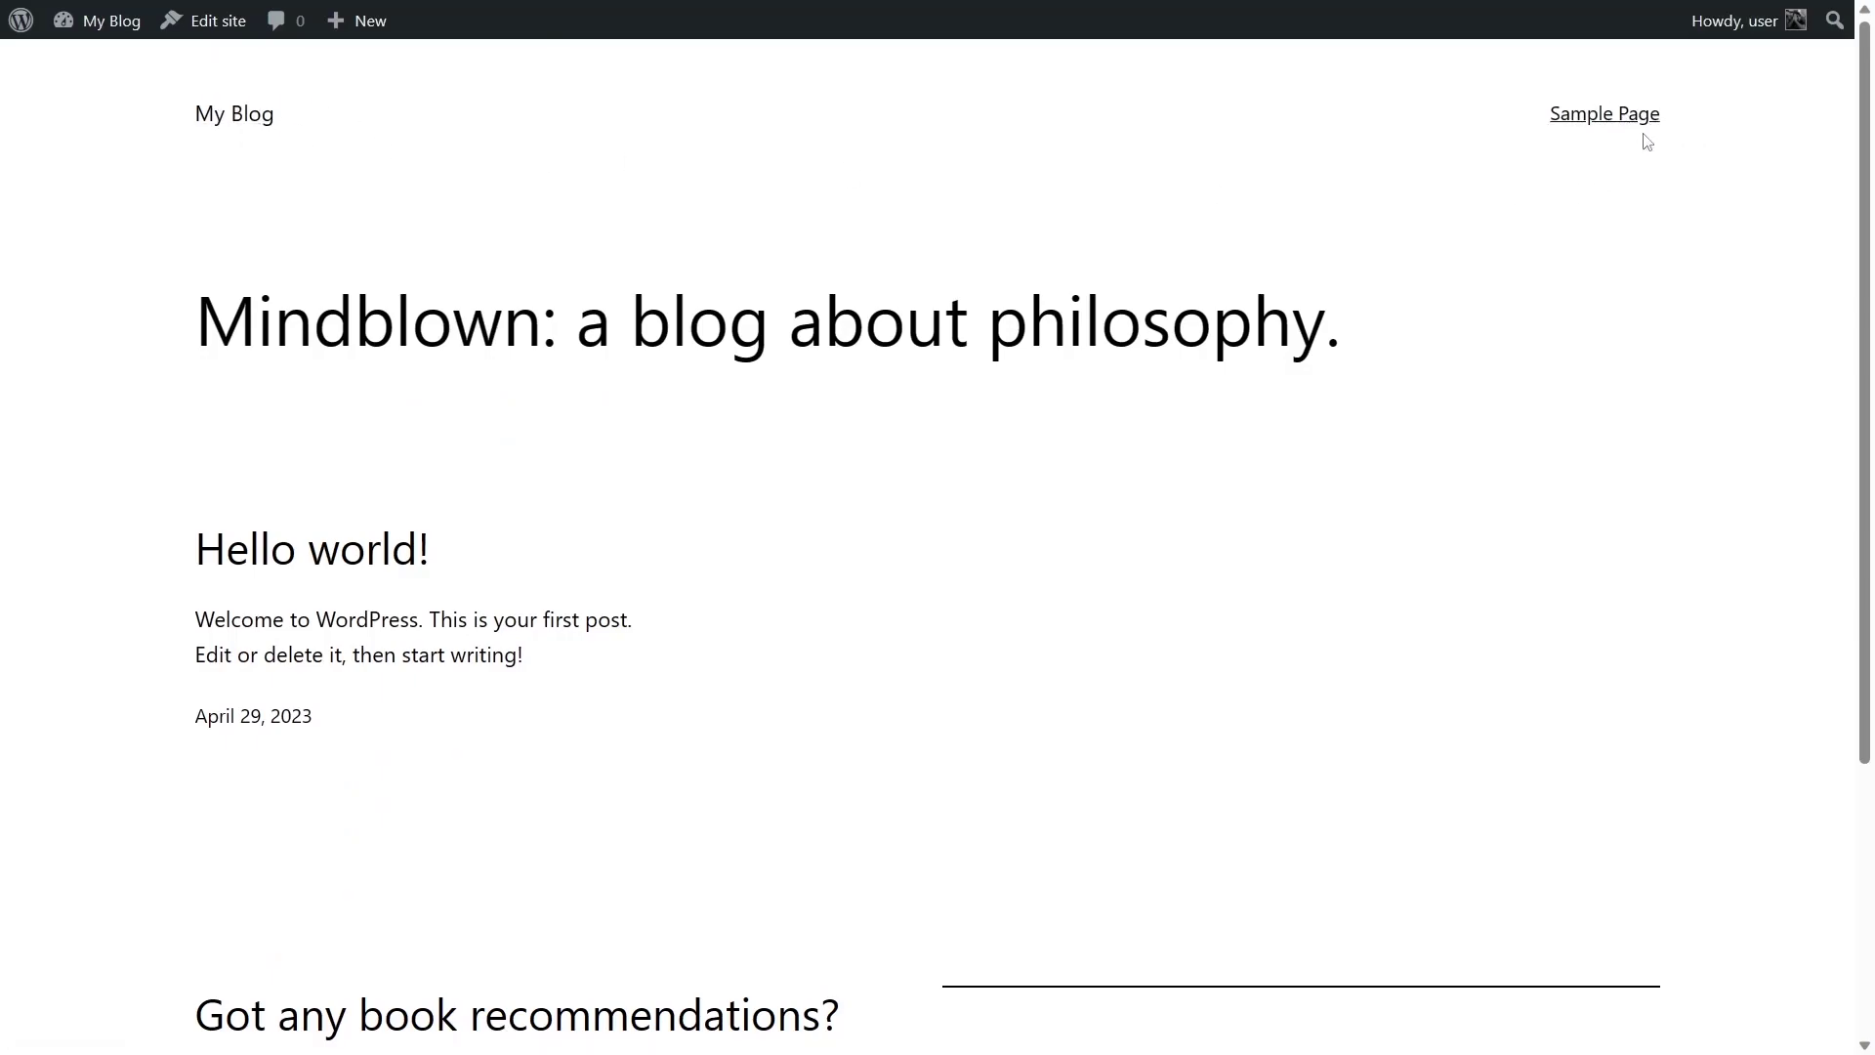
scroll(1643, 143, "down", 3)
scroll(1152, 531, "up", 3)
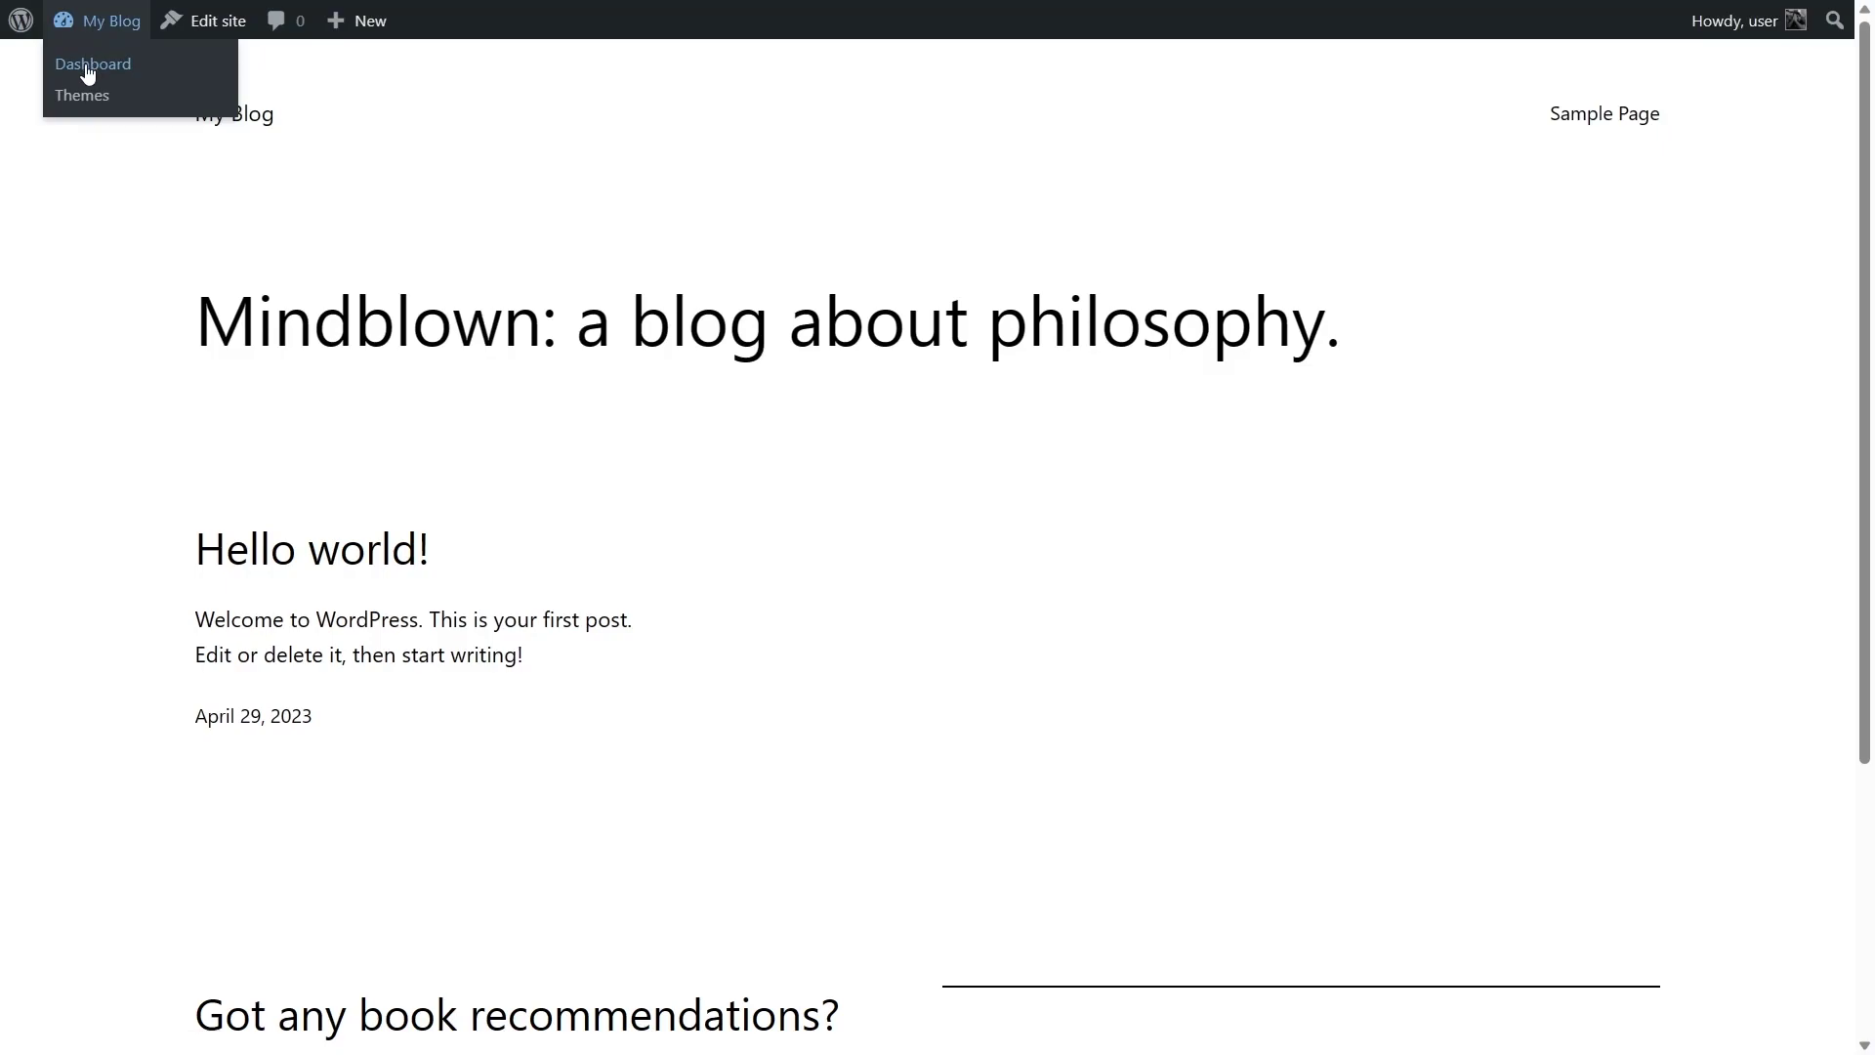
Return to the dashboard and open the Add Themes page from the installed themes overview
left_click(87, 64)
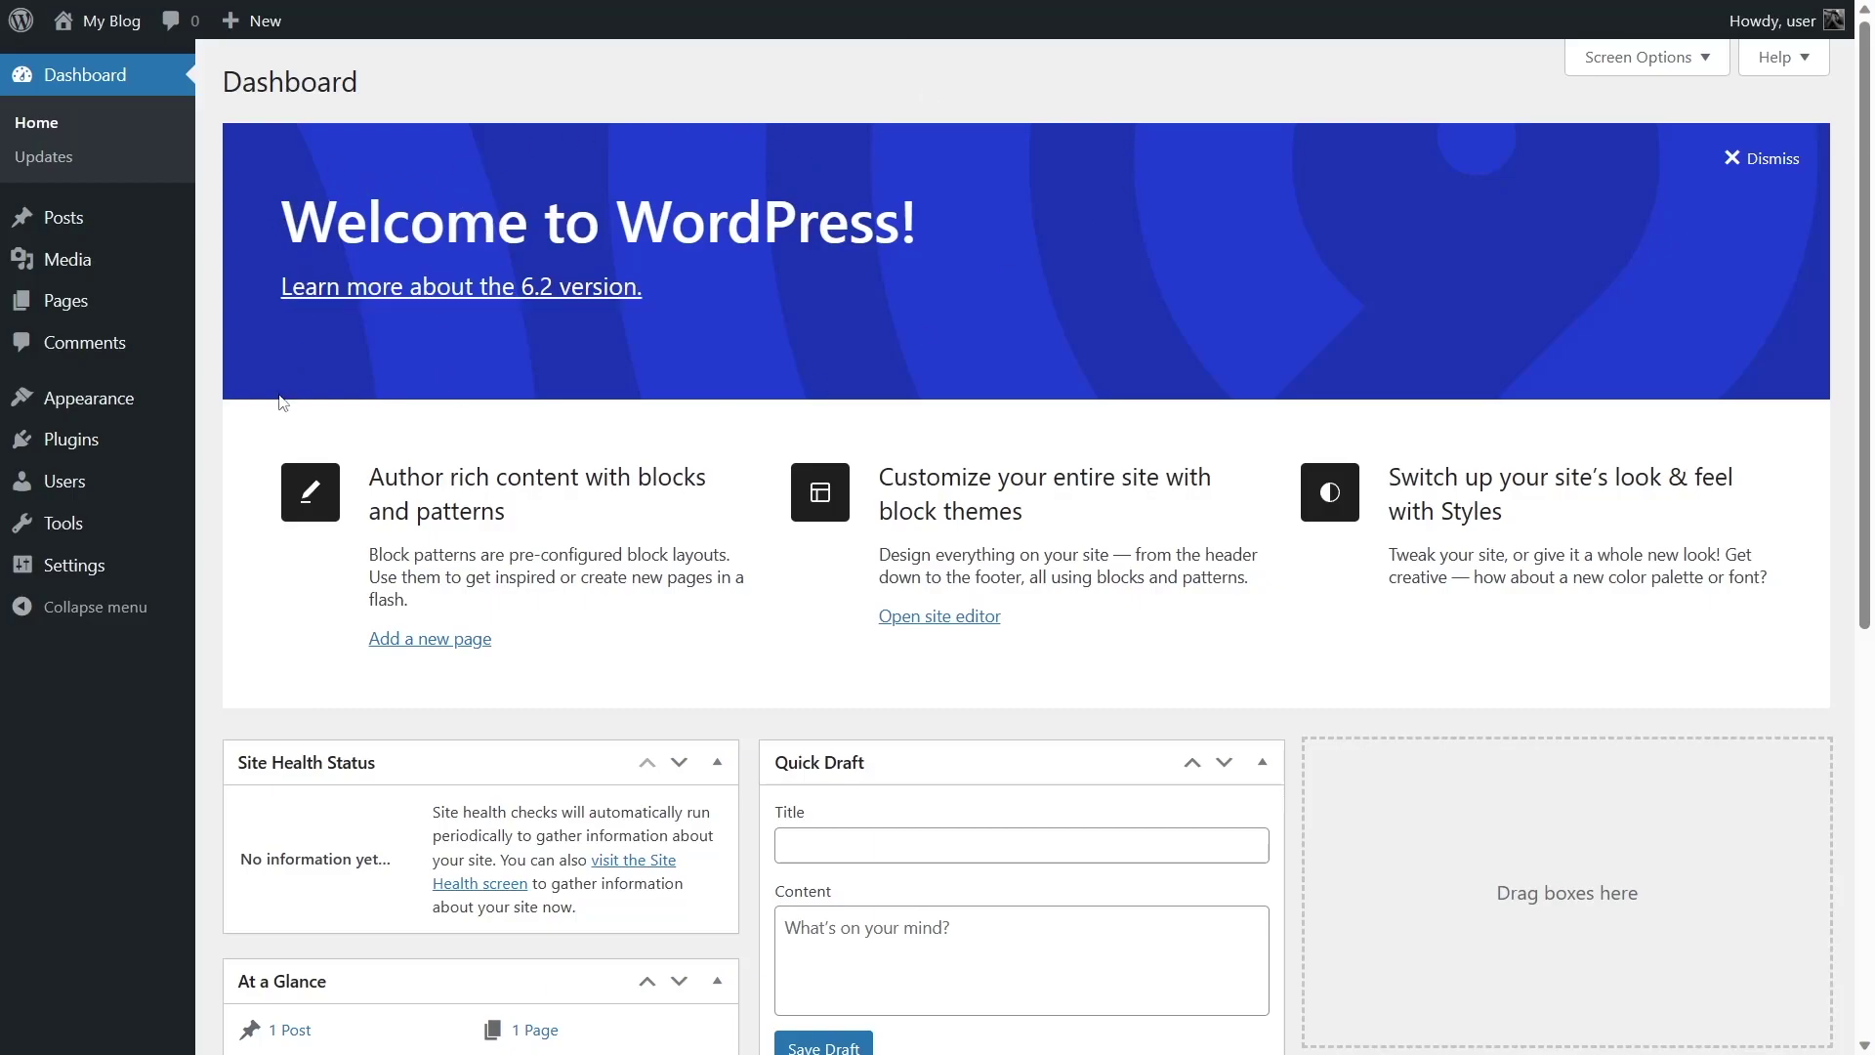
mouse_move(86, 412)
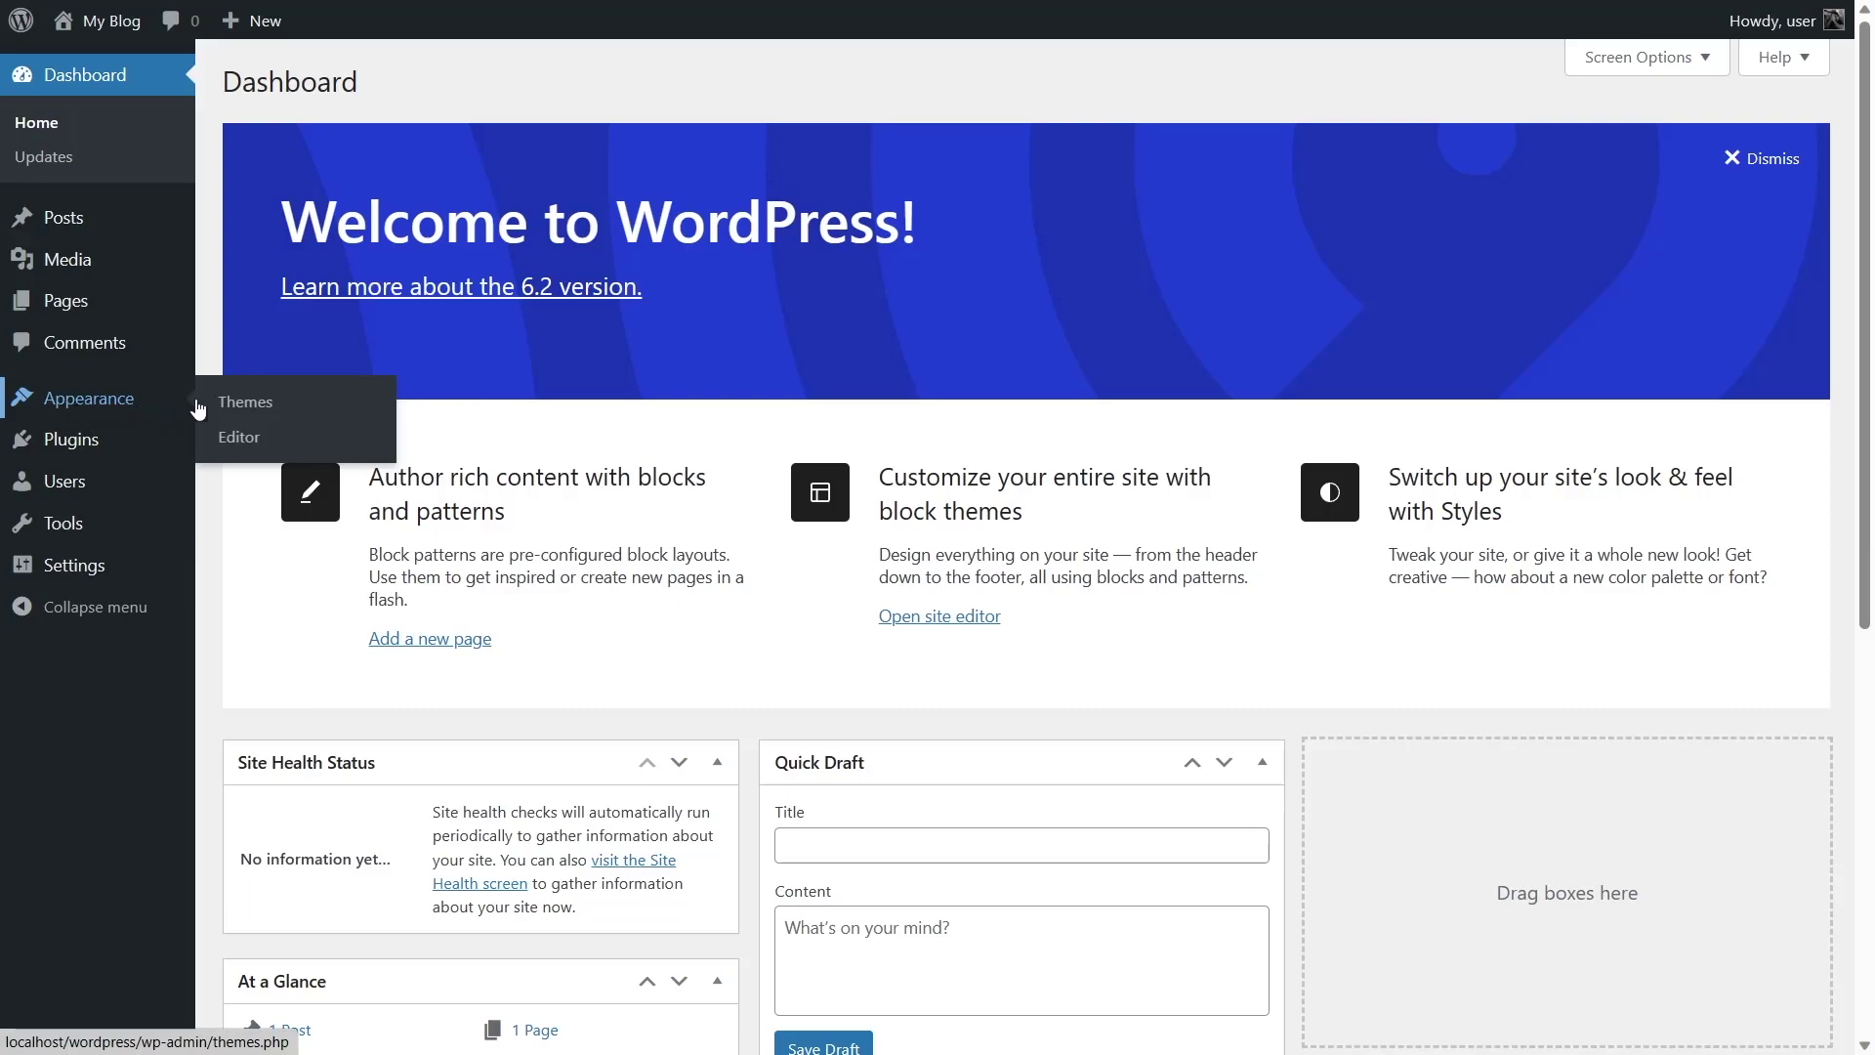
left_click(264, 412)
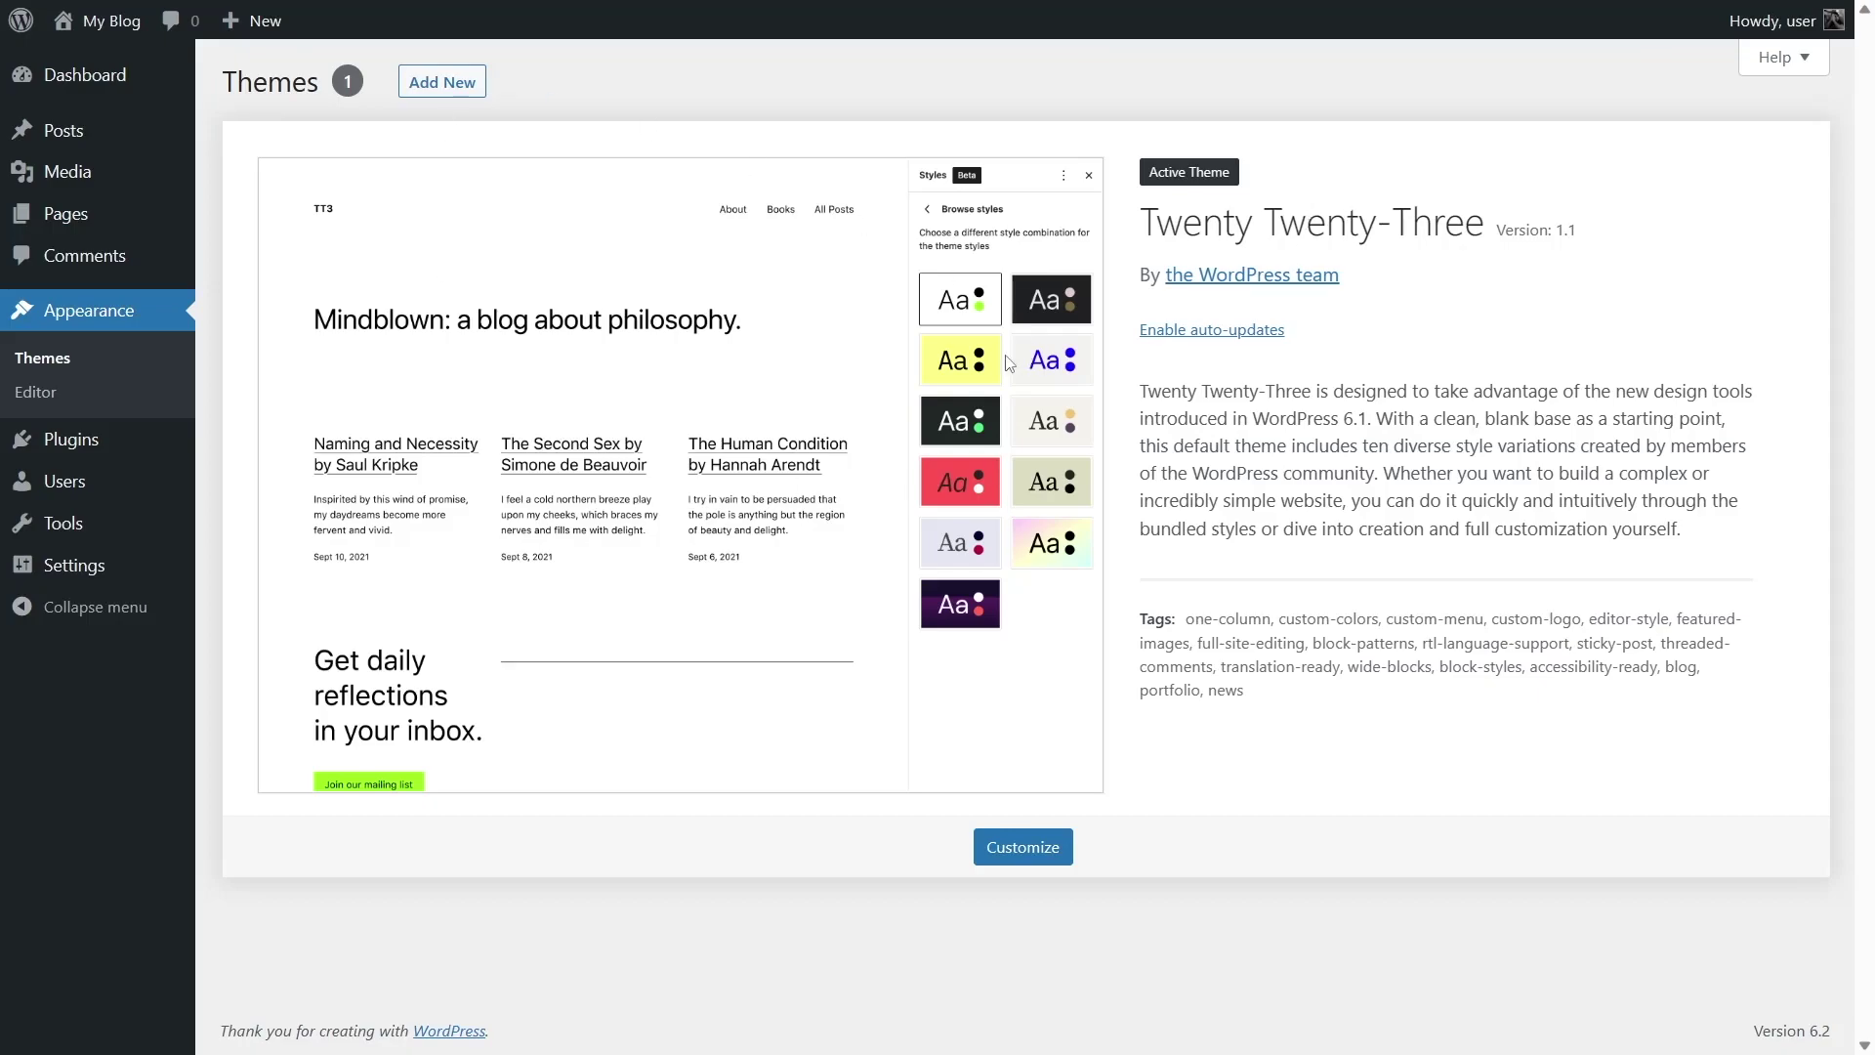
left_click(429, 103)
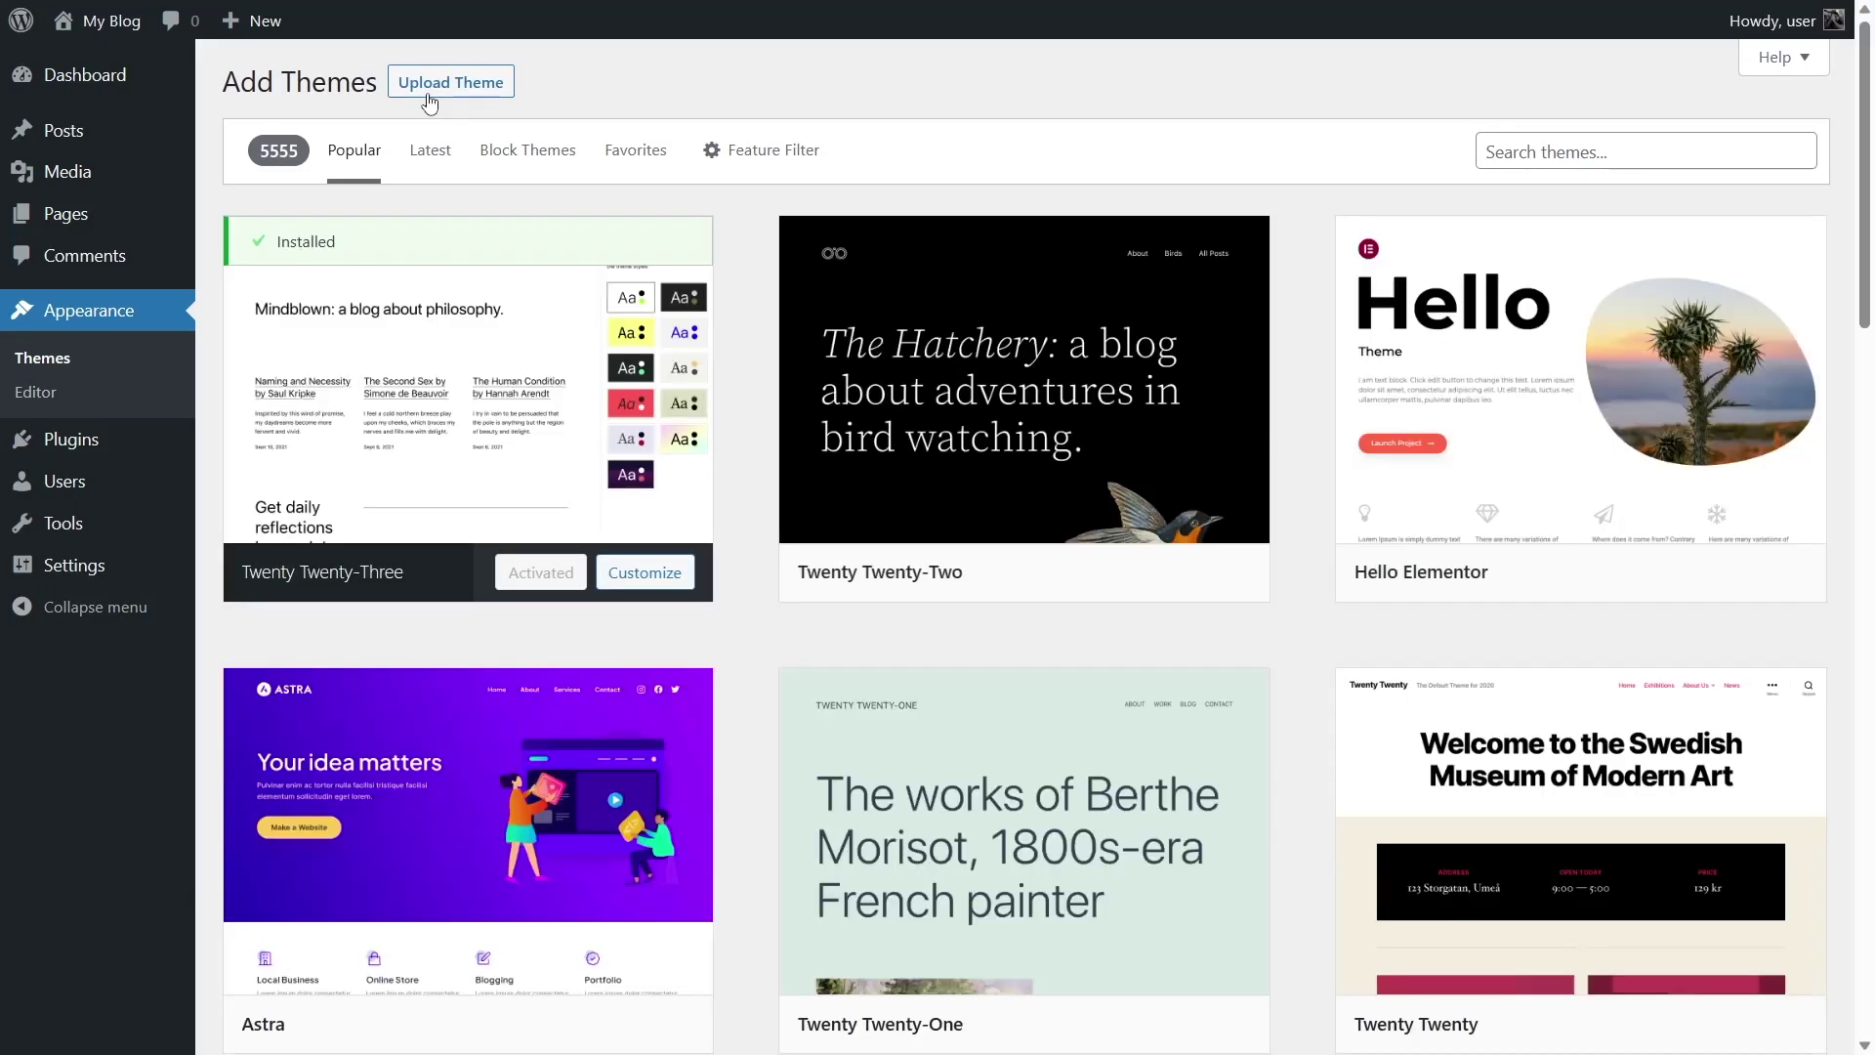
Look through the popular themes offered for installation on the Add Themes page
scroll(754, 250, "down", 9)
scroll(754, 250, "up", 9)
scroll(735, 237, "down", 2)
scroll(734, 237, "down", 8)
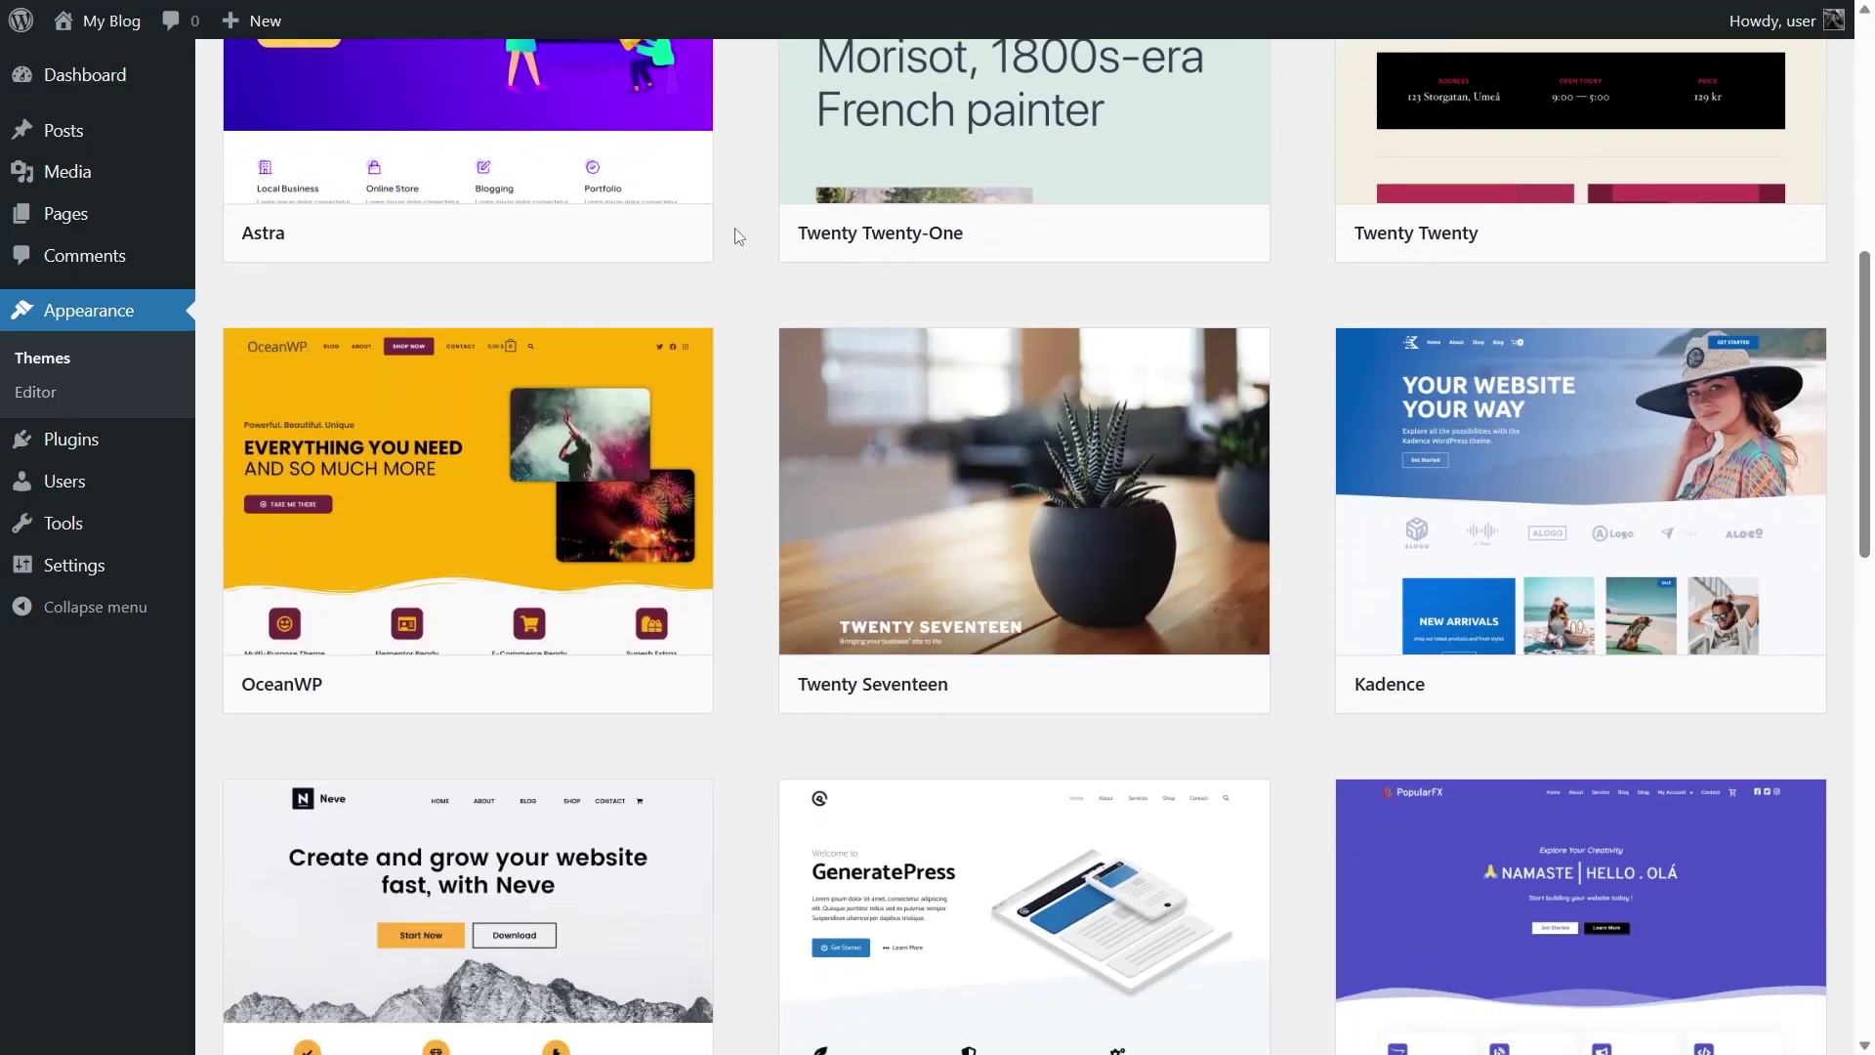
scroll(733, 230, "up", 10)
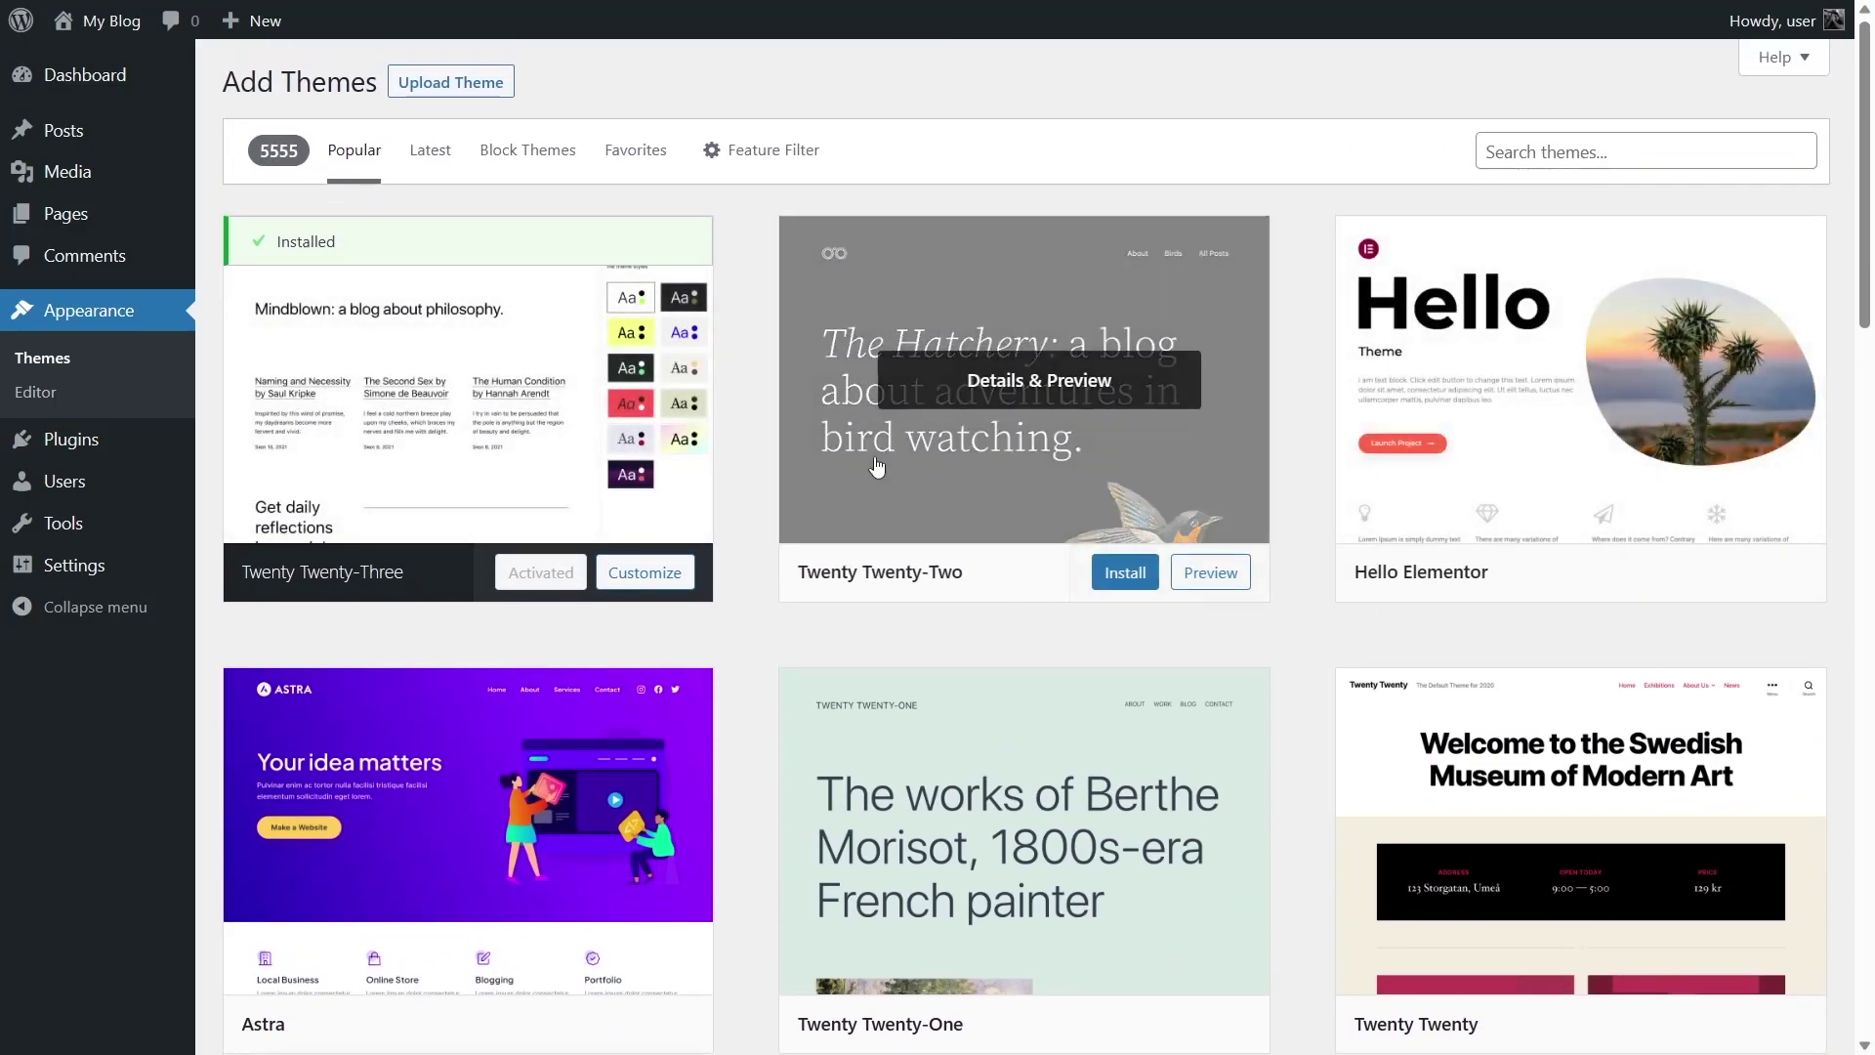
List the latest themes on the Add Themes page and look through them
left_click(431, 151)
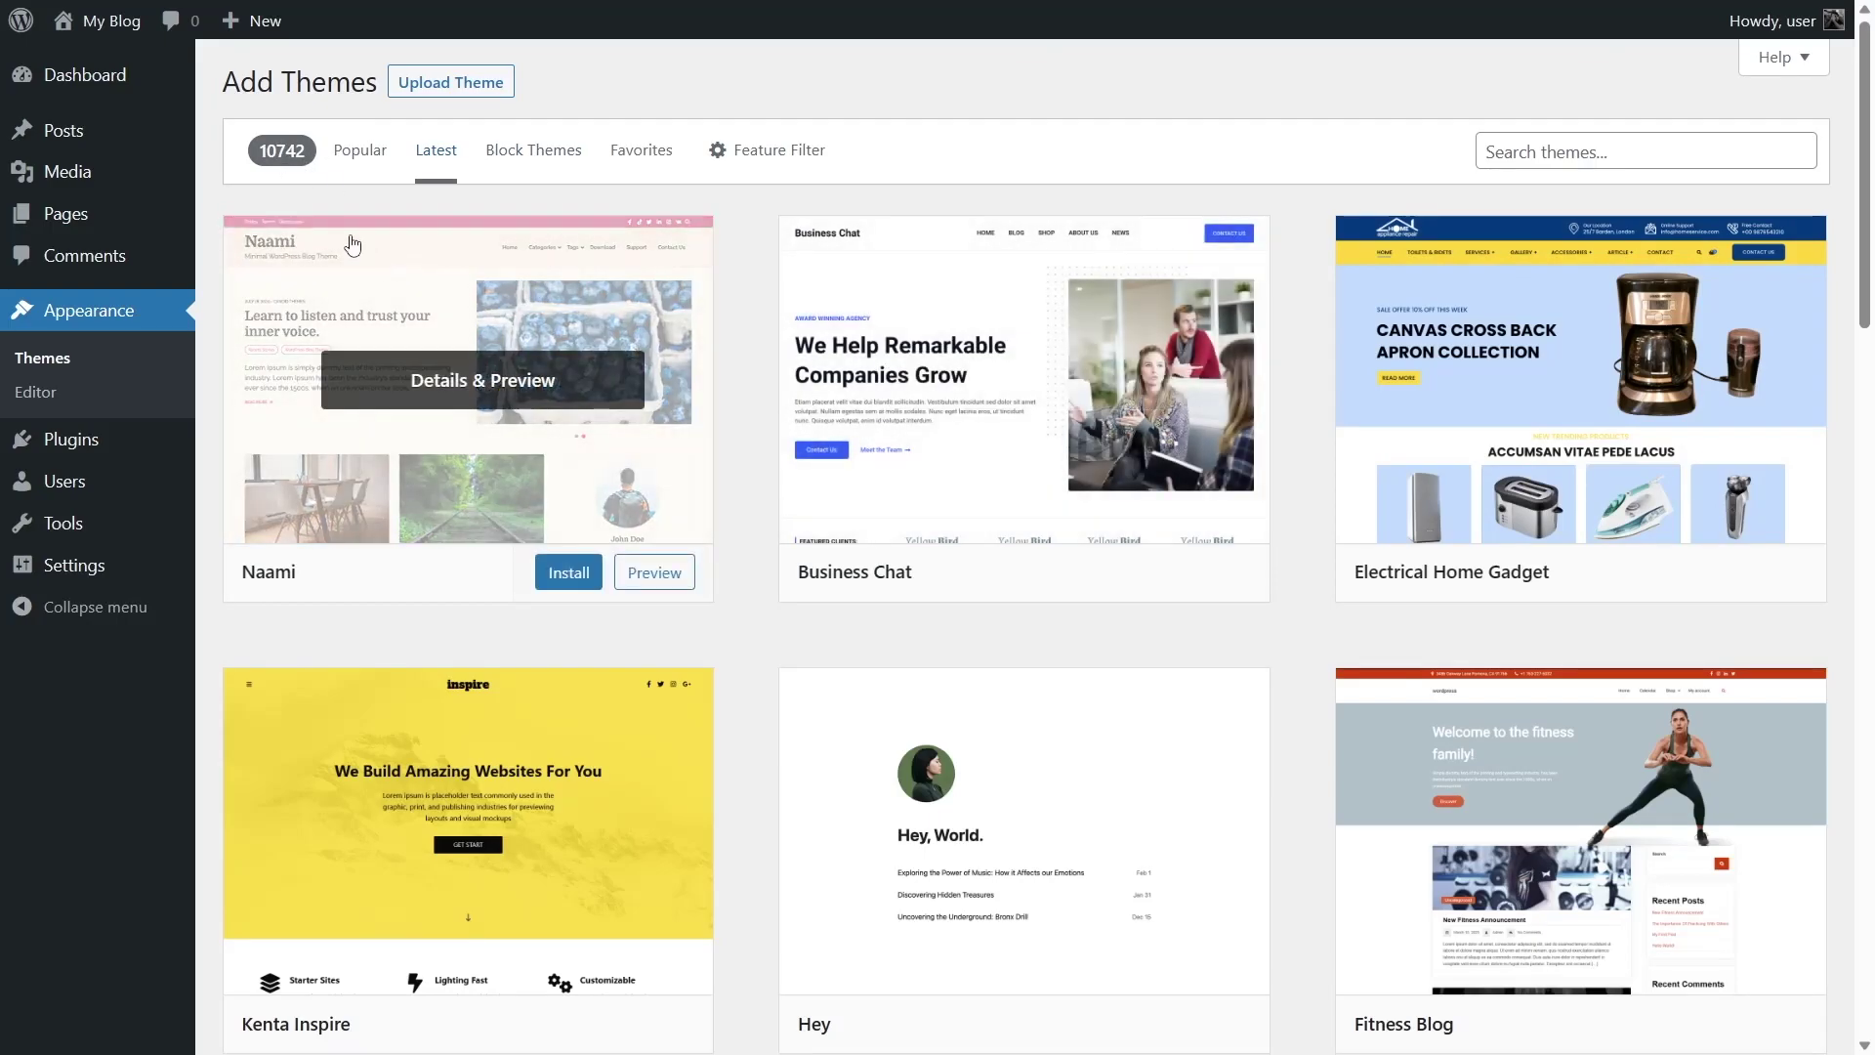
scroll(1181, 399, "down", 3)
scroll(1182, 399, "down", 9)
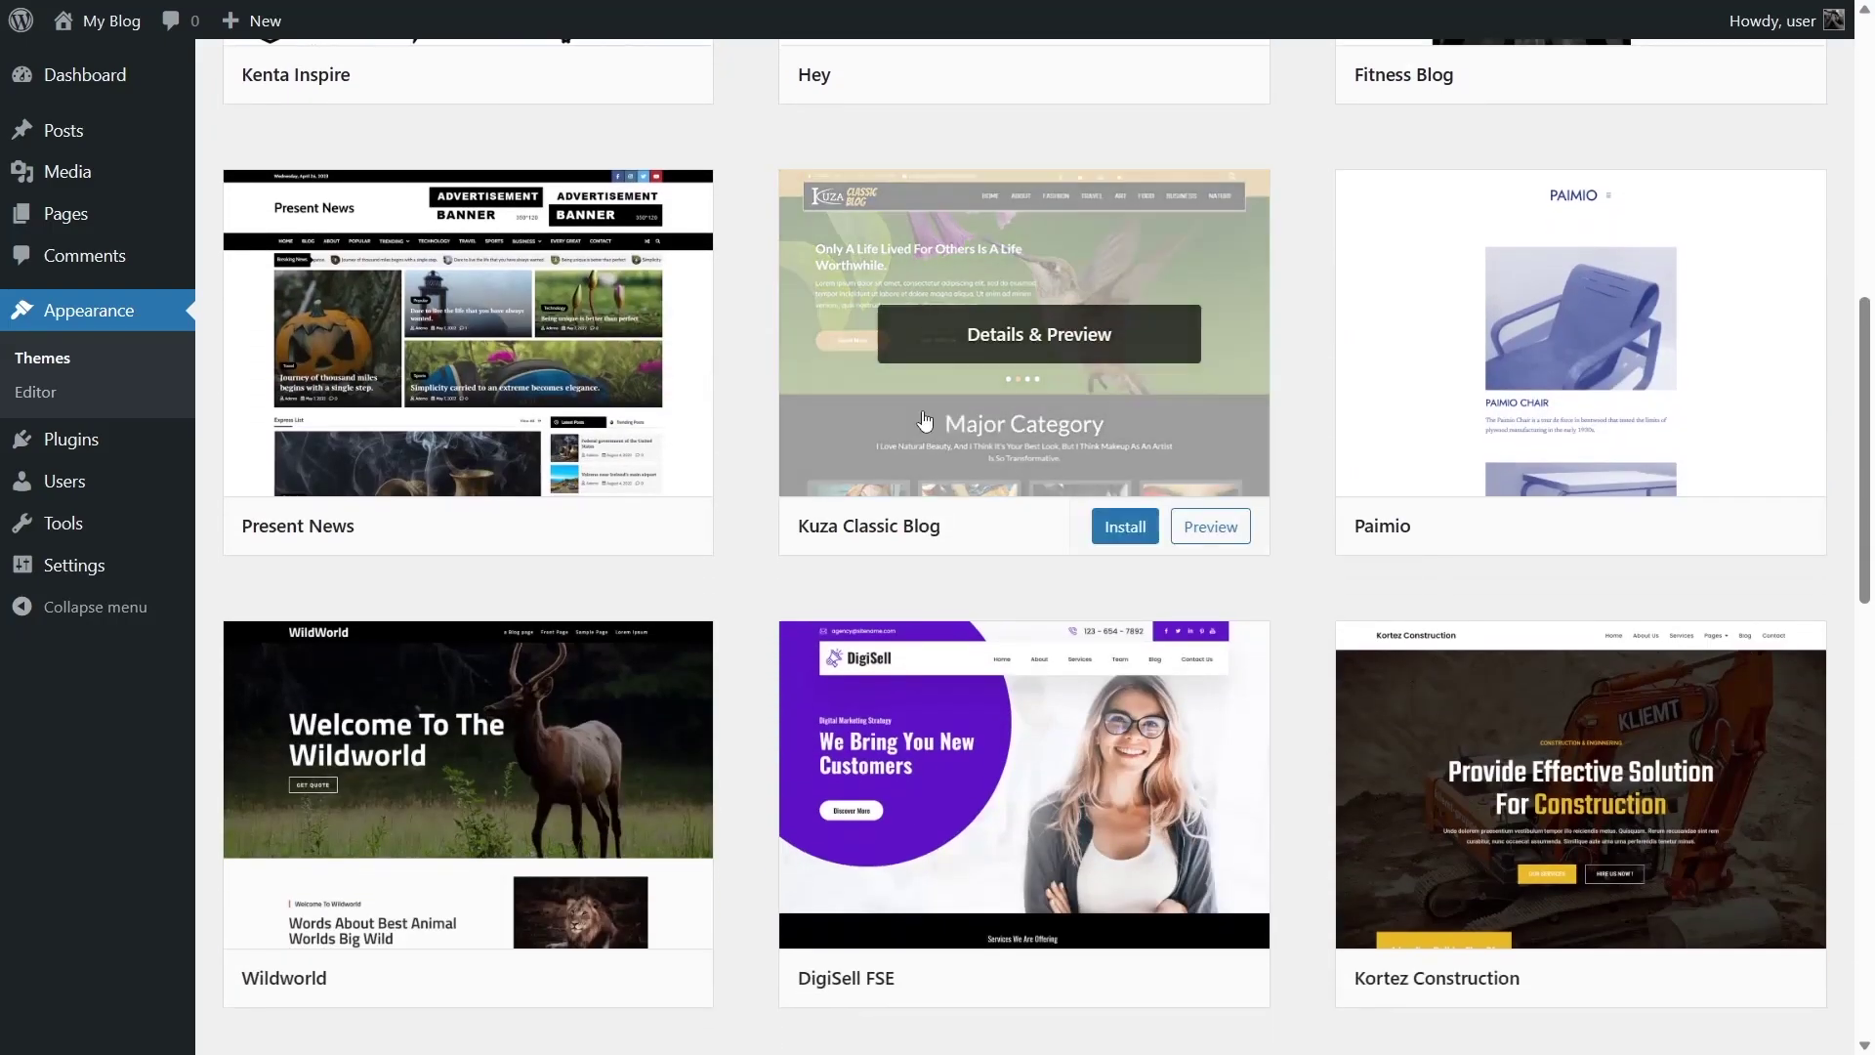
scroll(1010, 670, "up", 12)
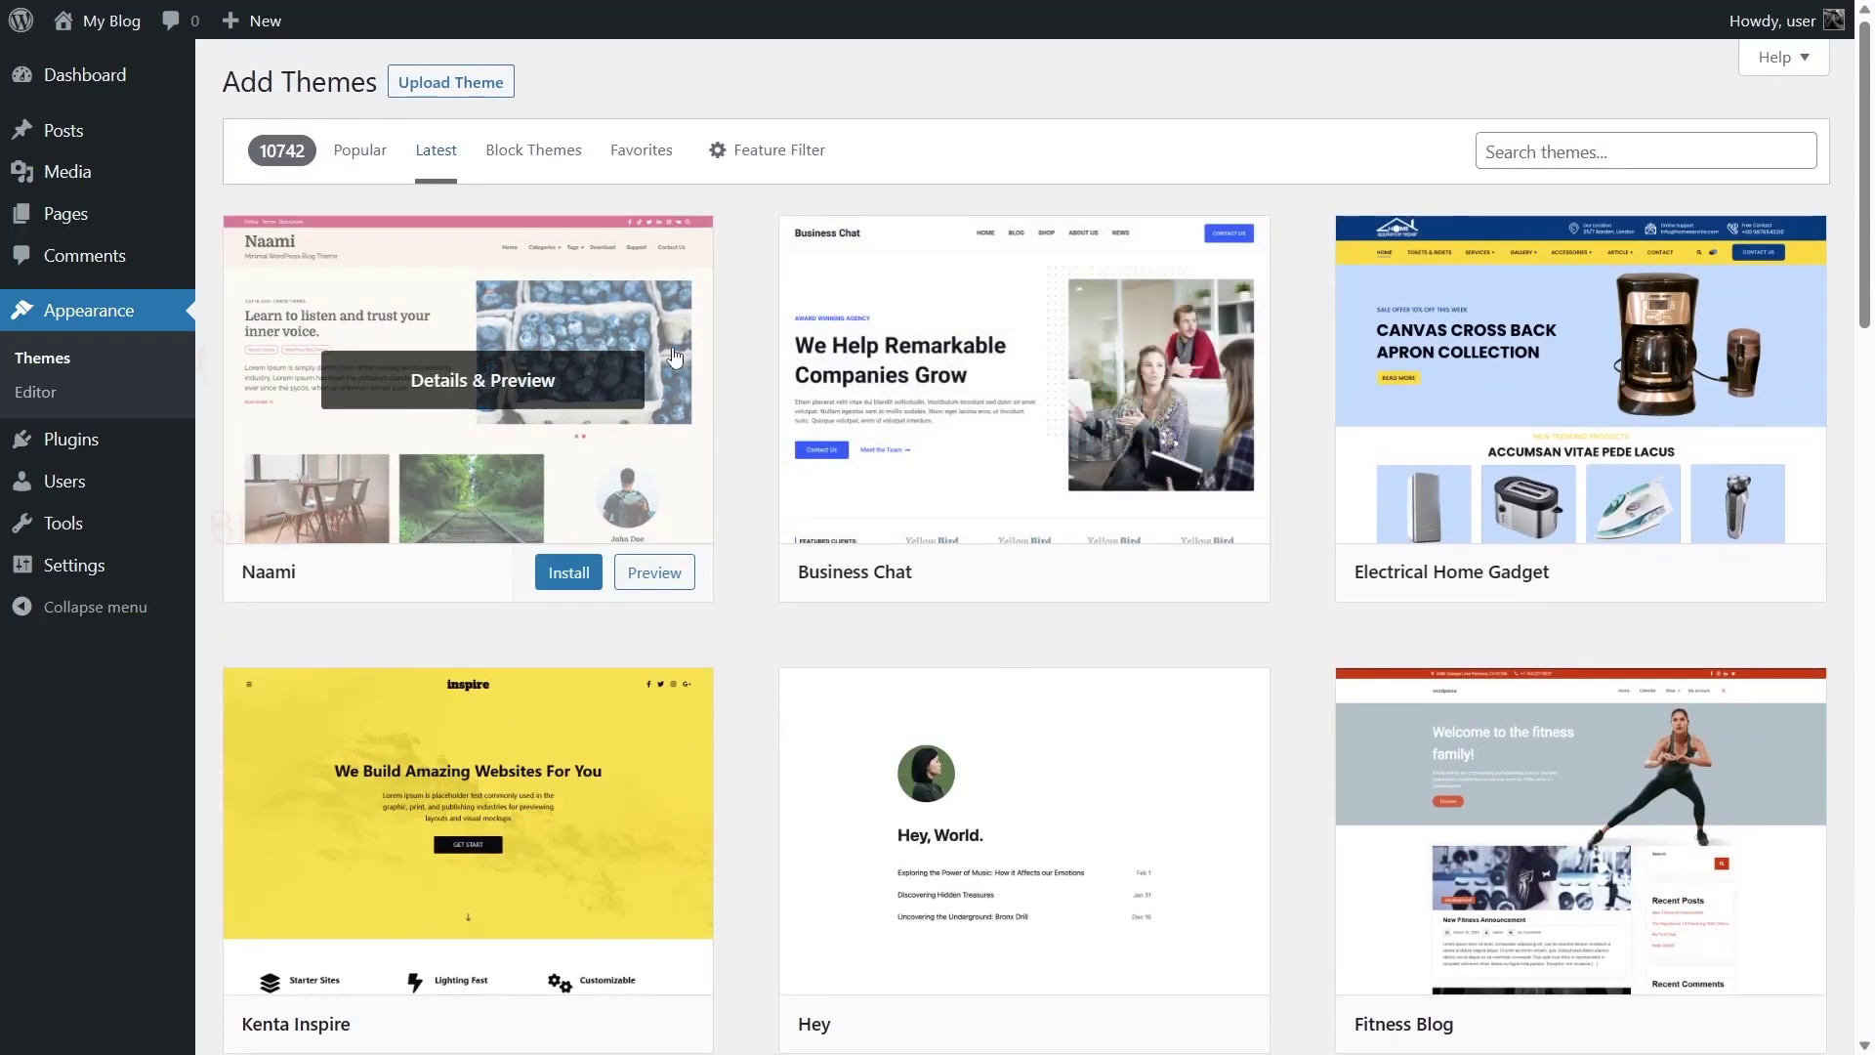
Look through the block themes on the Add Themes page and open the favorites list
left_click(537, 158)
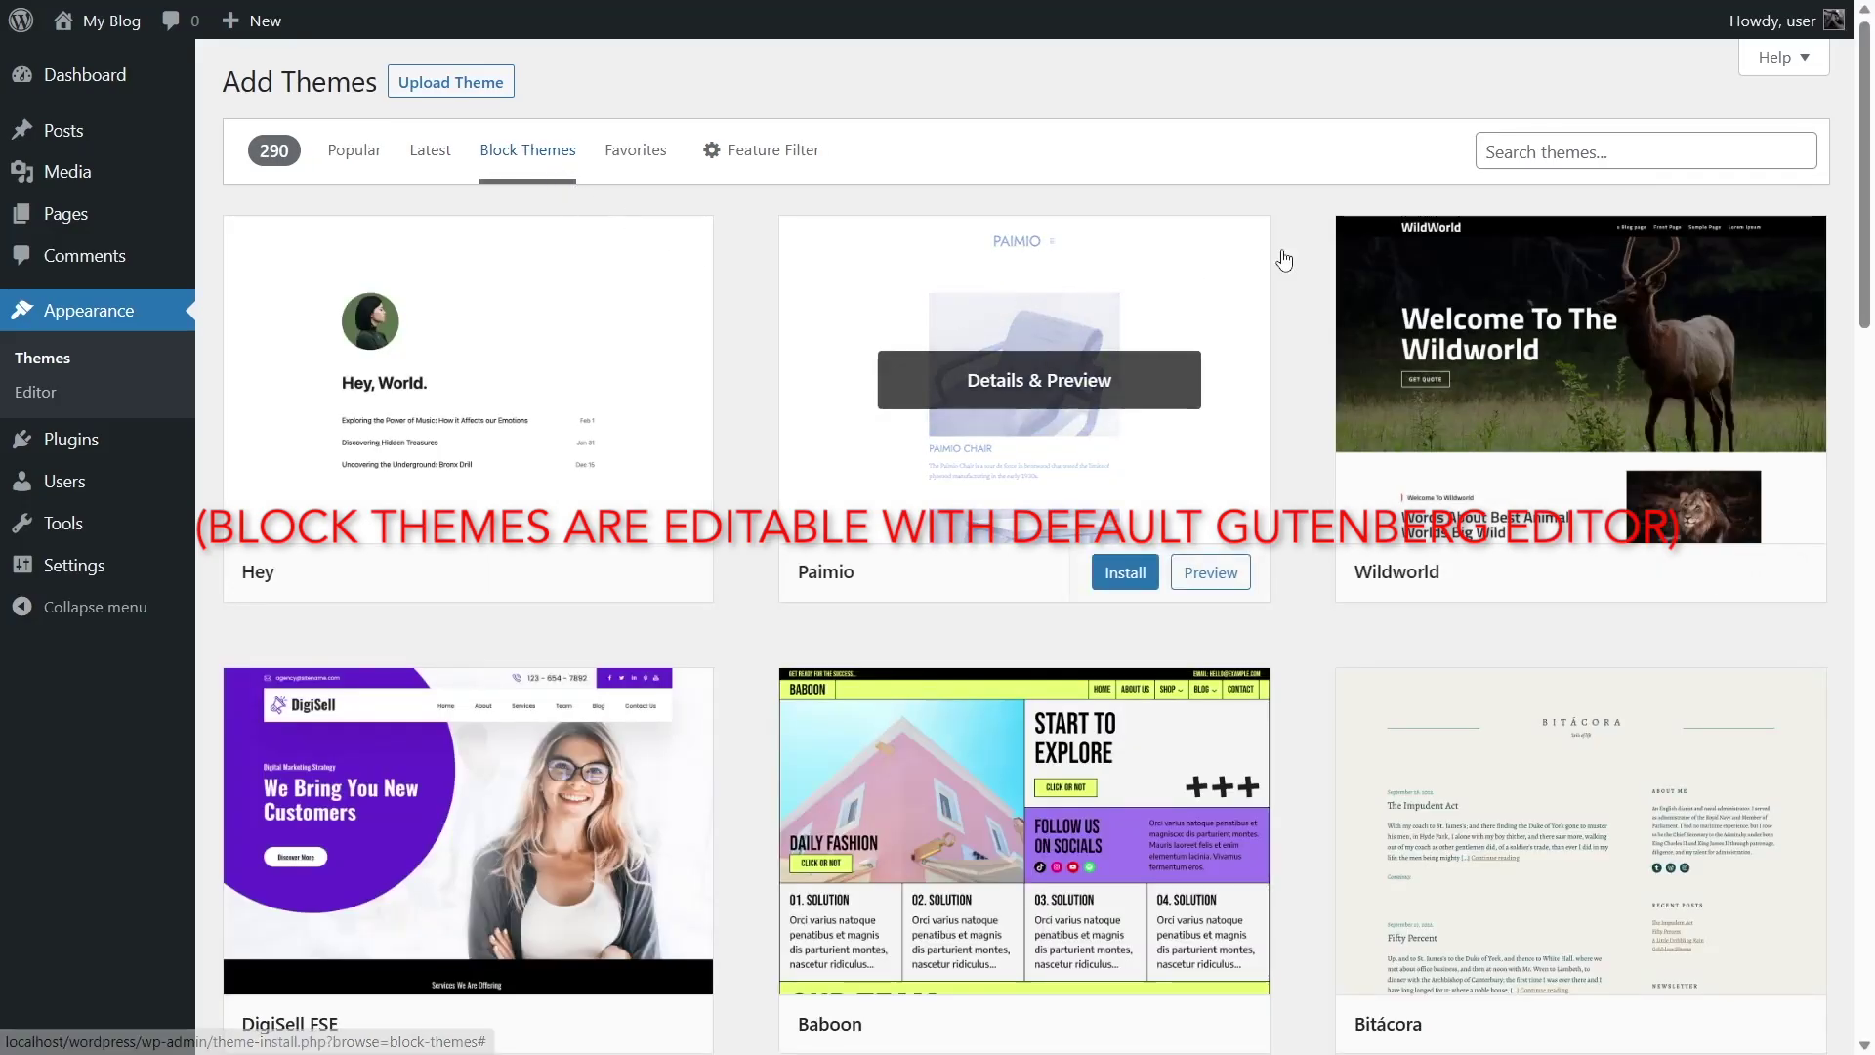
mouse_move(1520, 441)
scroll(1491, 612, "down", 7)
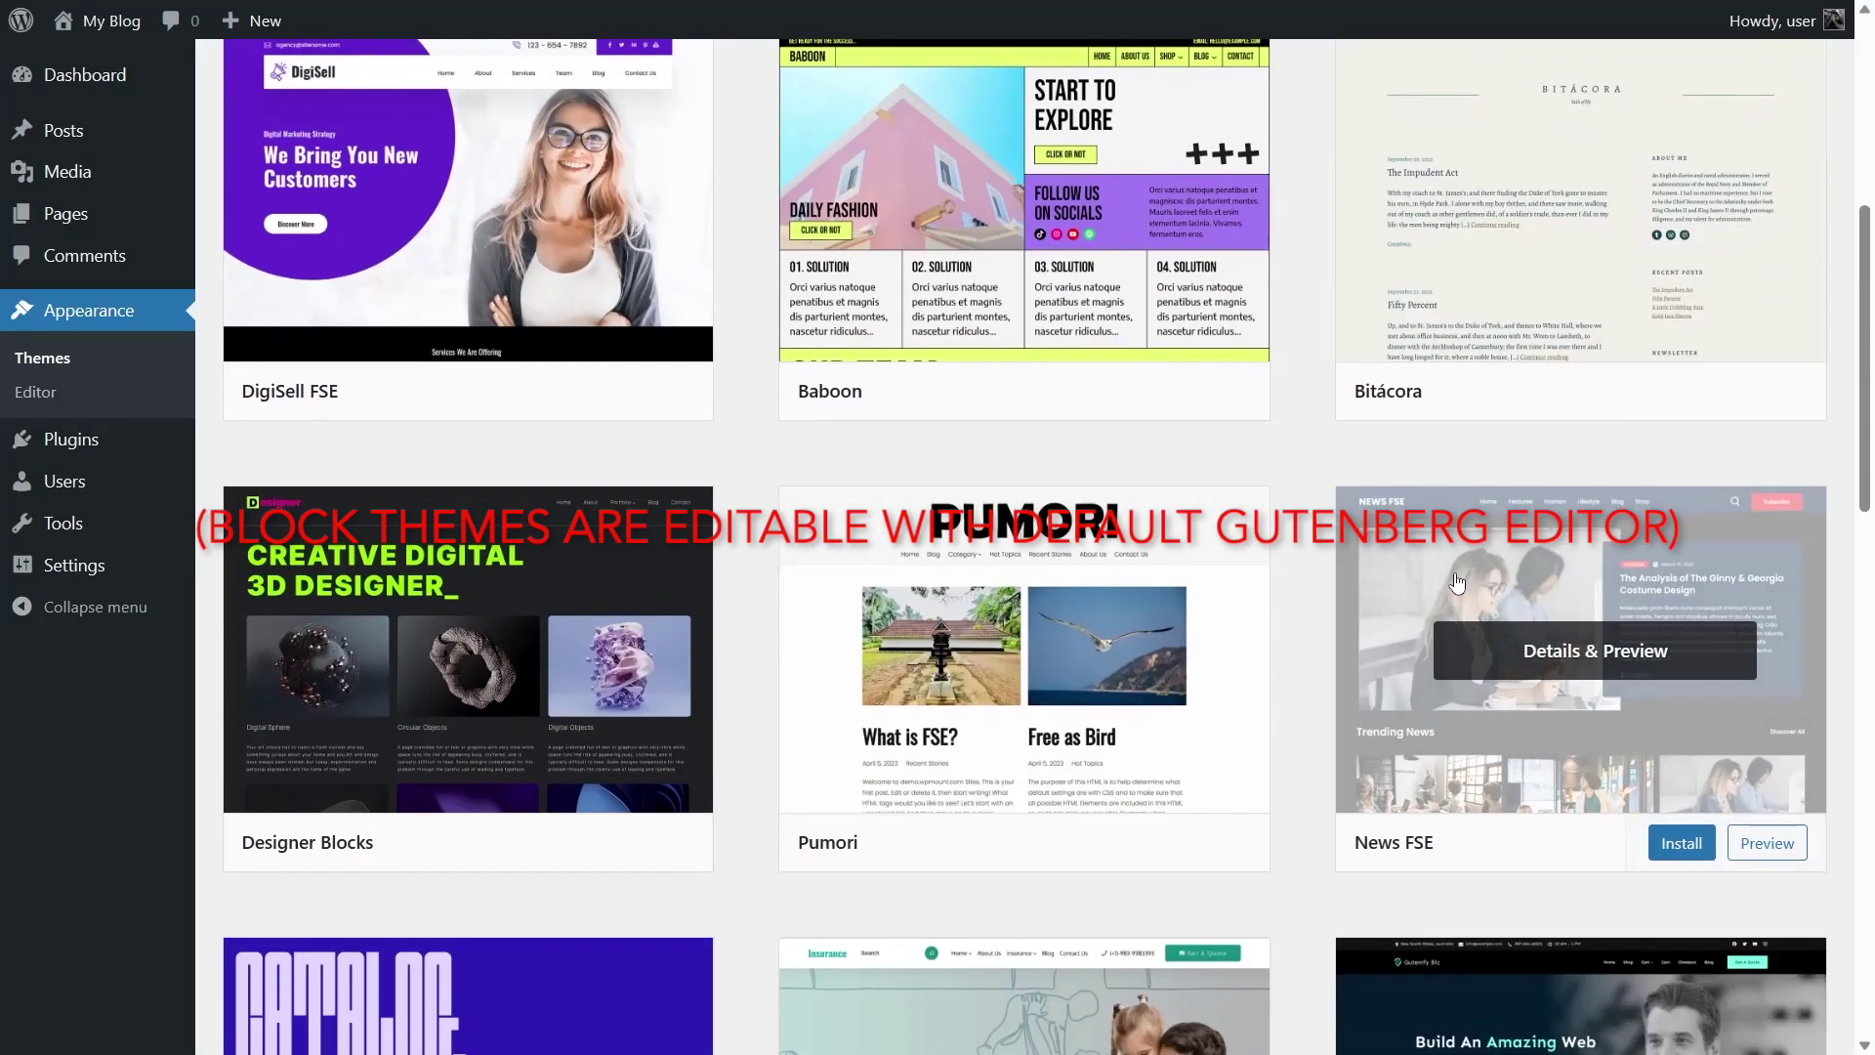
scroll(1457, 583, "down", 7)
scroll(1457, 583, "up", 13)
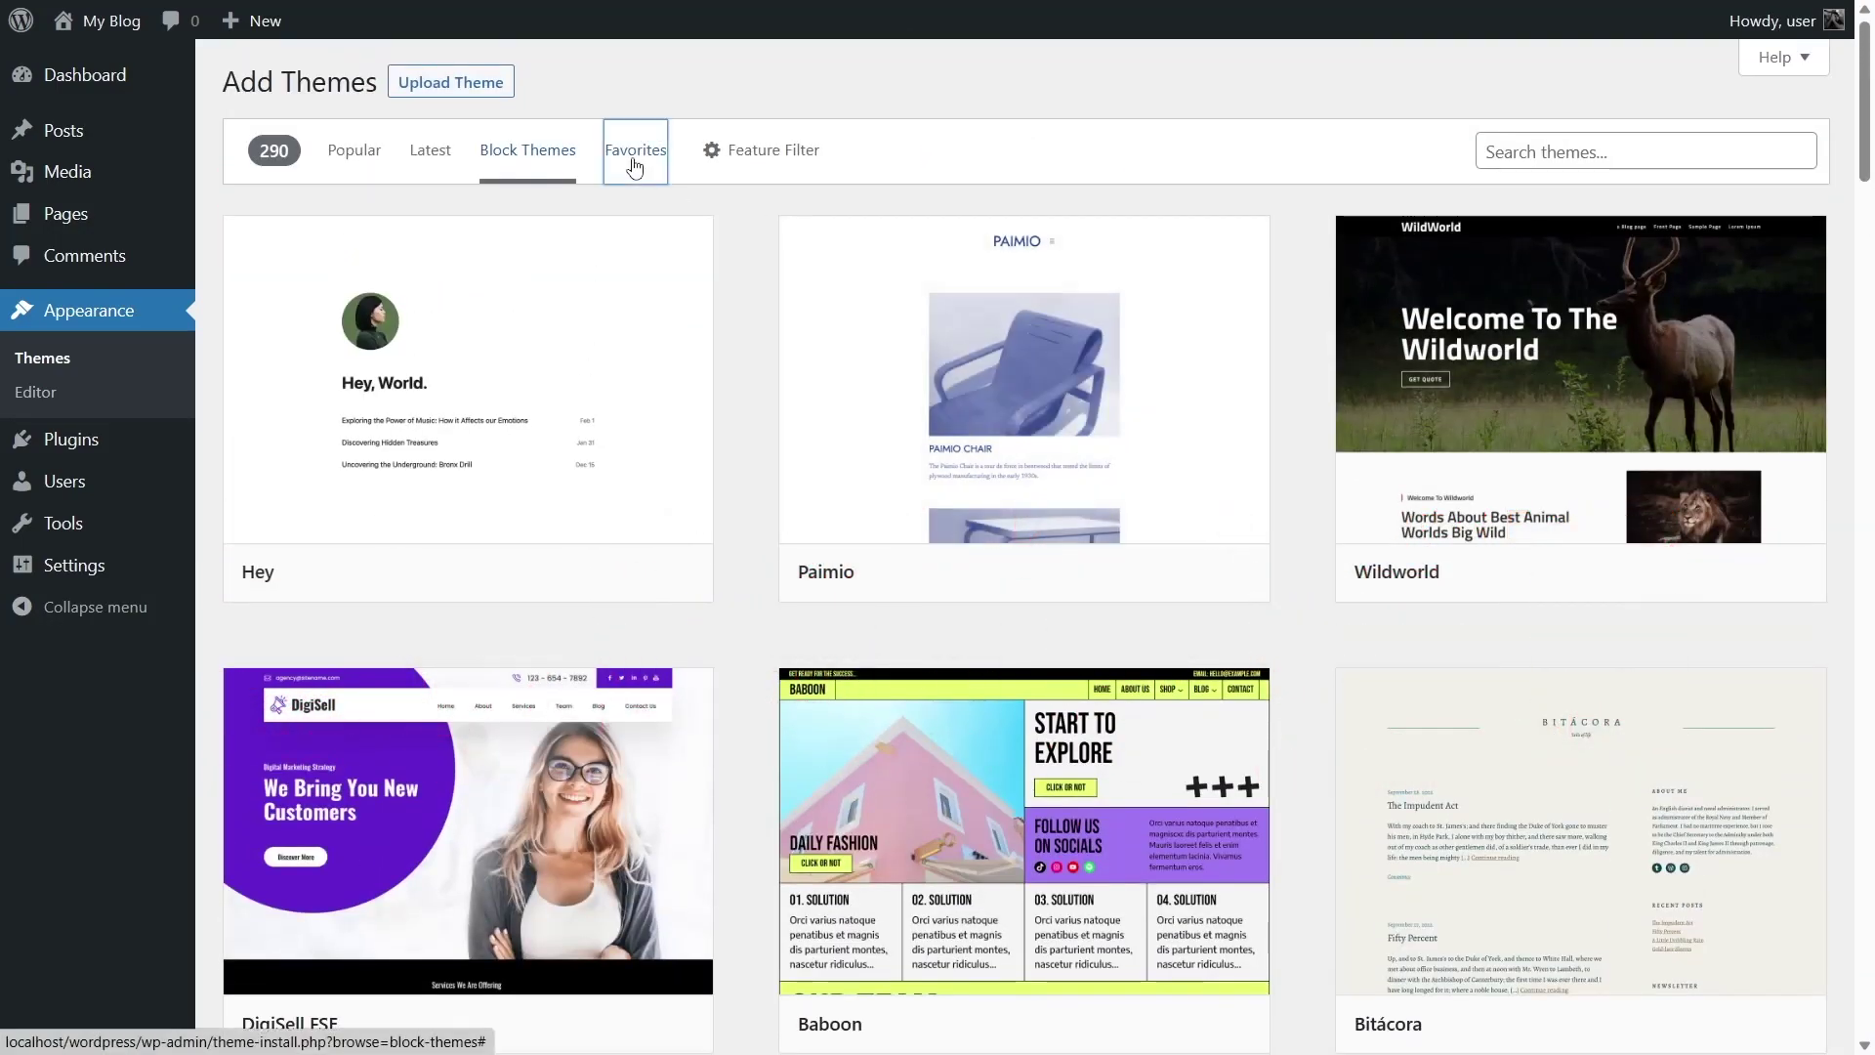
left_click(635, 166)
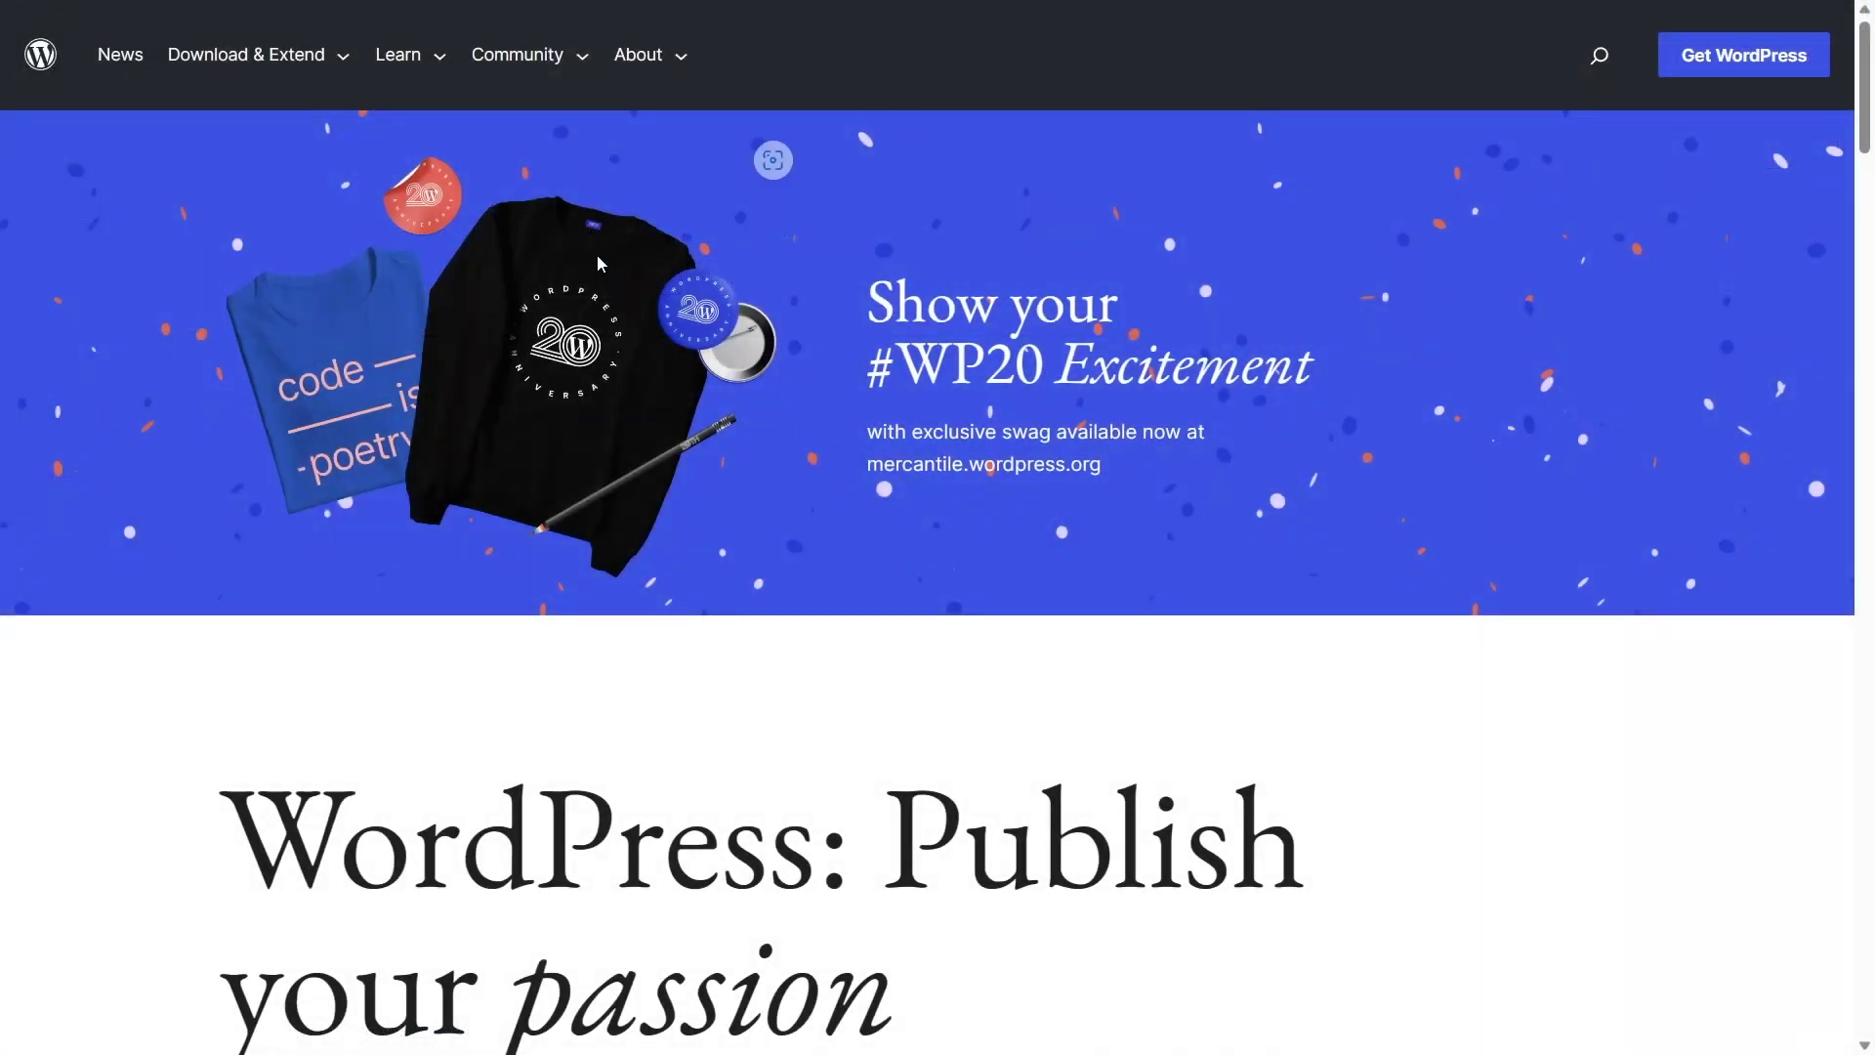
Open the Themes directory on the WordPress.org website and look over its popular themes
mouse_move(322, 74)
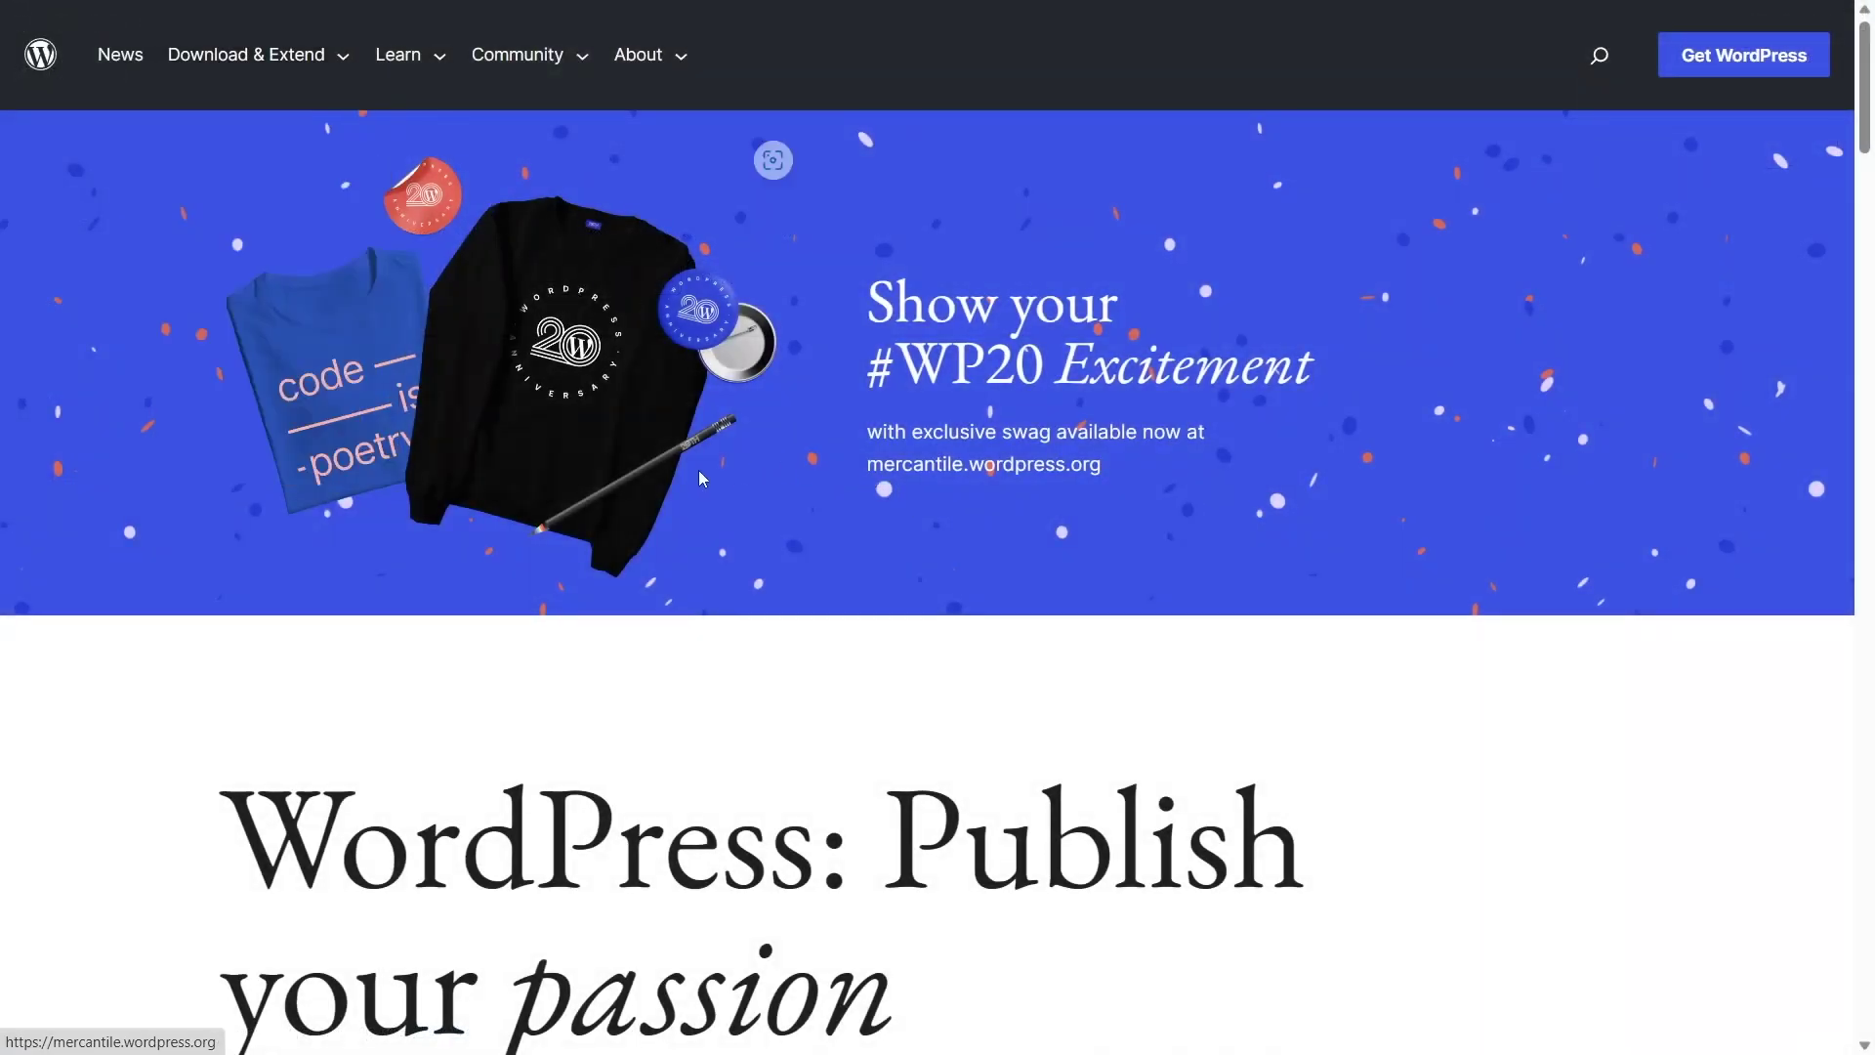
mouse_move(238, 58)
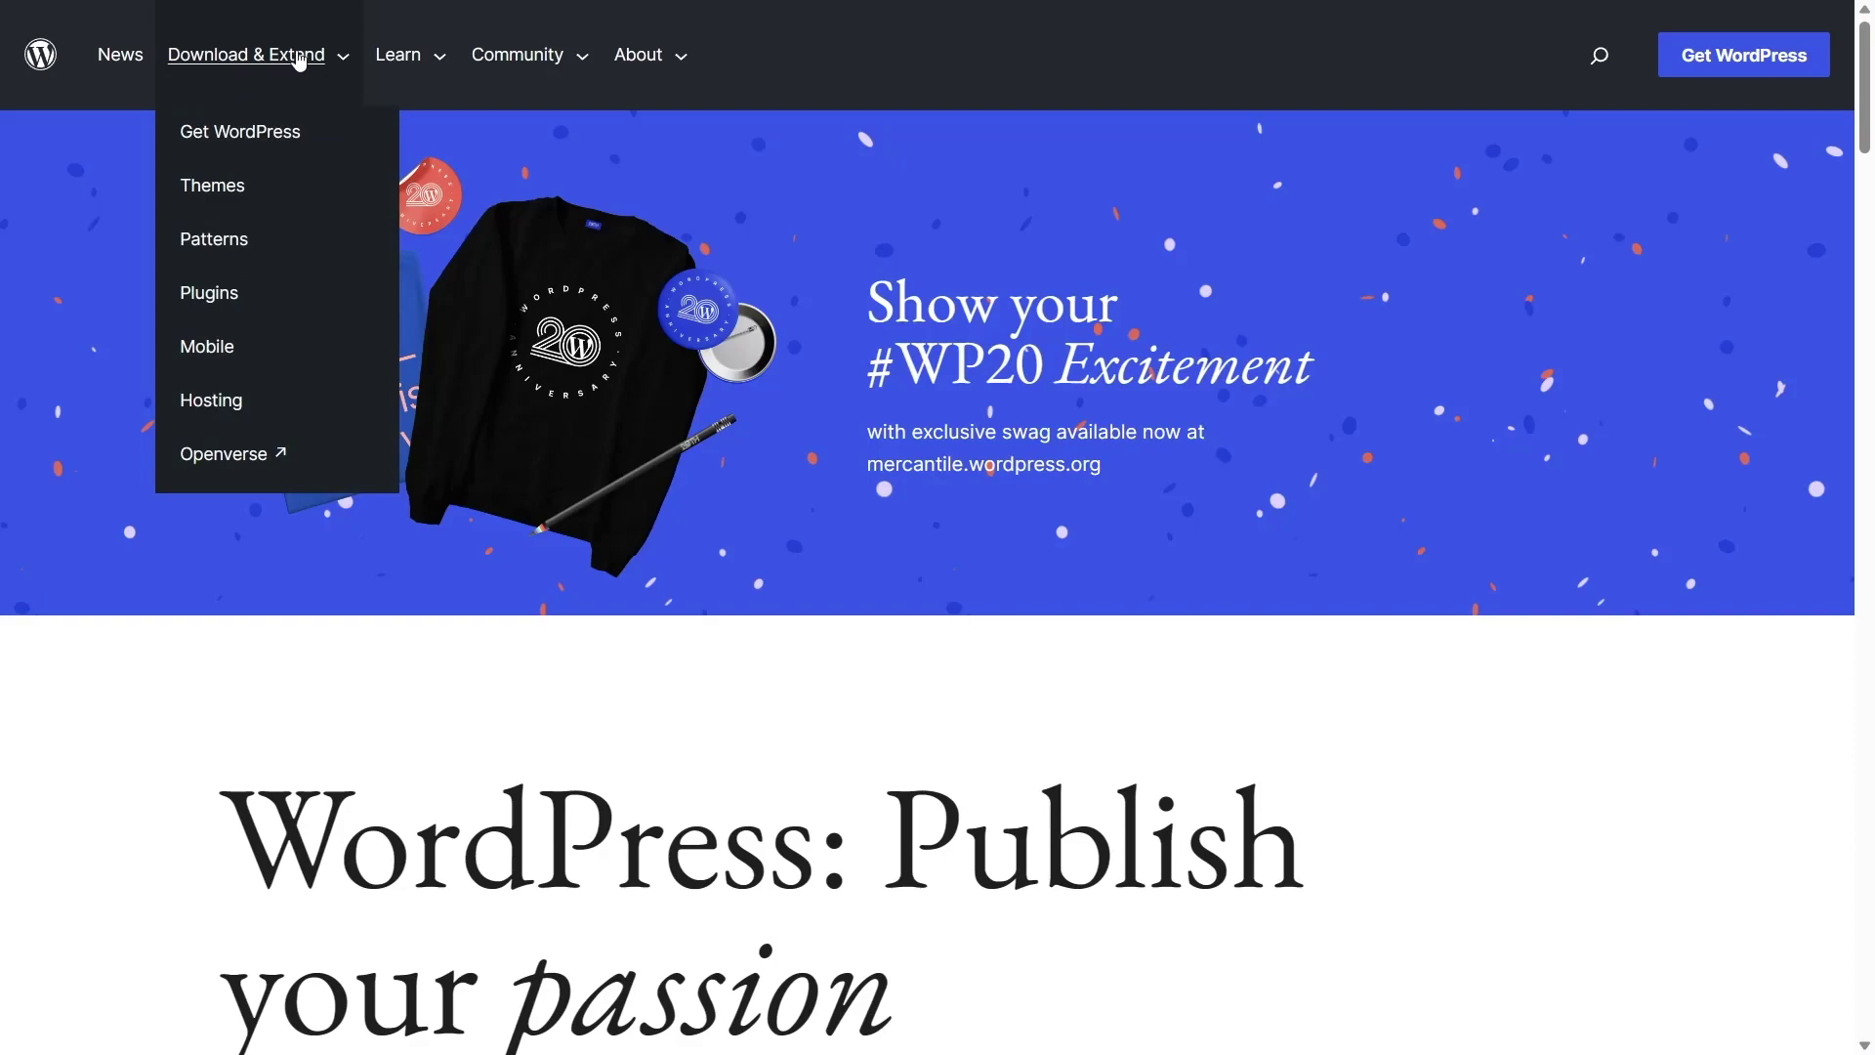
left_click(223, 202)
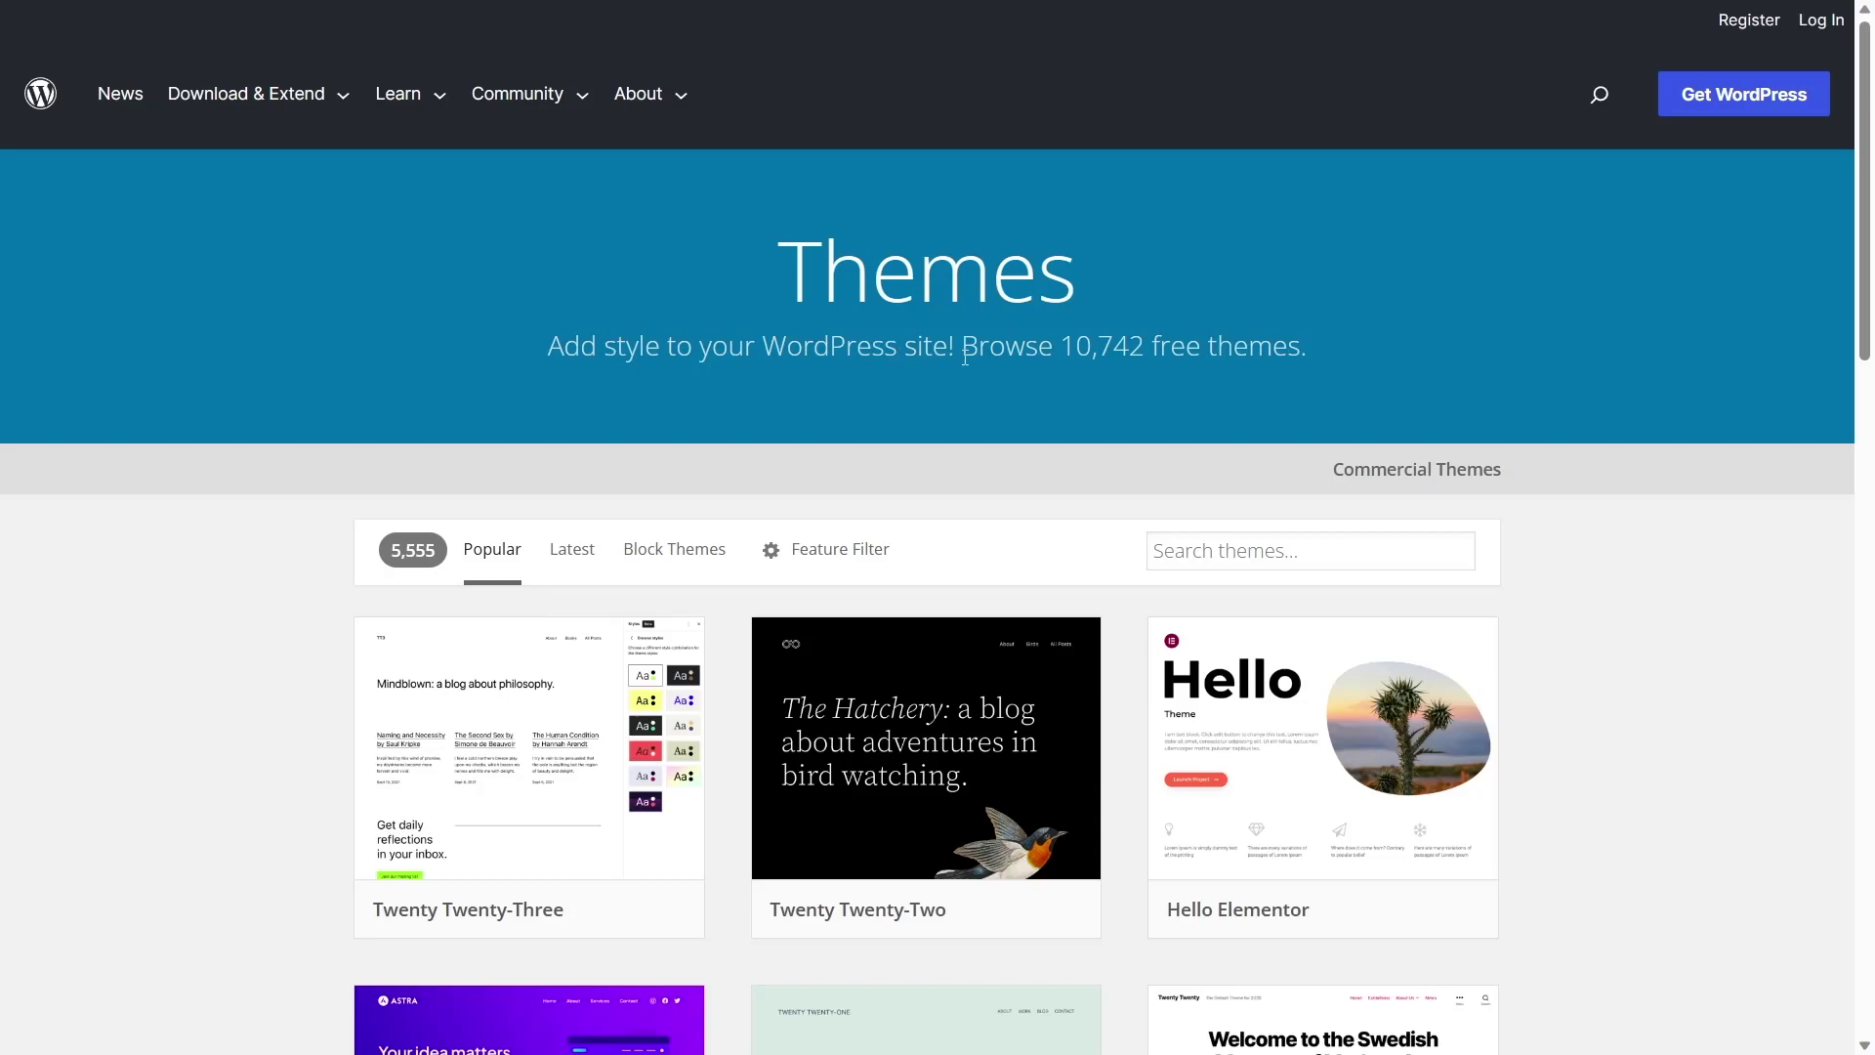
left_click_drag(980, 348, 1321, 350)
left_click_drag(1128, 395, 1118, 361)
scroll(679, 383, "down", 3)
scroll(547, 411, "up", 1)
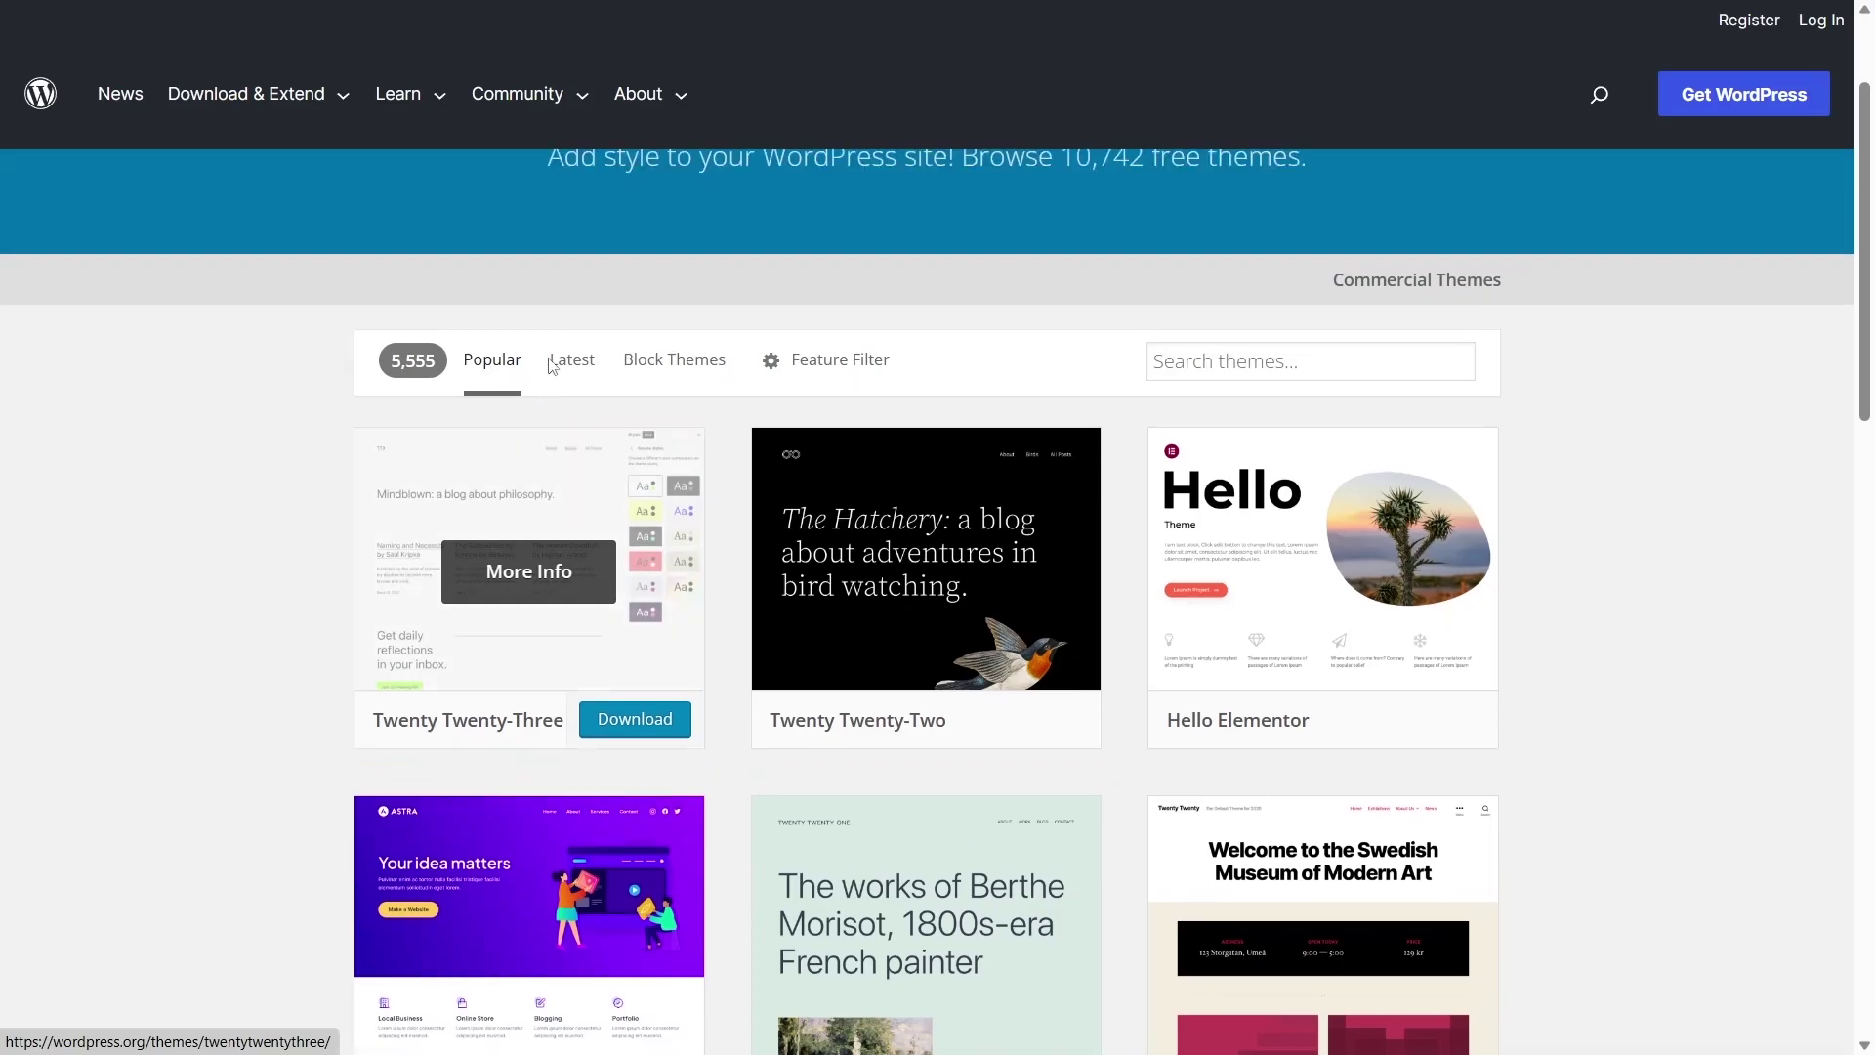
List the latest themes in the WordPress.org directory and look through them
left_click(573, 387)
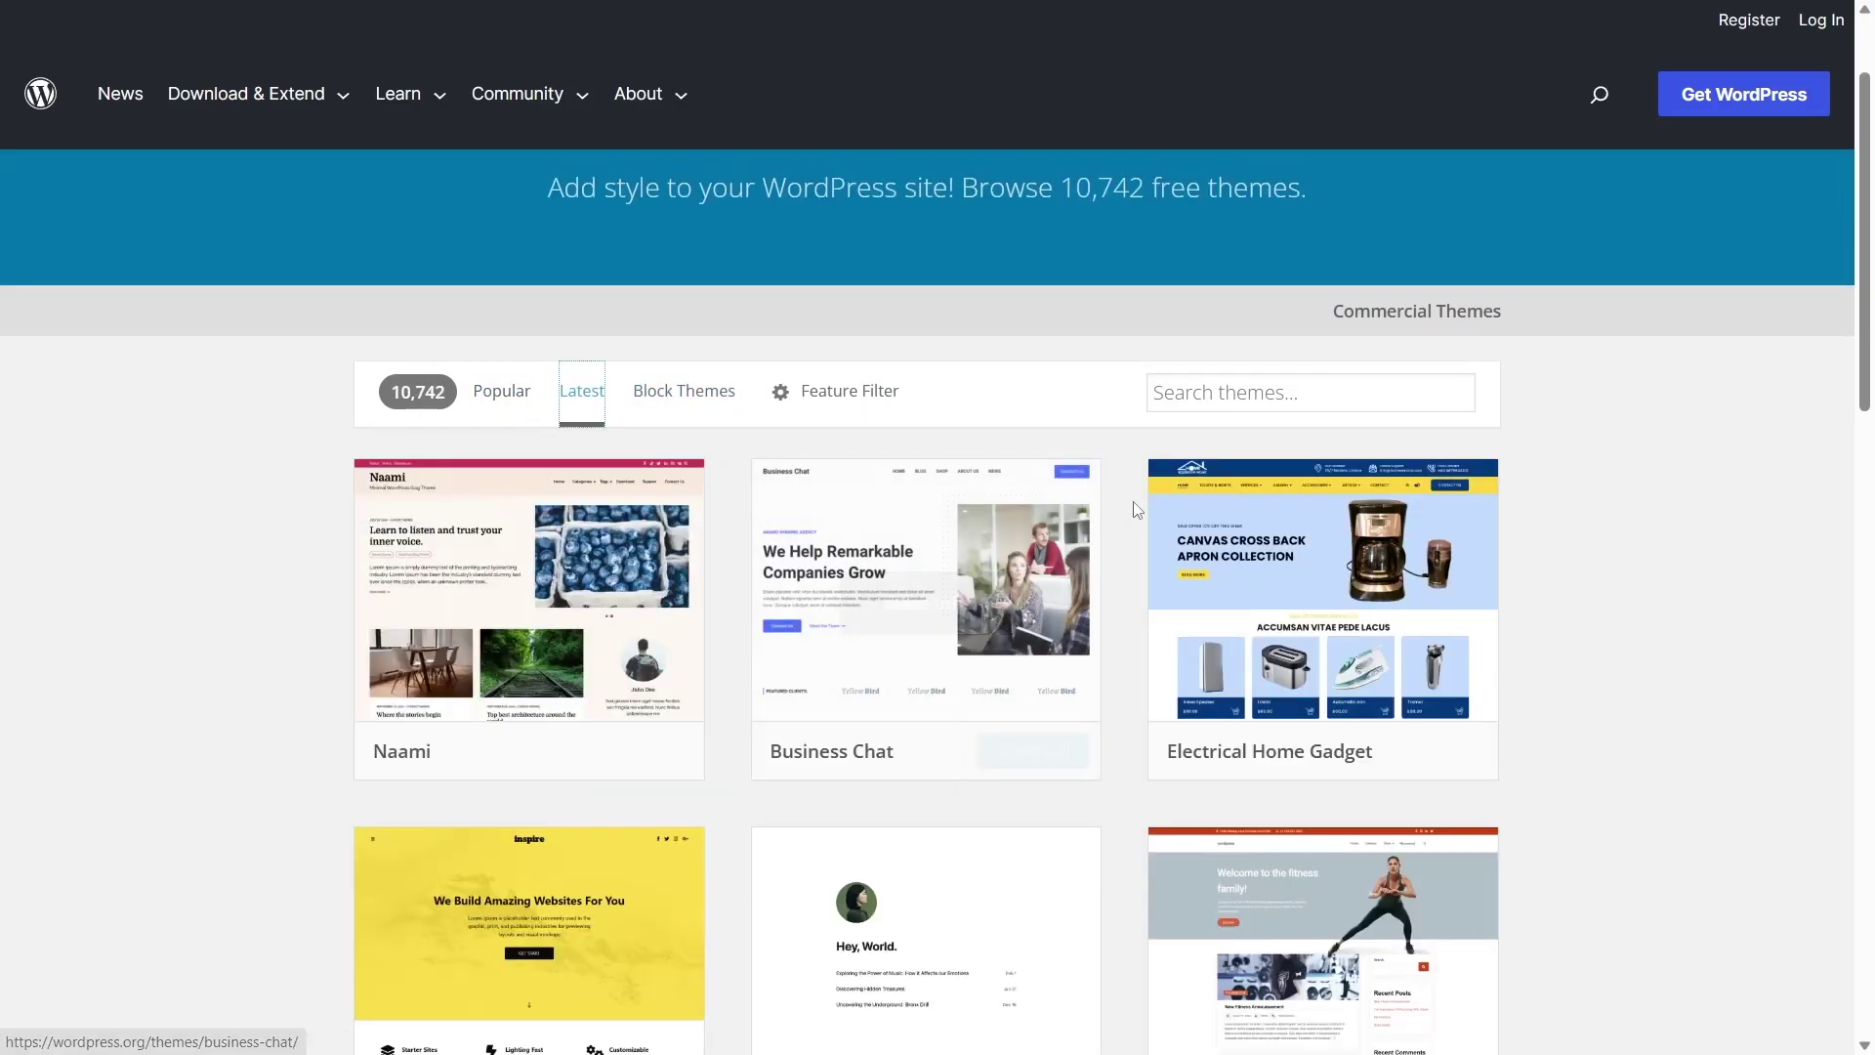
scroll(1136, 510, "down", 1)
scroll(1136, 510, "down", 4)
scroll(1133, 508, "up", 6)
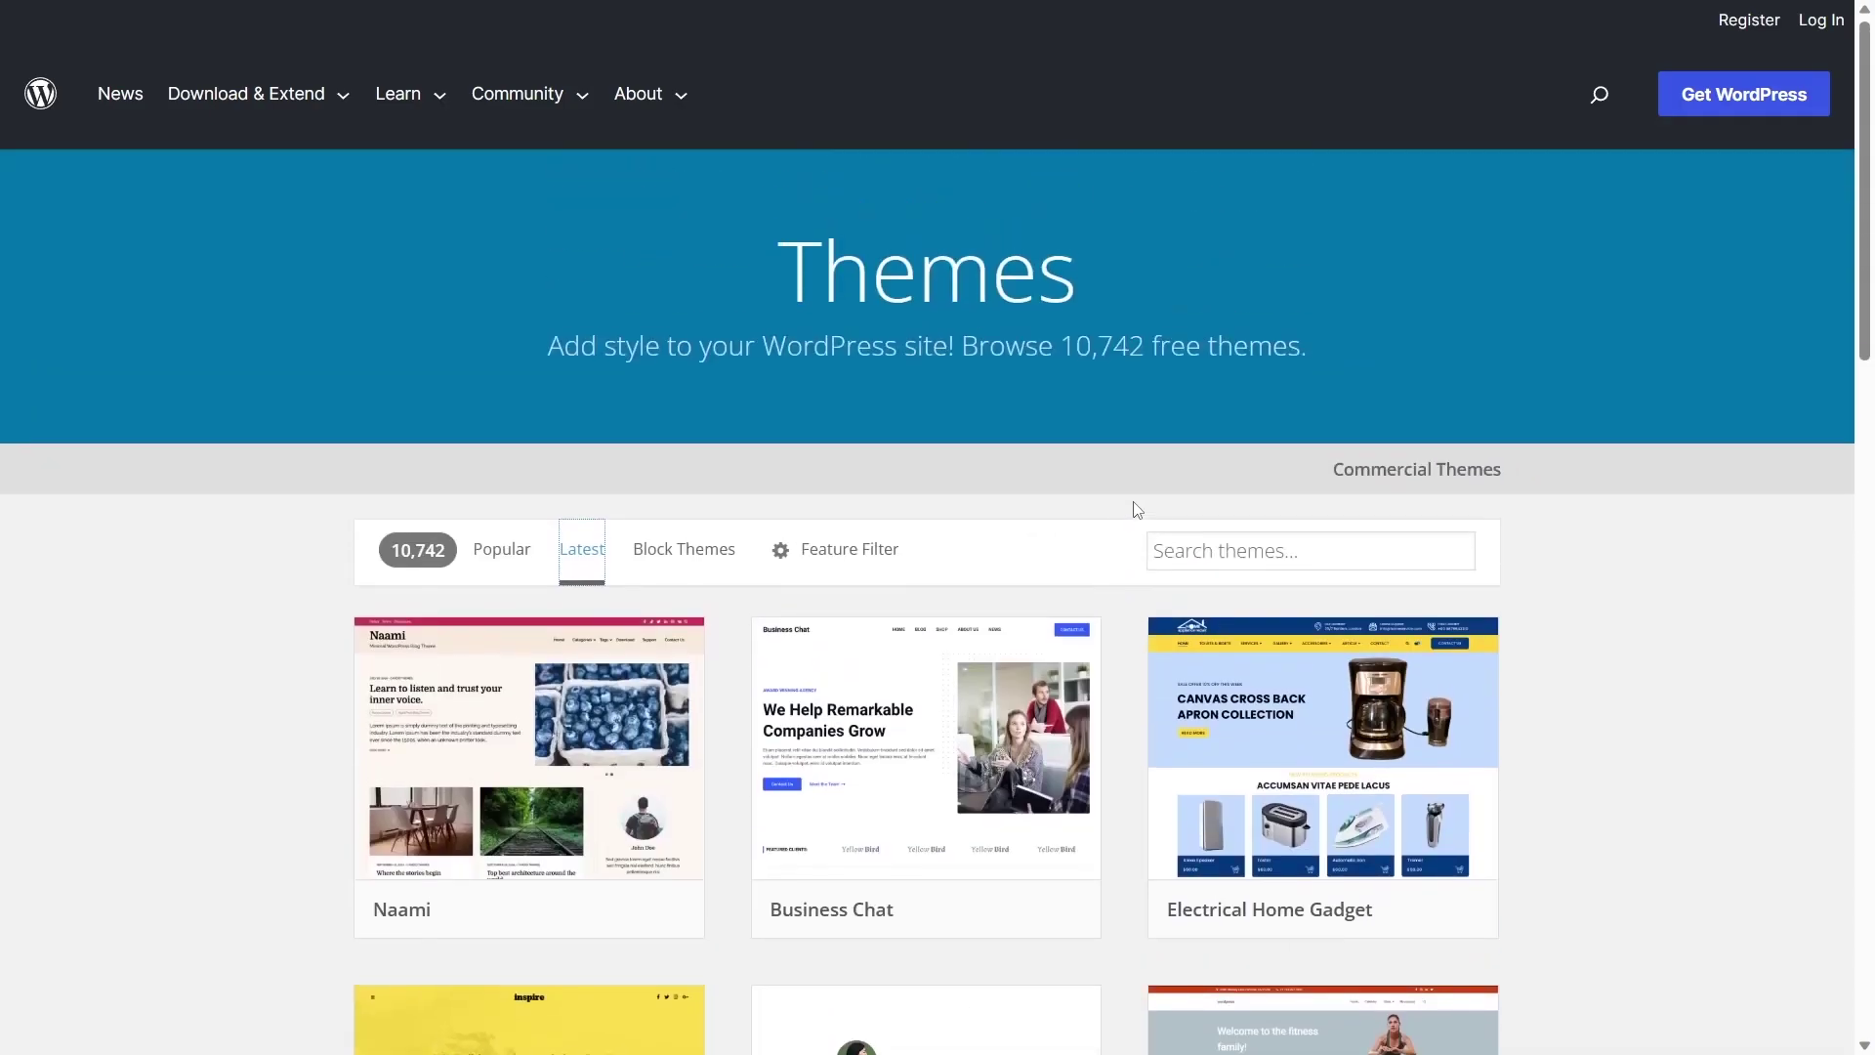
scroll(1133, 510, "down", 3)
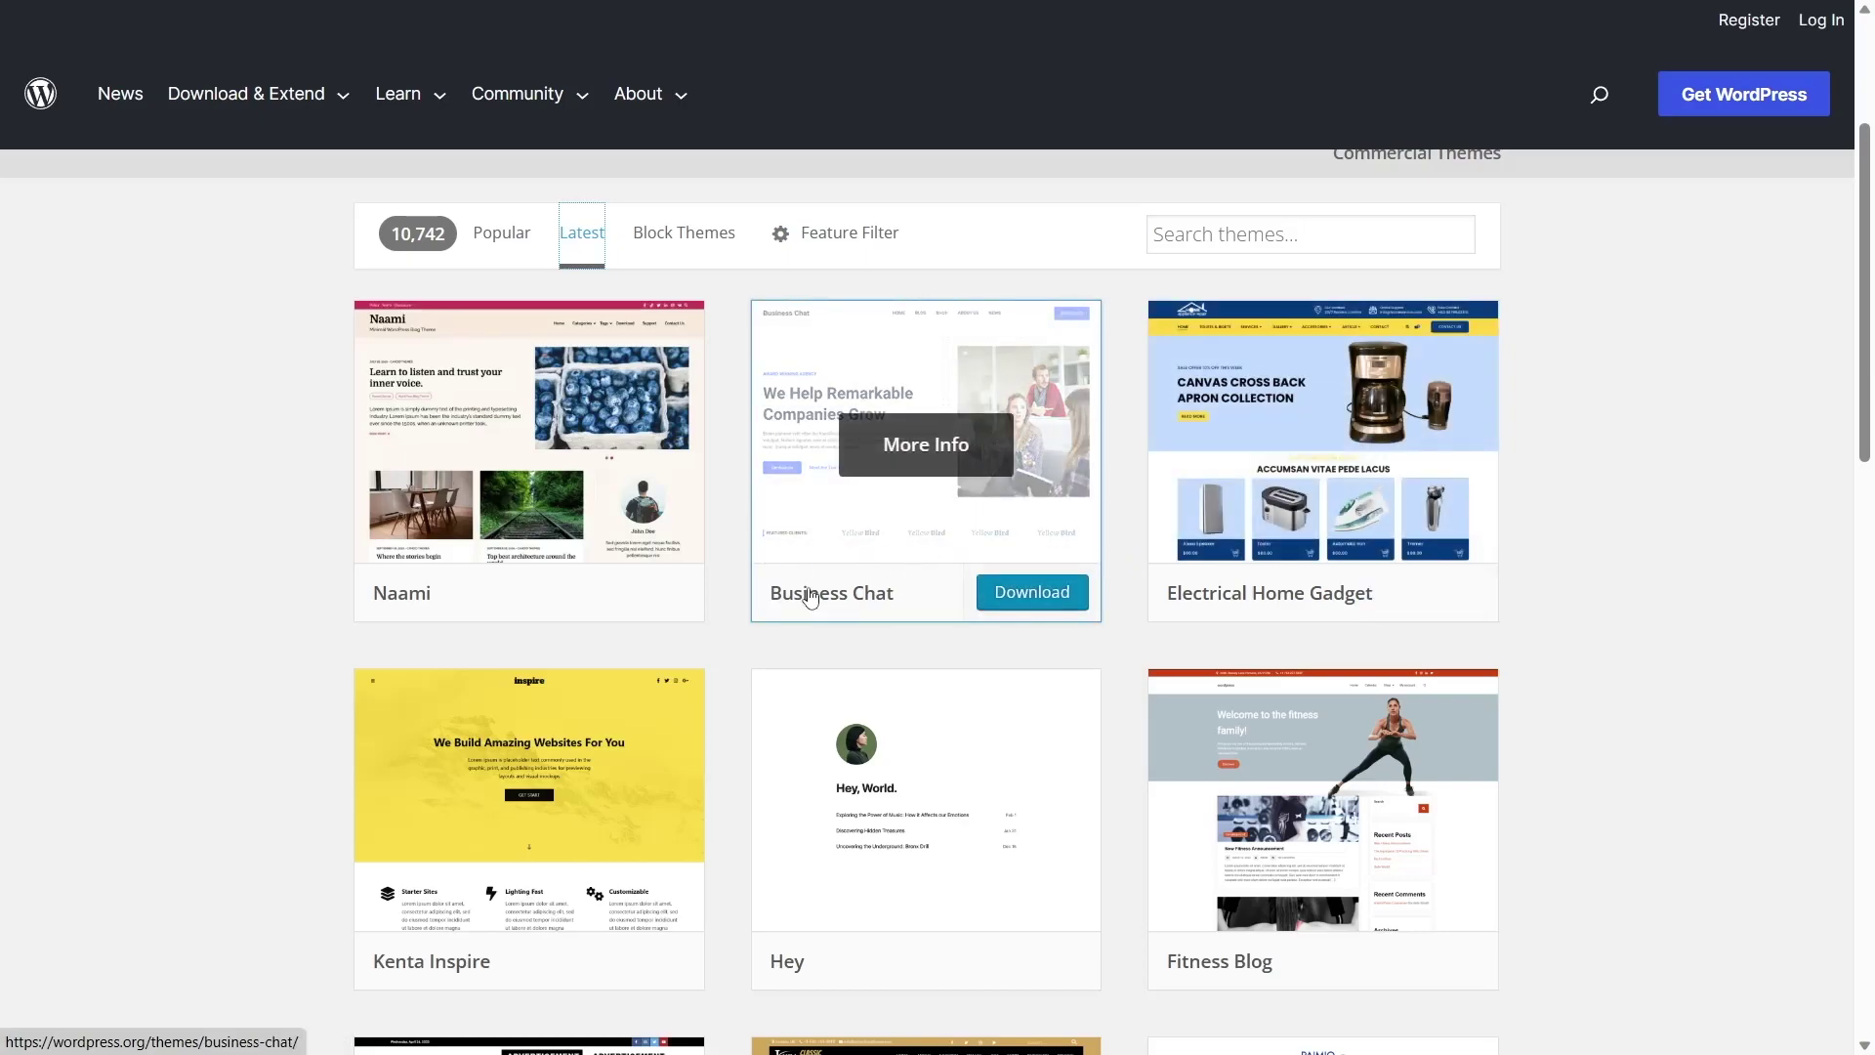
scroll(121, 575, "up", 2)
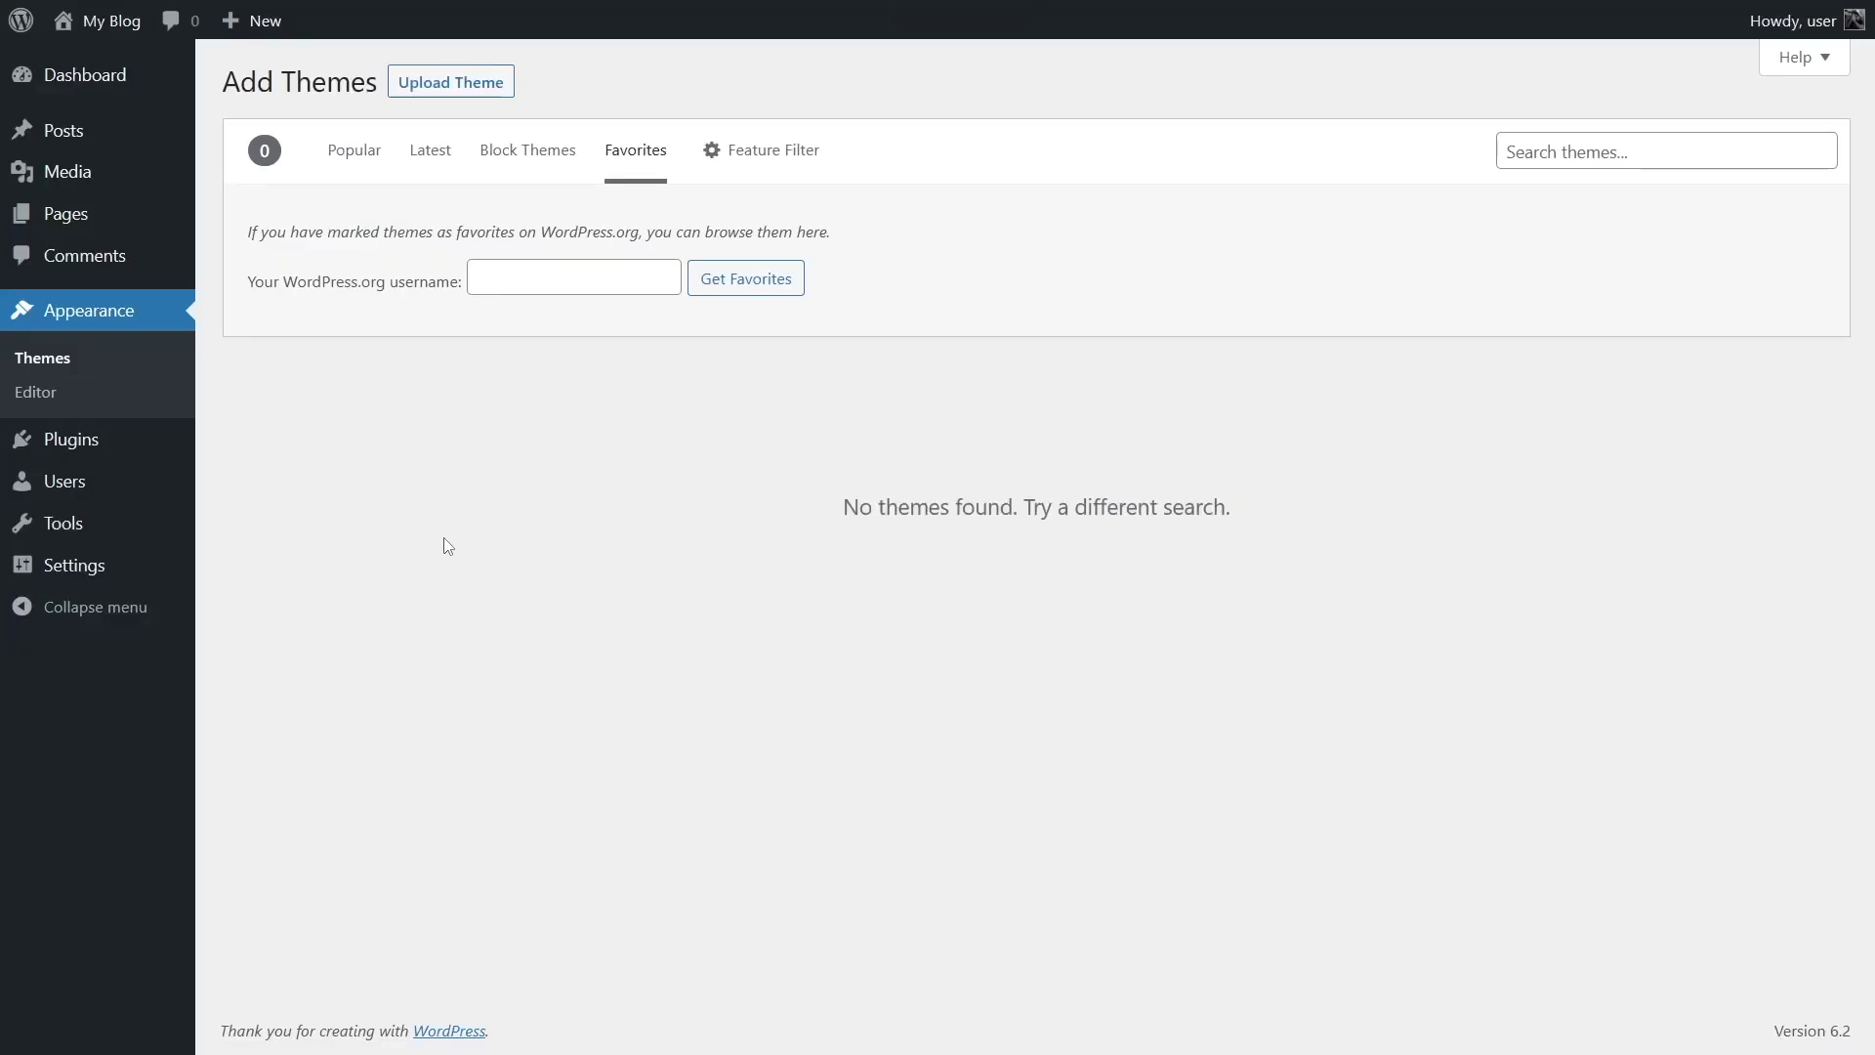
Filter the themes on the Add Themes page by the Blog subject and look through the matching themes
left_click(777, 163)
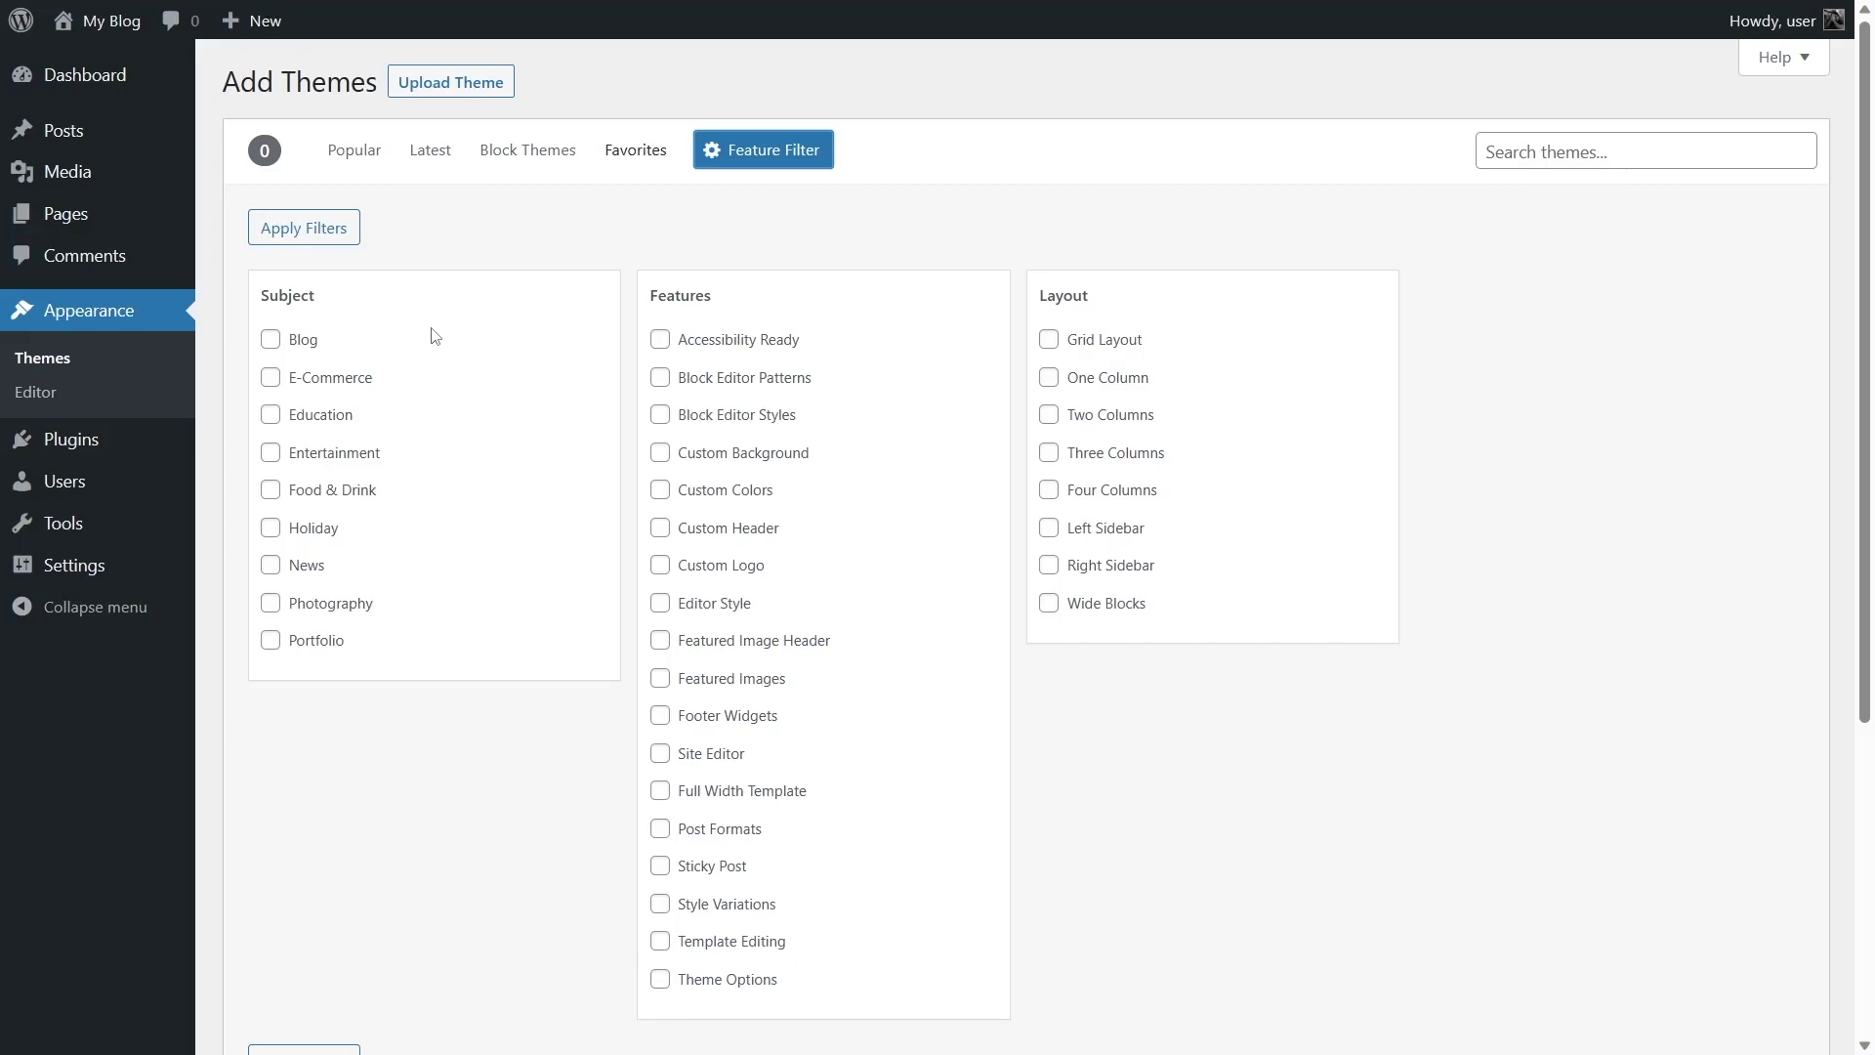
left_click(275, 342)
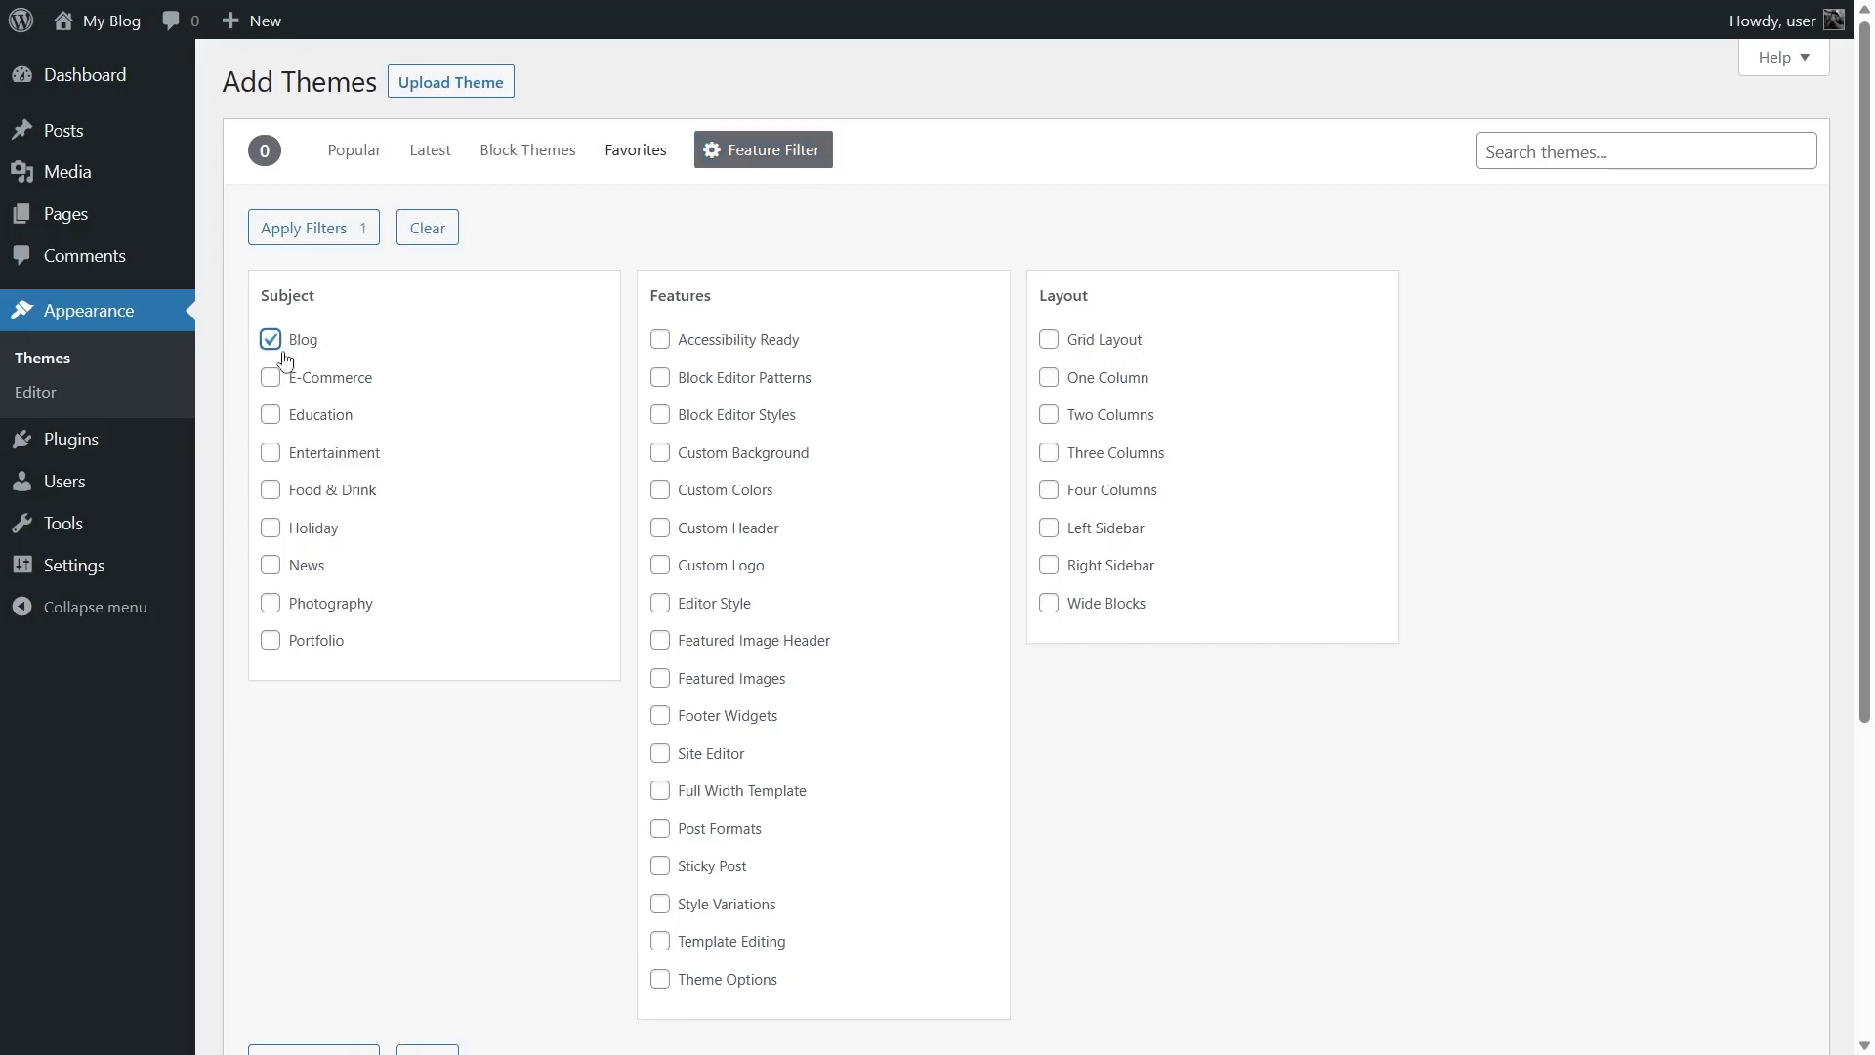
left_click(298, 233)
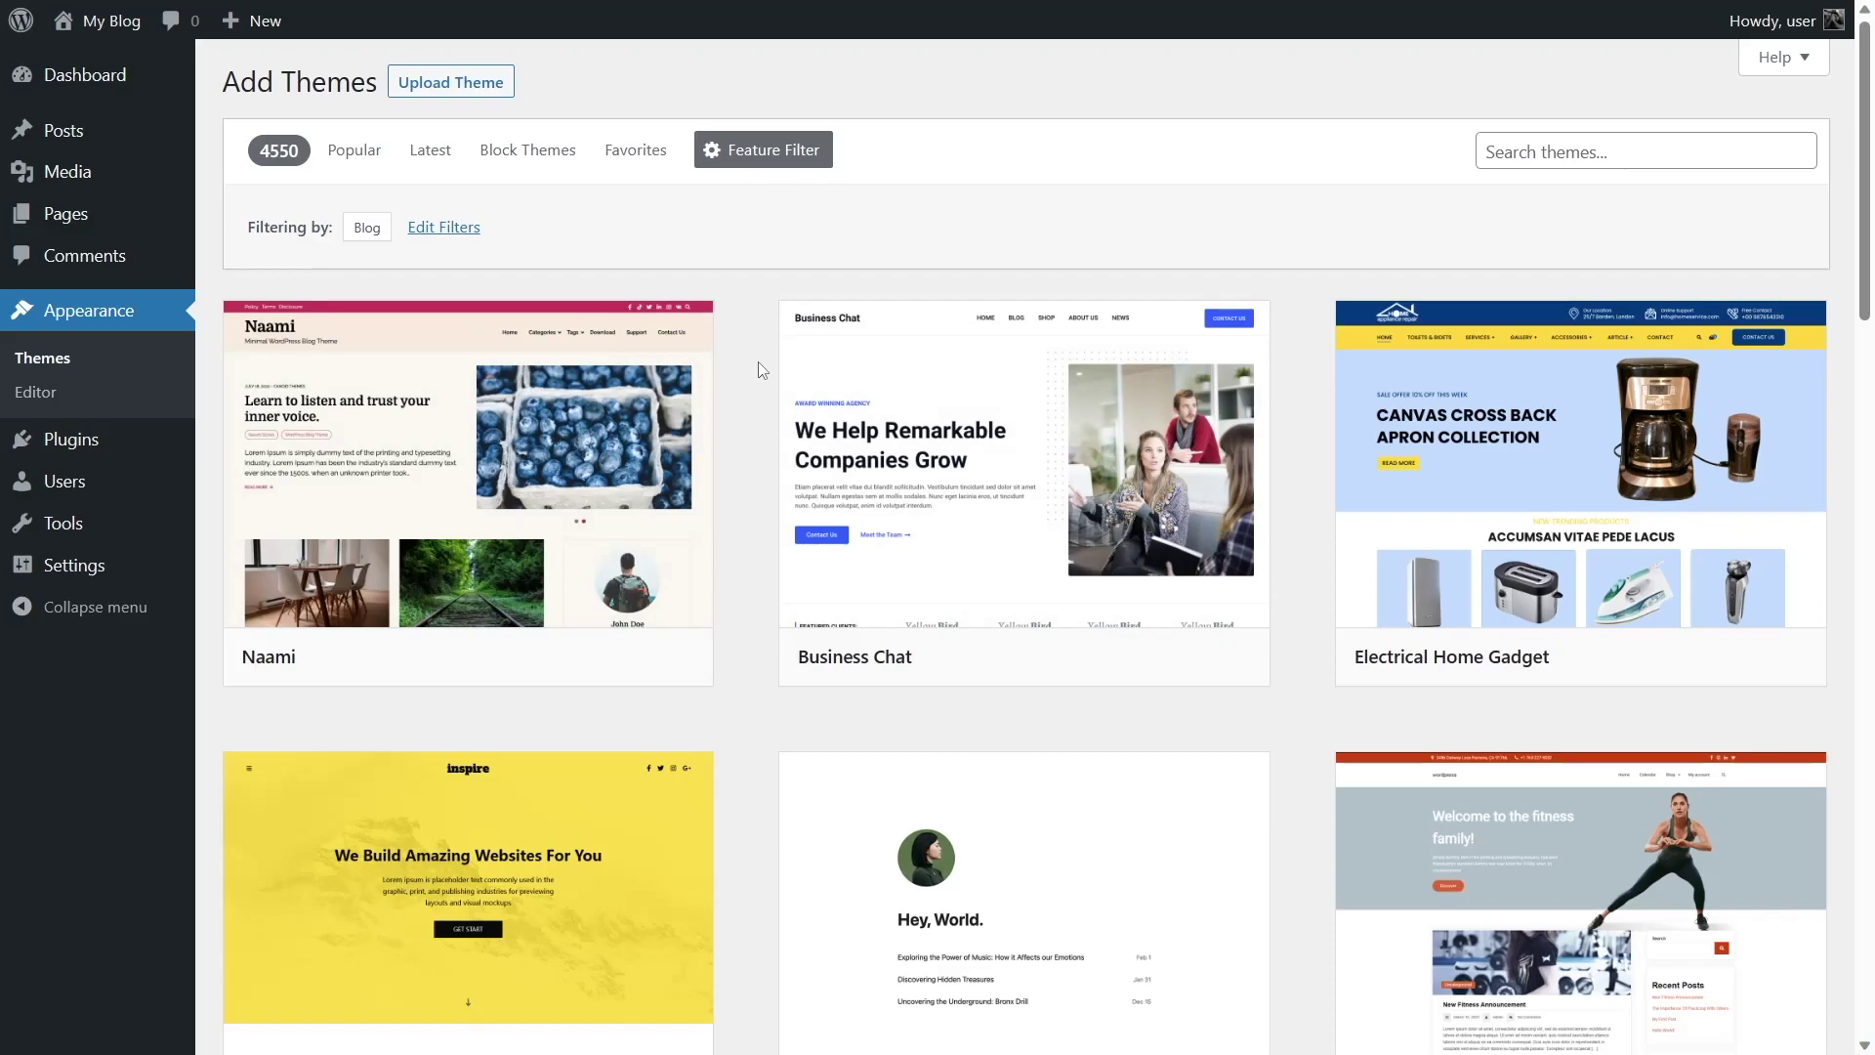
scroll(1403, 393, "down", 3)
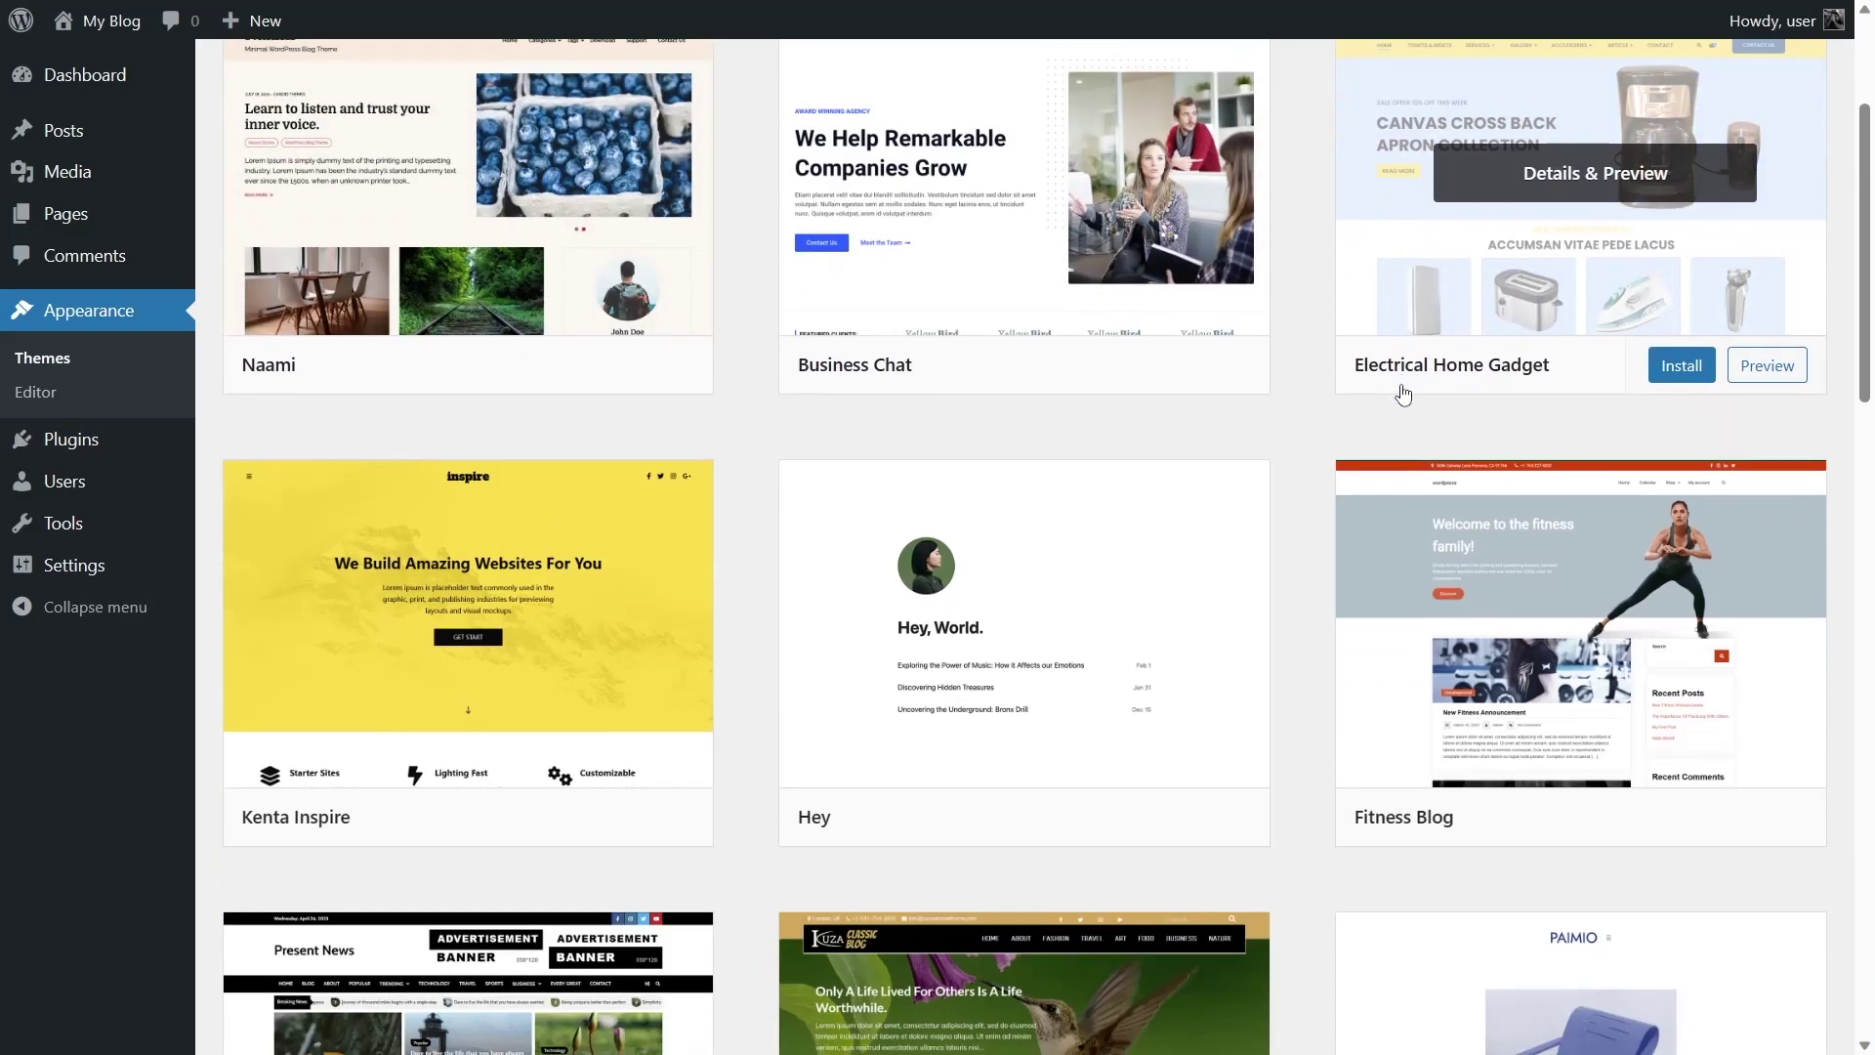
scroll(1404, 394, "down", 2)
scroll(1381, 385, "up", 5)
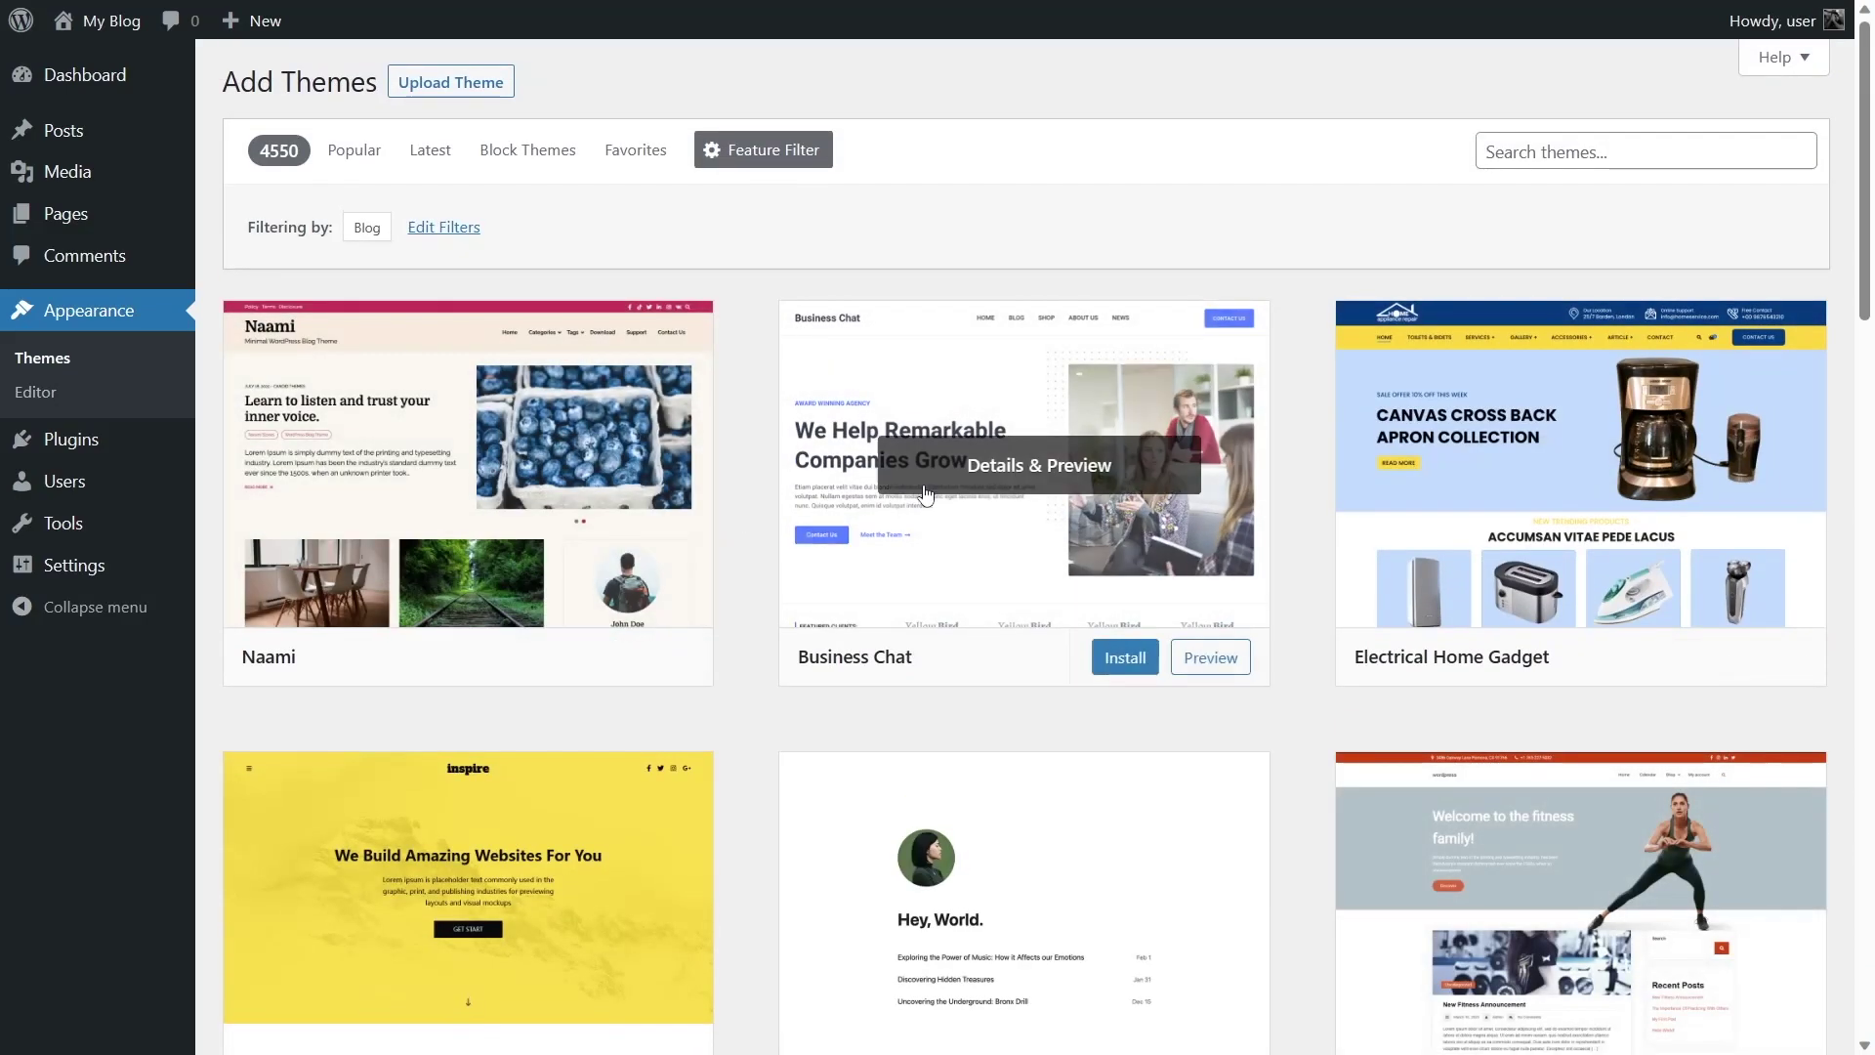
scroll(1488, 503, "down", 6)
scroll(1487, 503, "down", 17)
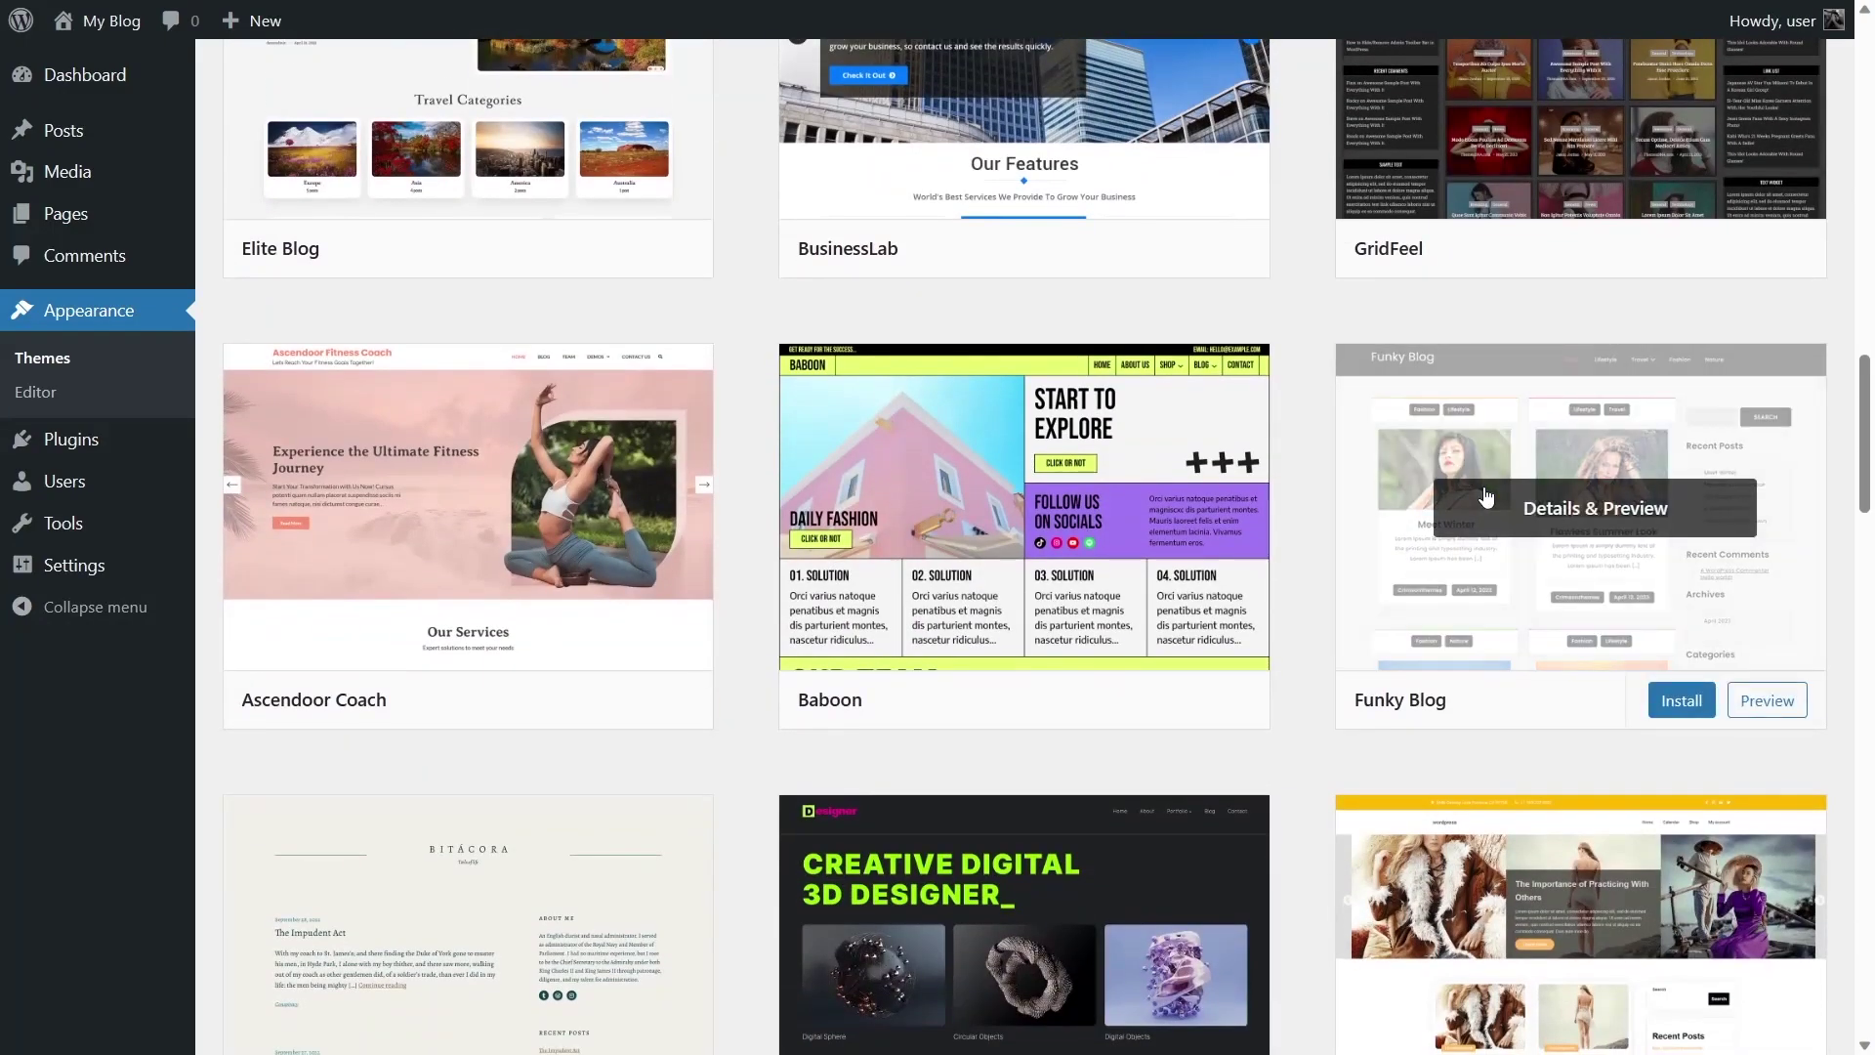
scroll(1488, 499, "up", 20)
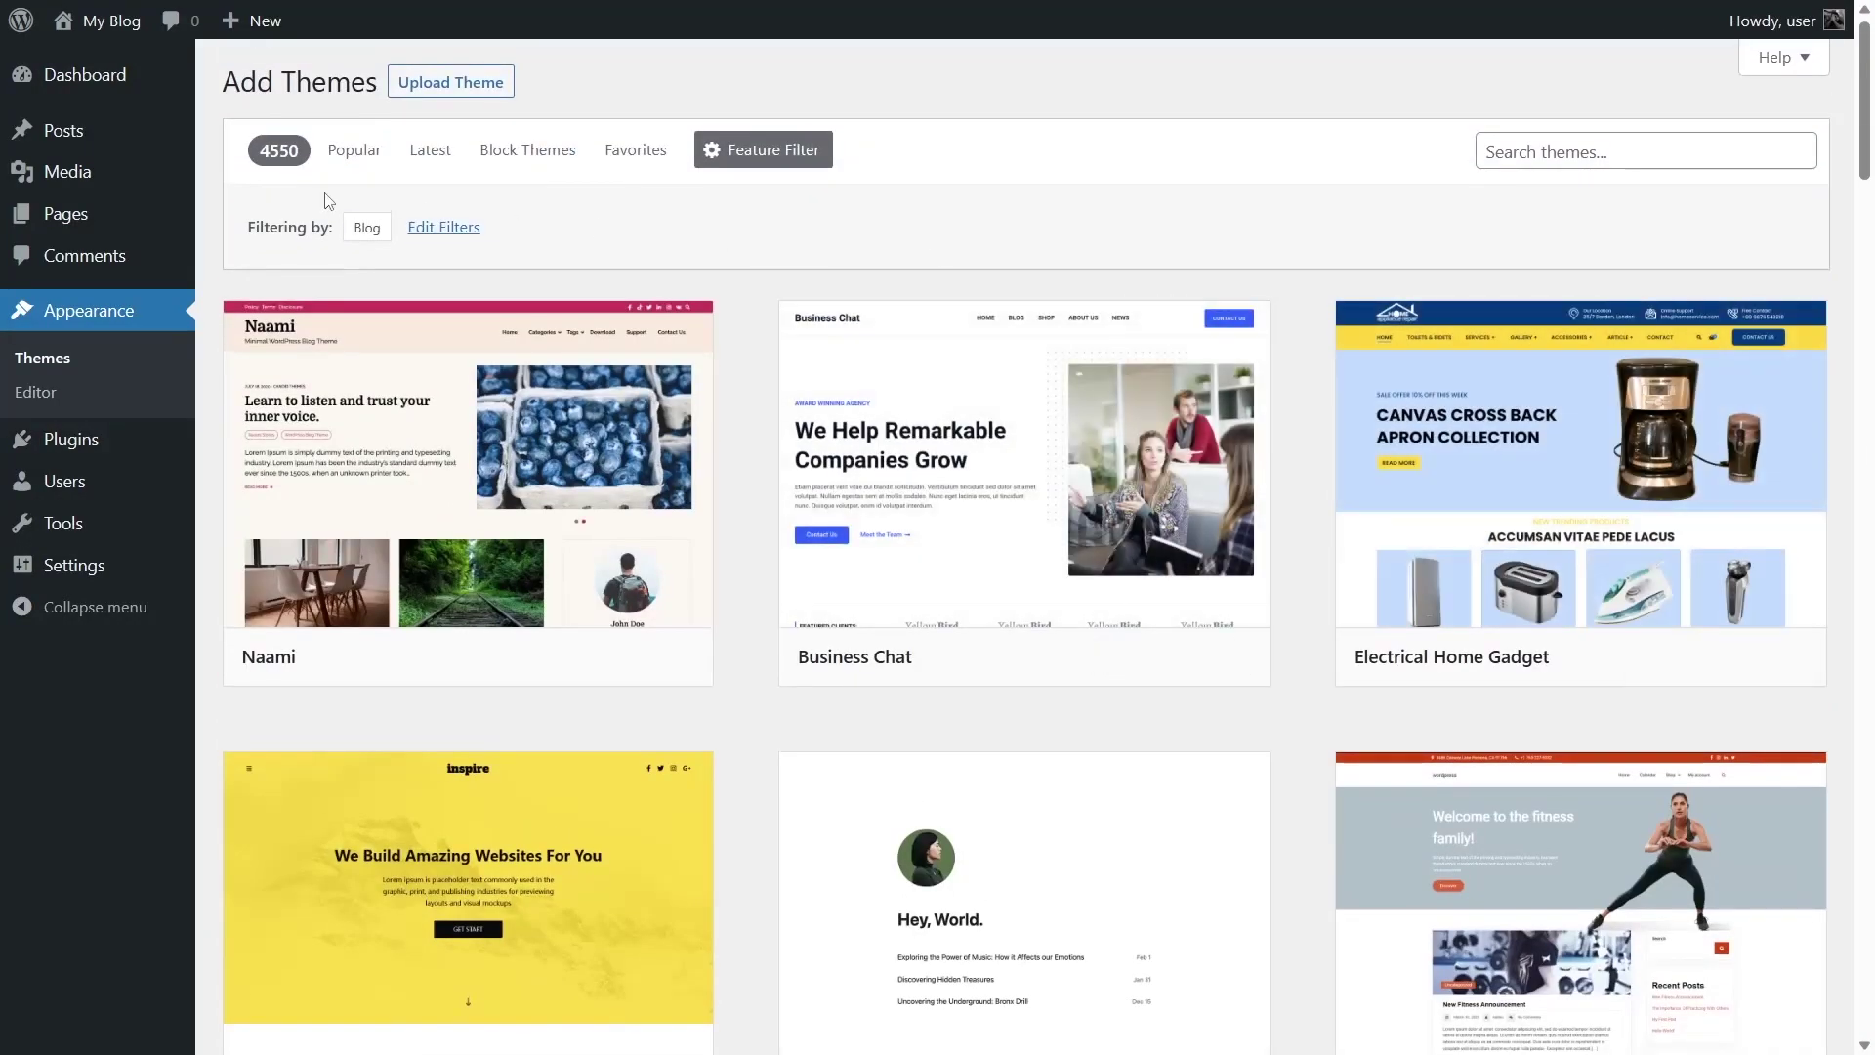
List the popular themes on the Add Themes page and look over the first rows, from Twenty Twenty-Two to GeneratePress
left_click(355, 151)
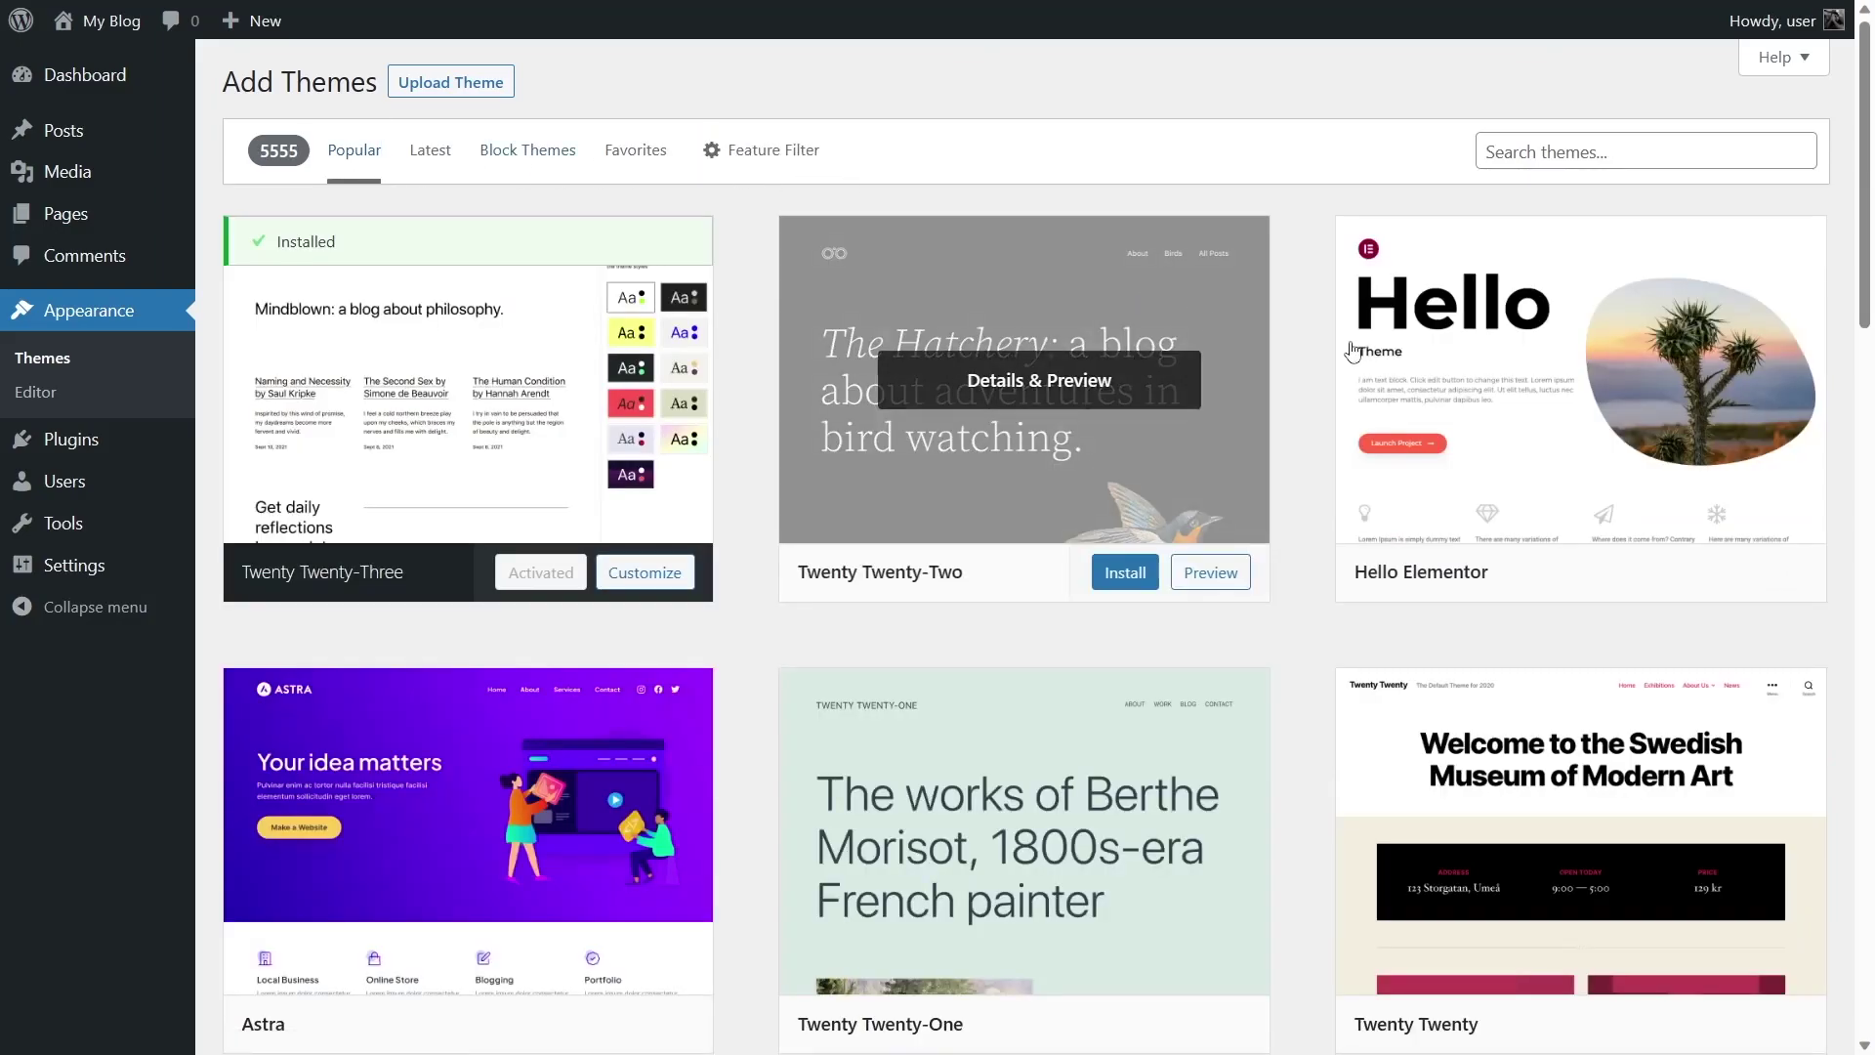
mouse_move(1416, 545)
scroll(1475, 576, "down", 3)
mouse_move(358, 617)
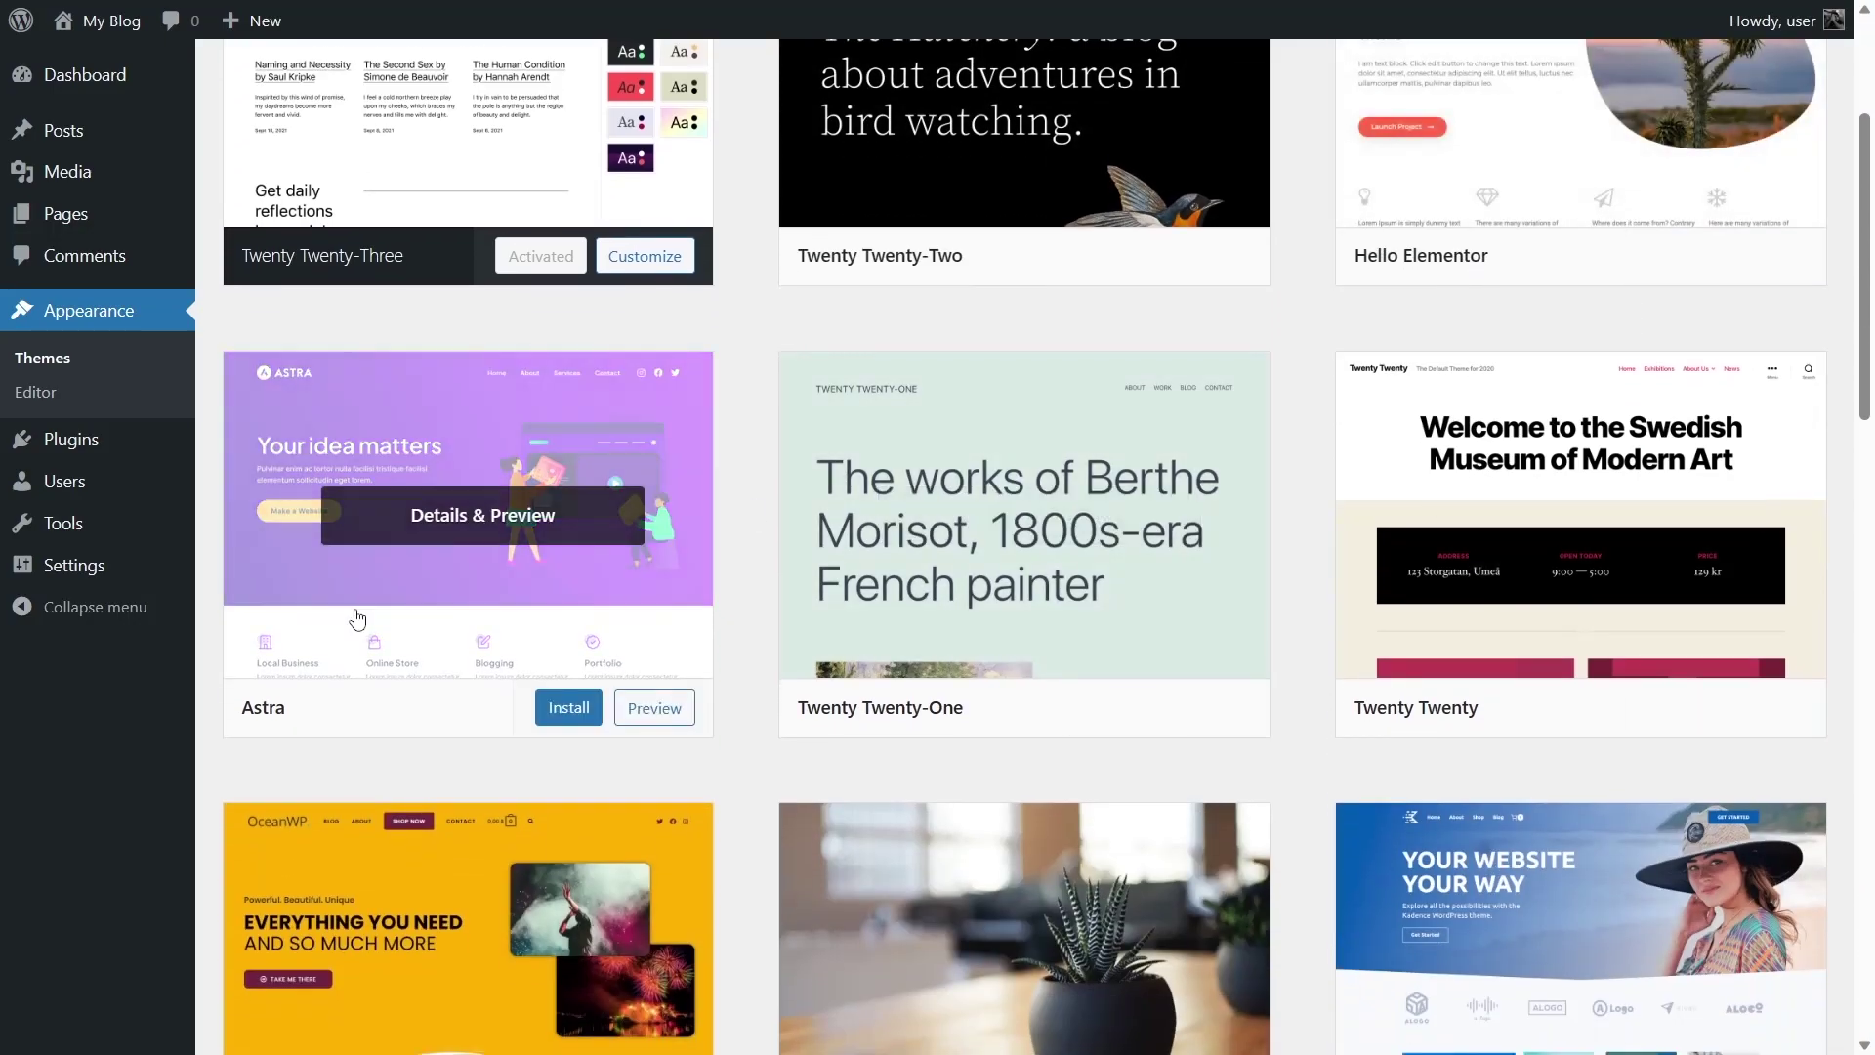
scroll(357, 618, "down", 5)
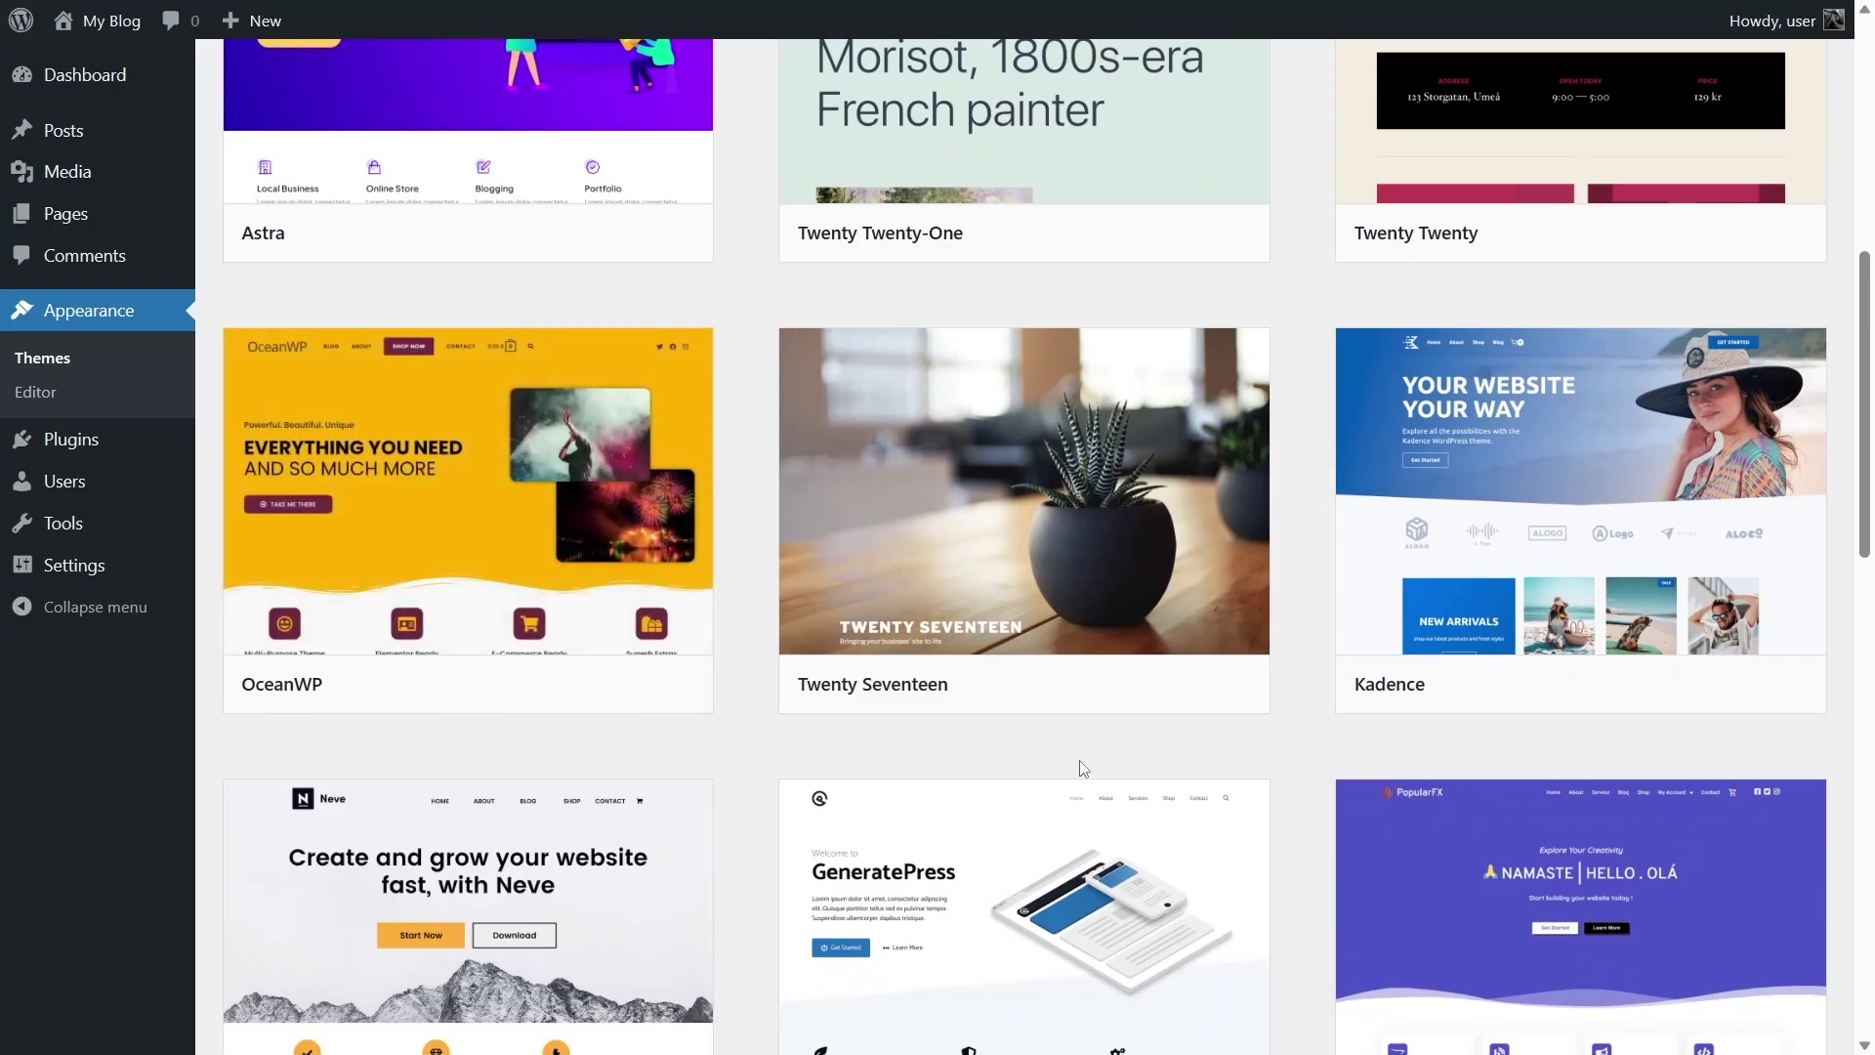
scroll(933, 706, "up", 3)
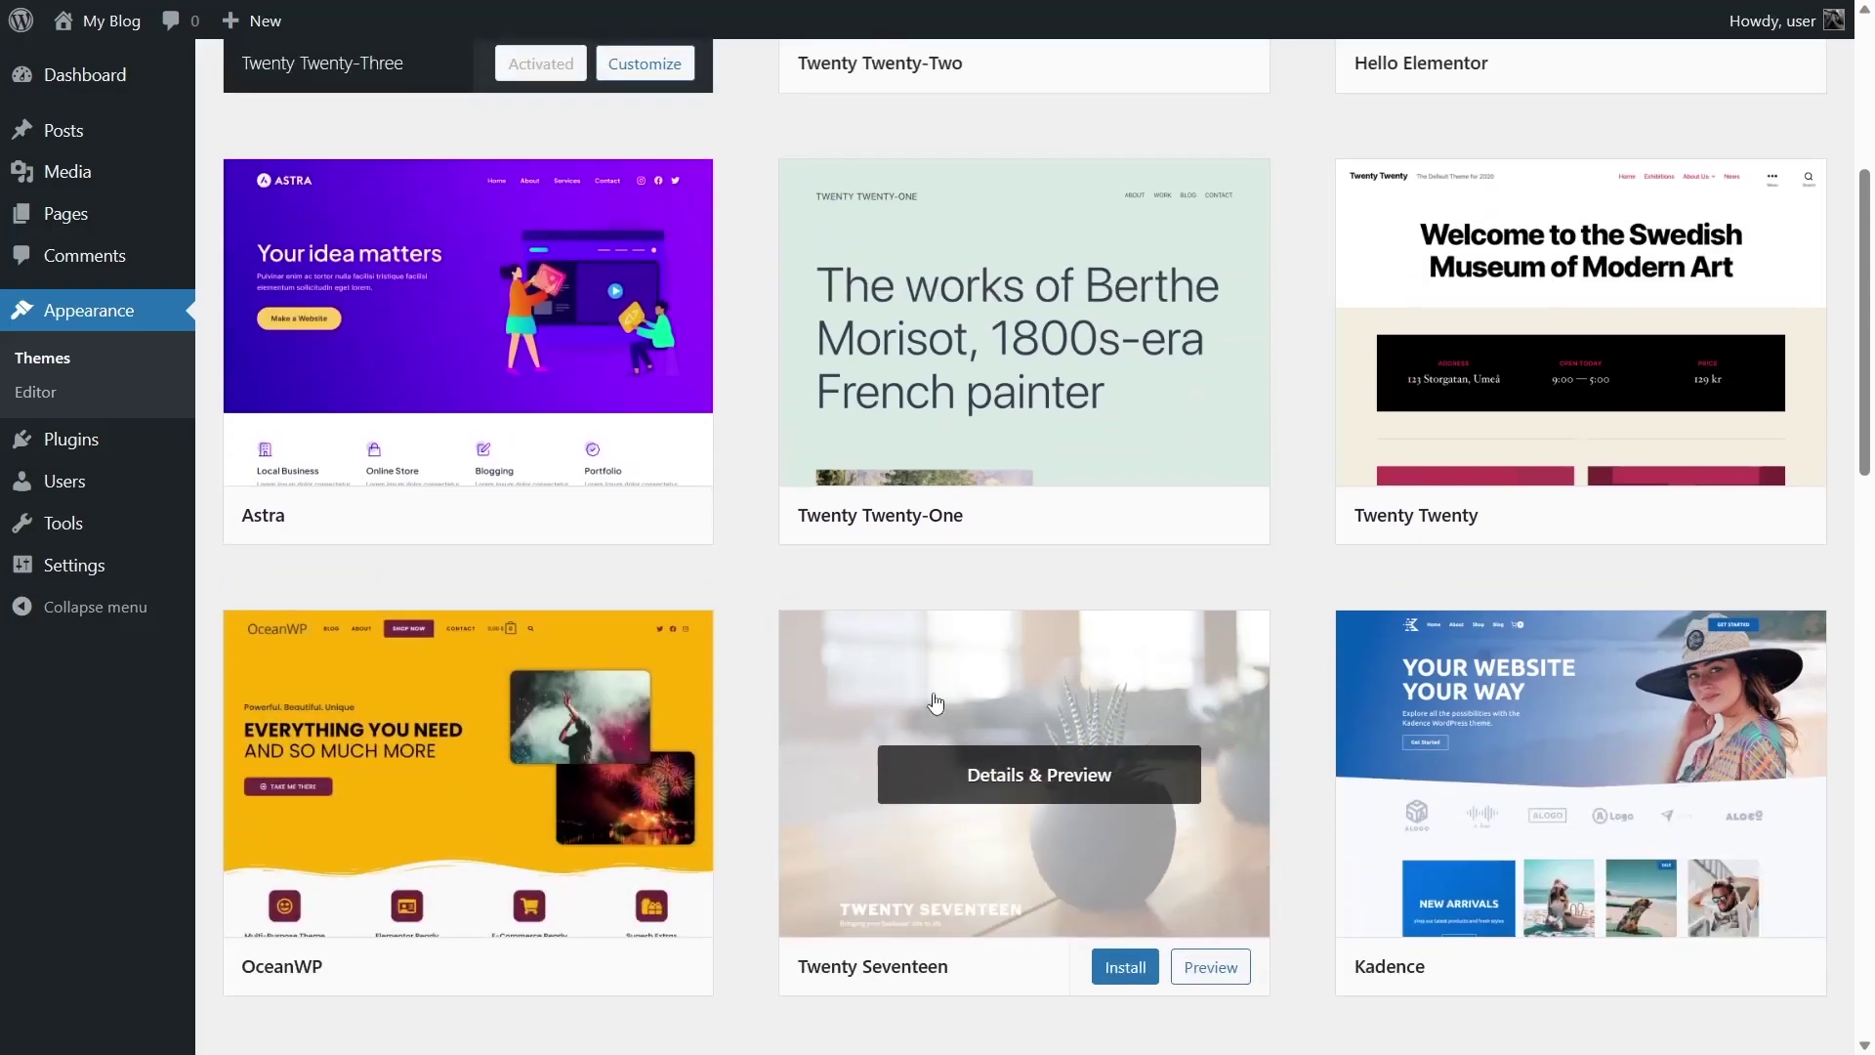
mouse_move(947, 565)
scroll(381, 383, "up", 5)
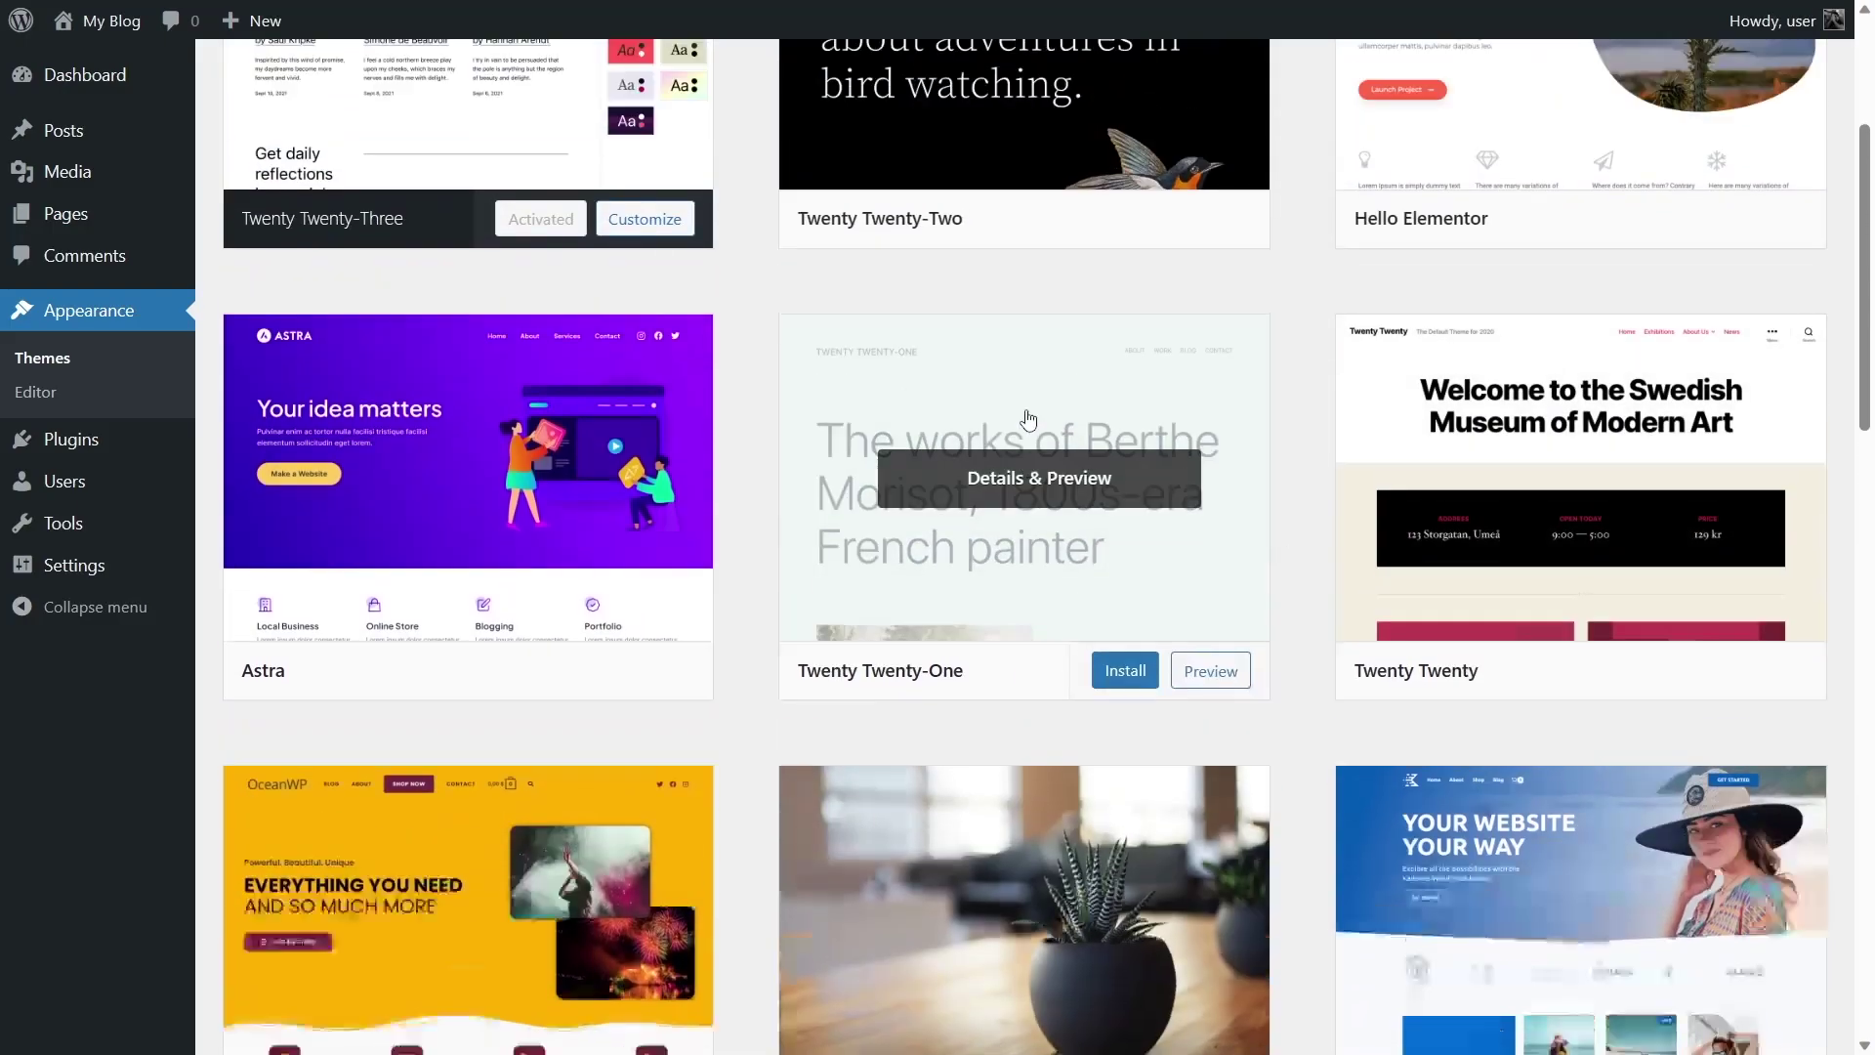
mouse_move(1047, 410)
scroll(1047, 410, "down", 5)
scroll(977, 381, "up", 5)
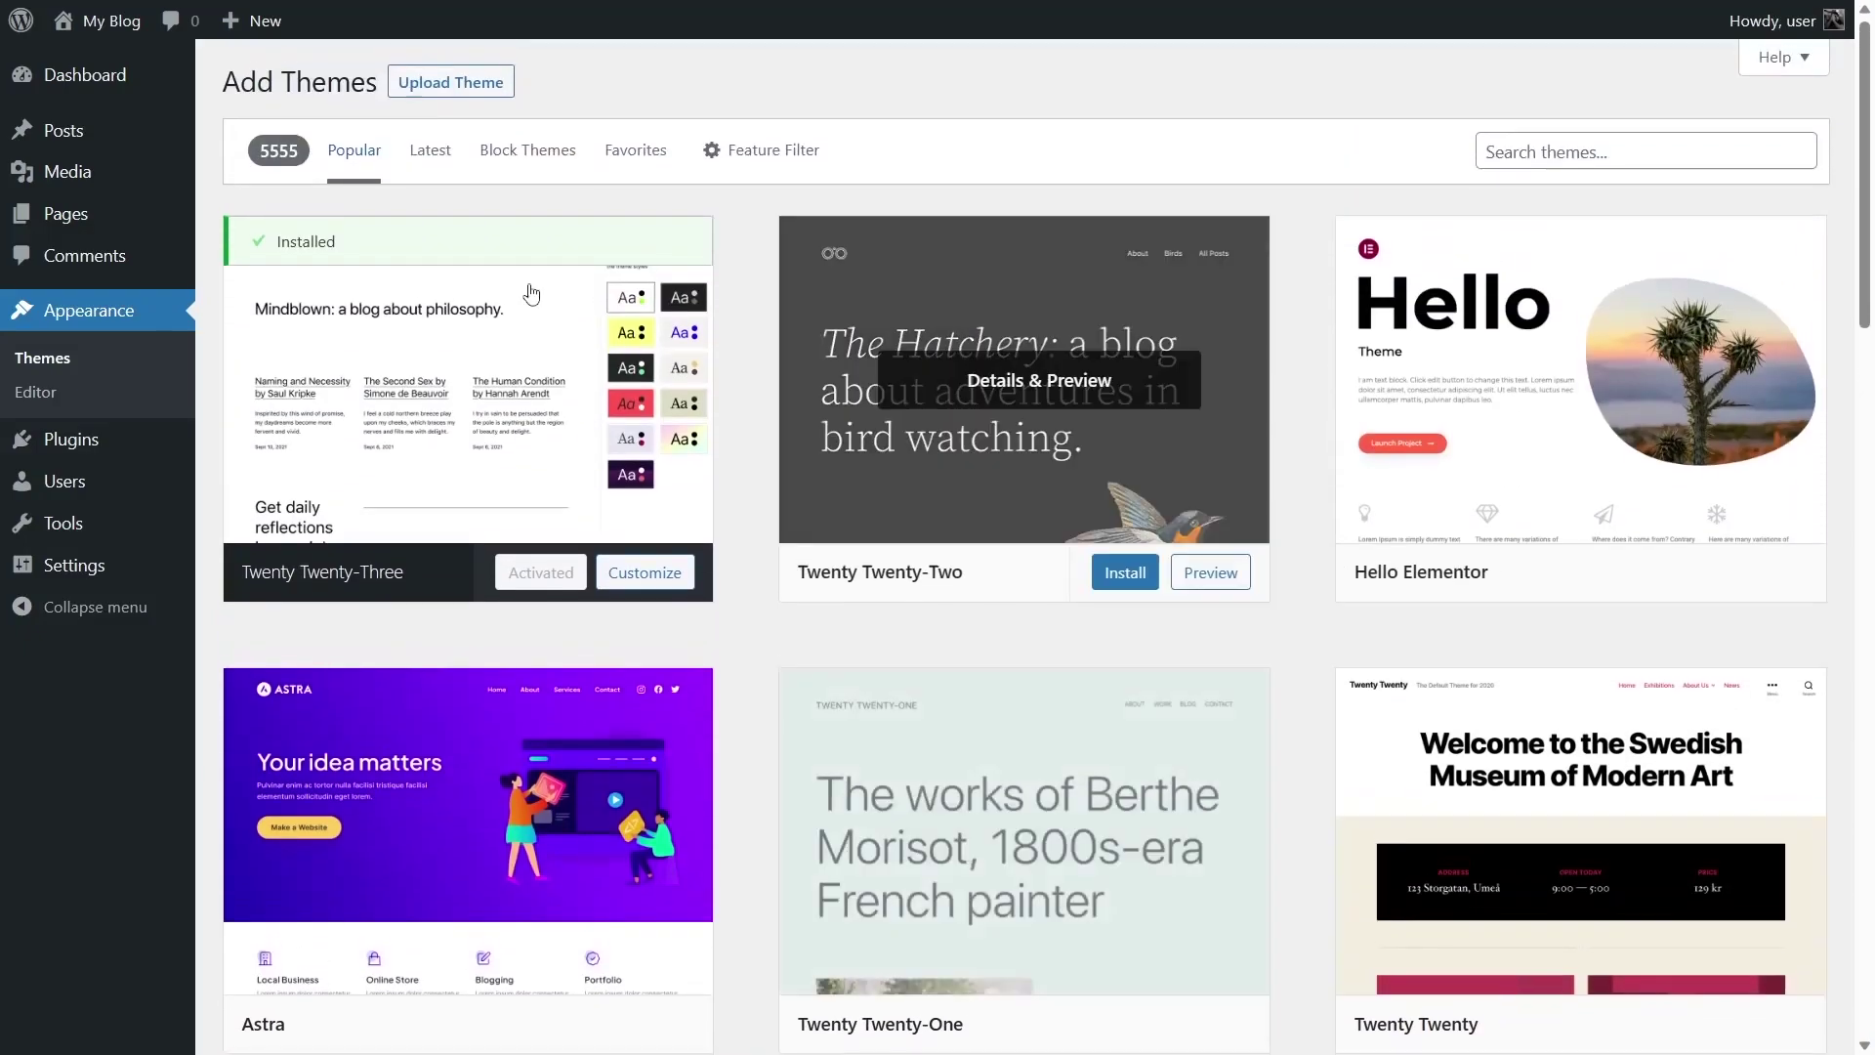
Browse further down the popular themes, past OceanWP, Neve, Blogus and Newsmatic, as far as Twenty Sixteen and Storefront
scroll(860, 479, "down", 6)
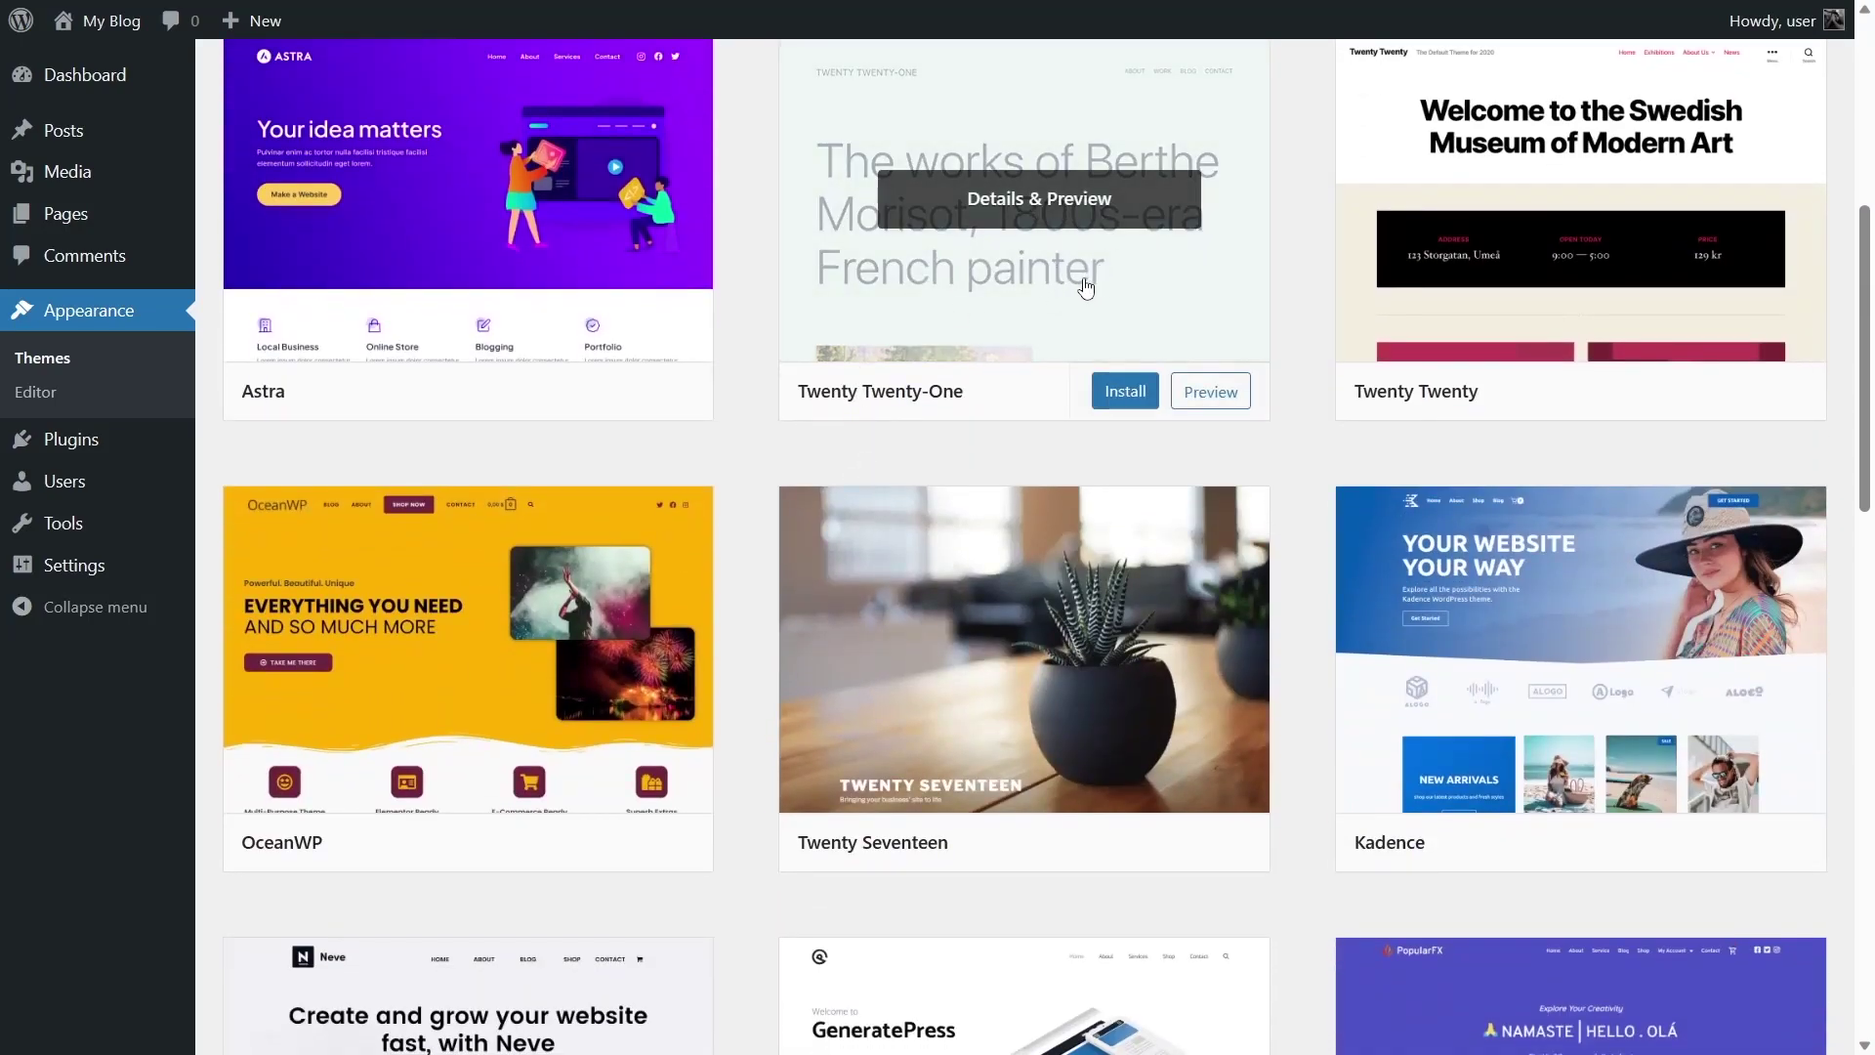
mouse_move(637, 212)
scroll(641, 301, "down", 3)
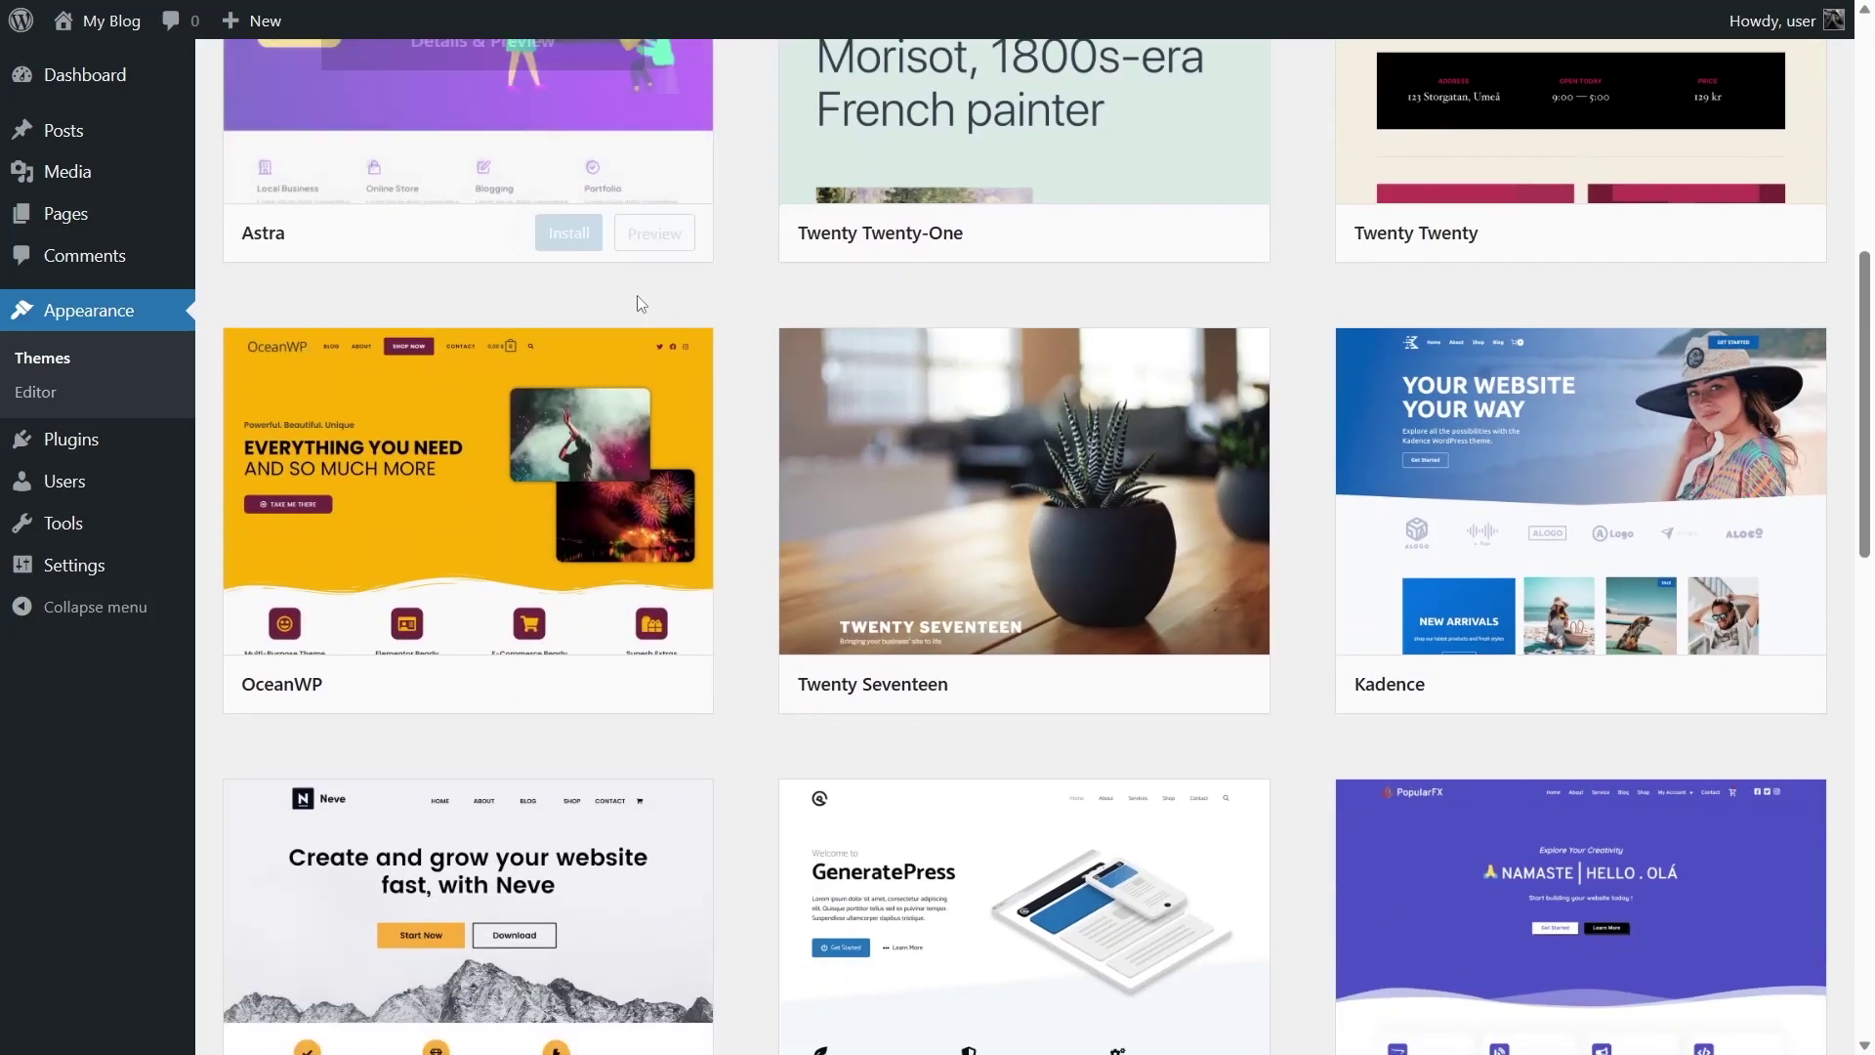
scroll(420, 353, "up", 2)
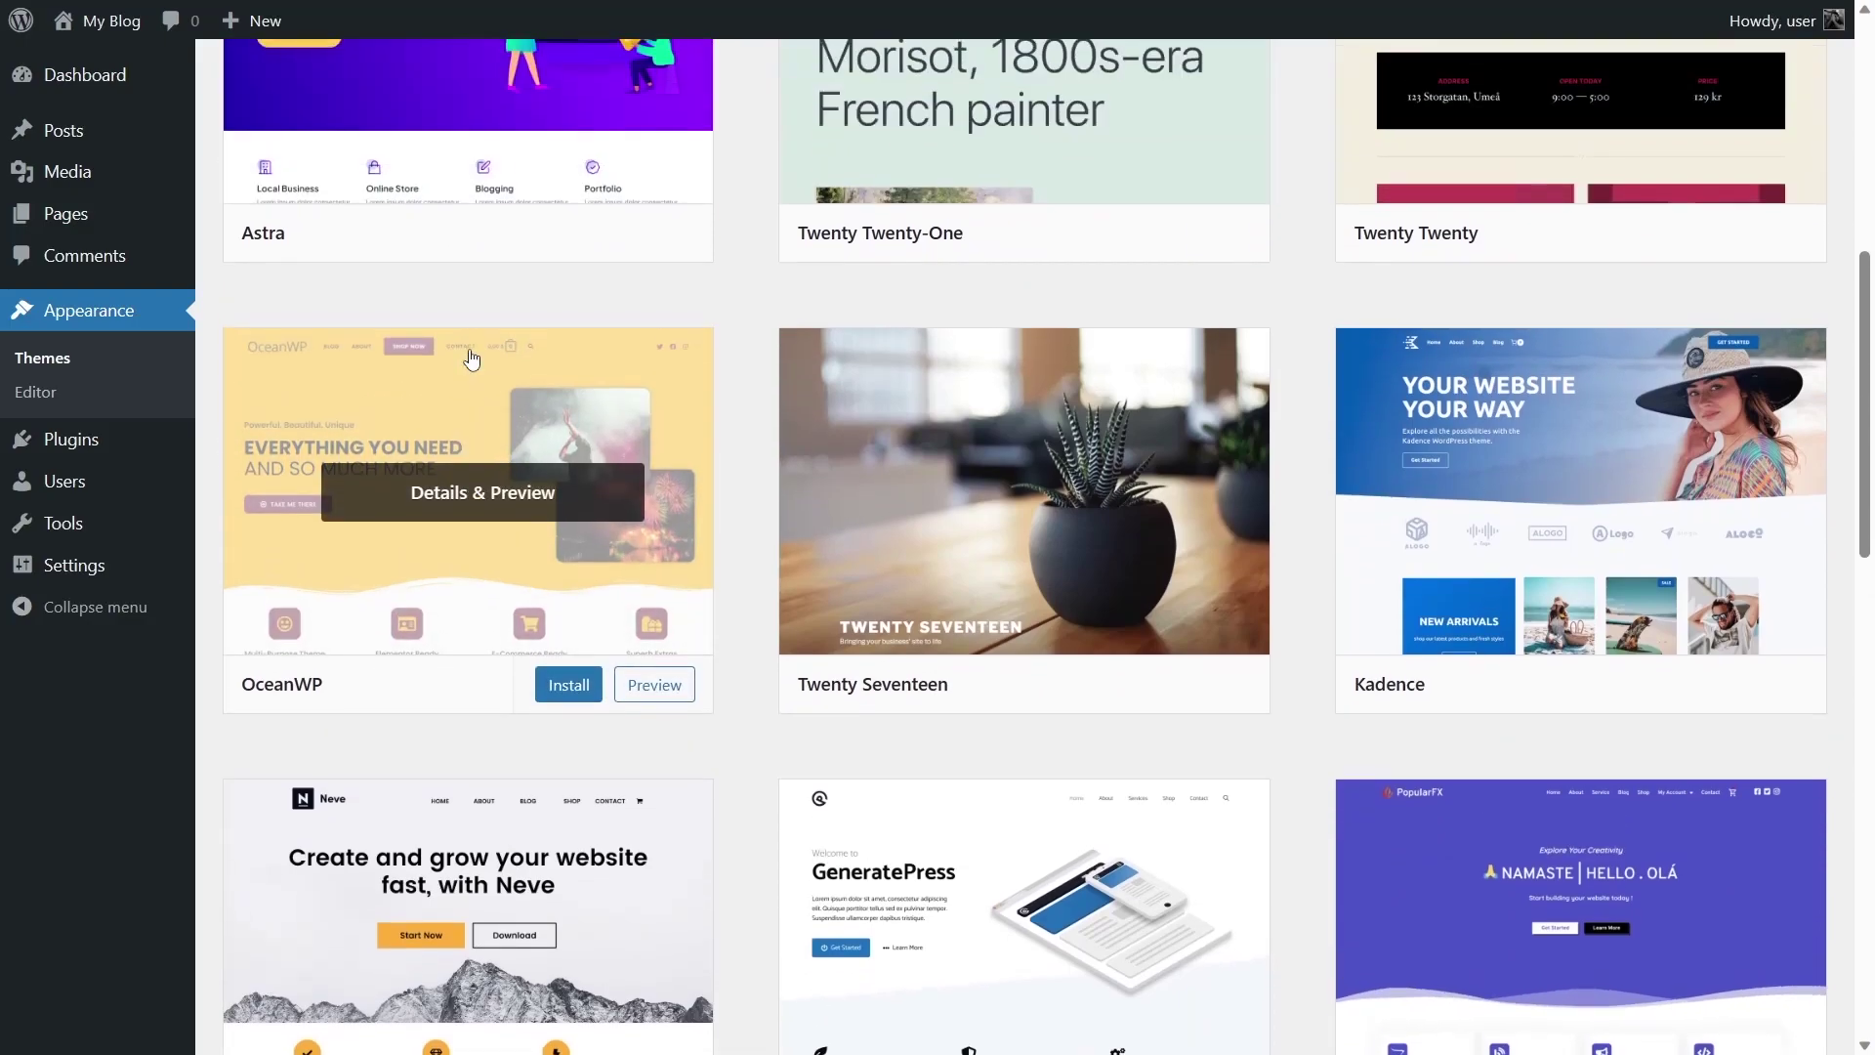
mouse_move(1562, 510)
scroll(1563, 510, "down", 5)
mouse_move(449, 557)
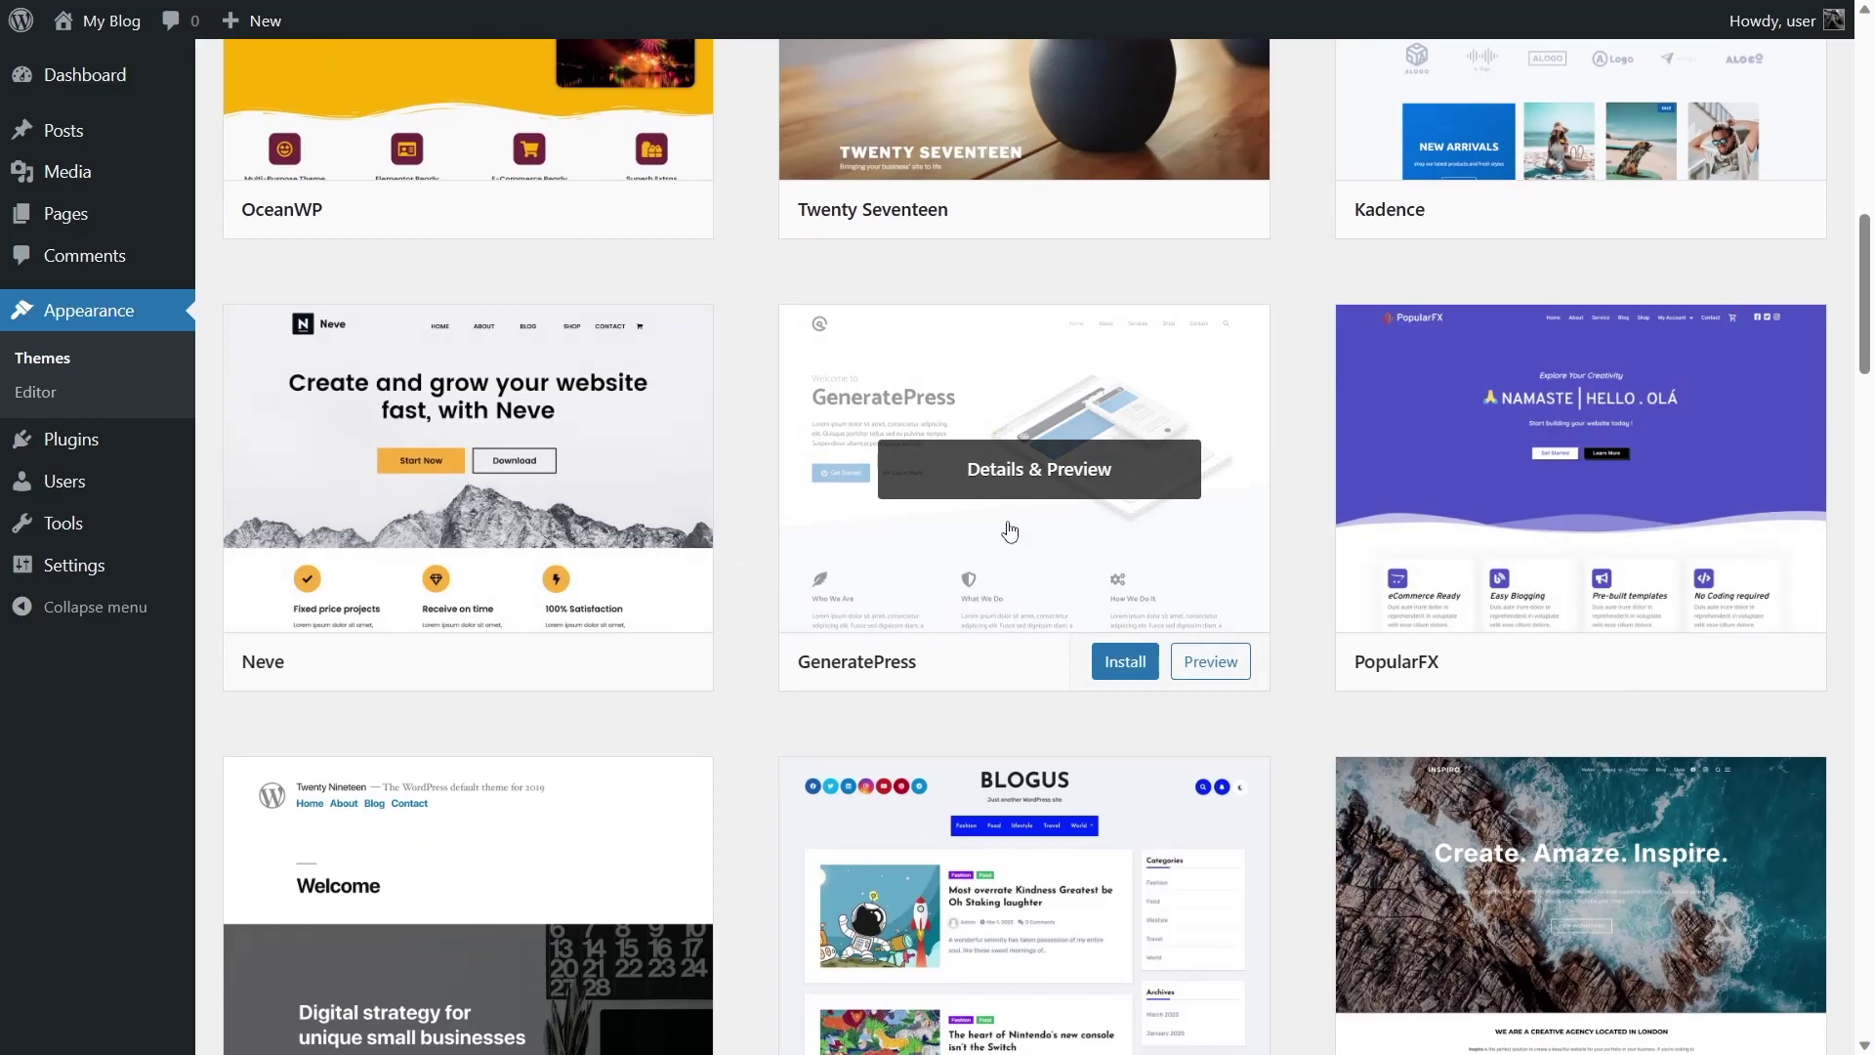
scroll(1573, 527, "down", 3)
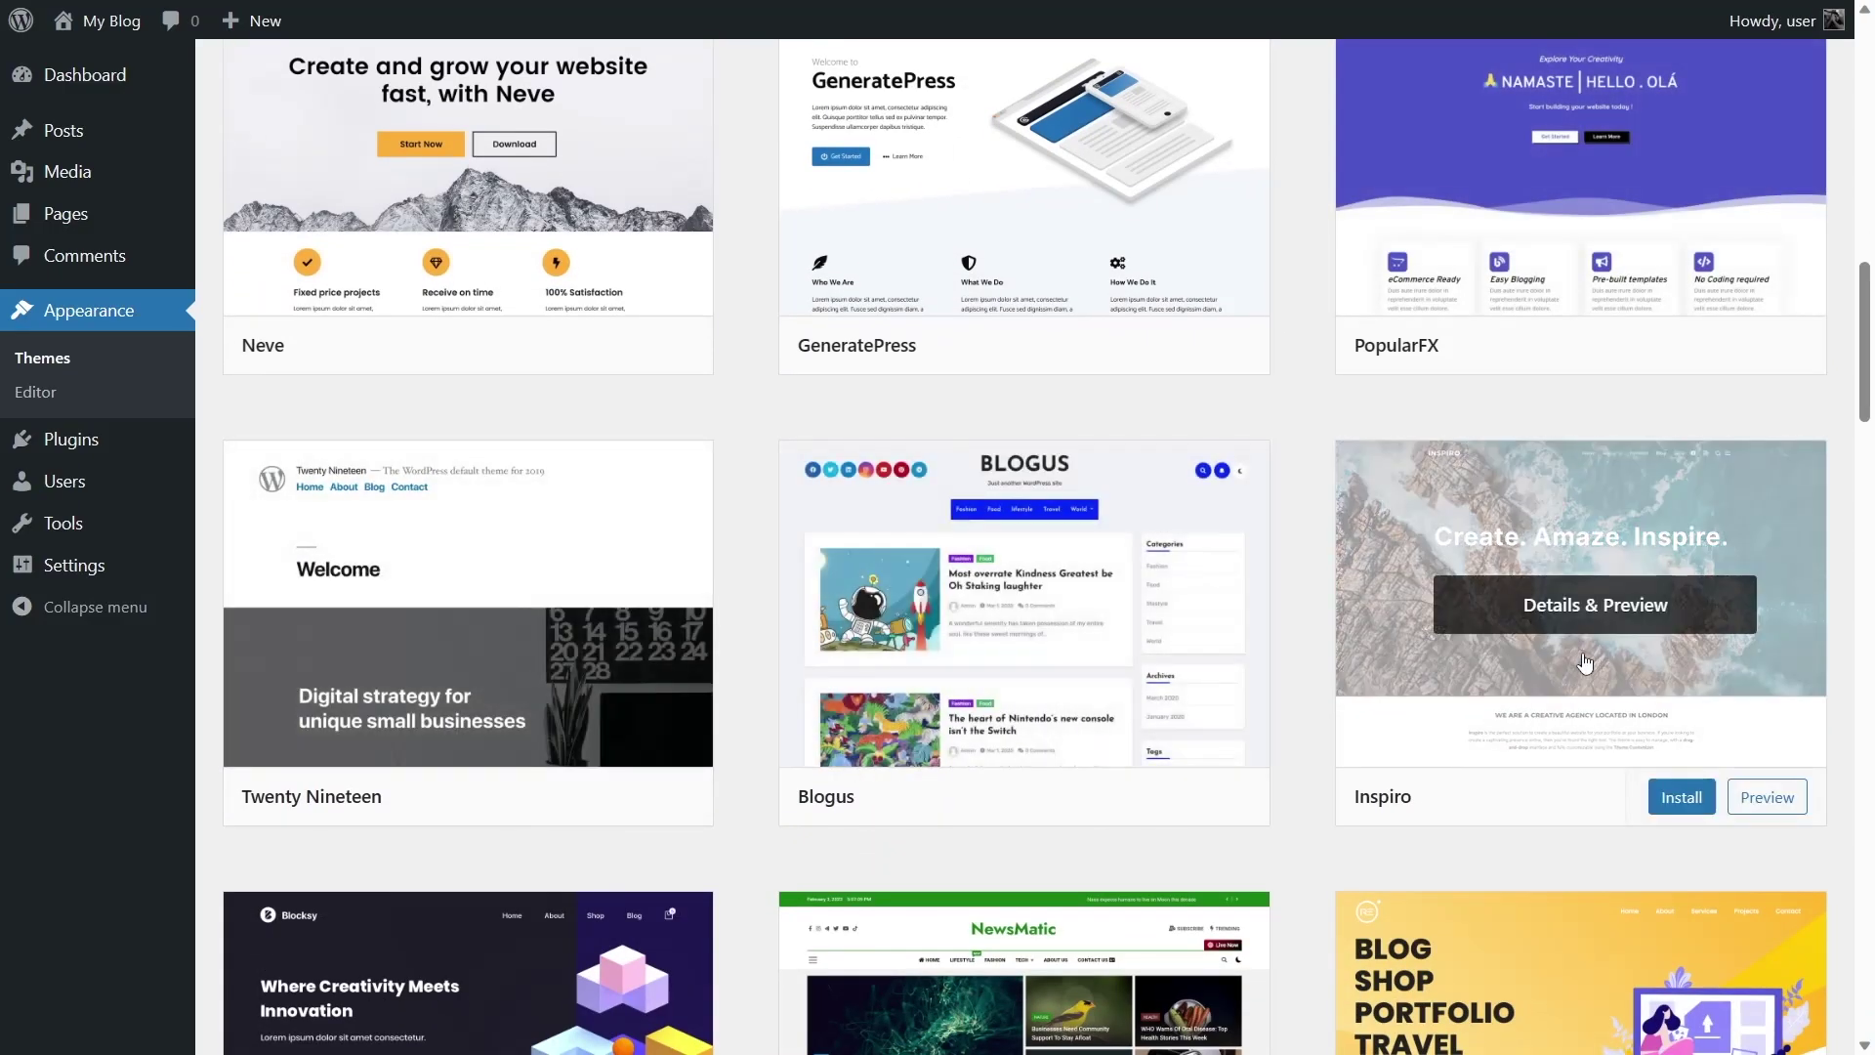
scroll(1585, 664, "down", 3)
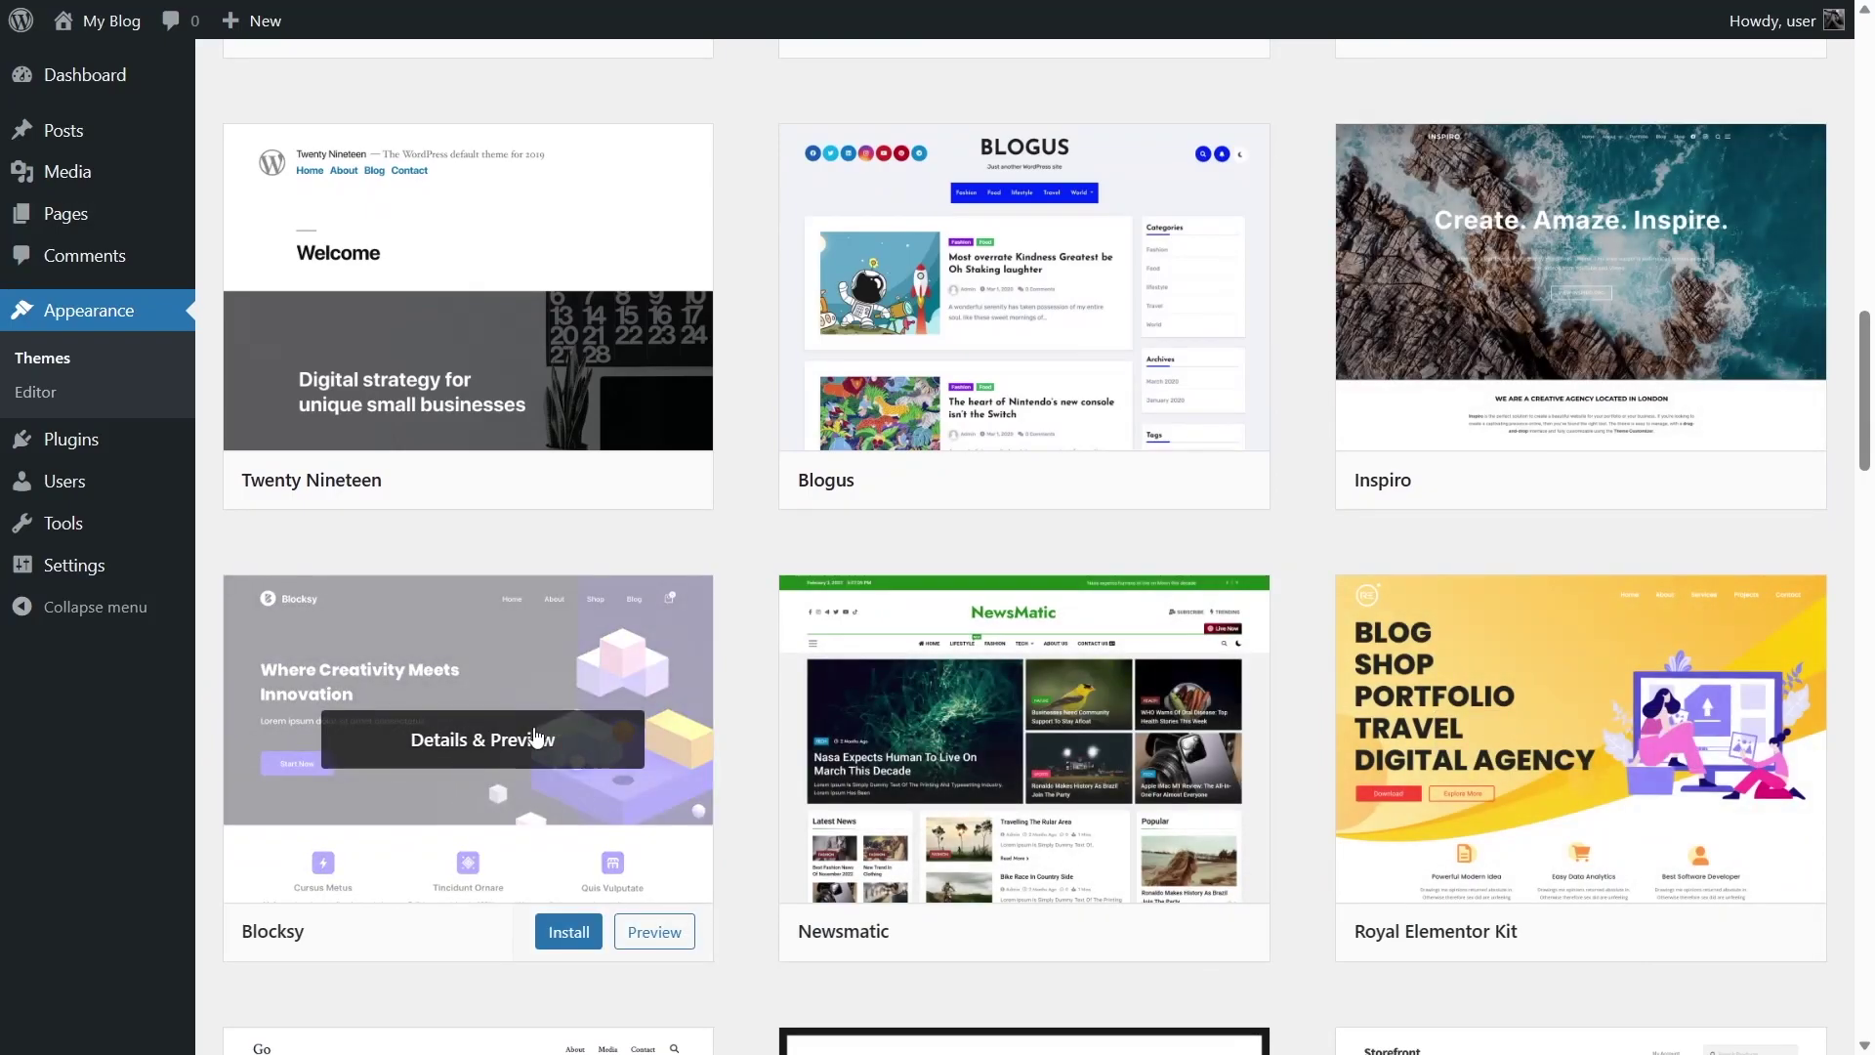
scroll(1569, 611, "down", 3)
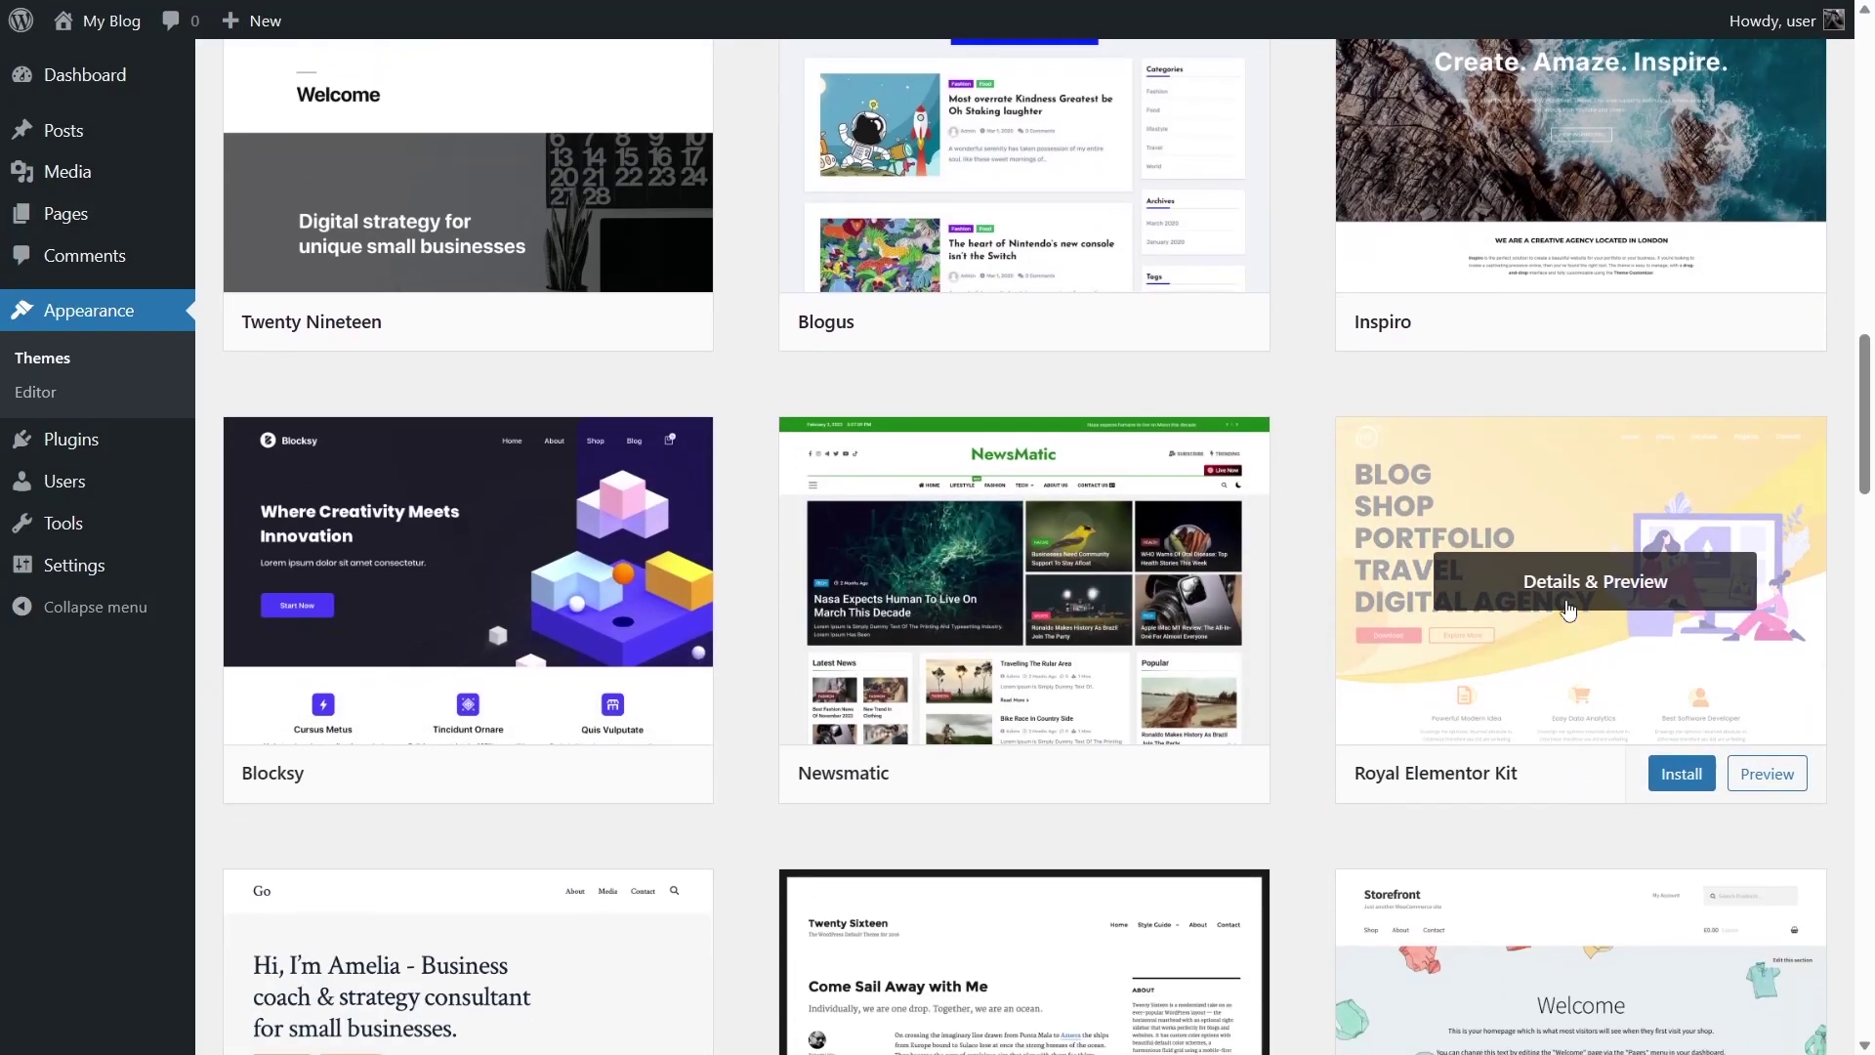
scroll(1569, 610, "down", 3)
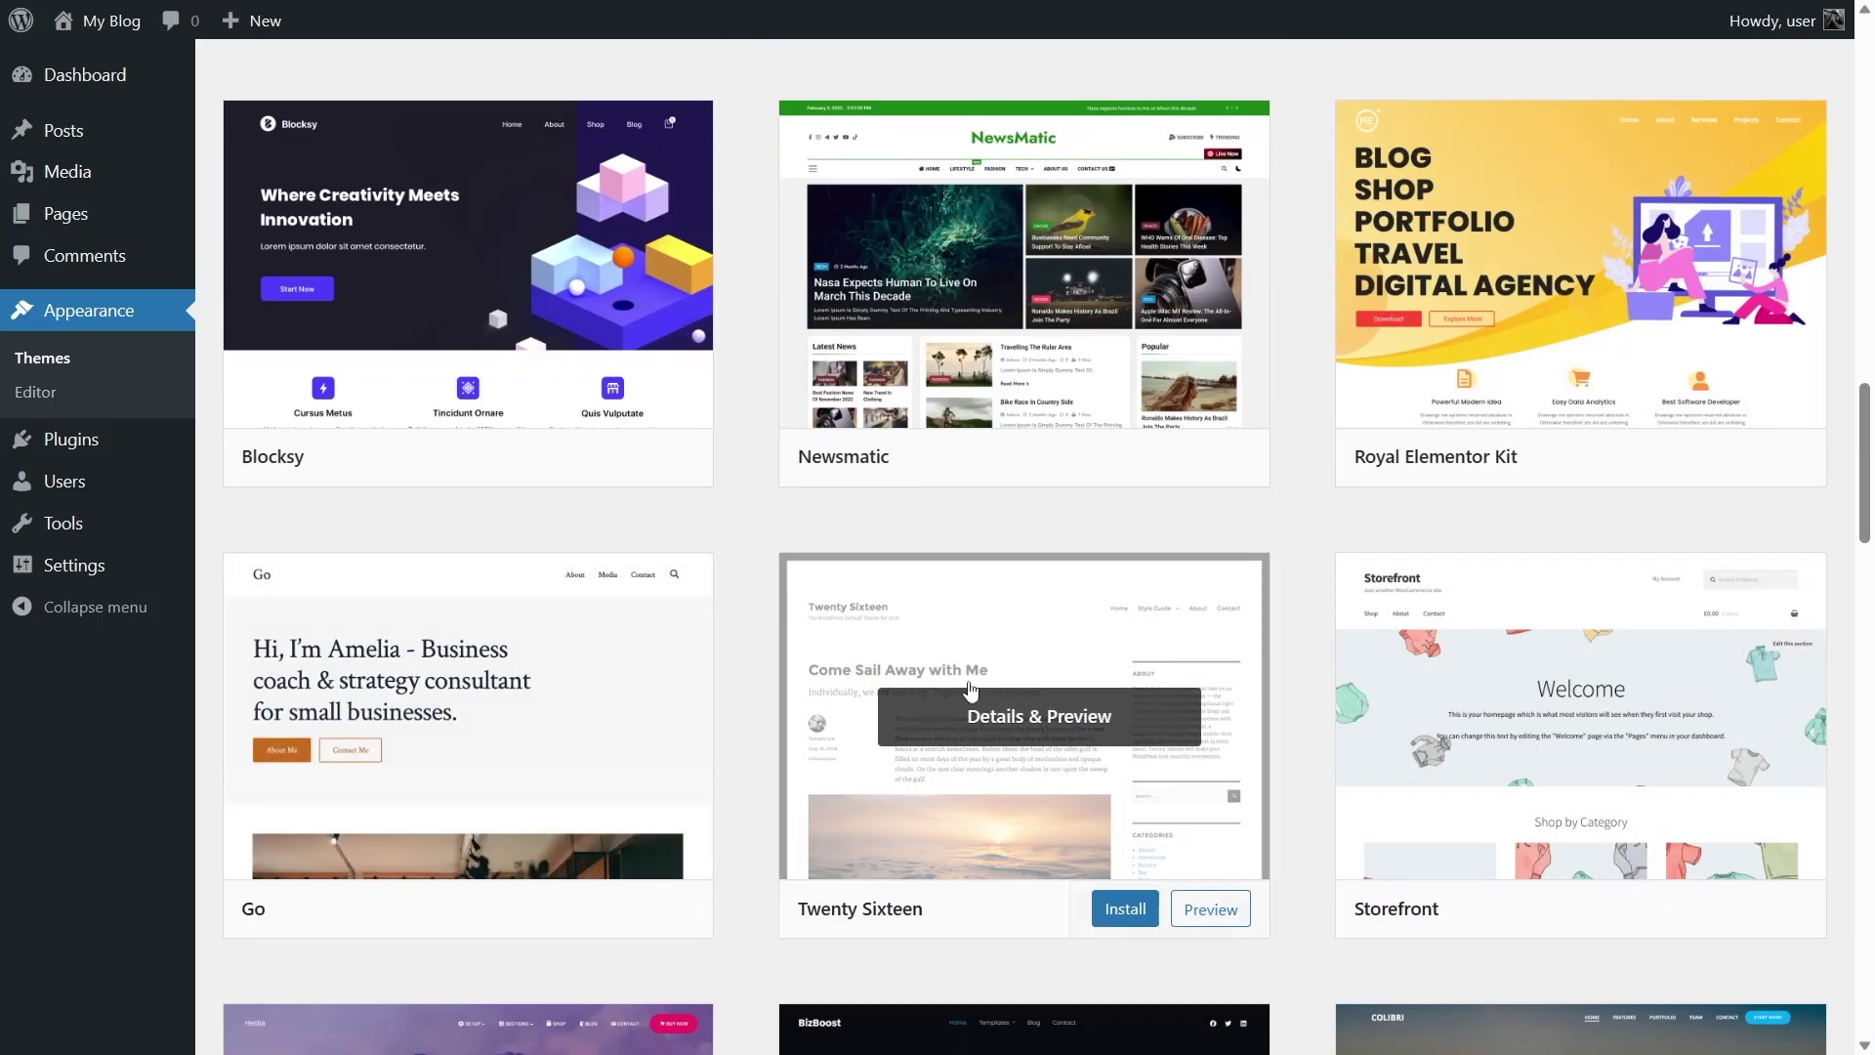
scroll(468, 635, "up", 3)
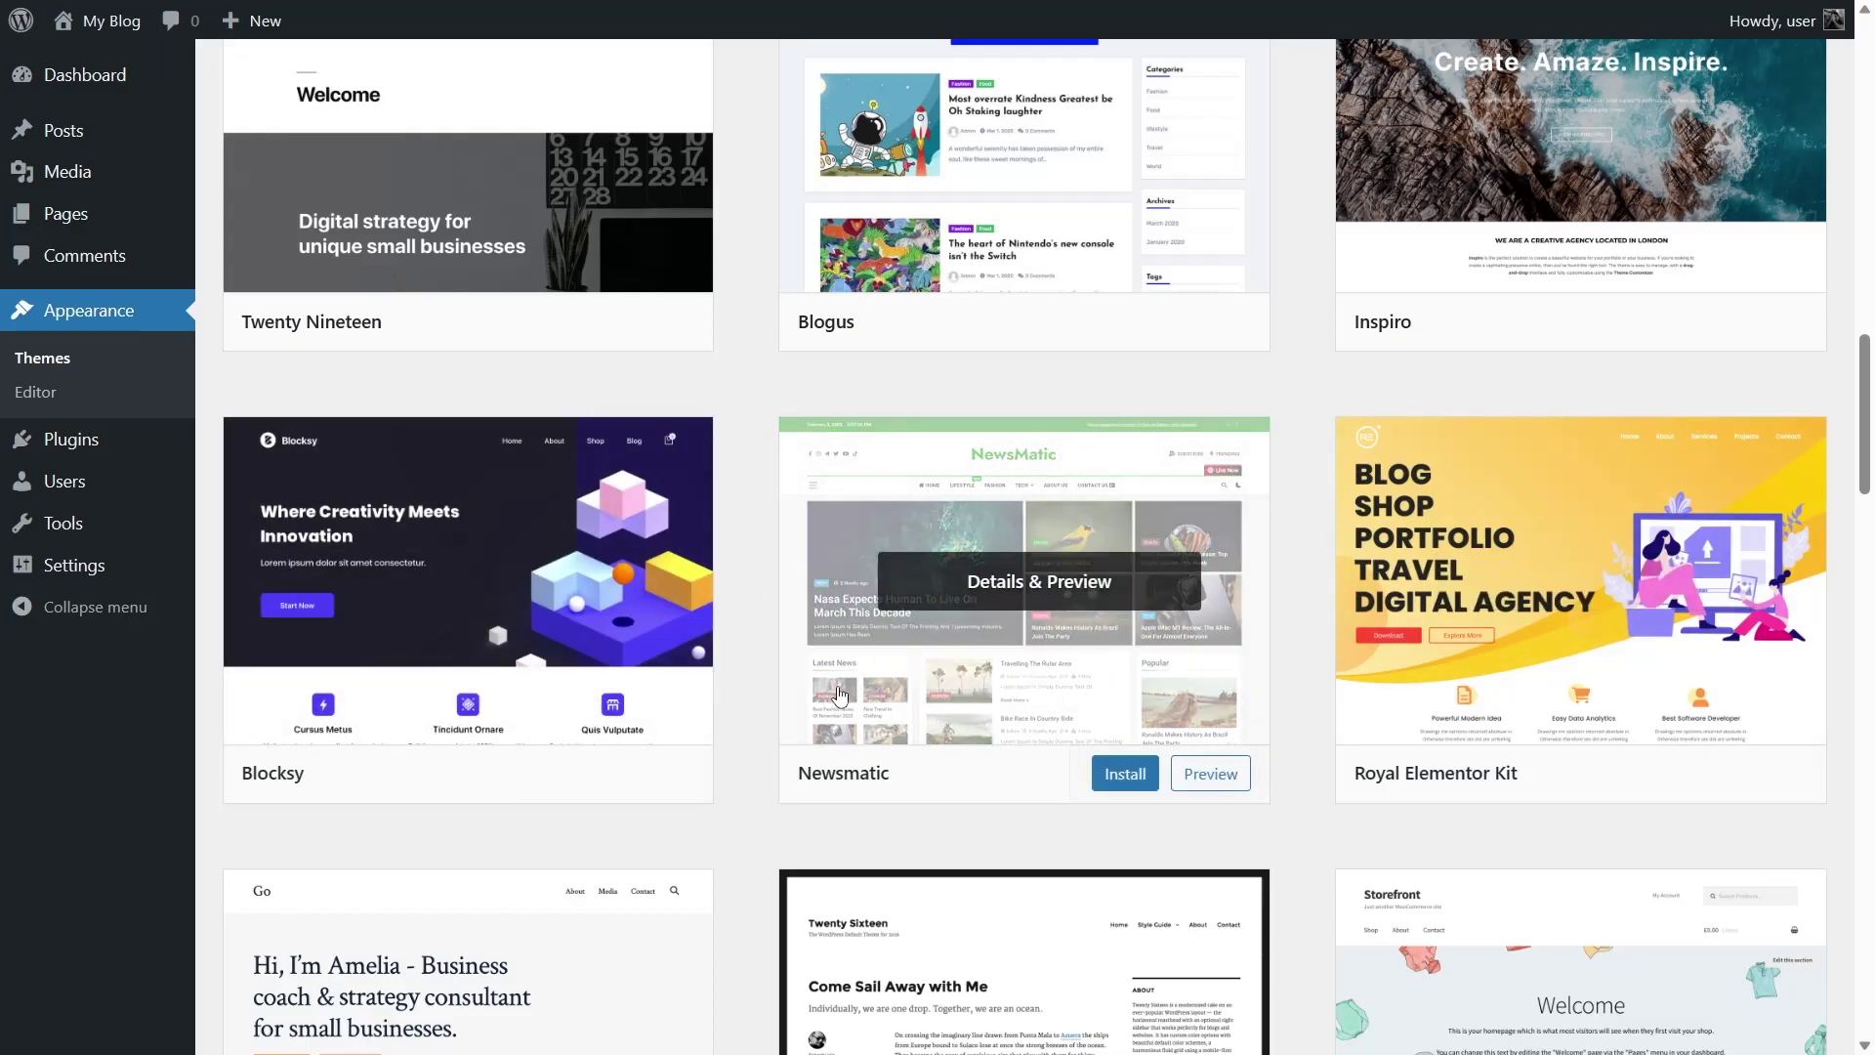
Open the details and preview of the Astra theme and read its rating, version and feature description
scroll(791, 633, "up", 15)
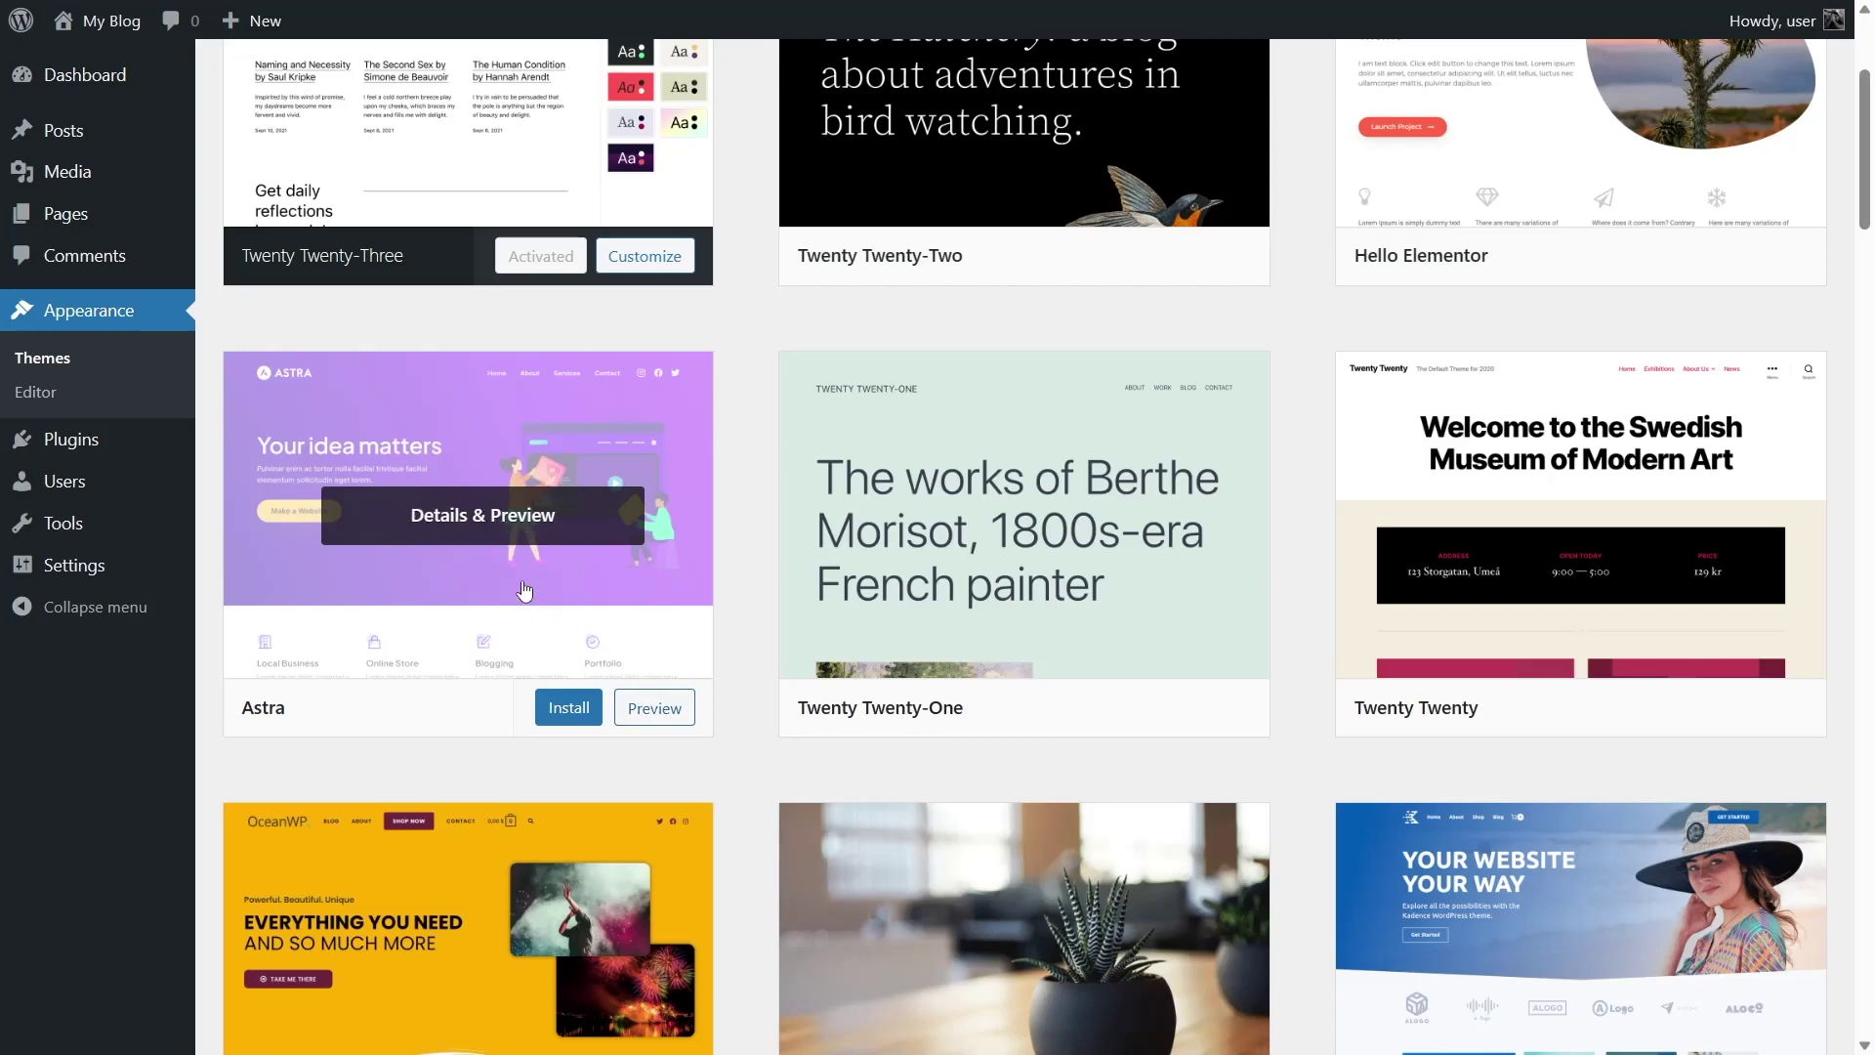
left_click(469, 527)
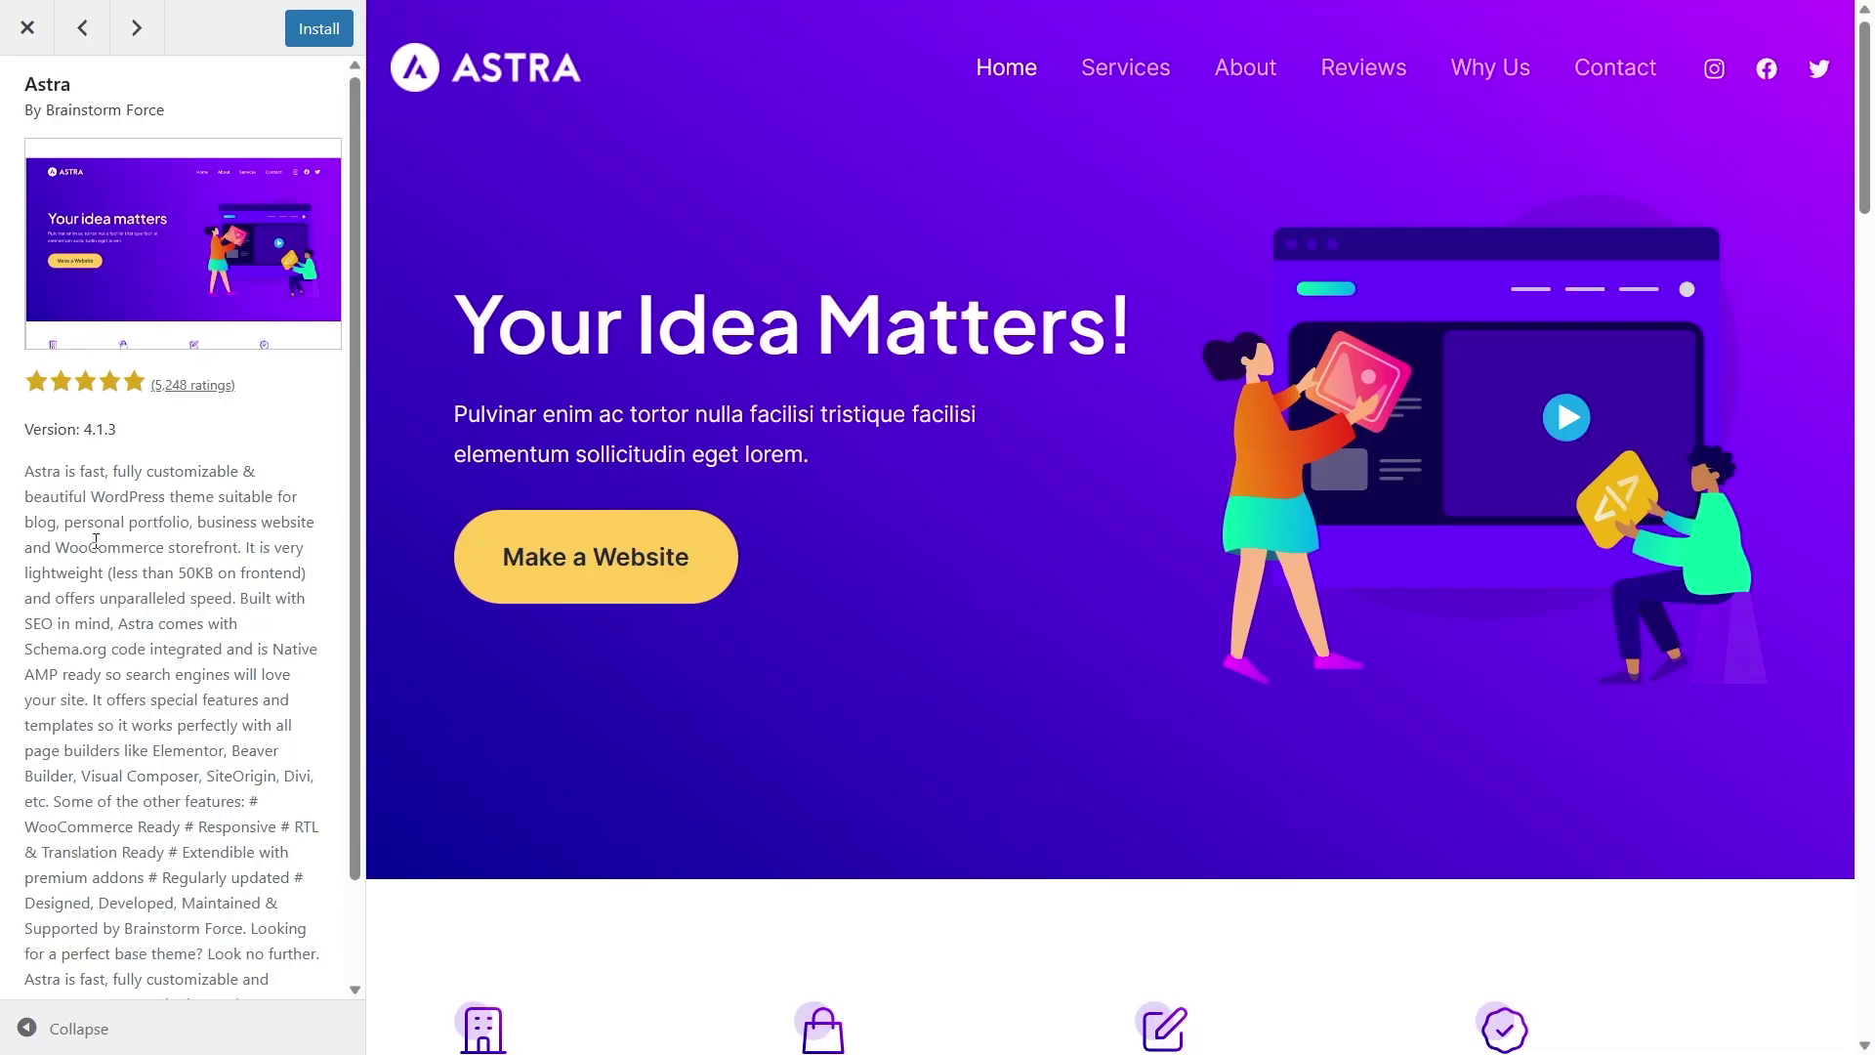
left_click_drag(28, 472, 29, 354)
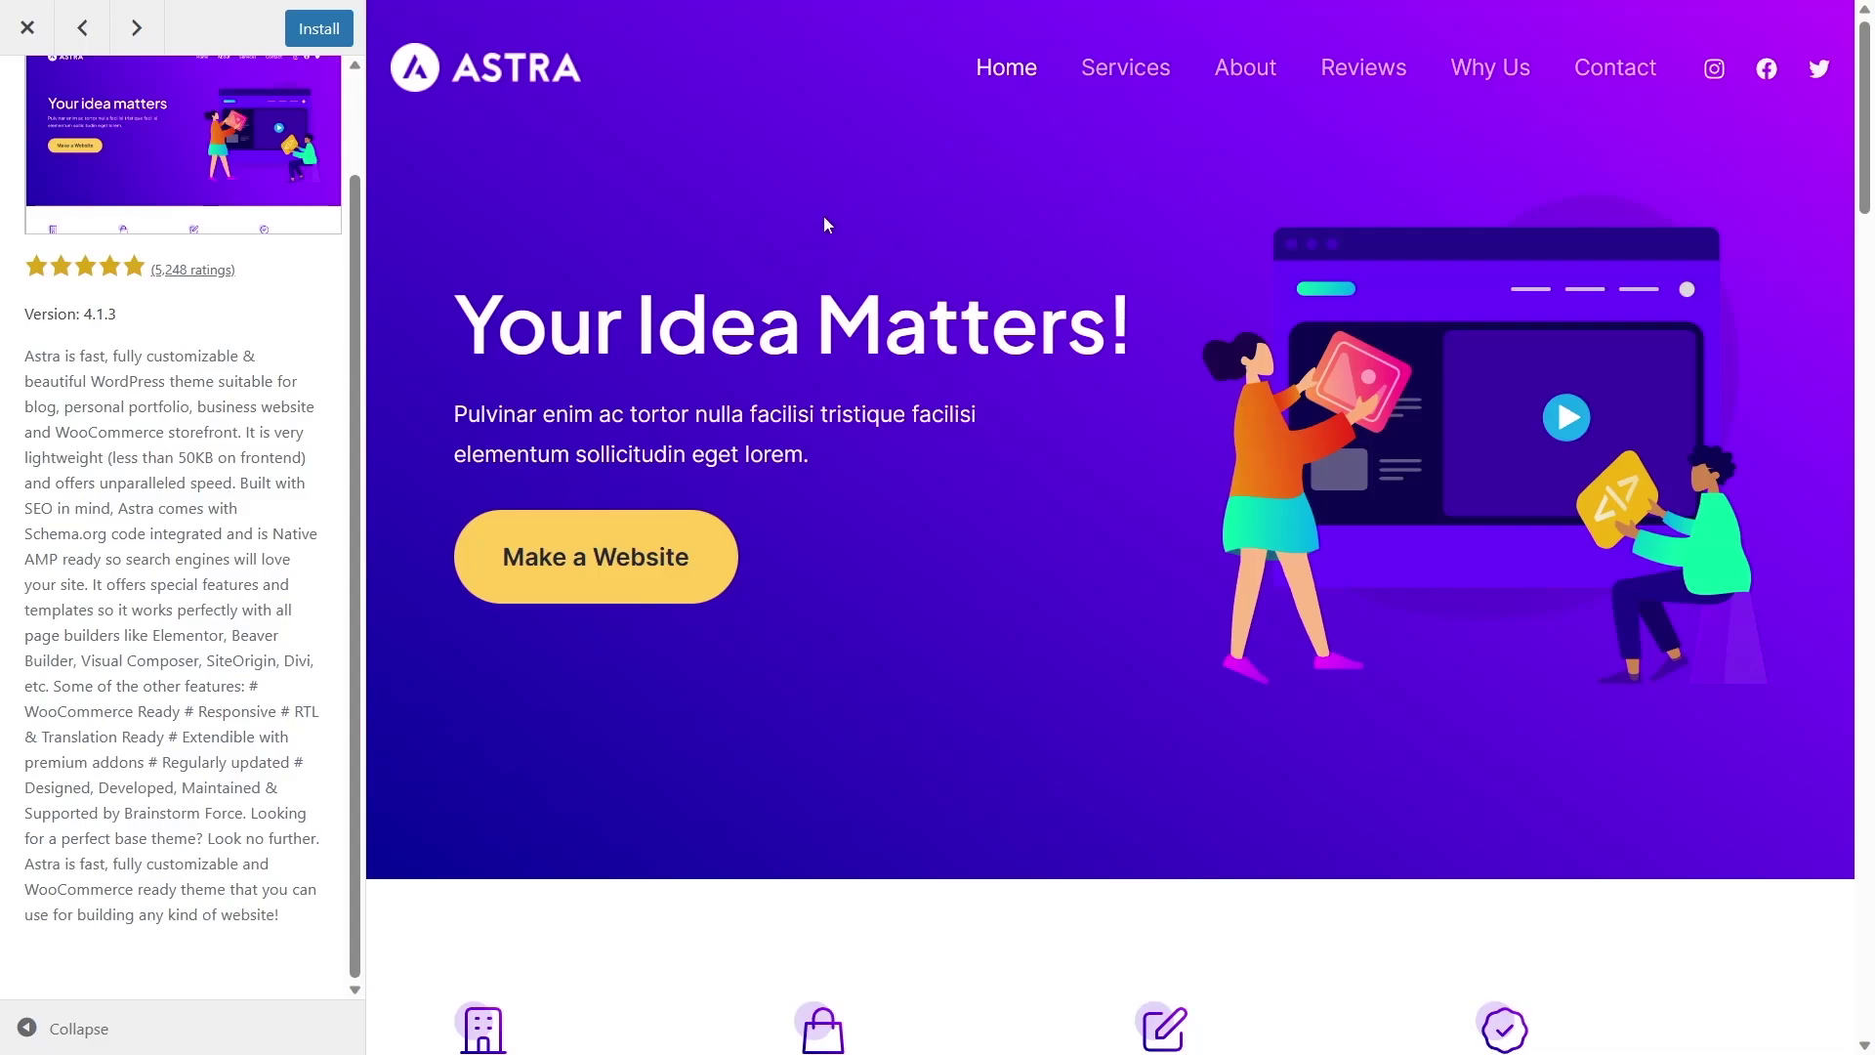
left_click_drag(58, 432, 239, 438)
left_click(585, 253)
left_click_drag(155, 636, 190, 736)
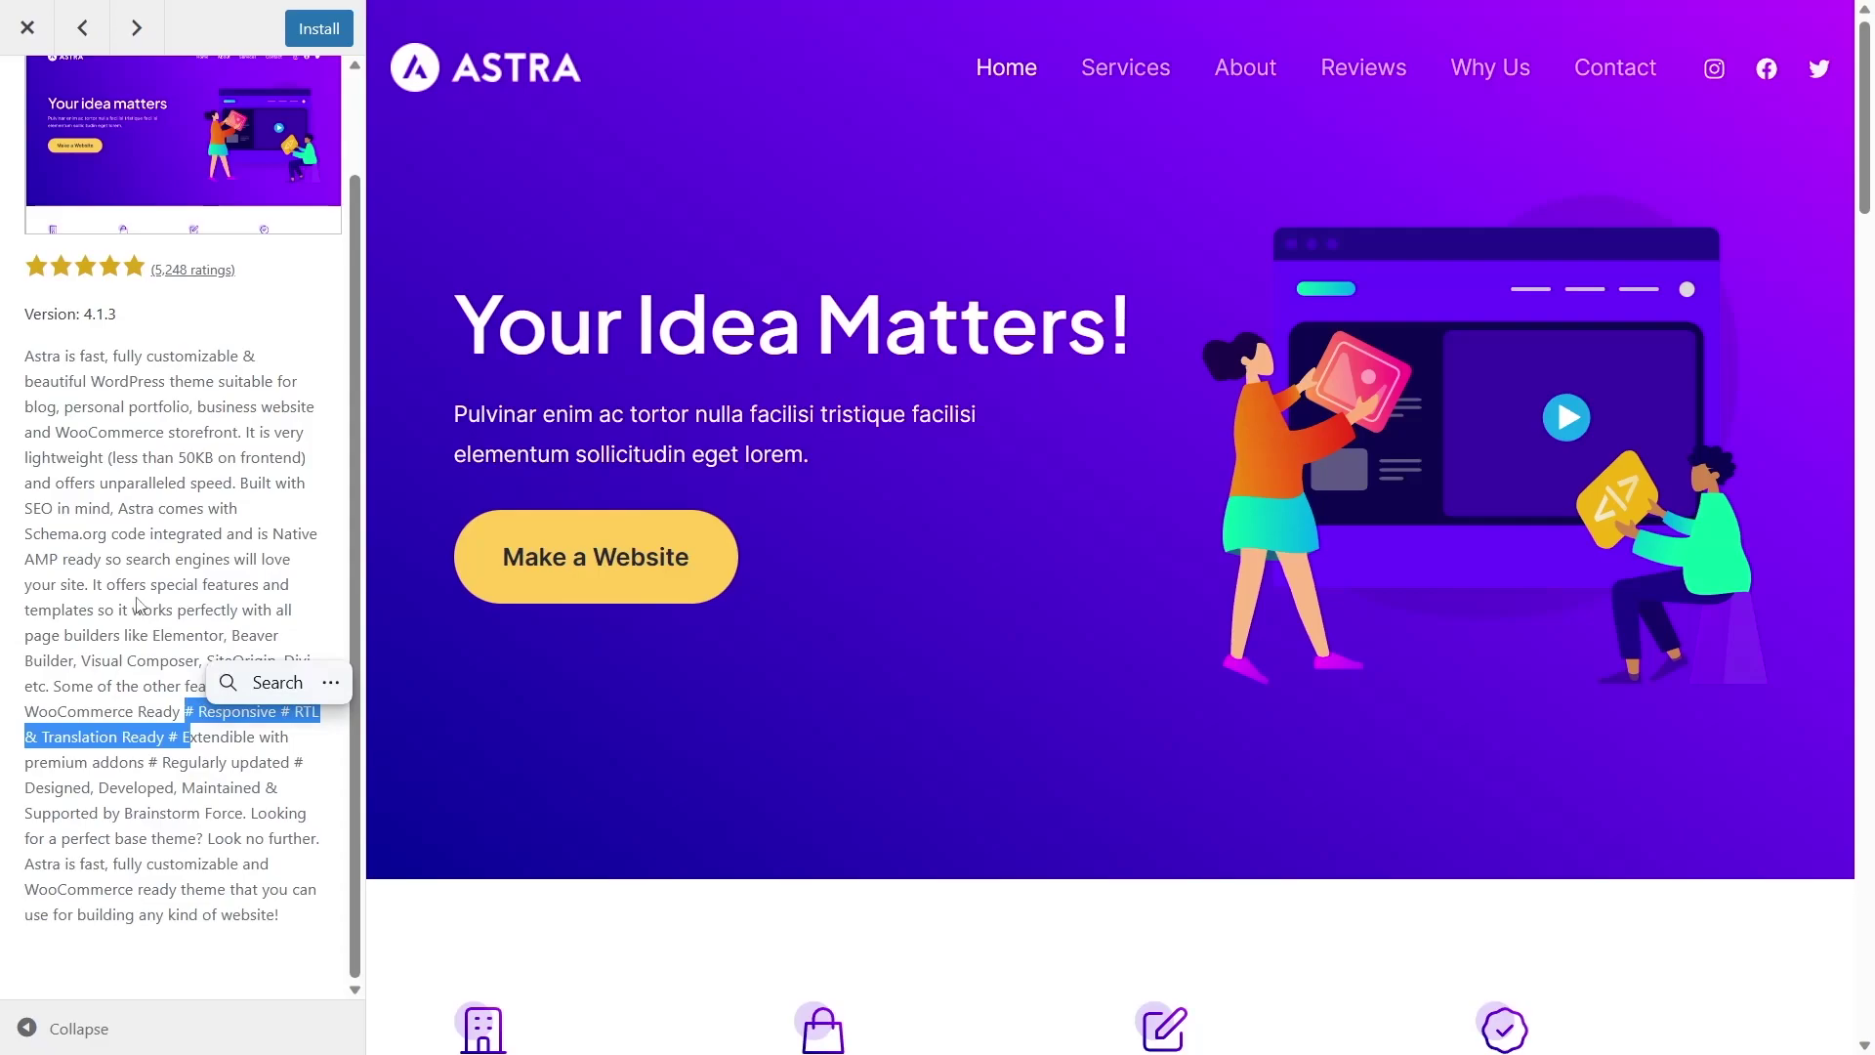
left_click_drag(138, 608, 195, 535)
left_click(219, 707)
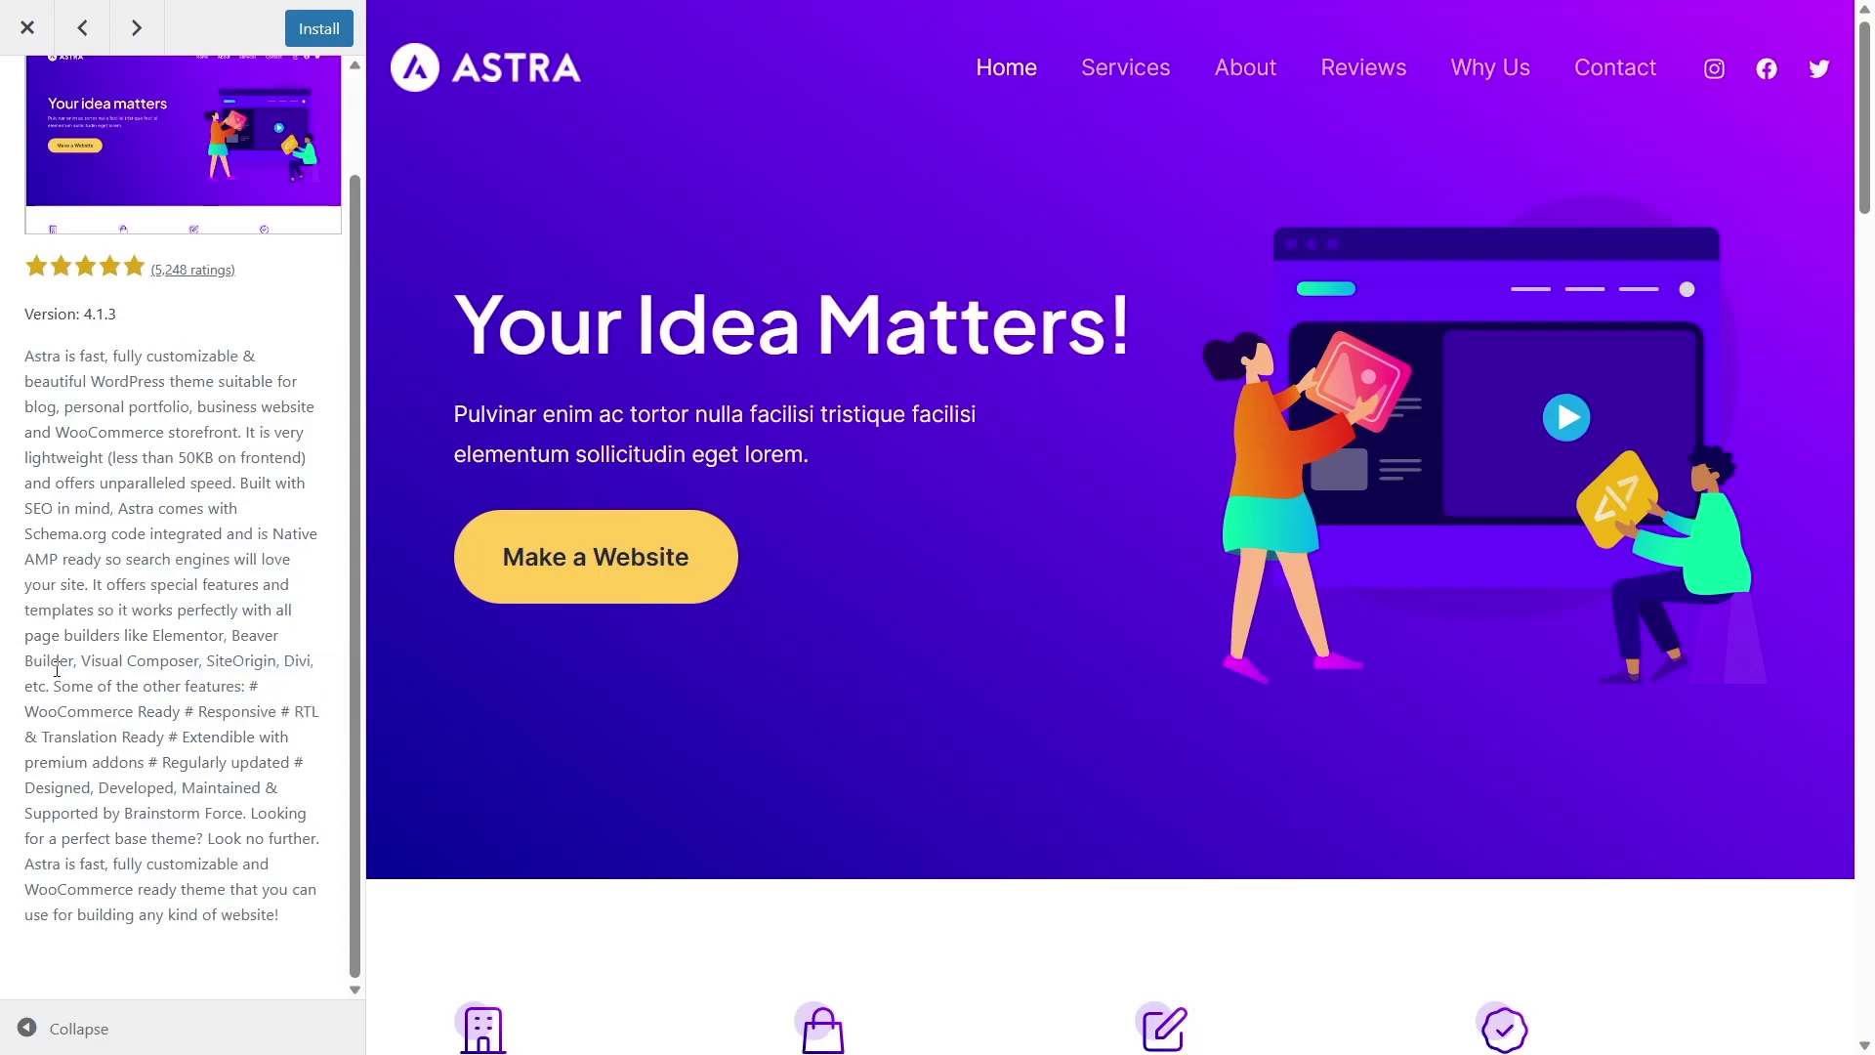
scroll(56, 670, "up", 1)
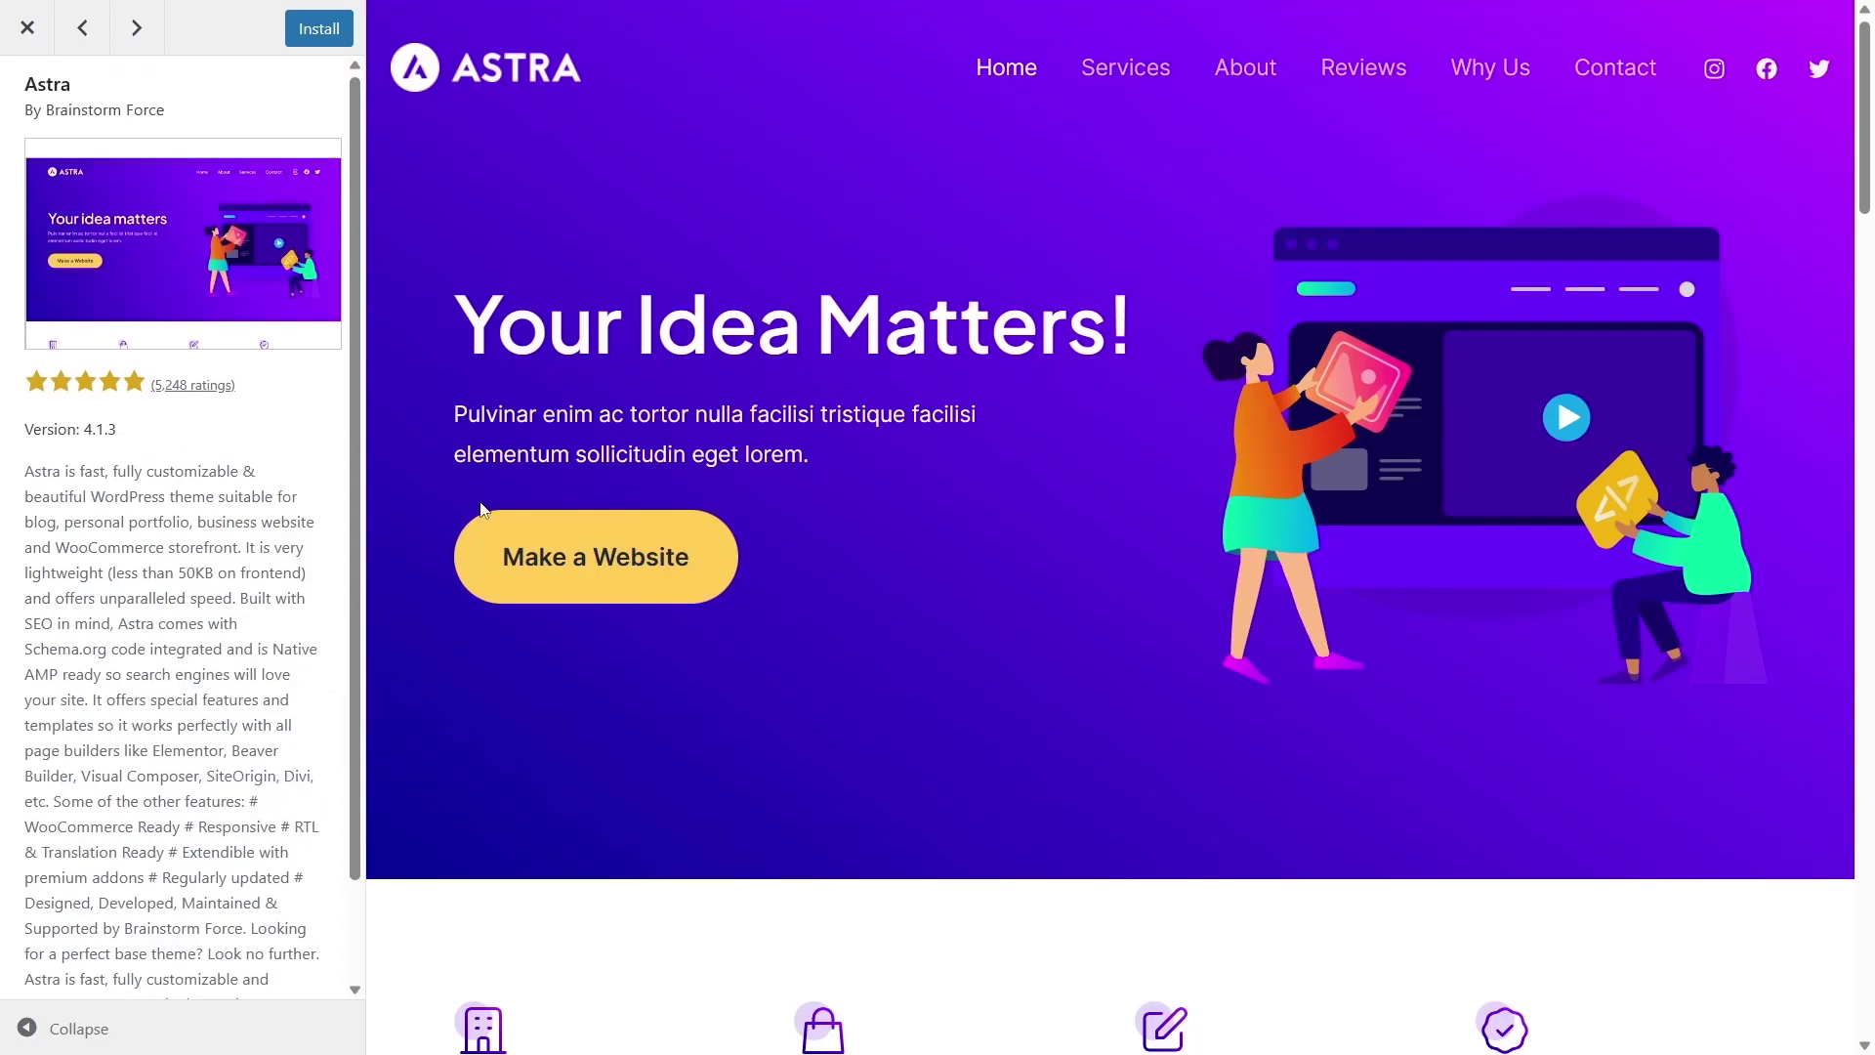
Collapse the theme details and examine the full-width Astra preview from its header through the Our Services section
left_click(73, 1031)
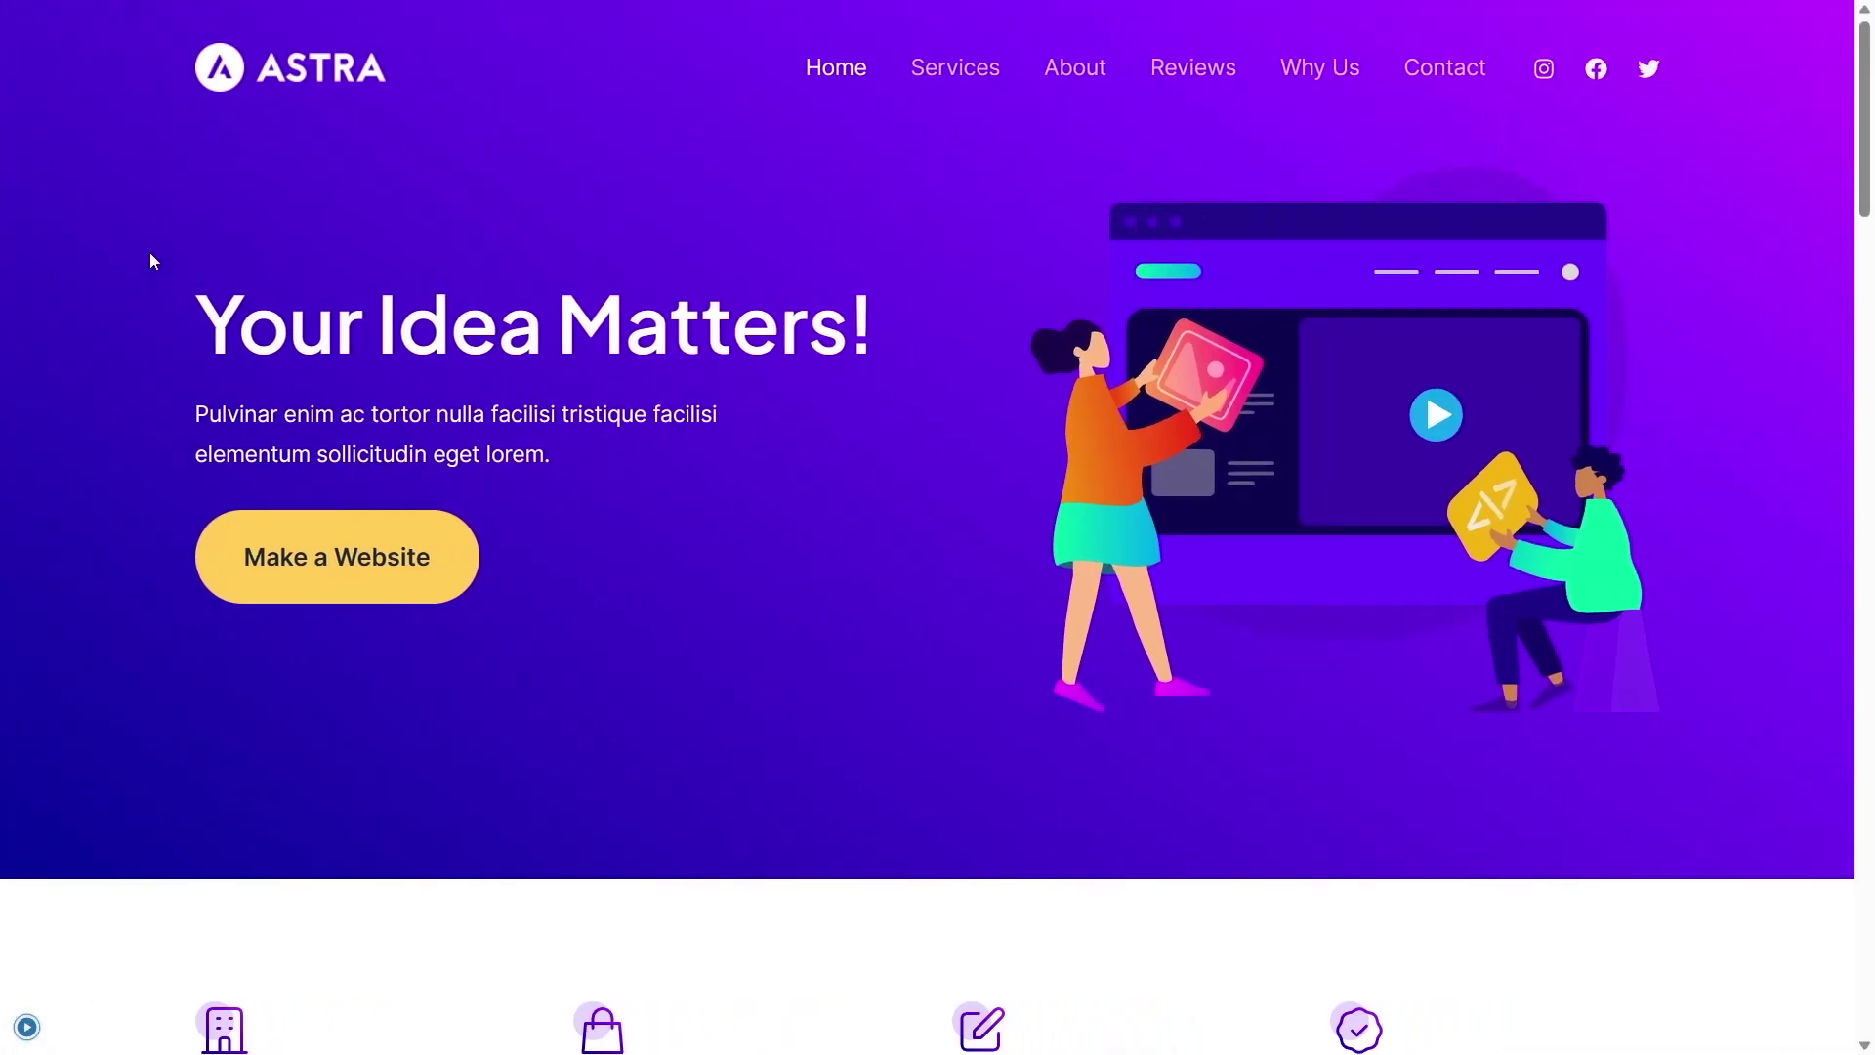
scroll(285, 327, "down", 1)
scroll(285, 288, "up", 1)
scroll(515, 472, "down", 6)
scroll(182, 295, "up", 6)
scroll(182, 295, "down", 4)
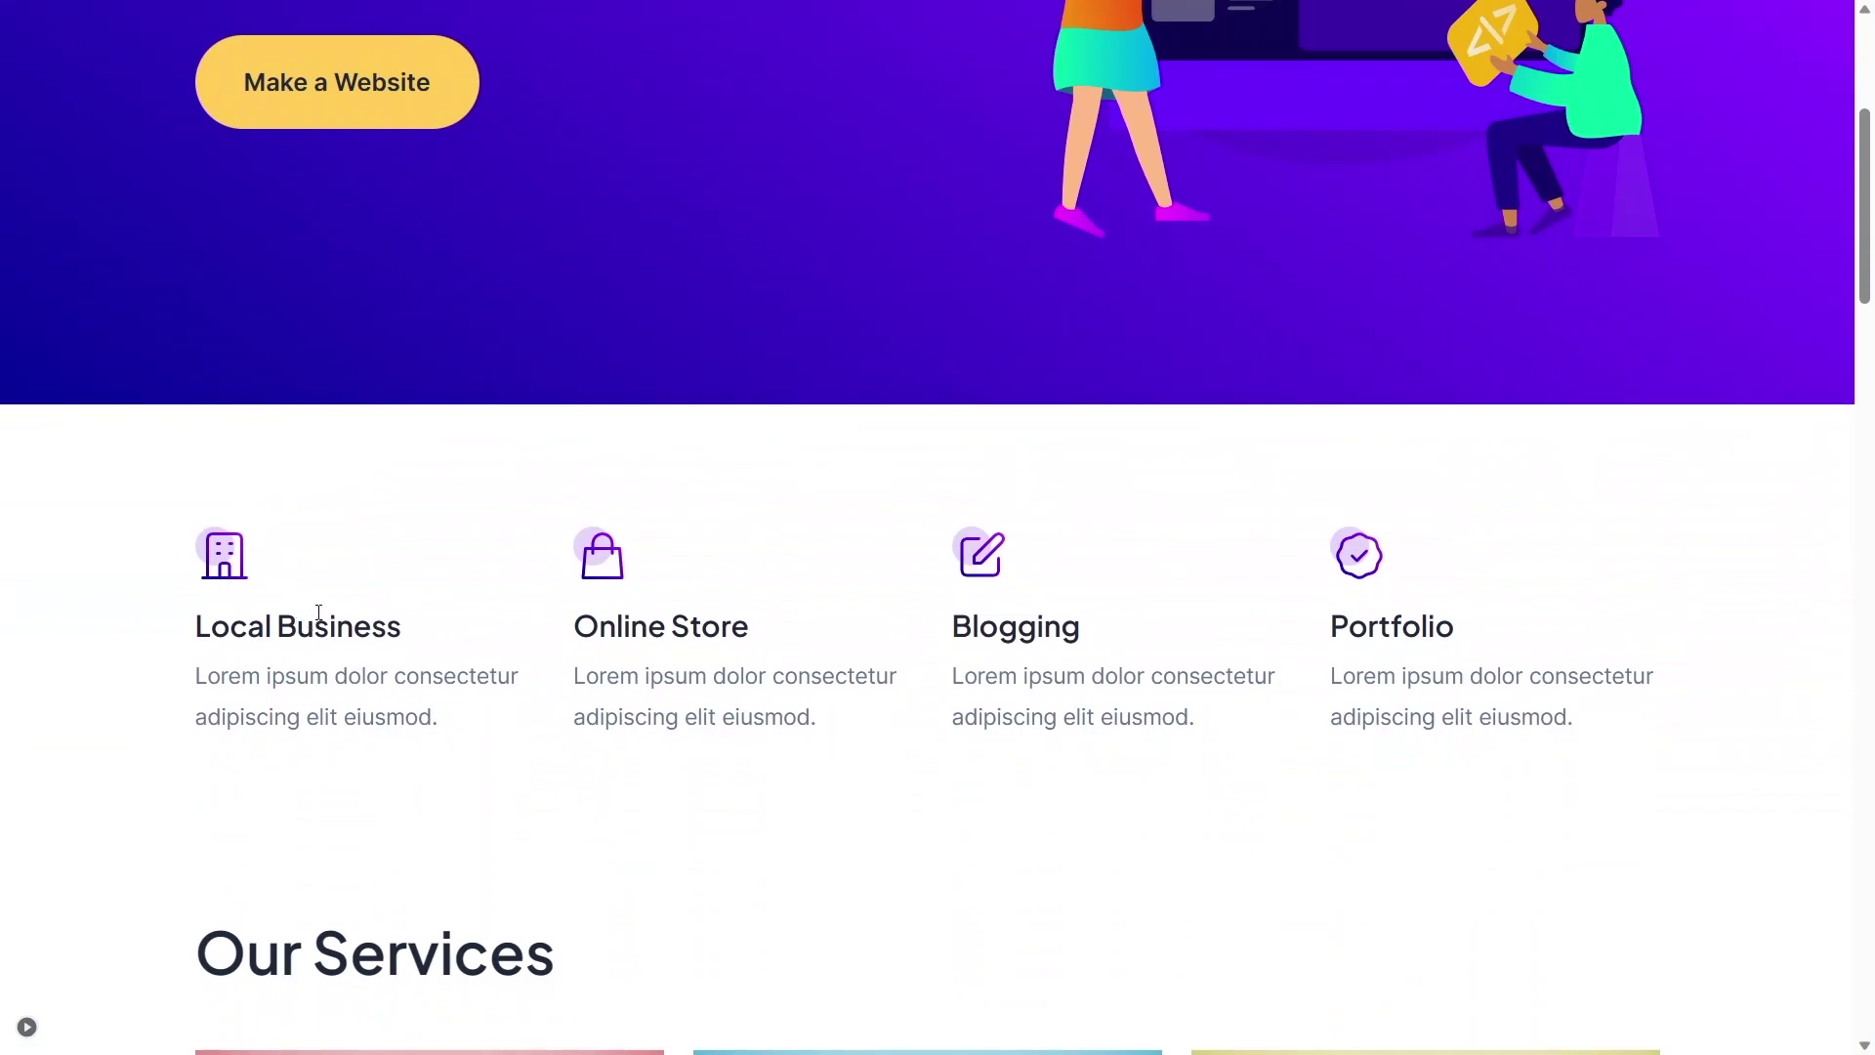
scroll(278, 610, "down", 2)
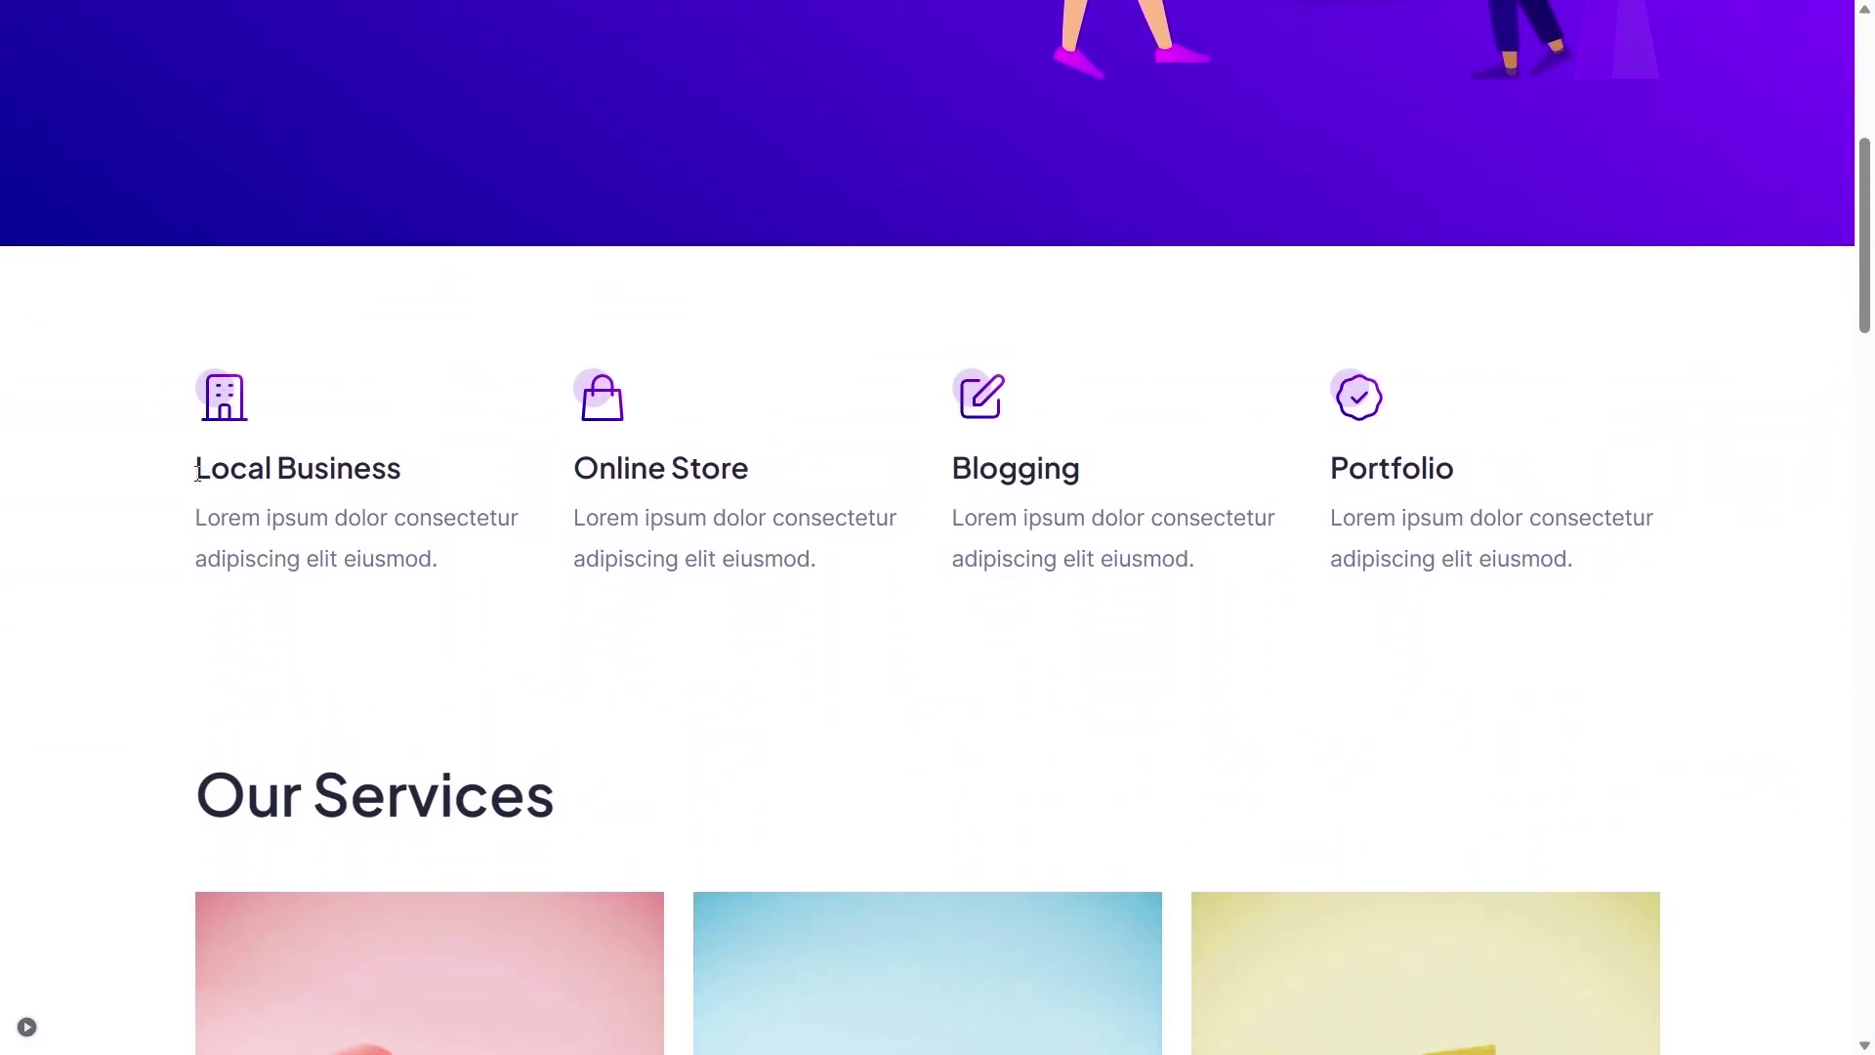
scroll(349, 473, "down", 6)
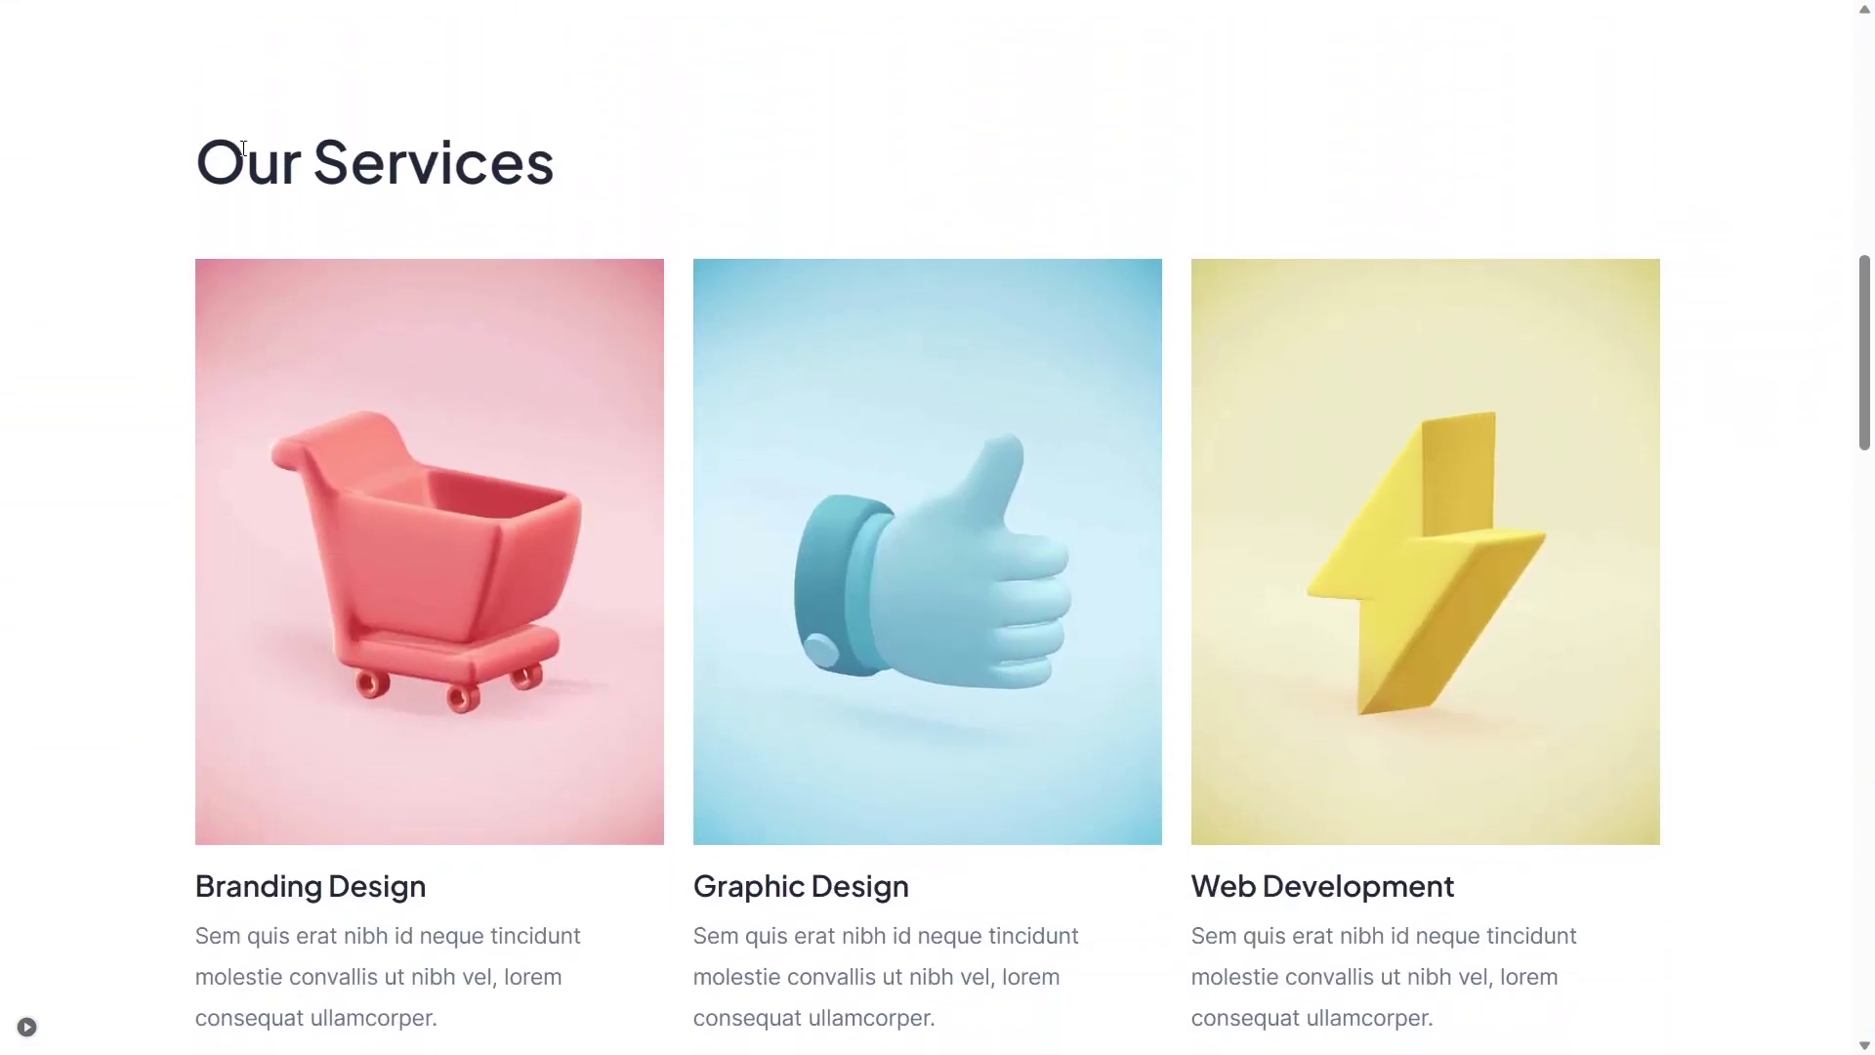
scroll(615, 171, "down", 2)
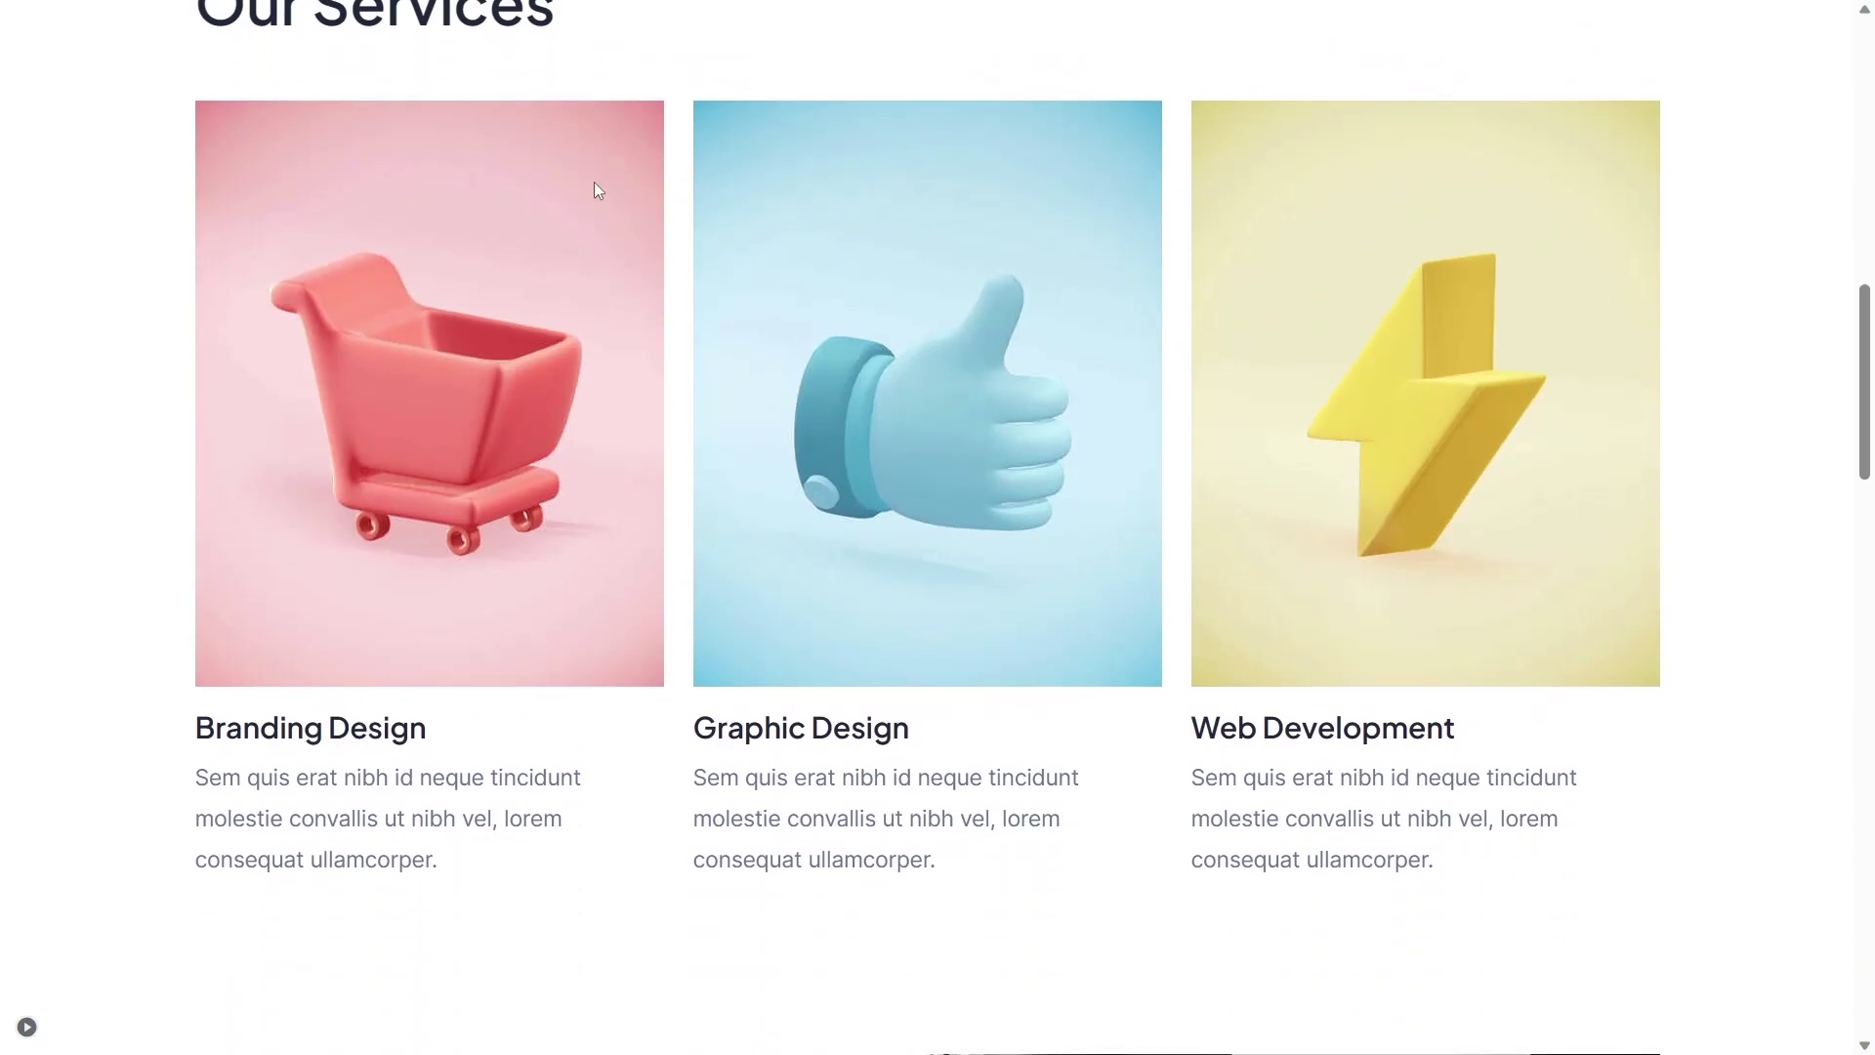
Examine the rest of the full-width Astra preview down to the Why Choose Us section and return to its header
scroll(302, 564, "down", 10)
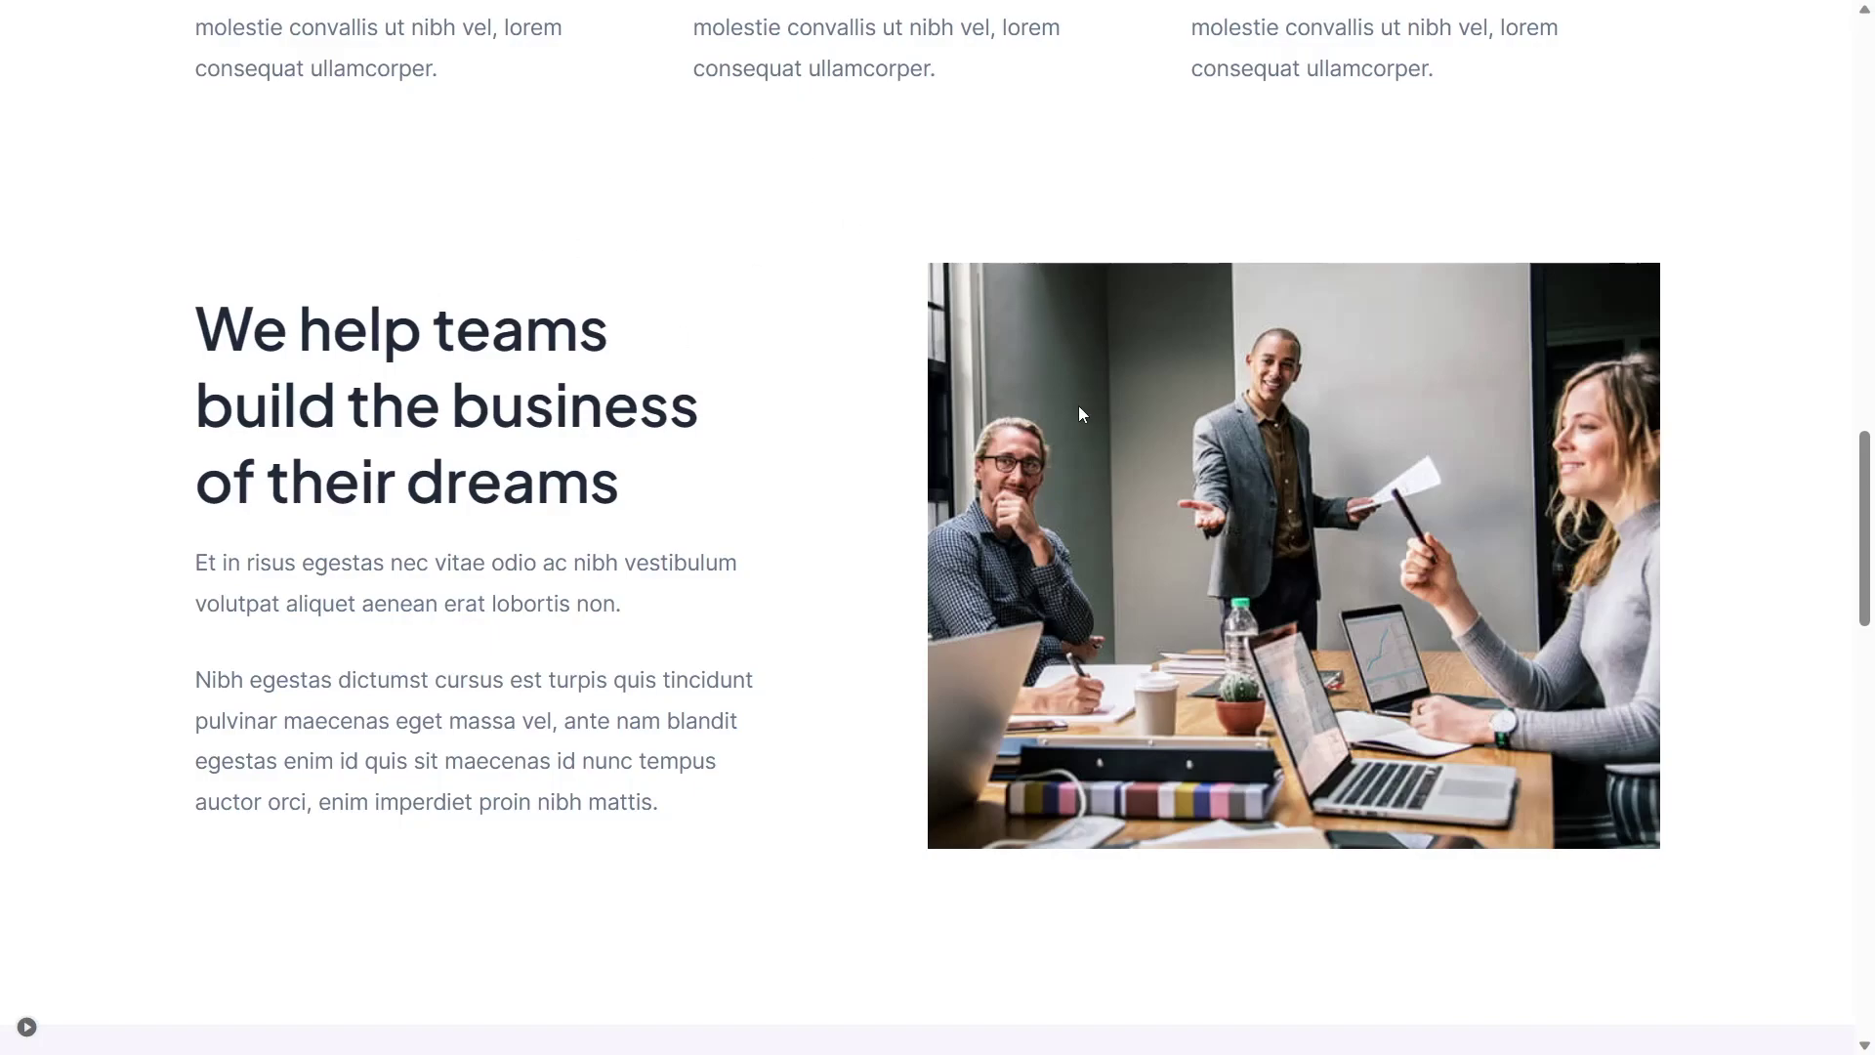
scroll(1080, 410, "down", 10)
scroll(1080, 411, "down", 8)
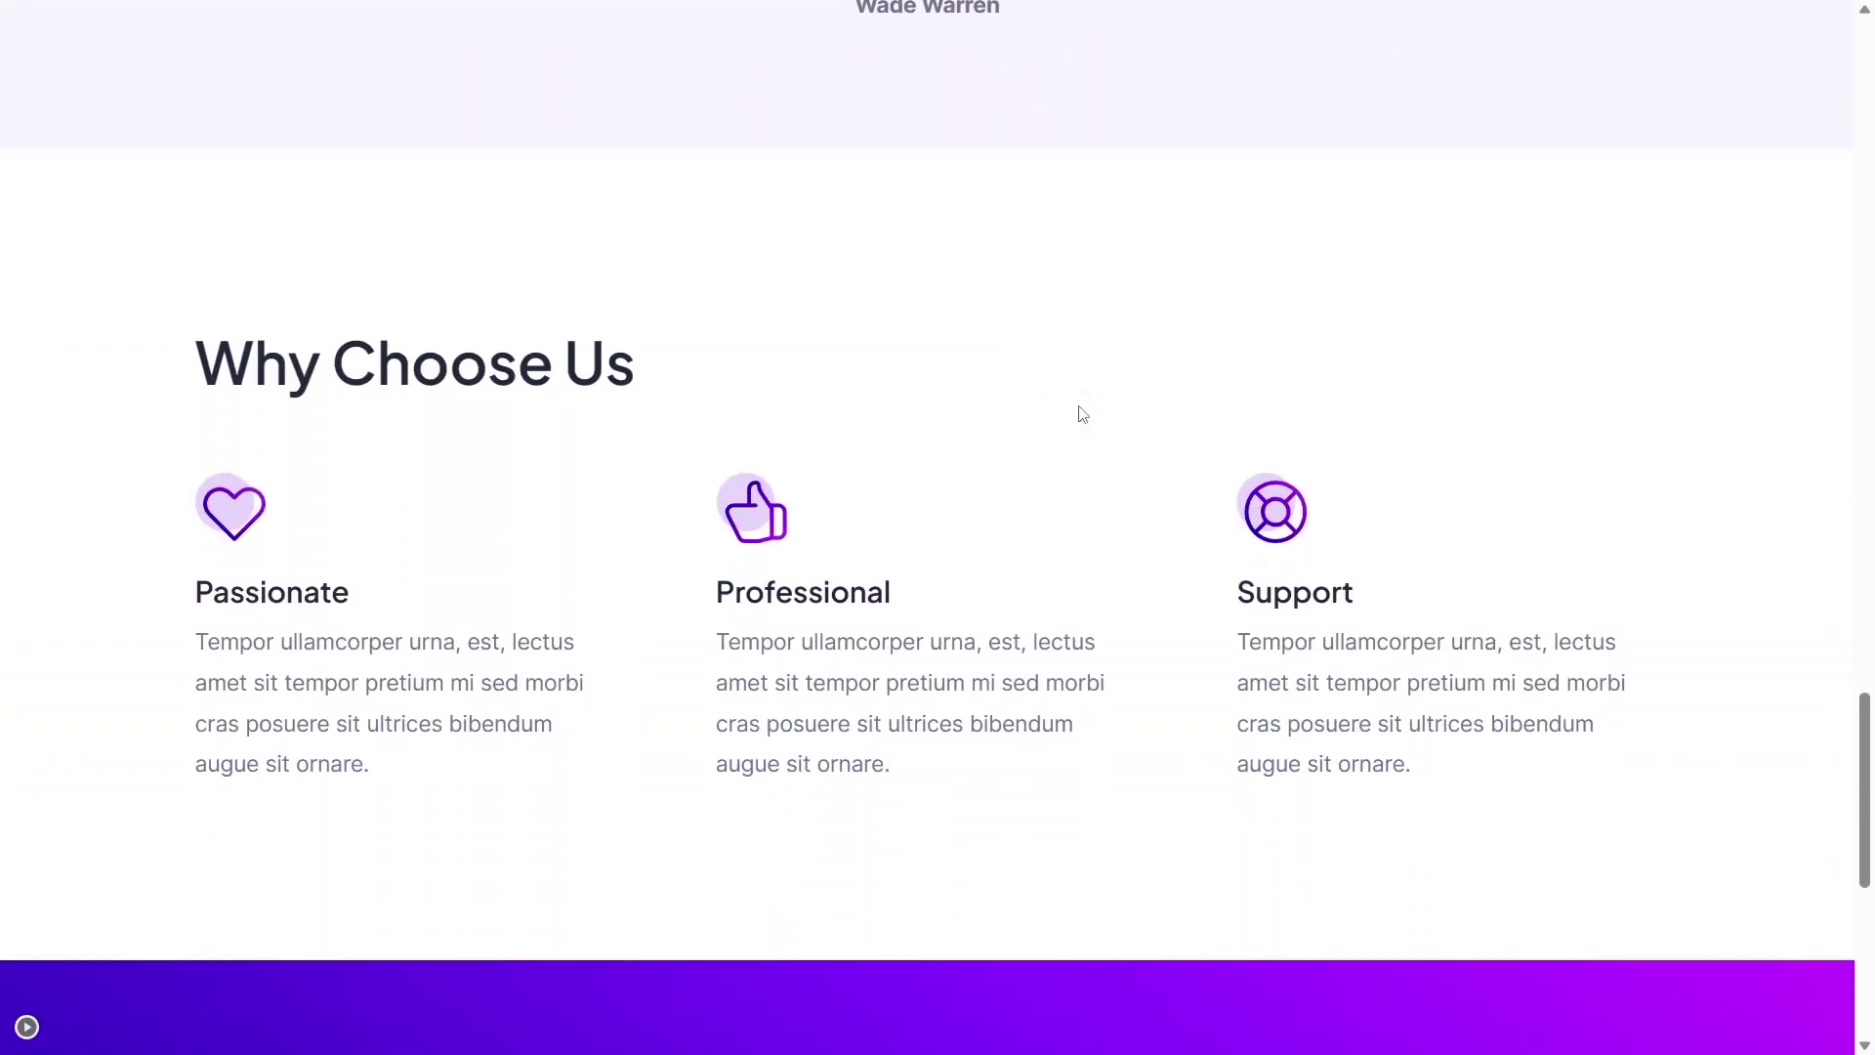
scroll(1081, 410, "down", 2)
scroll(971, 672, "up", 16)
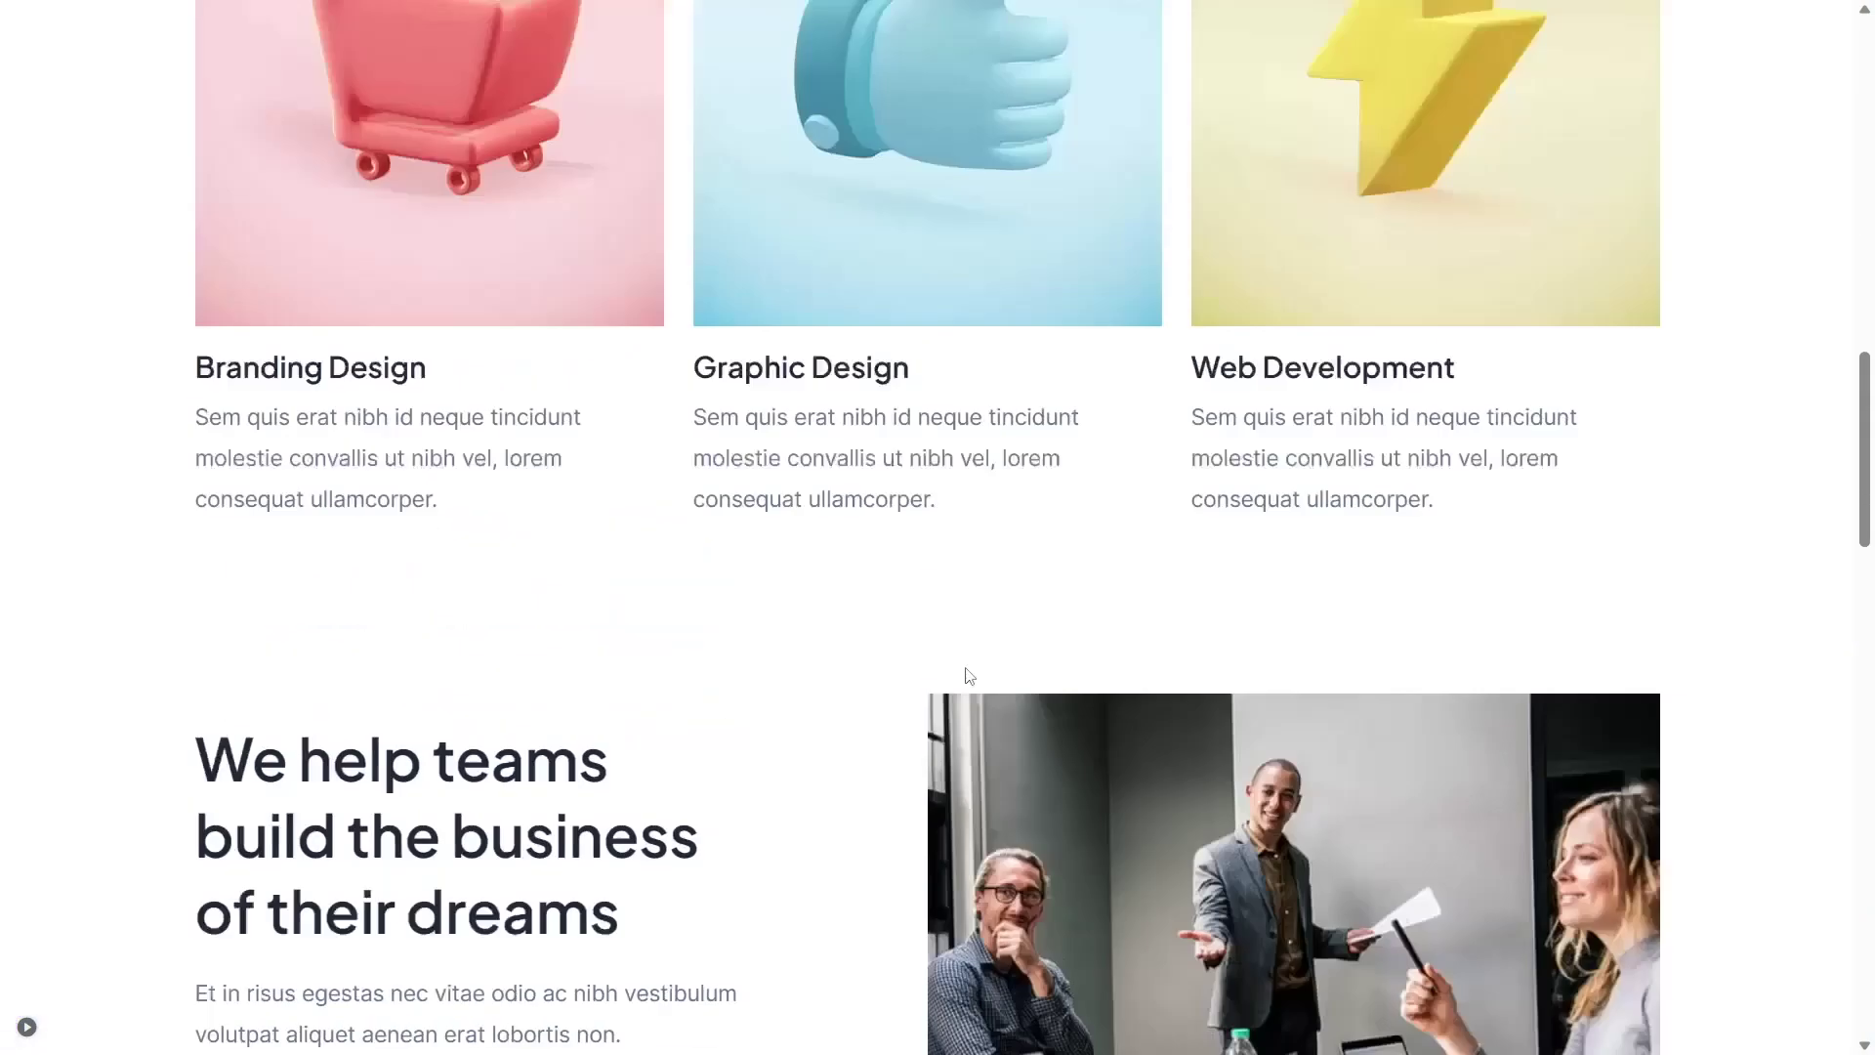
scroll(970, 676, "up", 15)
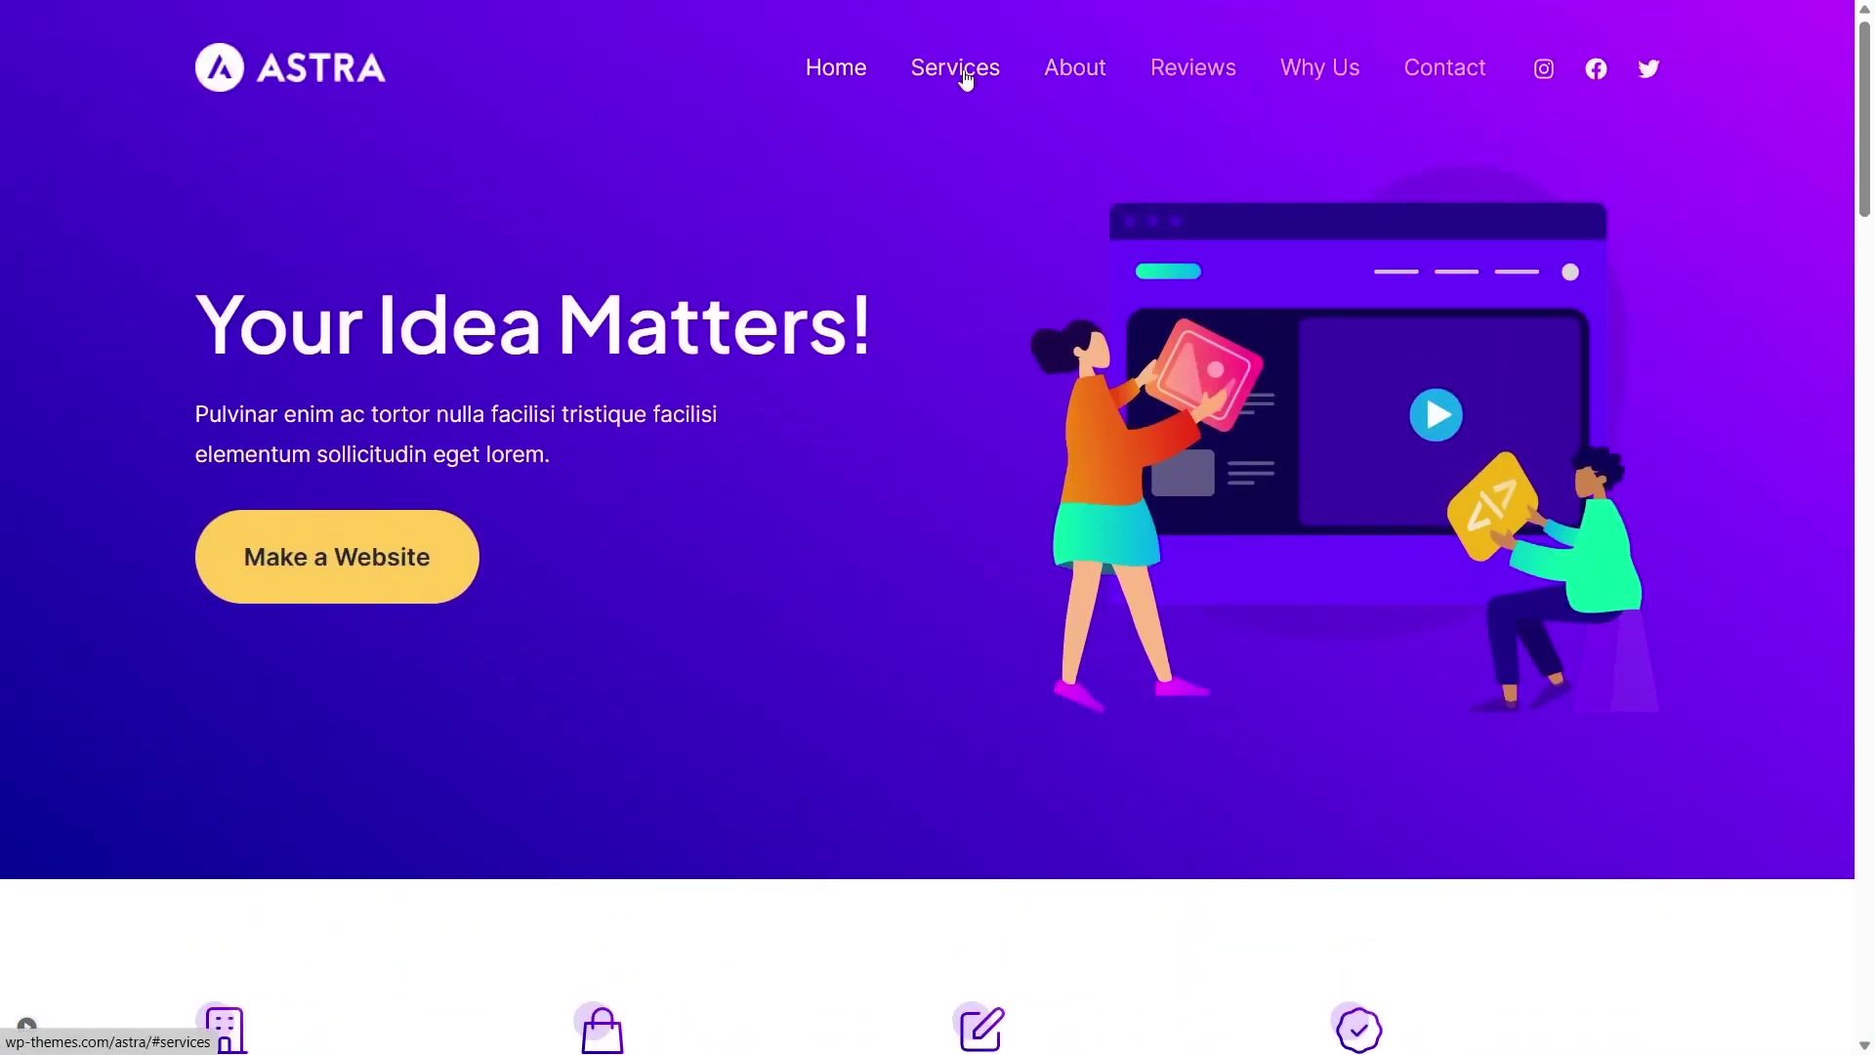
Try the Services and About links in the Astra preview's navigation, returning to the page header after each
left_click(964, 78)
scroll(947, 230, "up", 10)
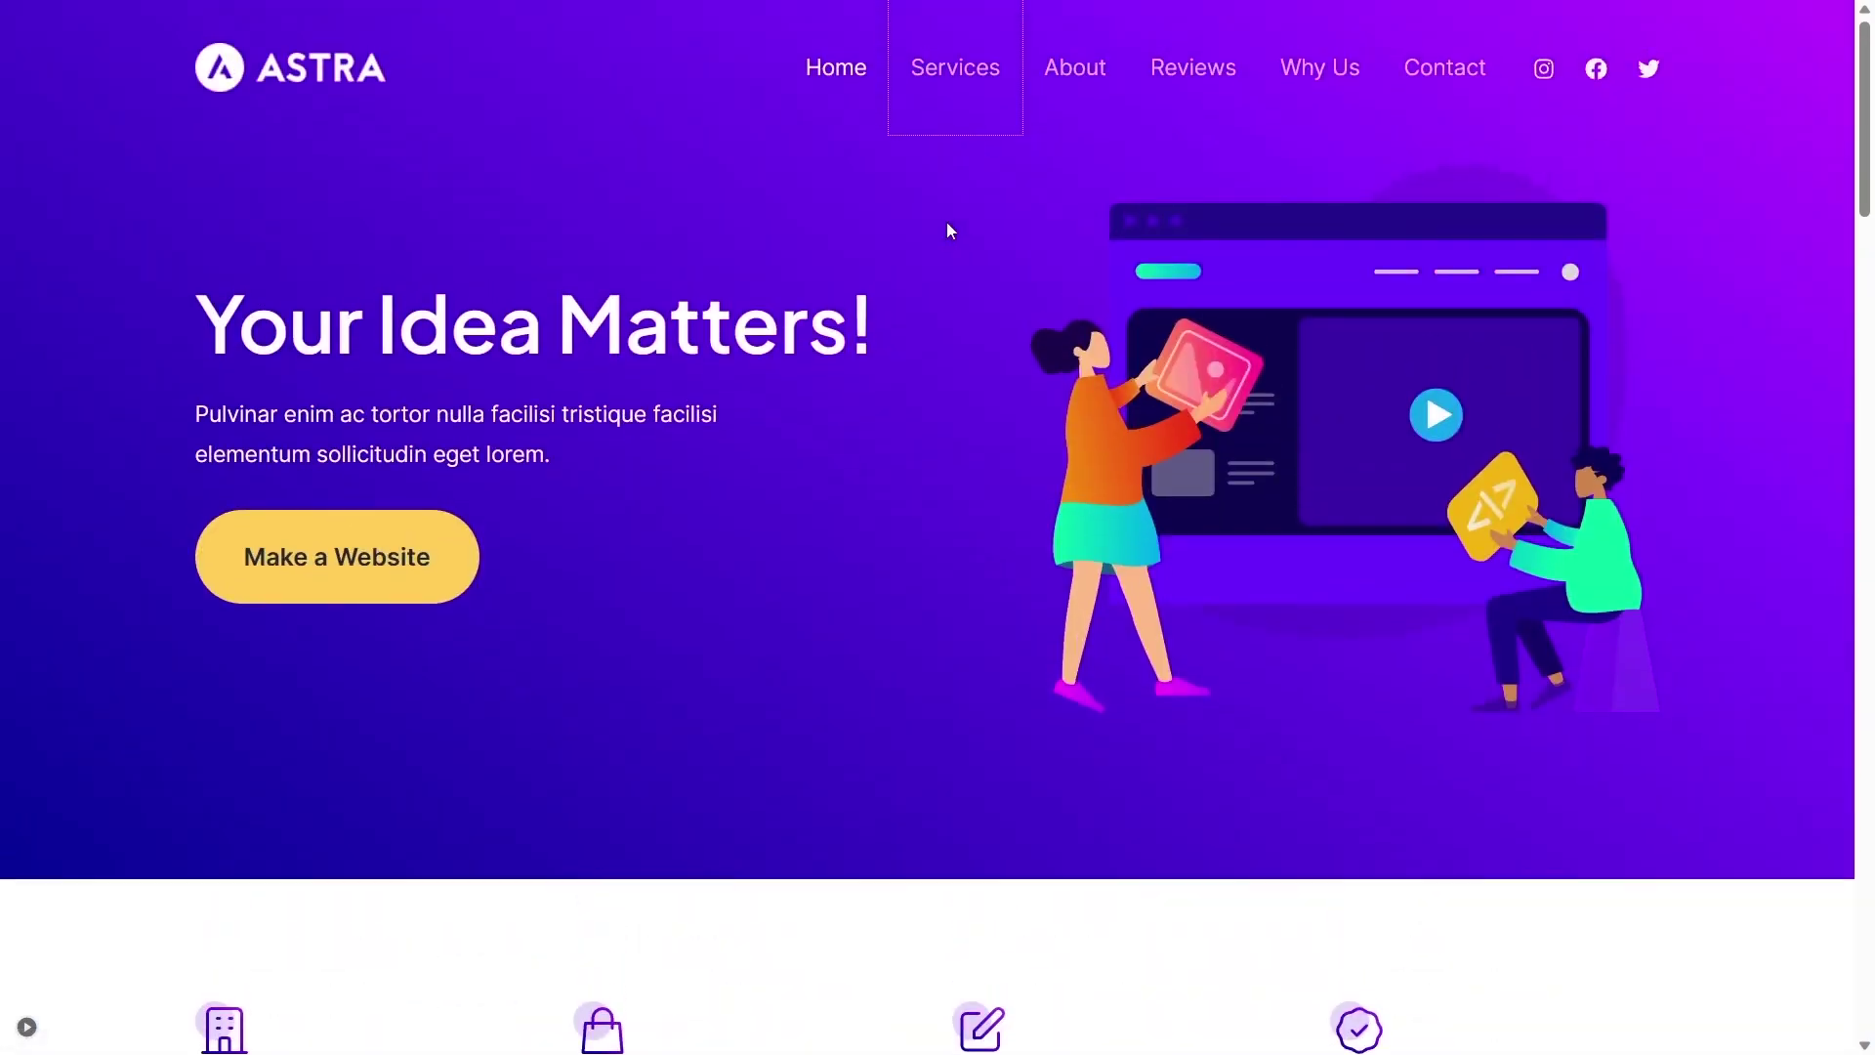
left_click(1074, 68)
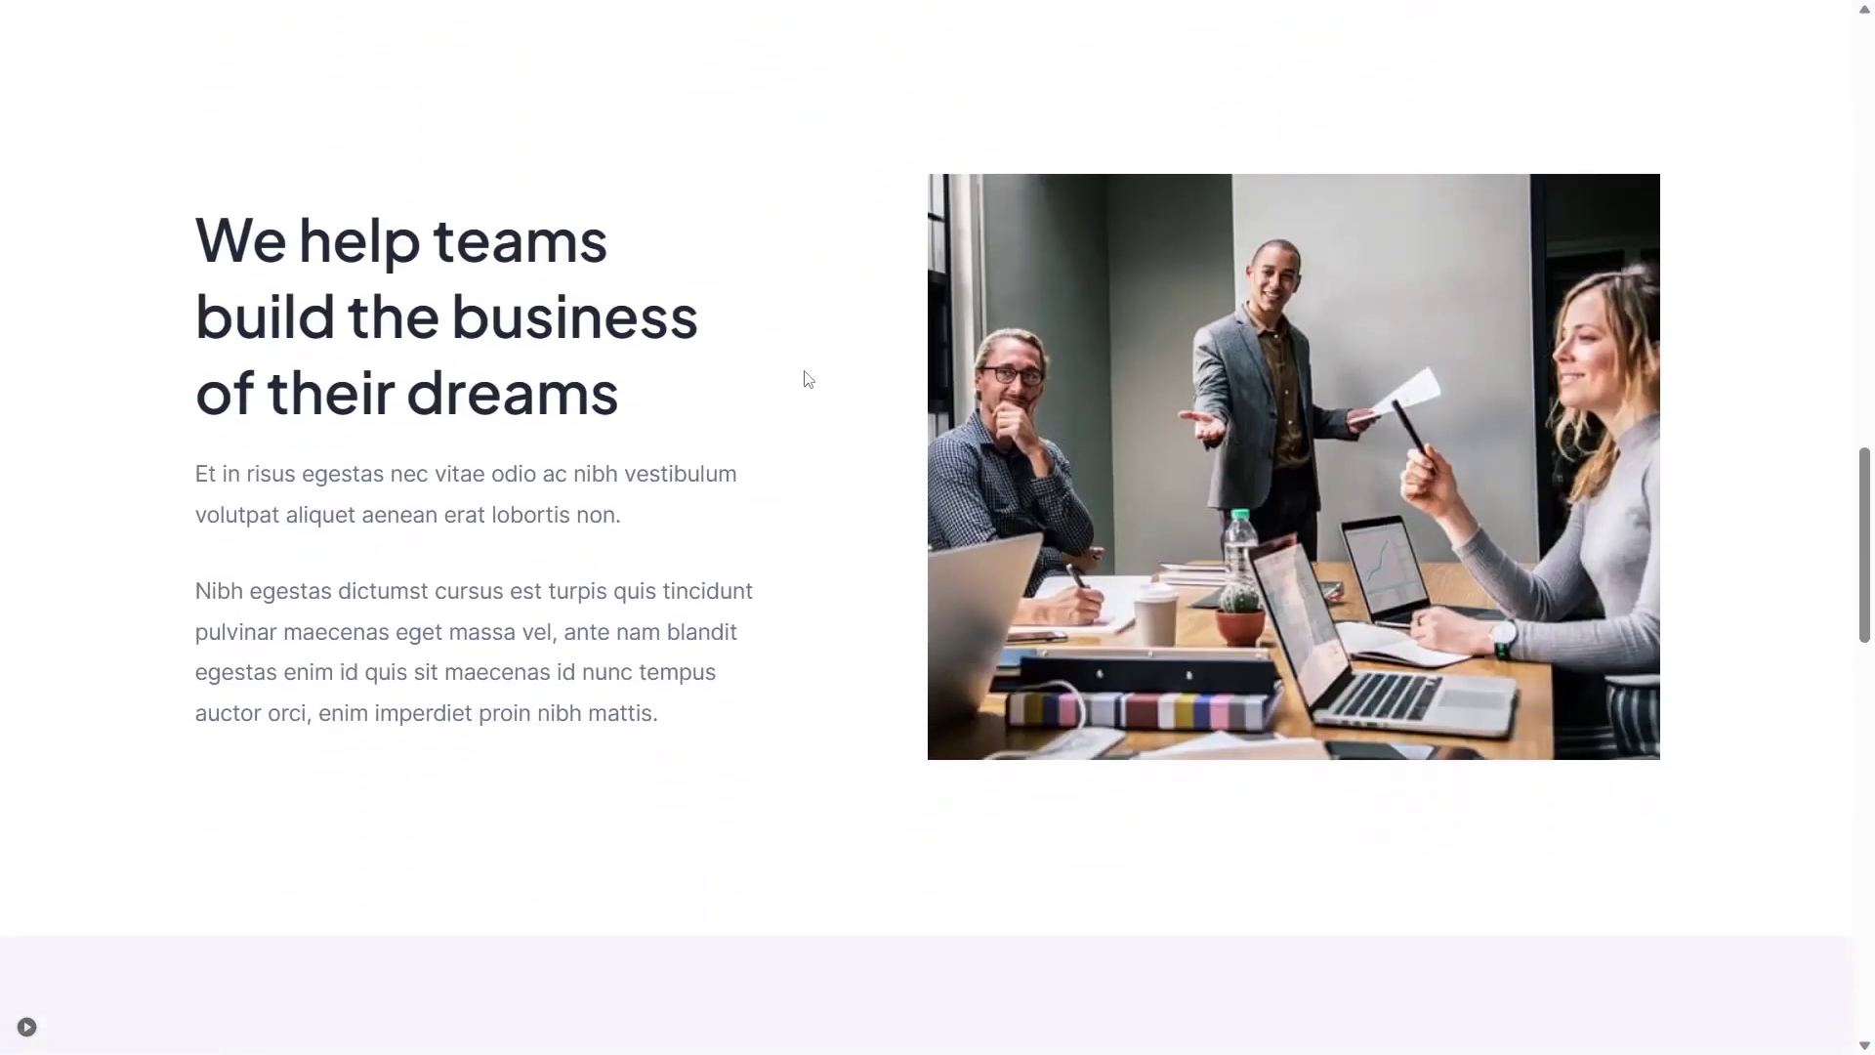
scroll(811, 381, "up", 12)
scroll(825, 371, "up", 8)
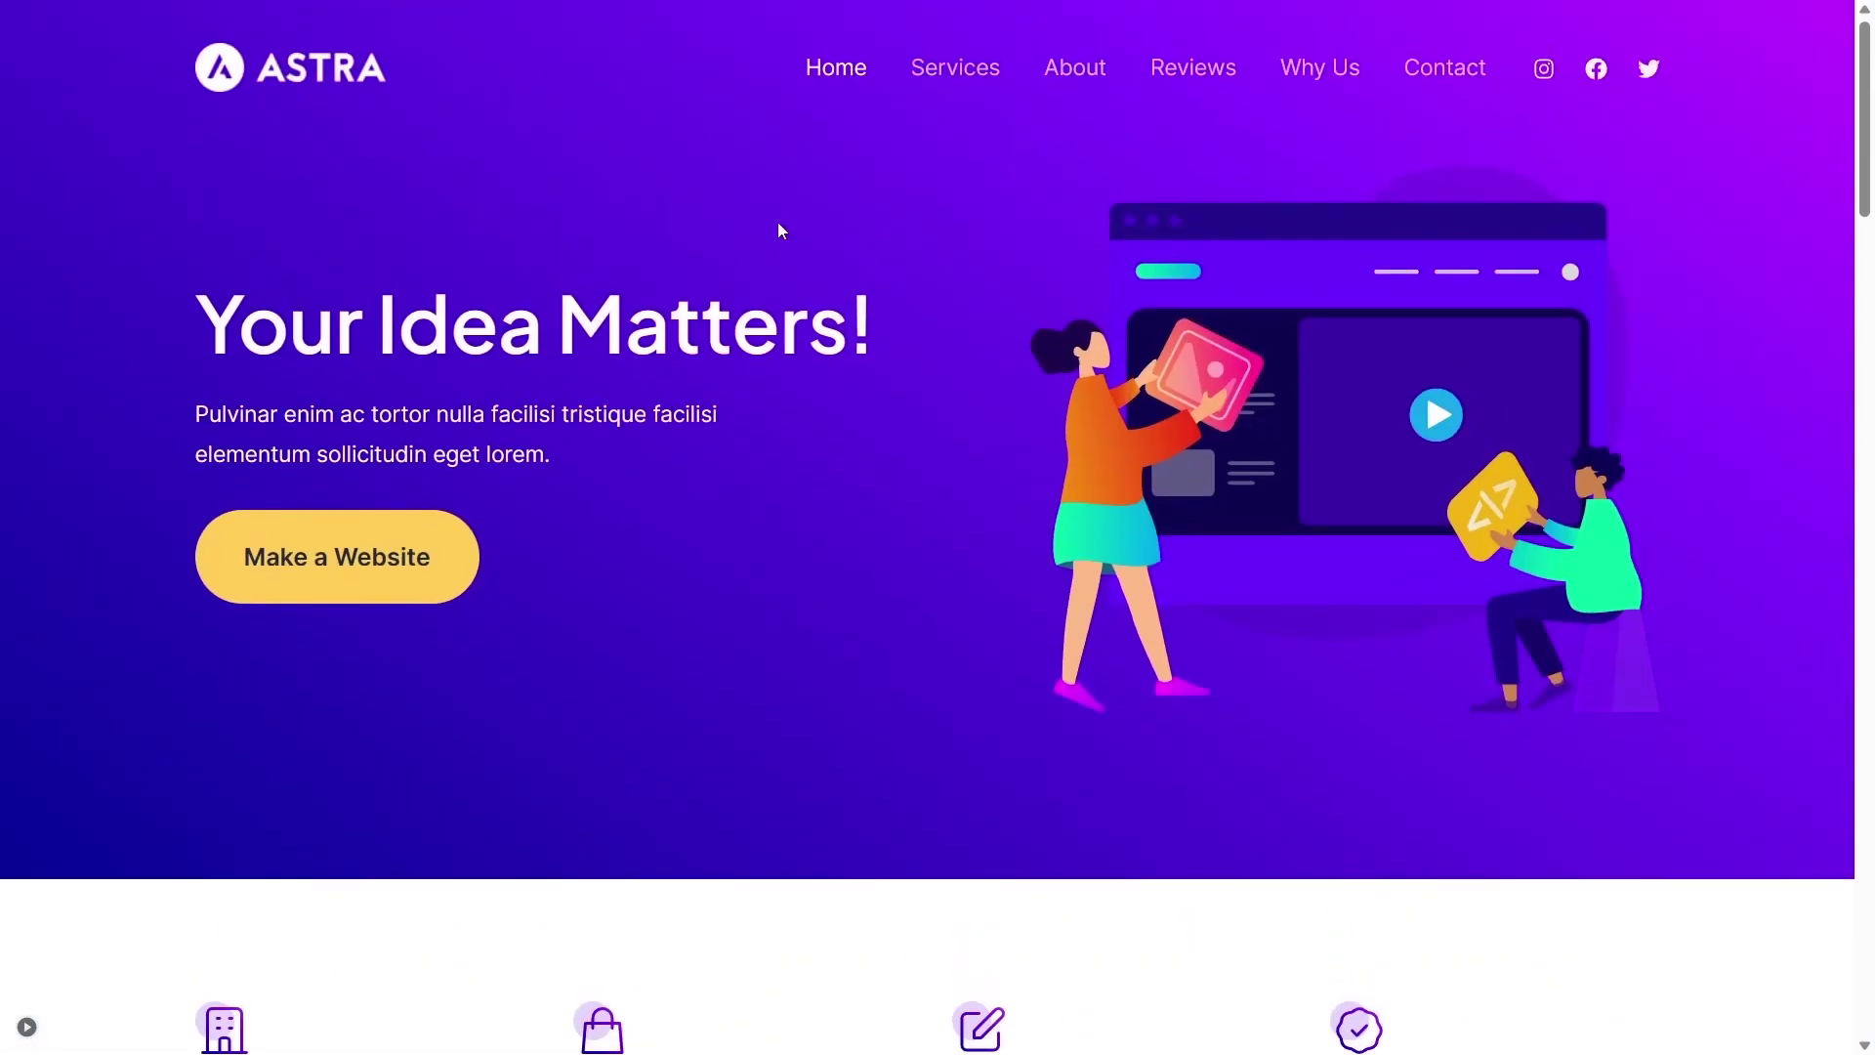
Expand the theme details again, close the Astra preview and install the Astra theme from the popular themes
left_click(27, 1027)
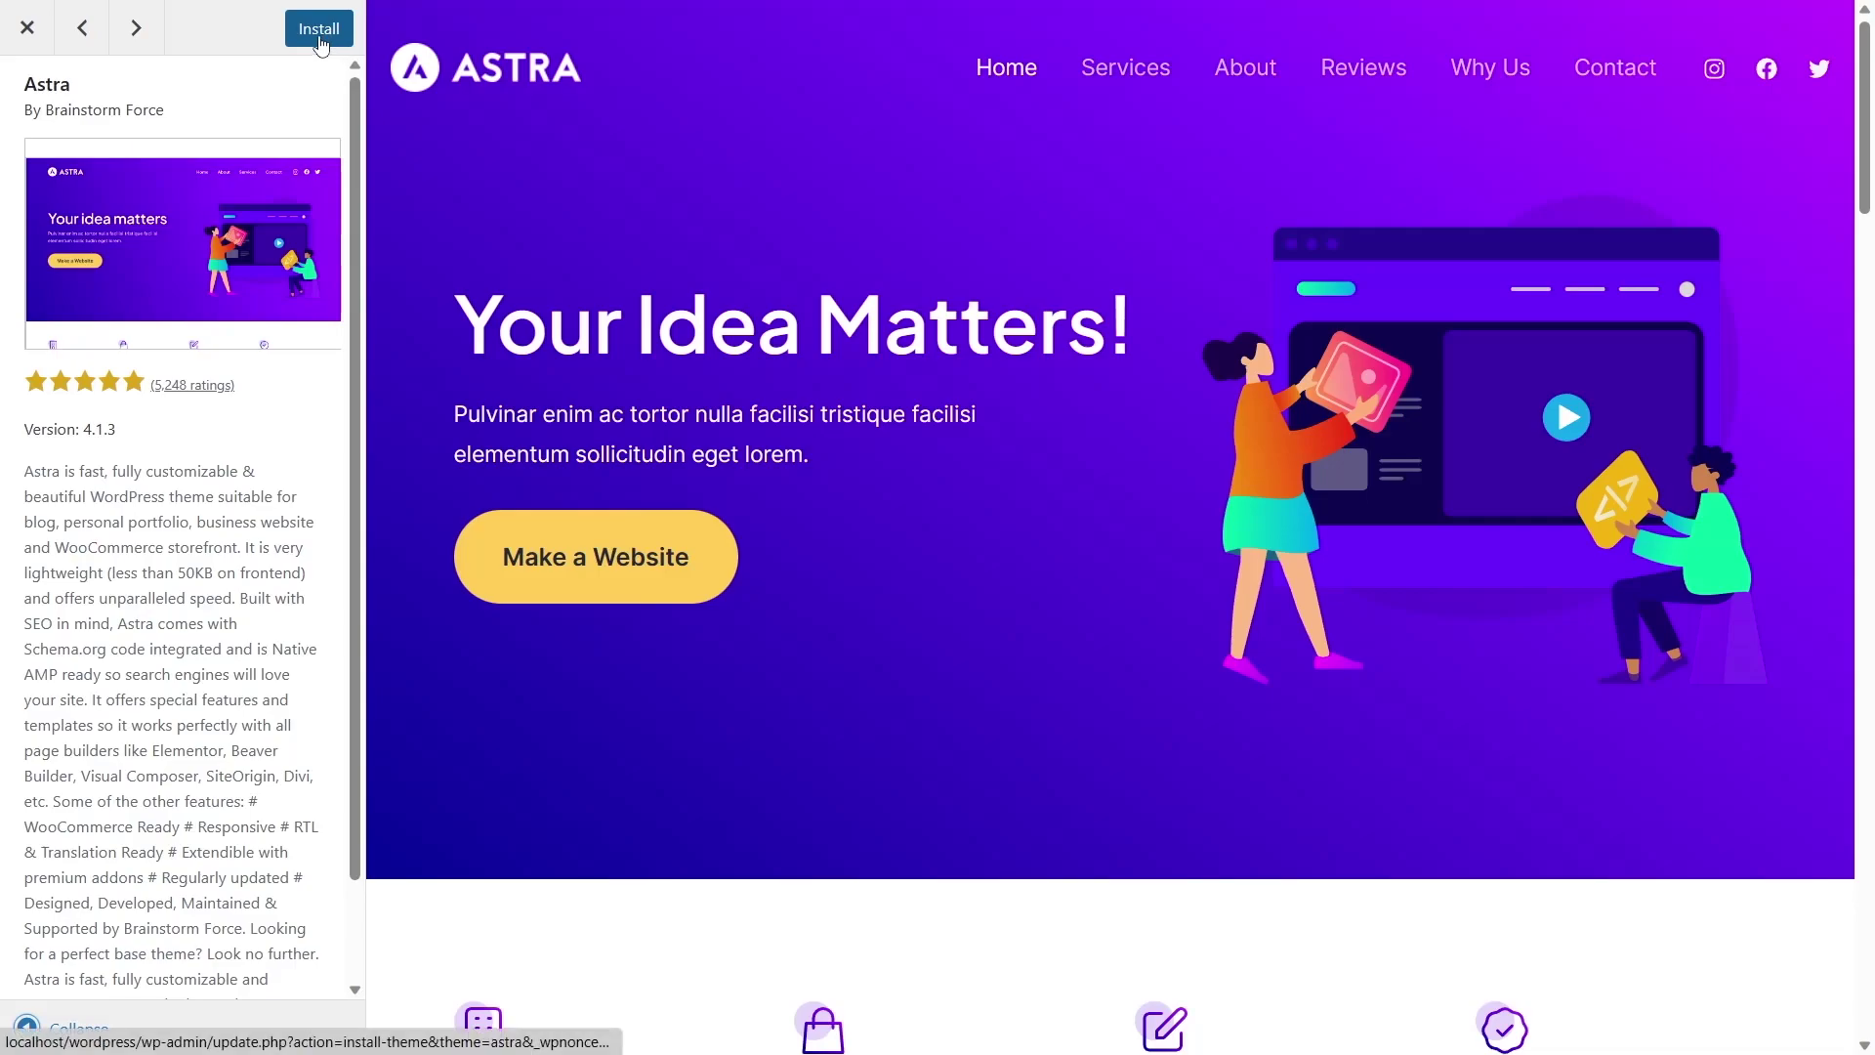
left_click(29, 44)
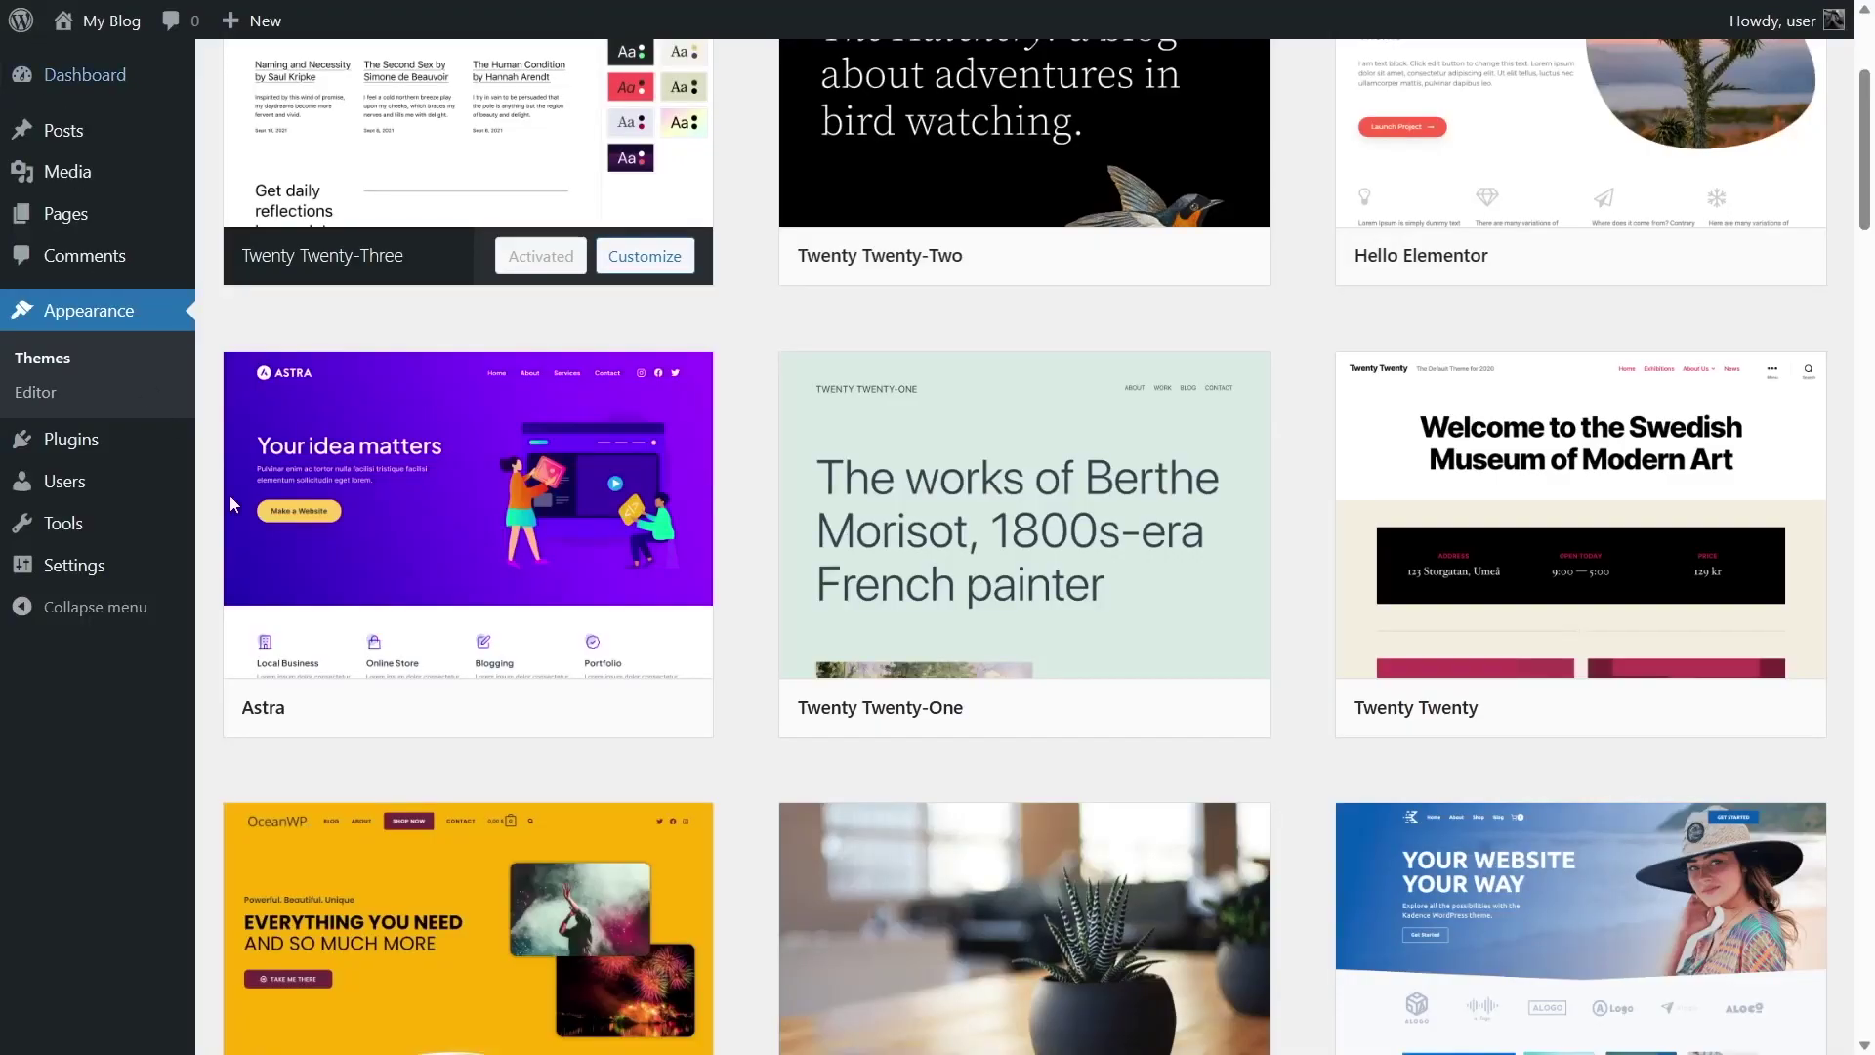
mouse_move(569, 711)
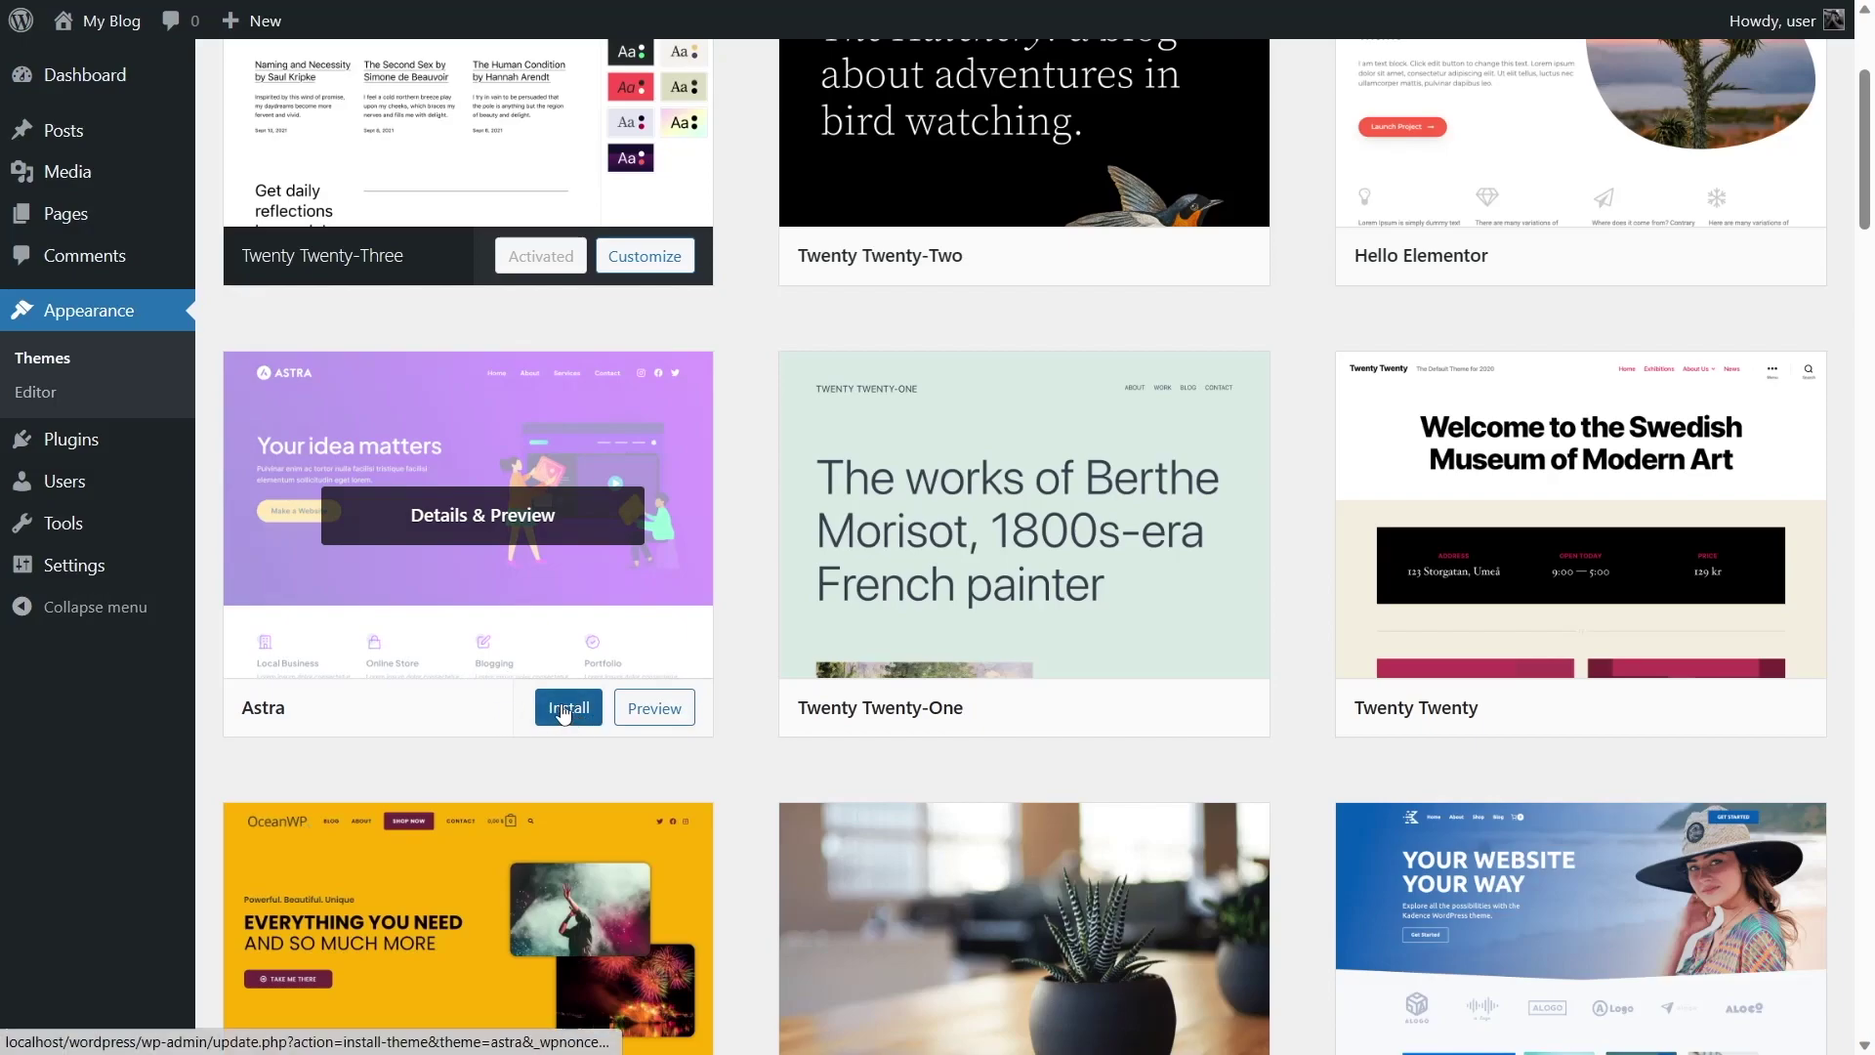
left_click(571, 713)
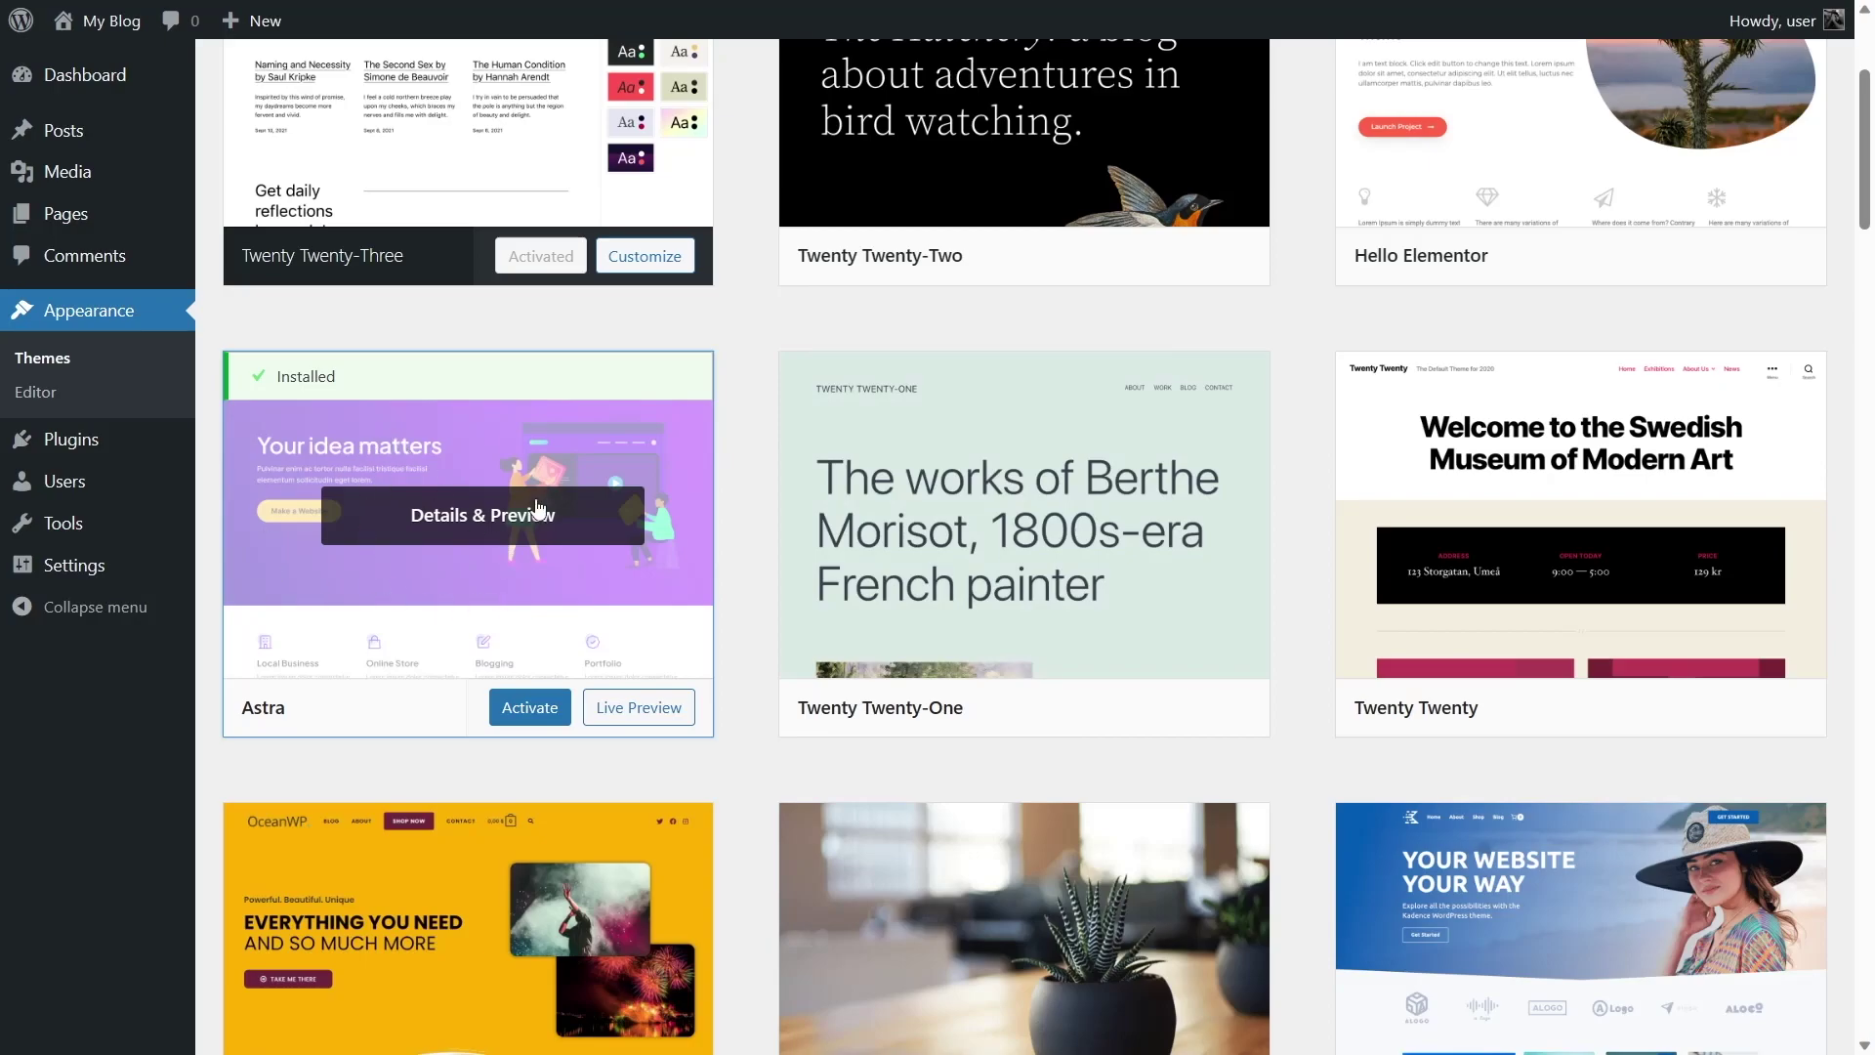
Open the site's list of installed themes and activate Astra in place of Twenty Twenty-Three
scroll(517, 529, "up", 3)
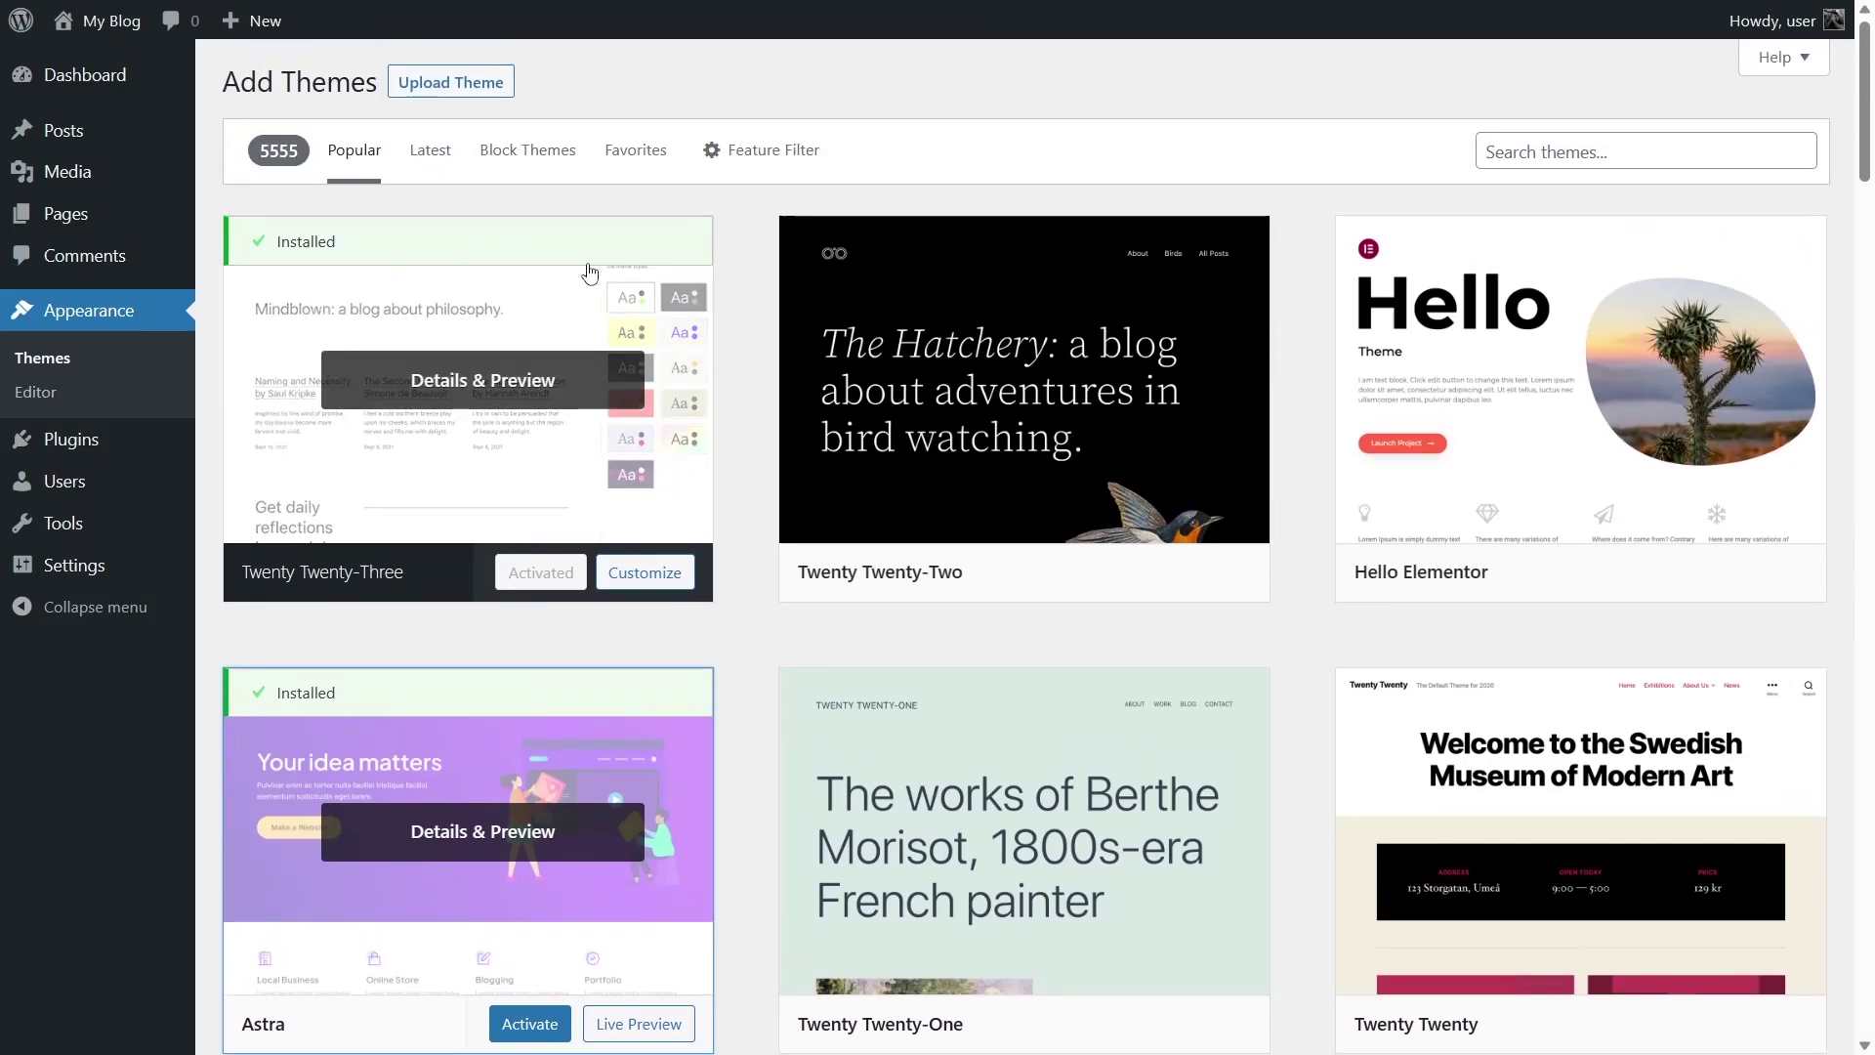
scroll(662, 404, "down", 3)
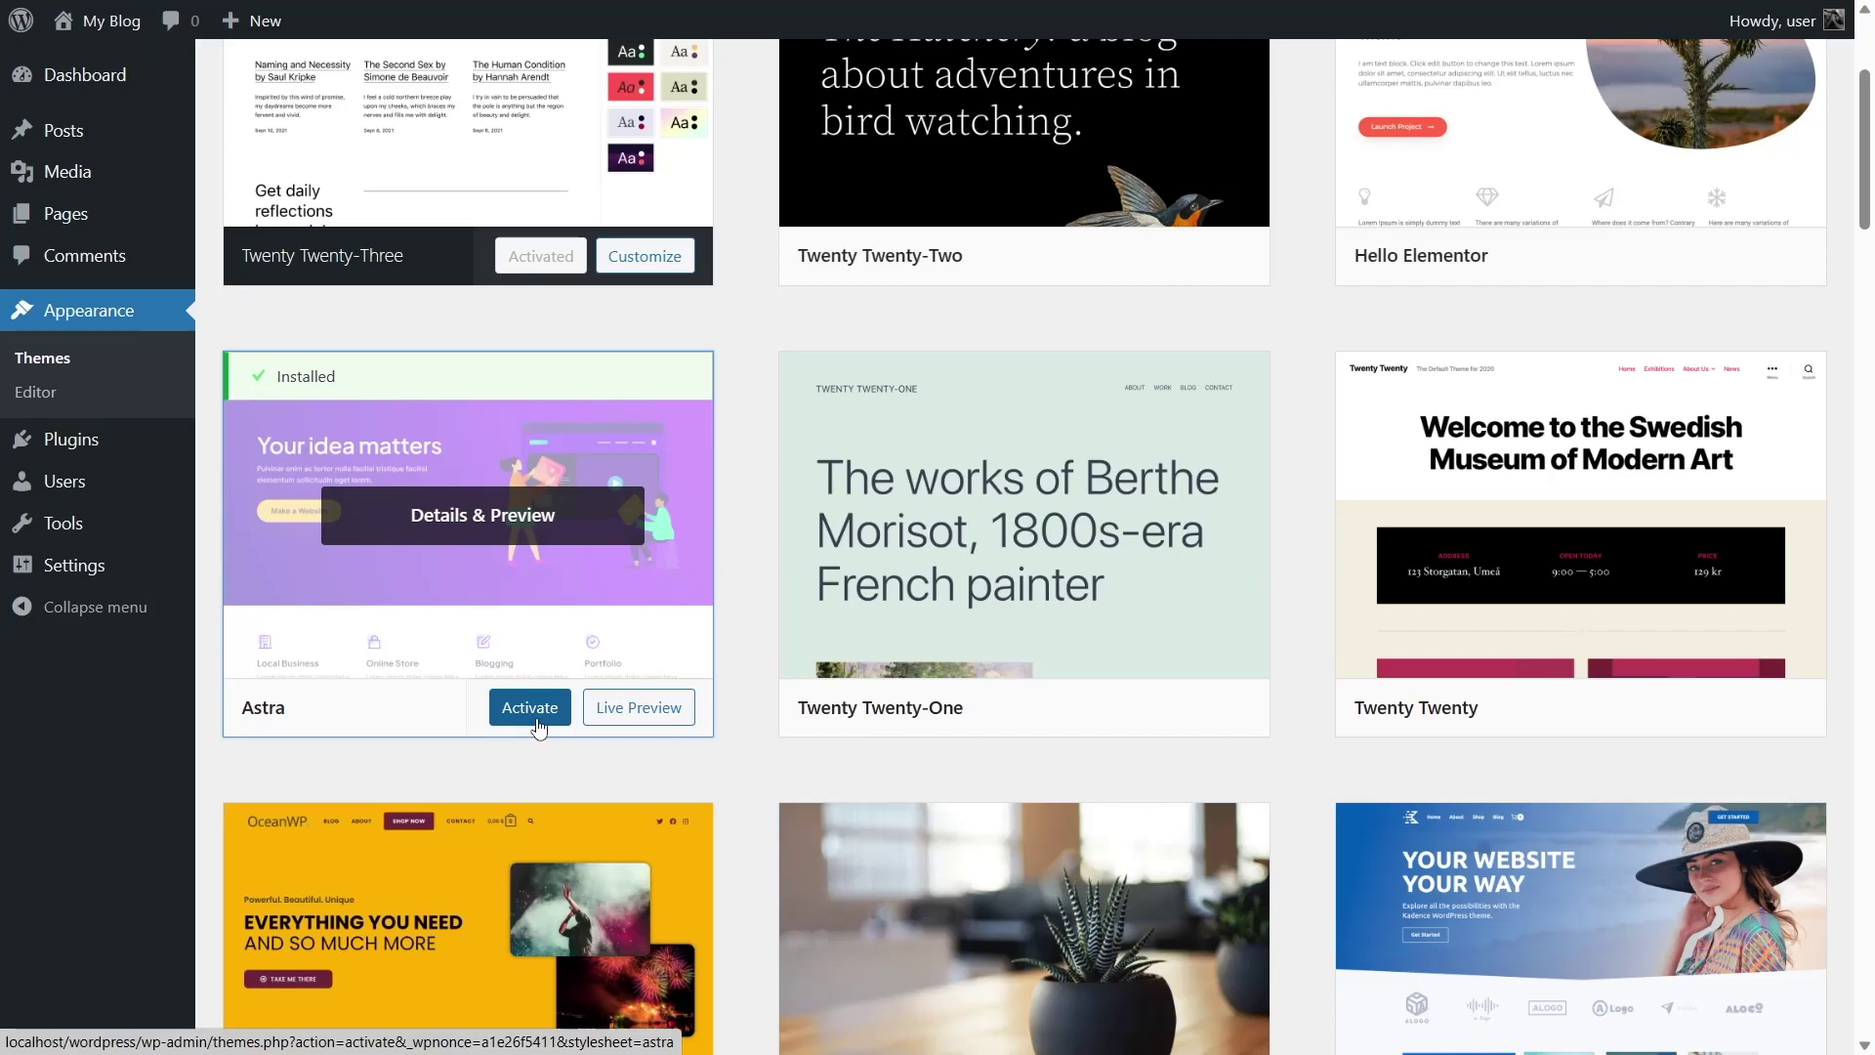
scroll(536, 728, "up", 3)
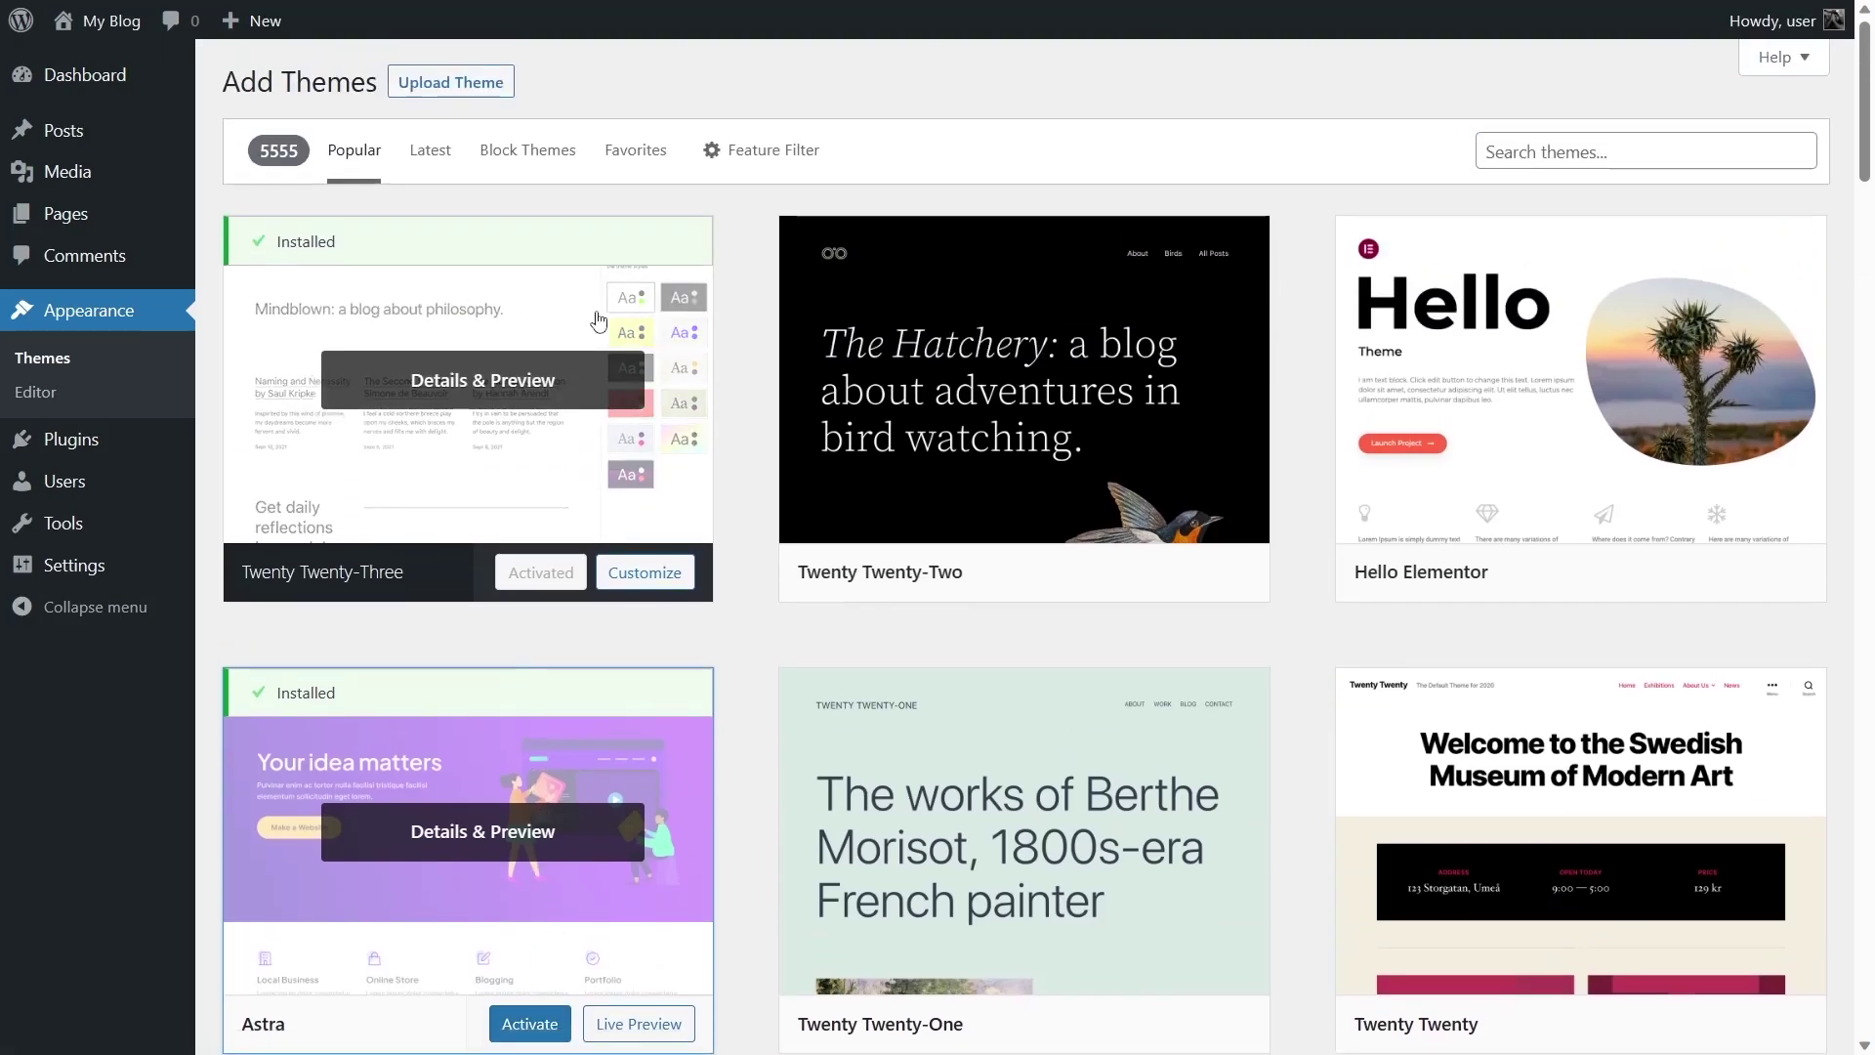
scroll(364, 425, "down", 3)
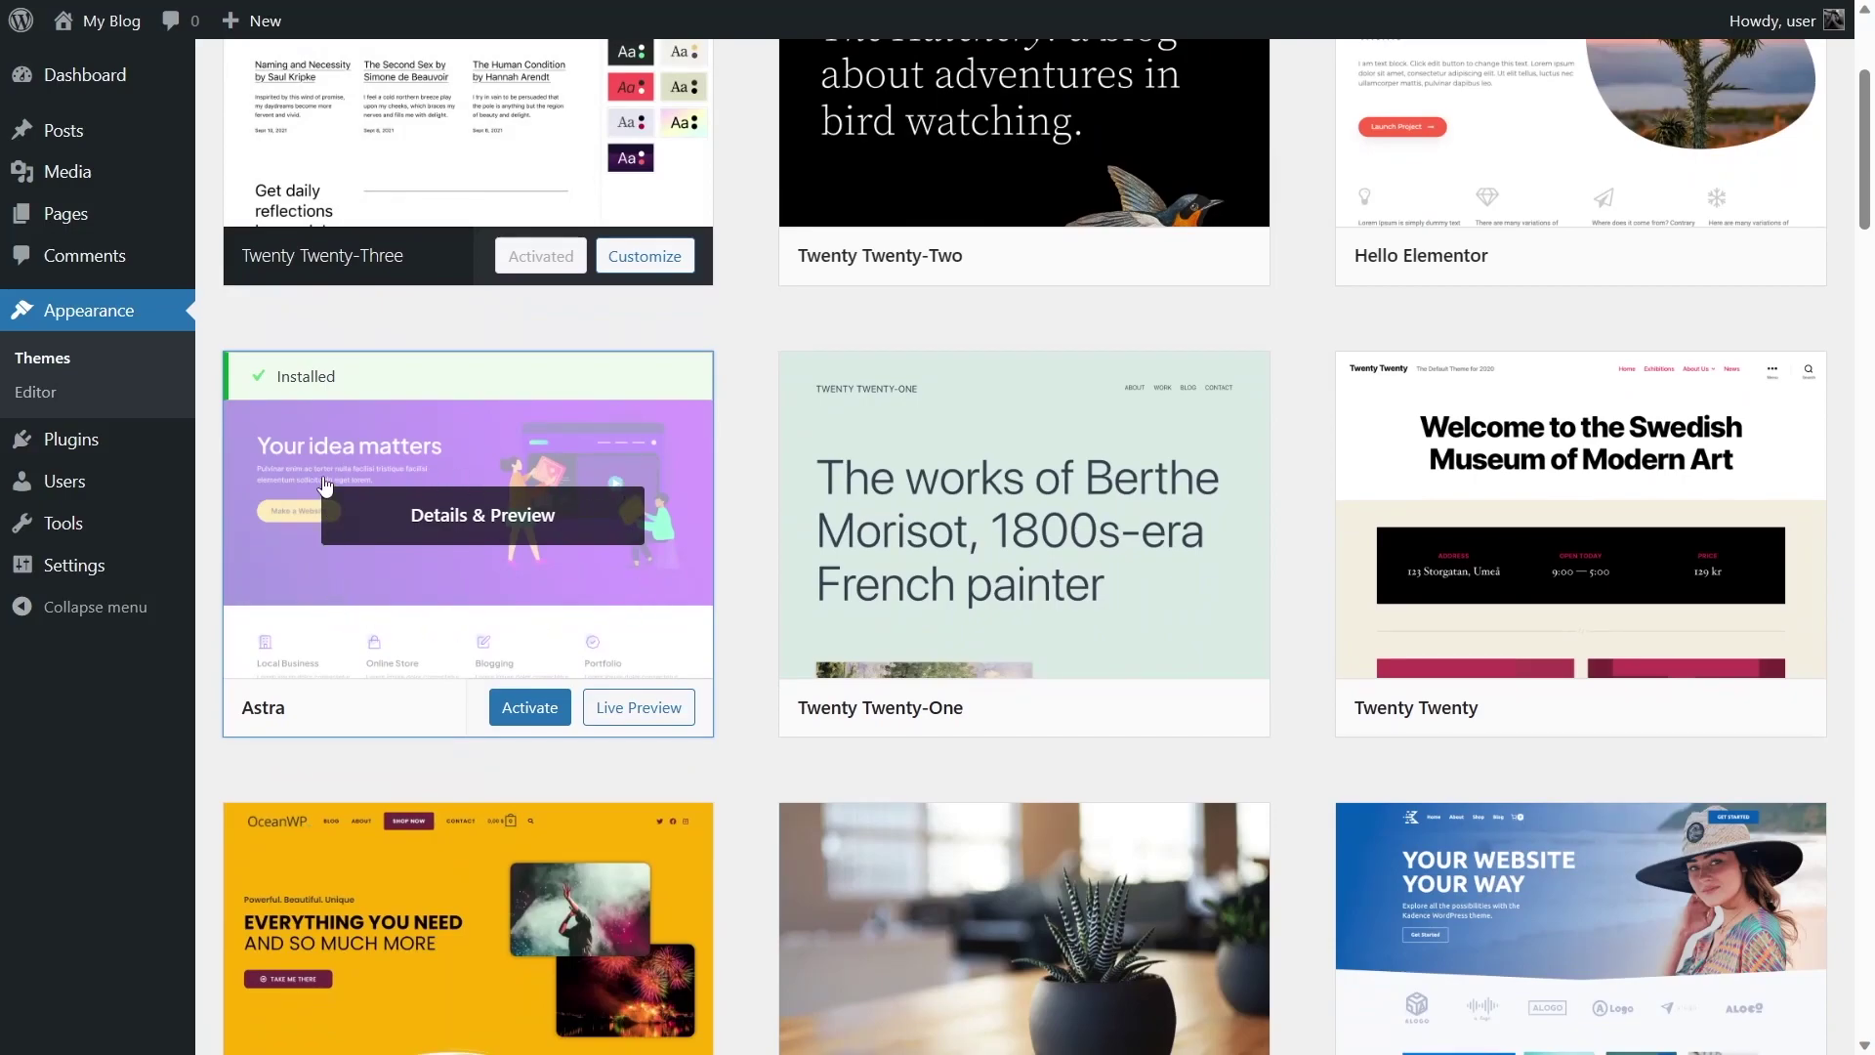
left_click(56, 359)
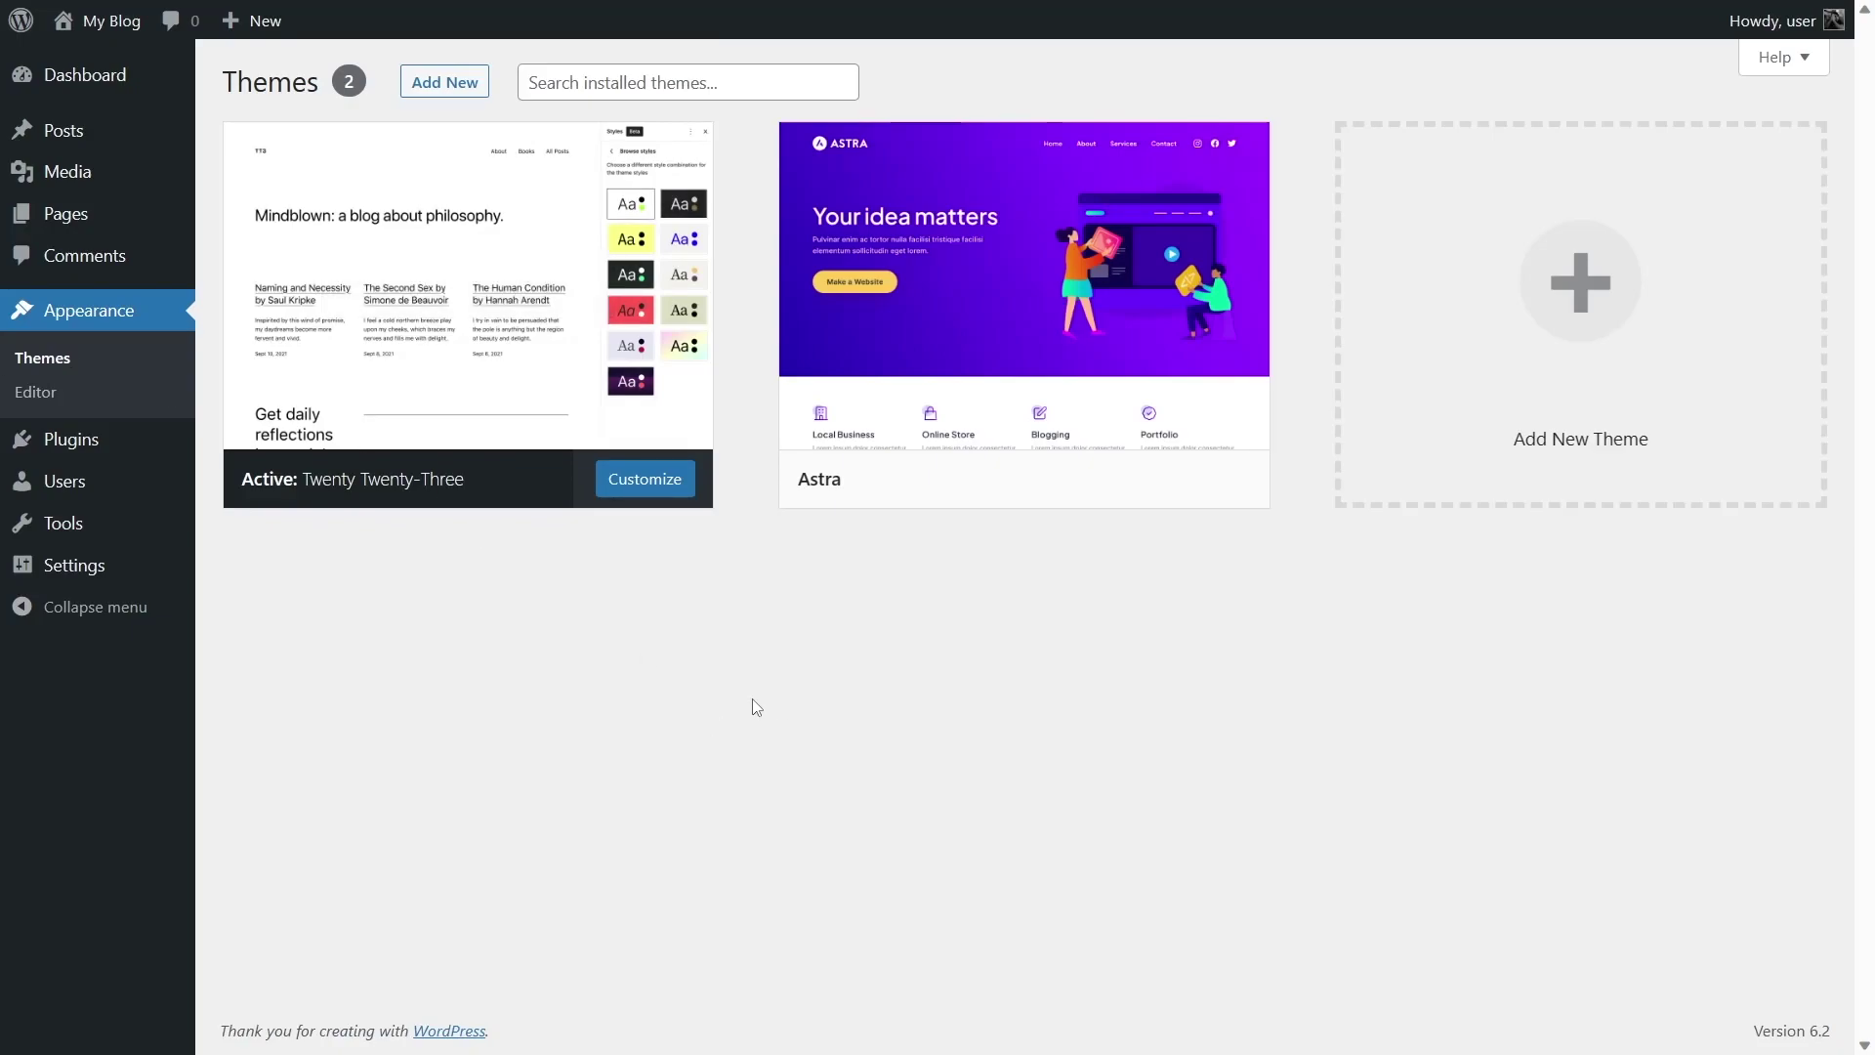
mouse_move(460, 344)
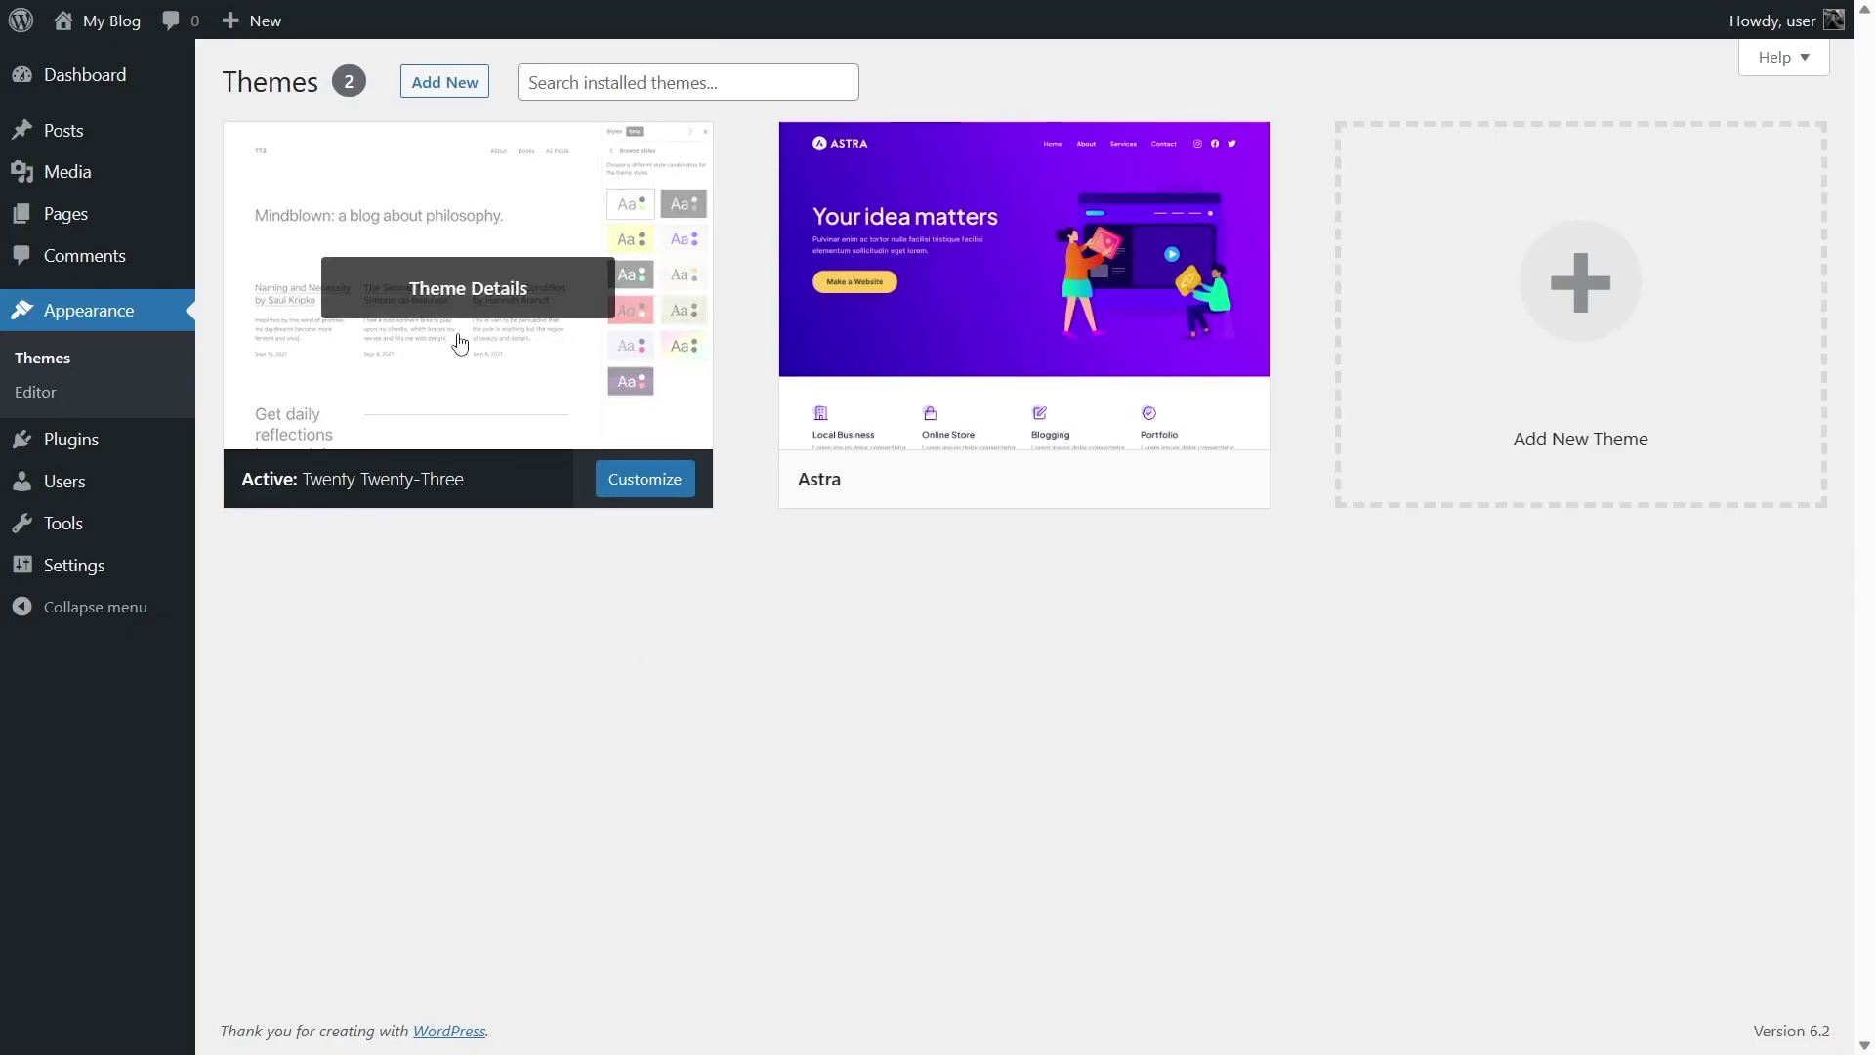
mouse_move(1017, 313)
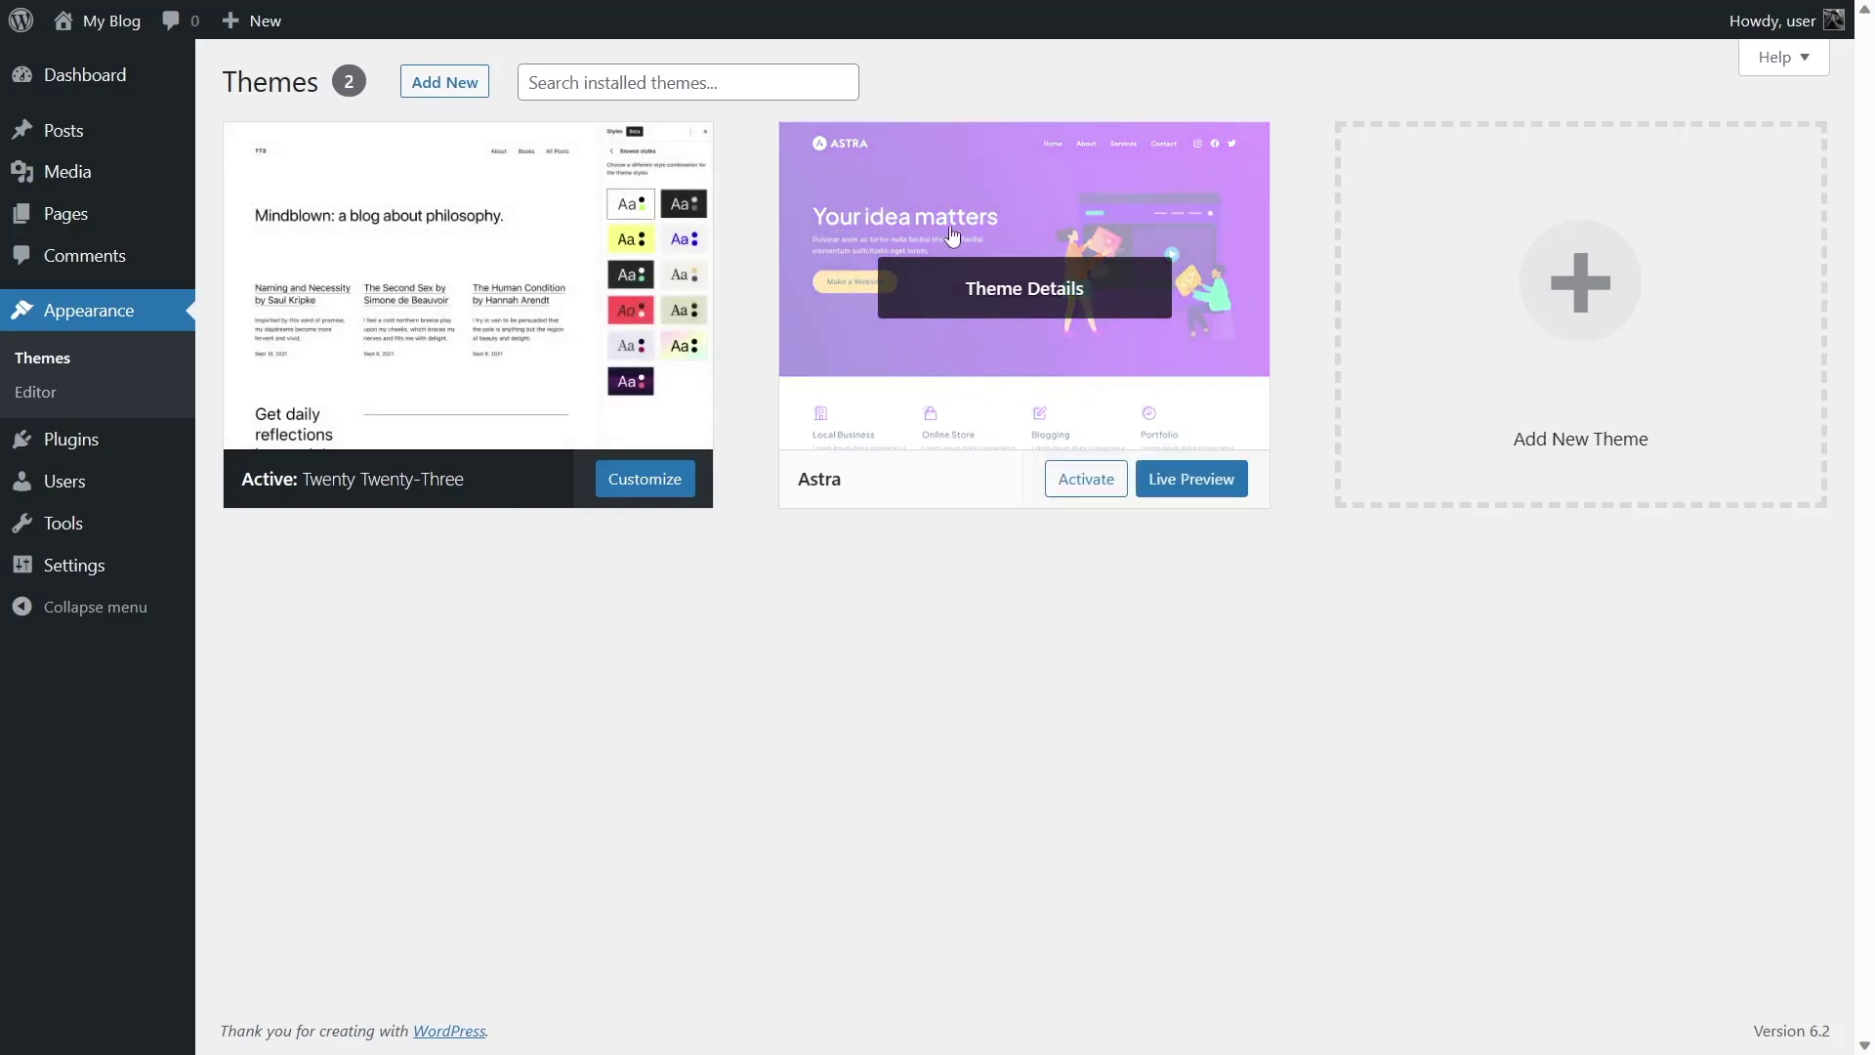
left_click(1099, 499)
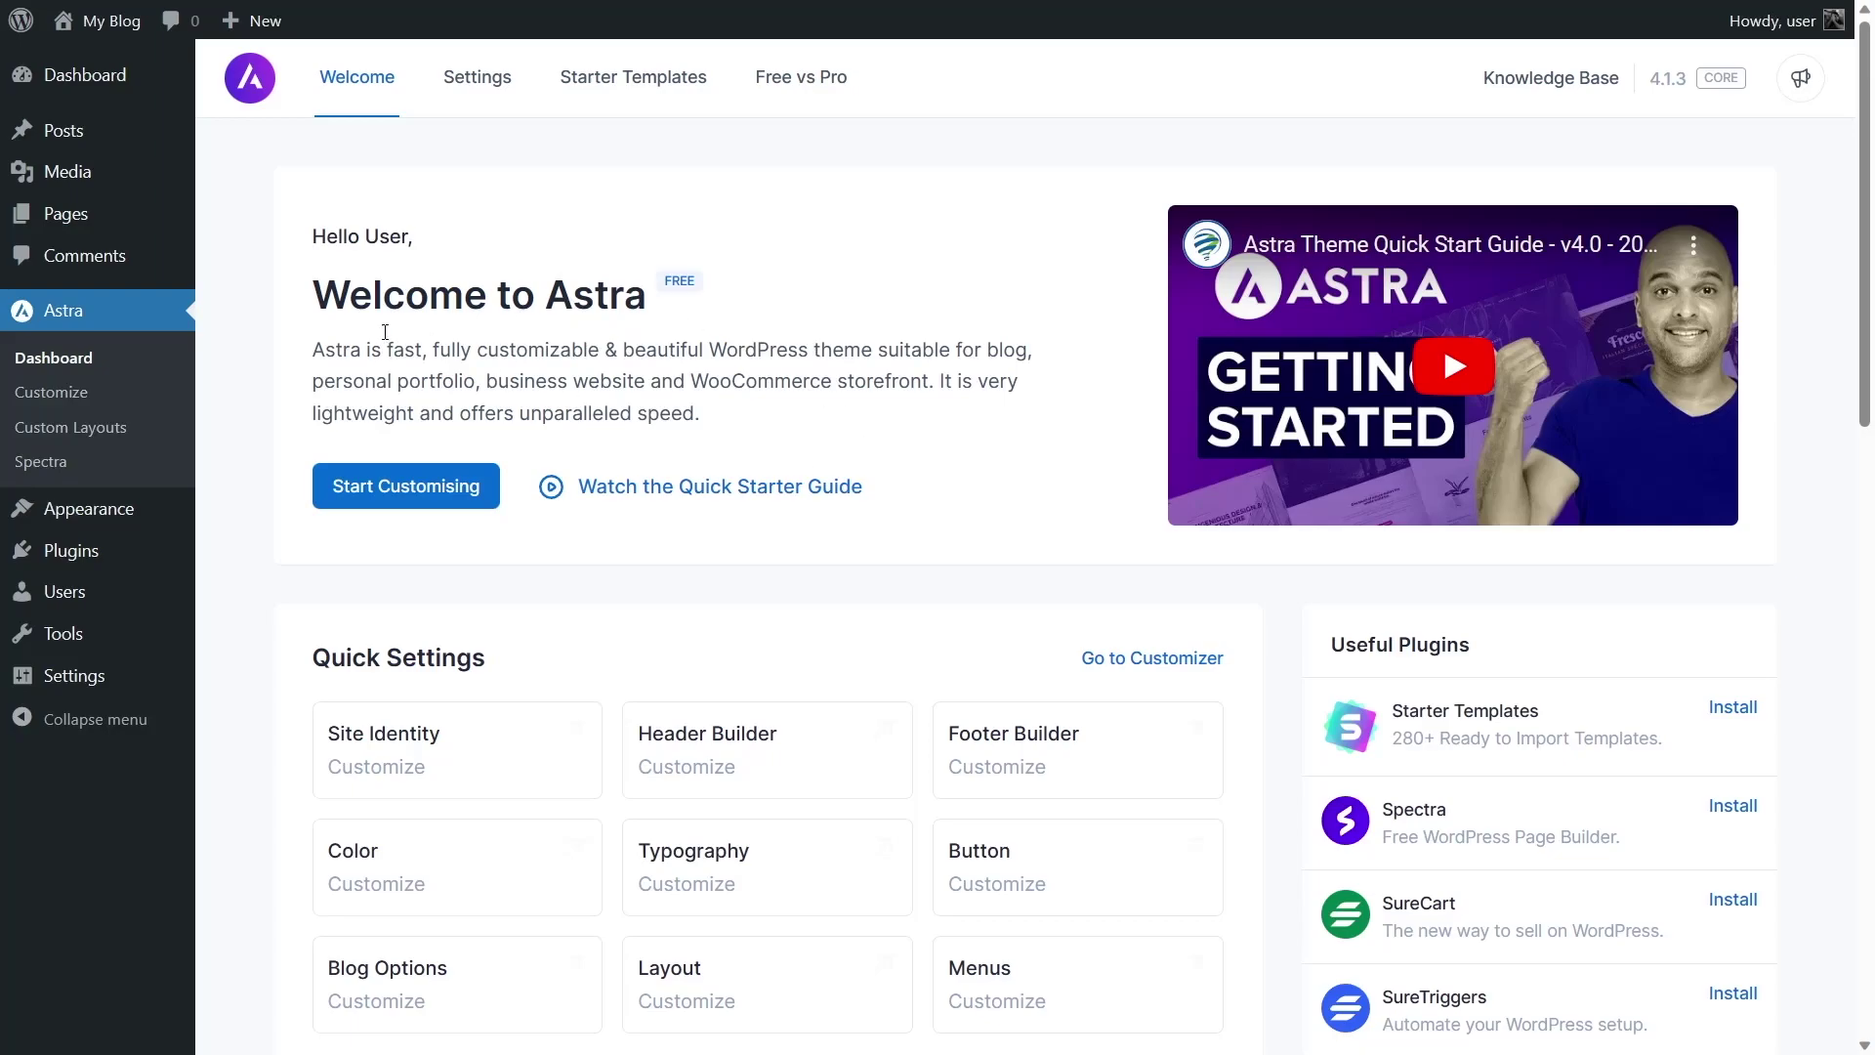
Look through the Astra welcome page, including Quick Settings, Useful Plugins and the Astra Pro modules
scroll(728, 343, "down", 3)
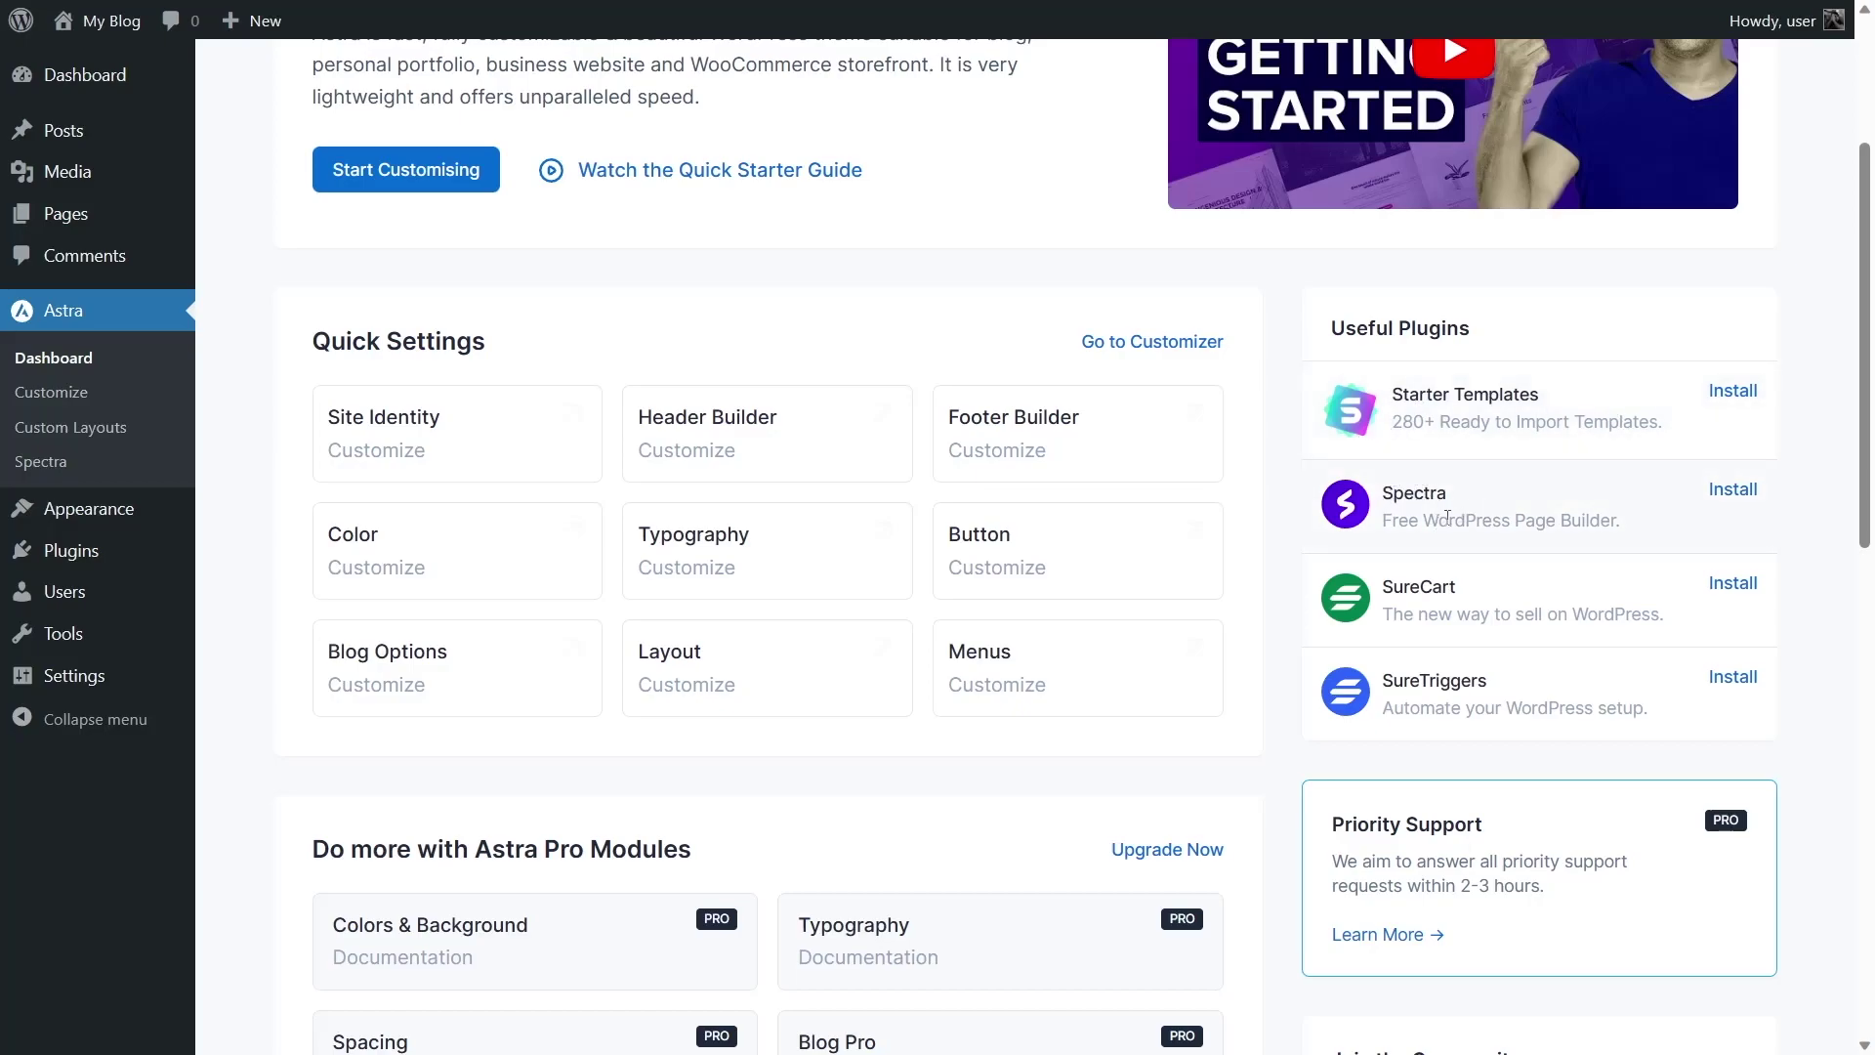
scroll(1509, 524, "down", 2)
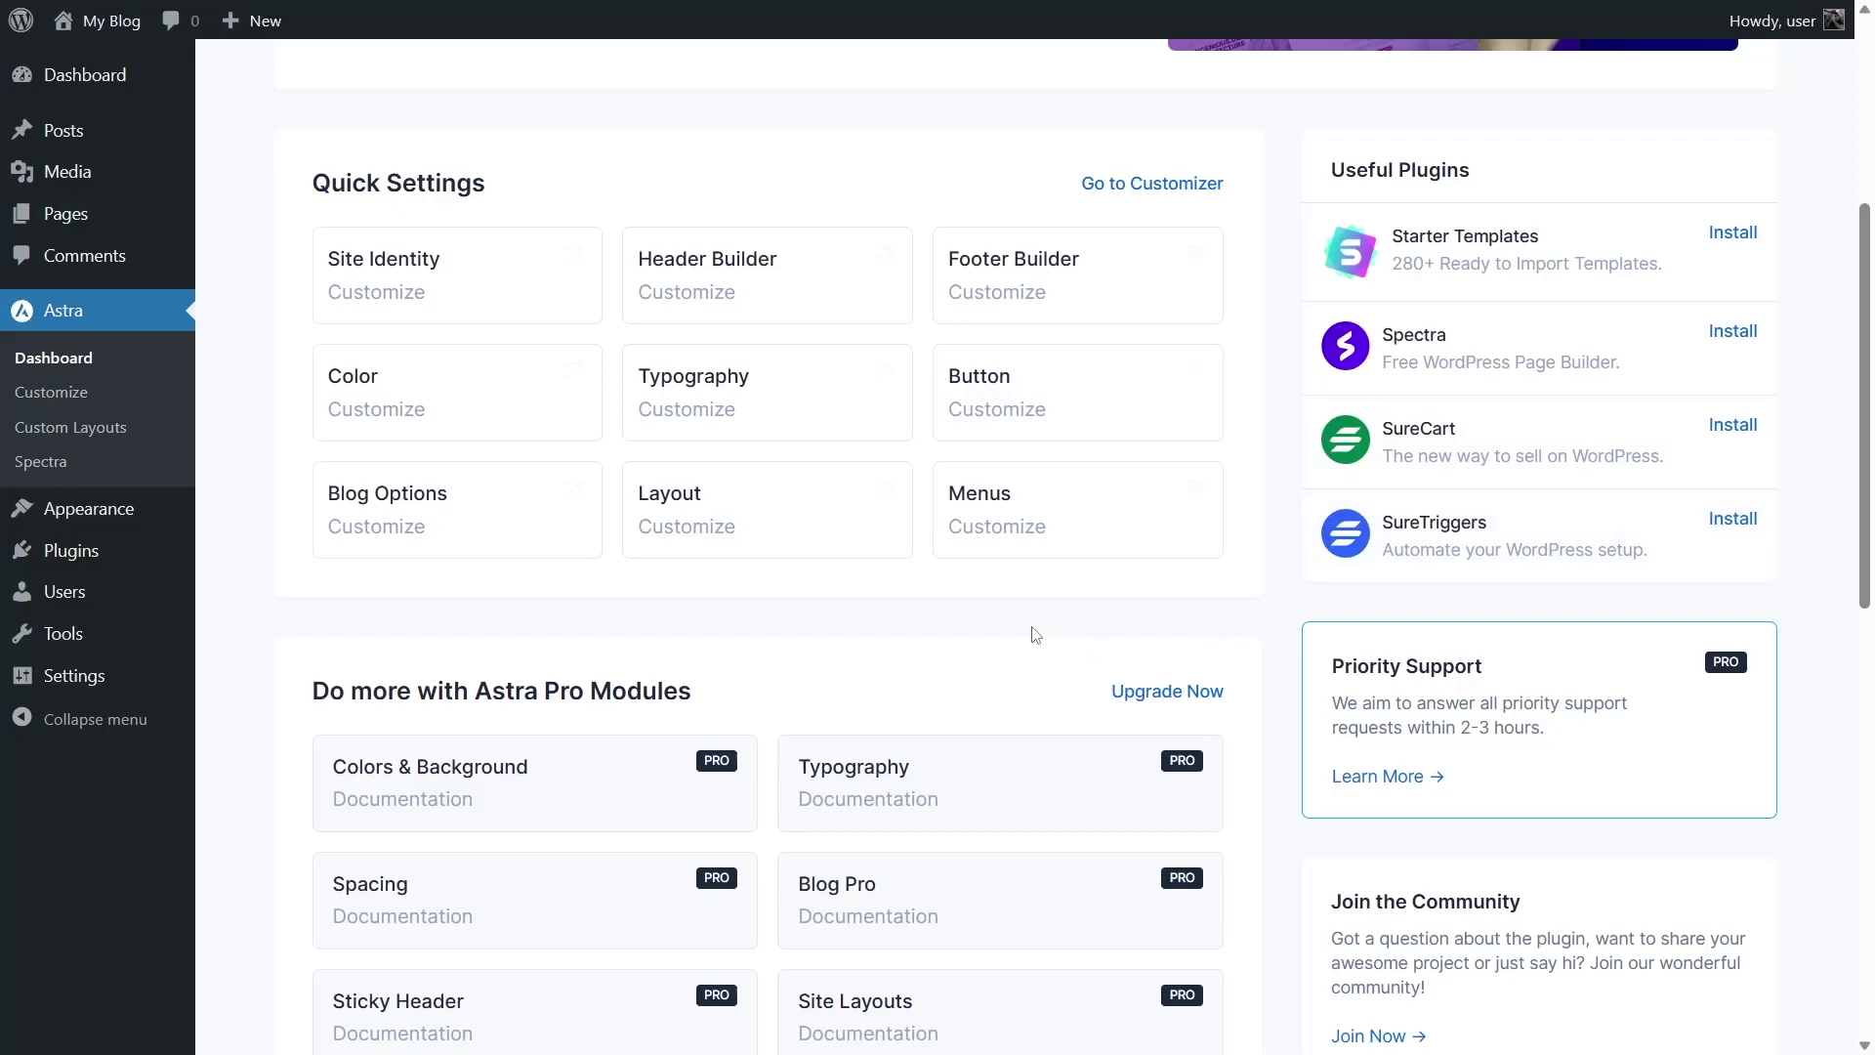
scroll(1012, 652, "up", 5)
scroll(984, 615, "down", 16)
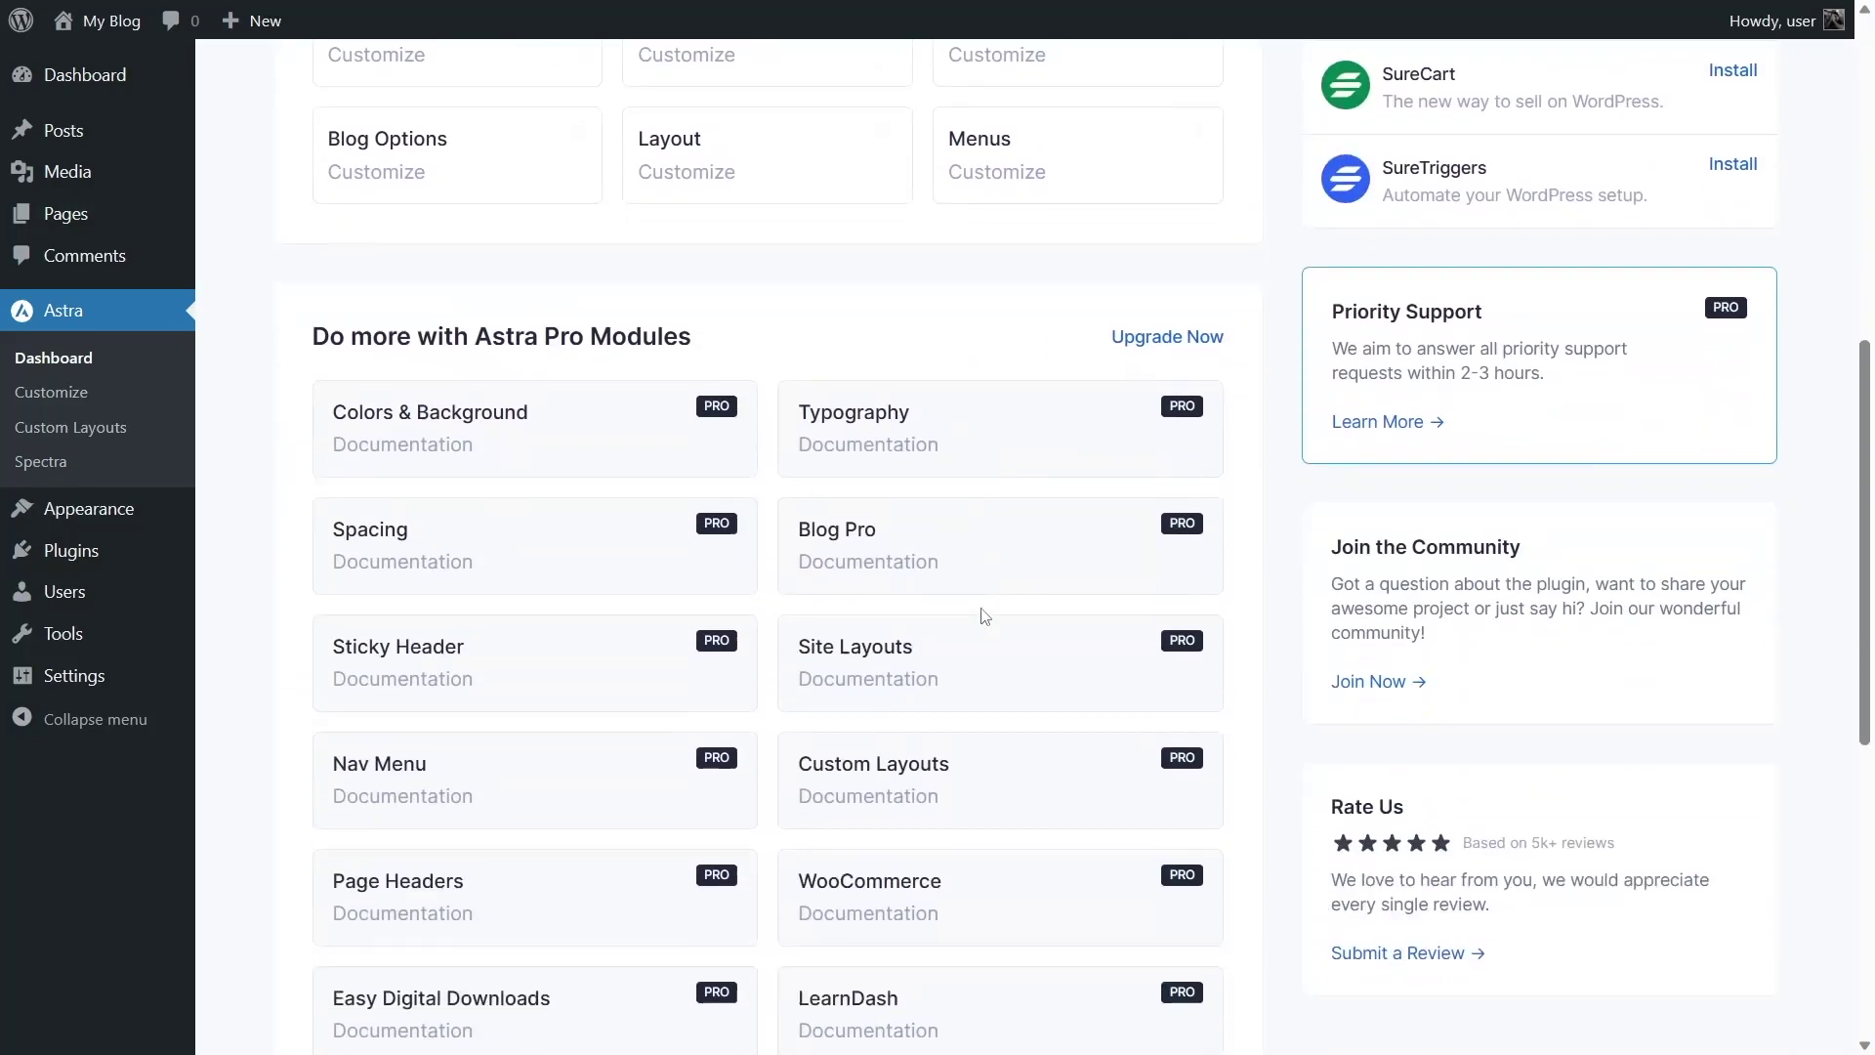
scroll(984, 615, "up", 6)
scroll(984, 615, "up", 6)
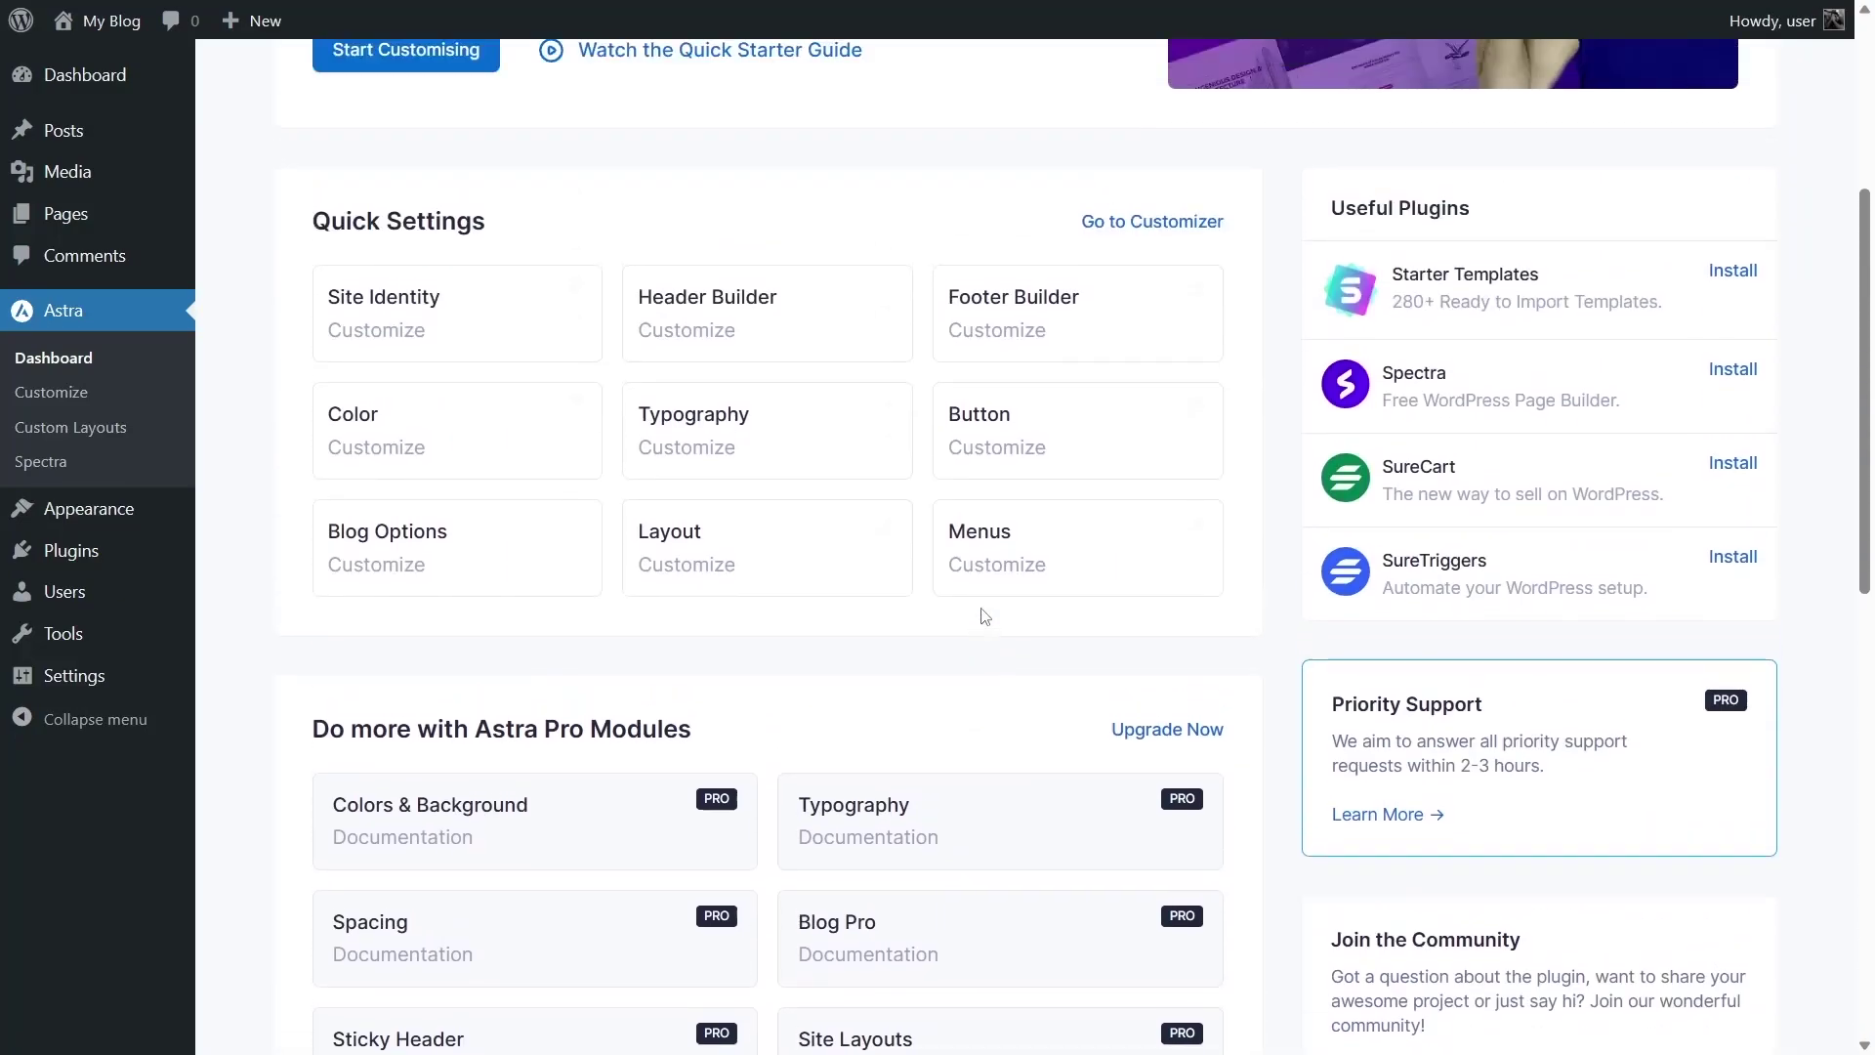
scroll(985, 615, "down", 5)
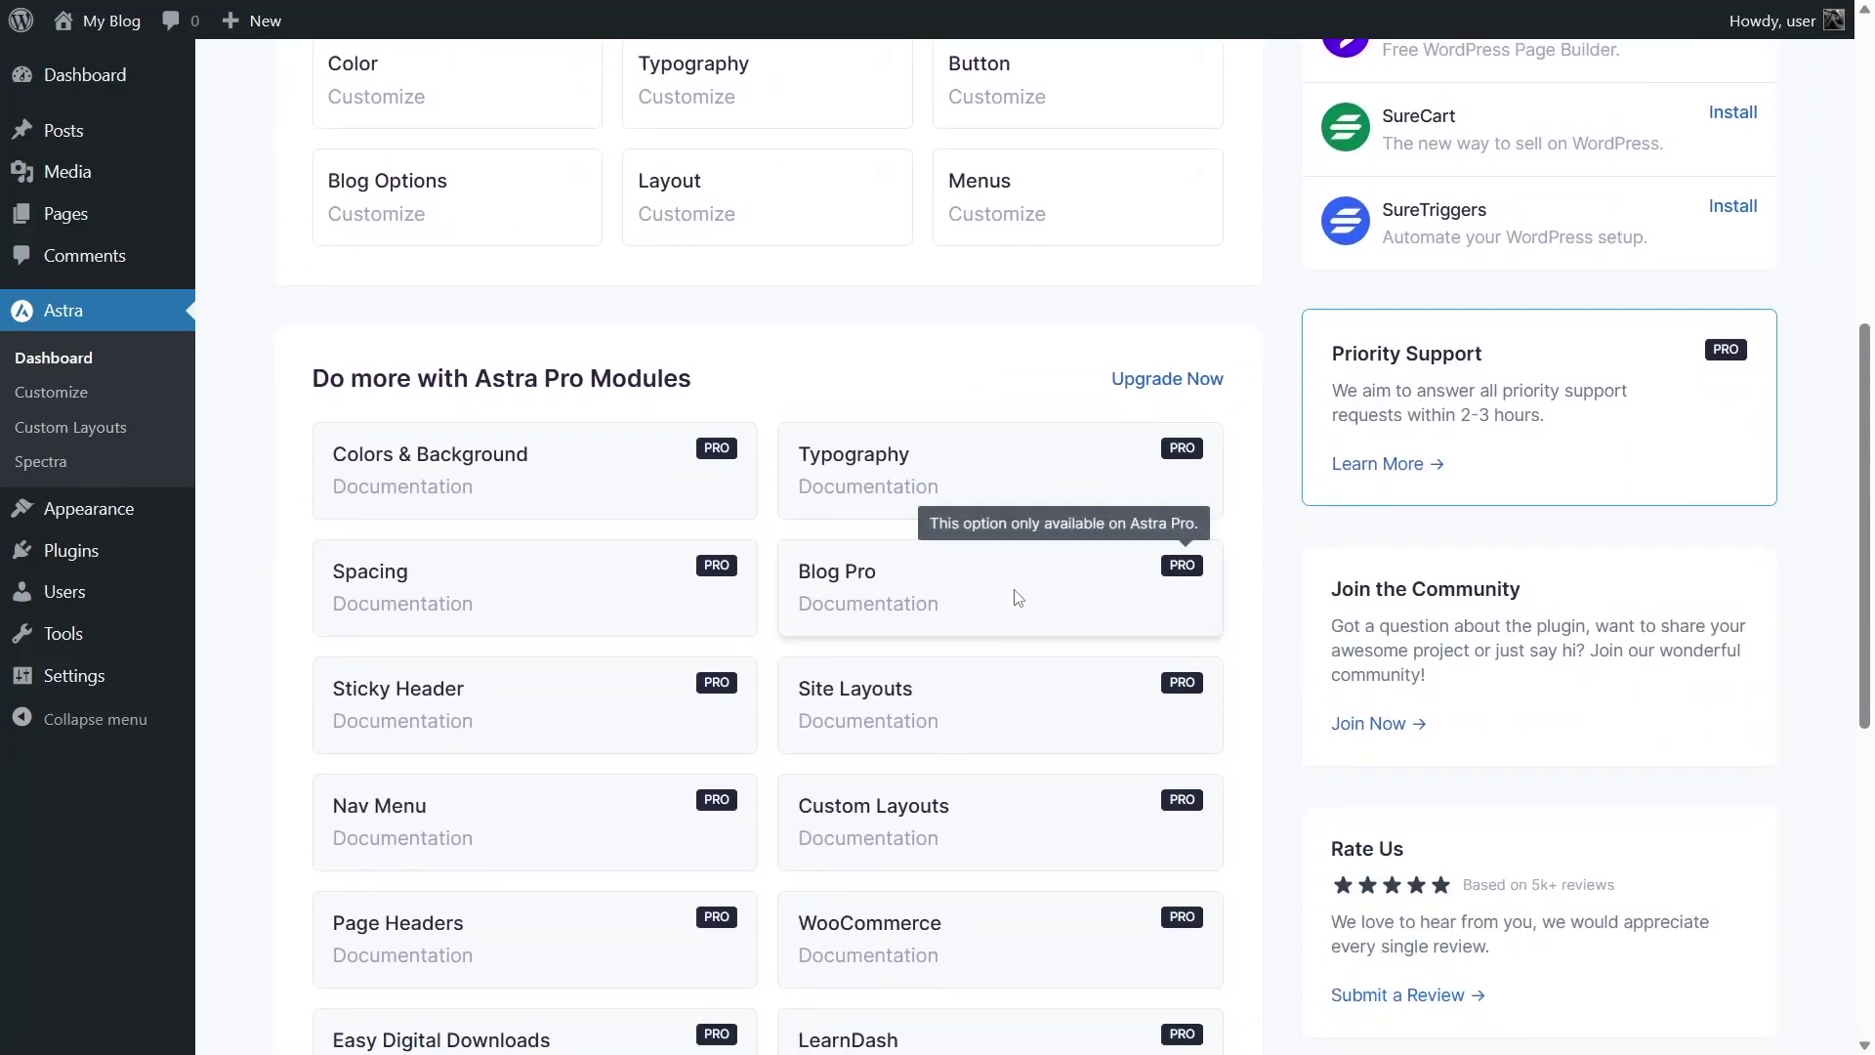
scroll(992, 615, "up", 10)
scroll(1194, 448, "down", 6)
scroll(1193, 447, "up", 6)
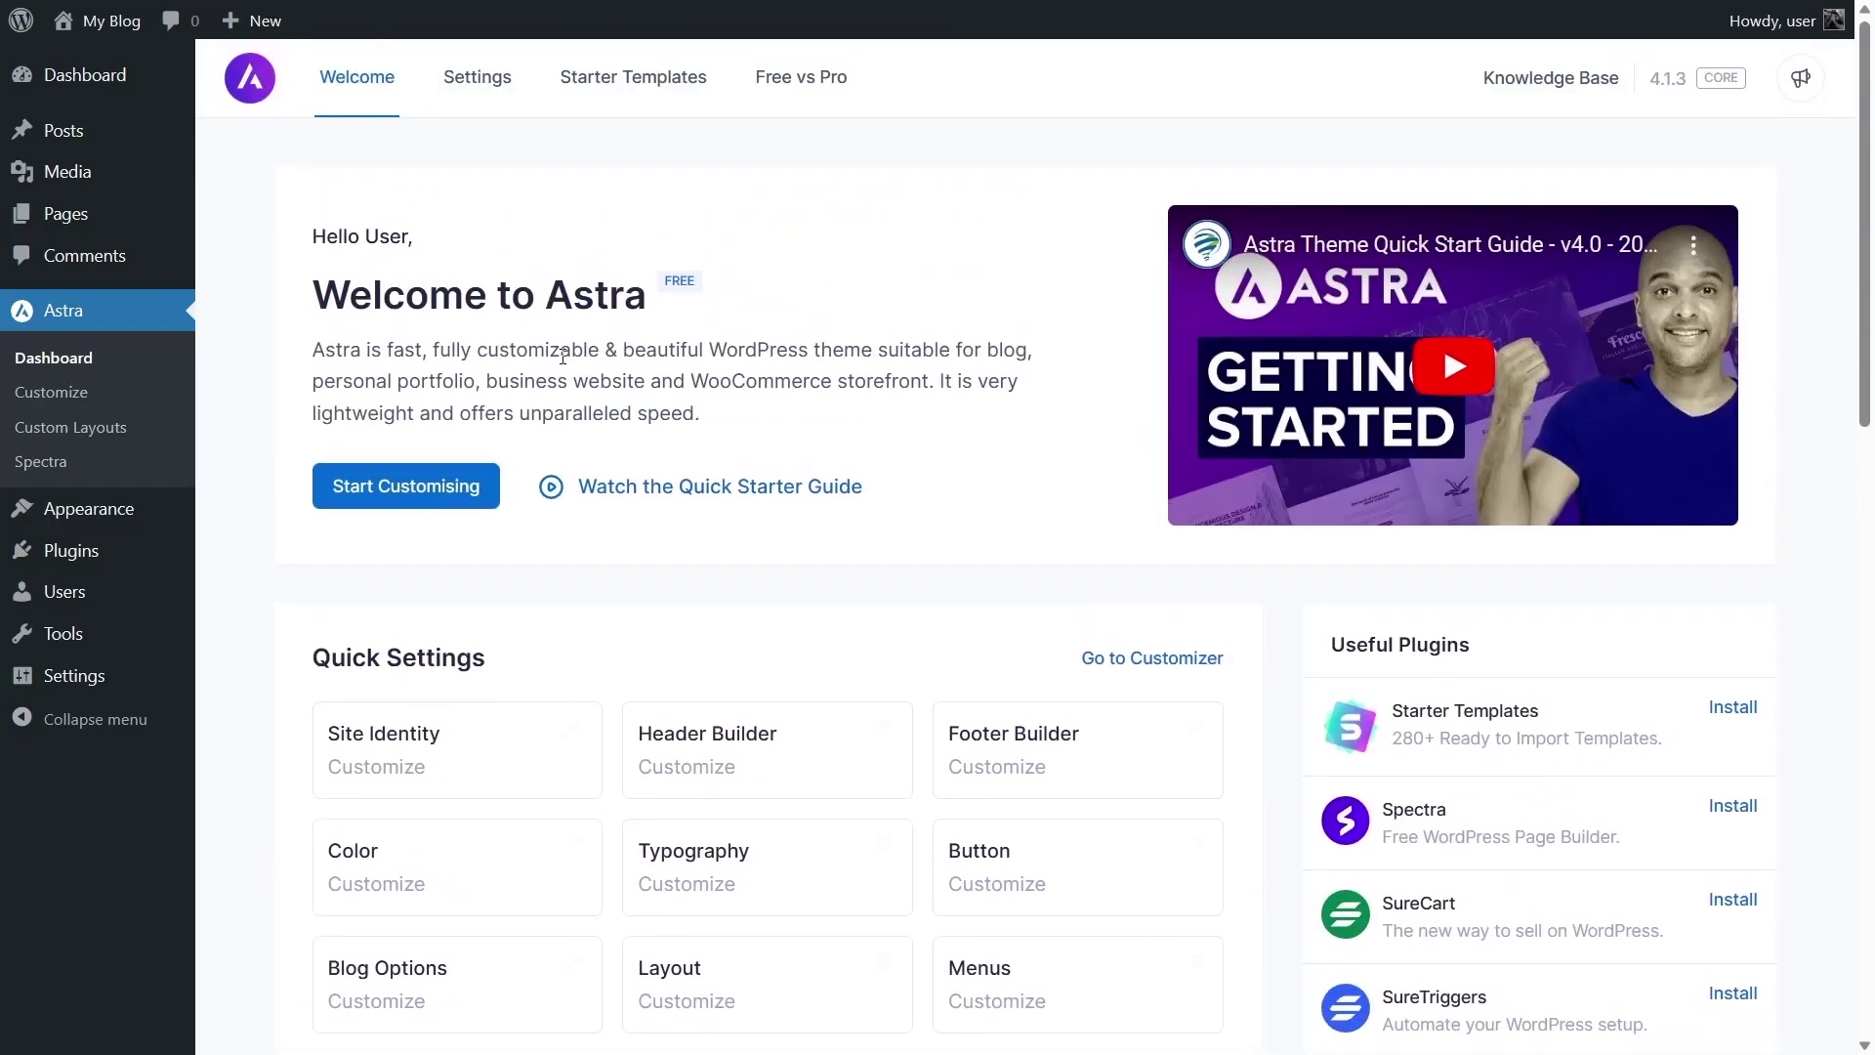
Visit the My Blog site to view it with the Astra theme, and return to the WordPress dashboard
mouse_move(127, 35)
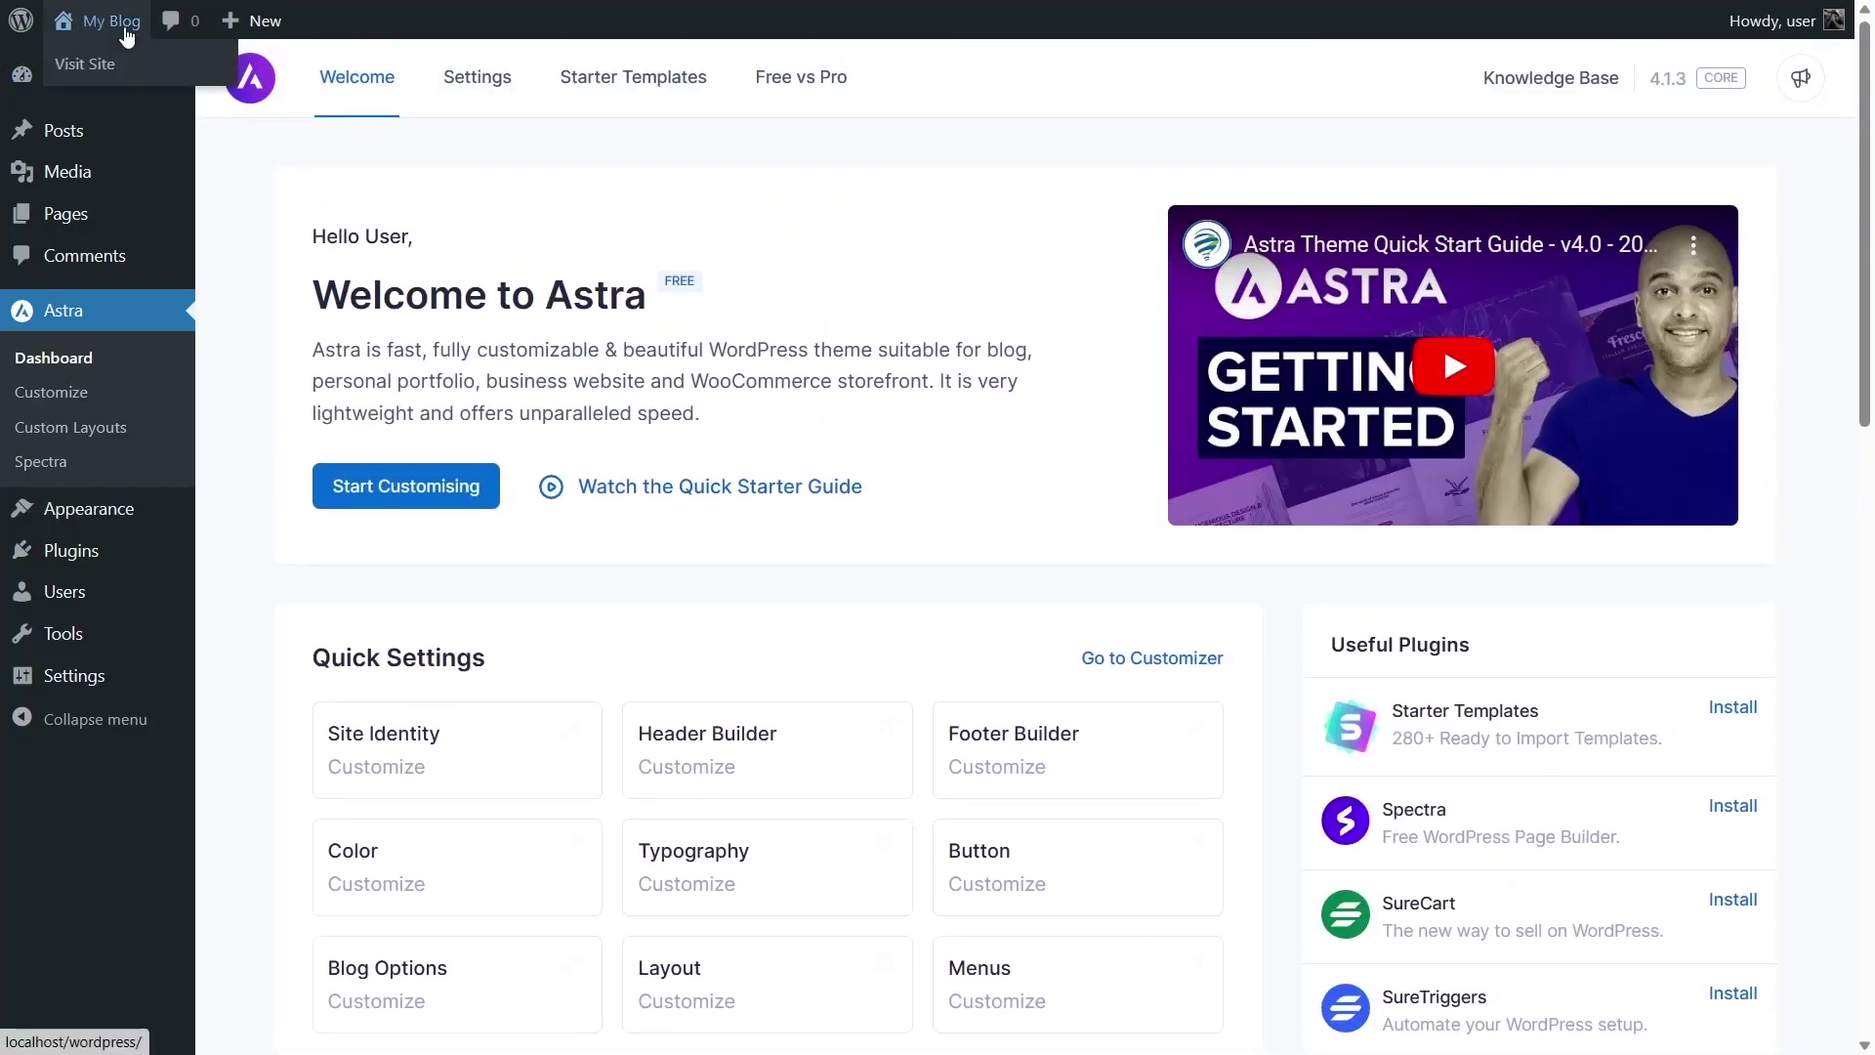
left_click(91, 62)
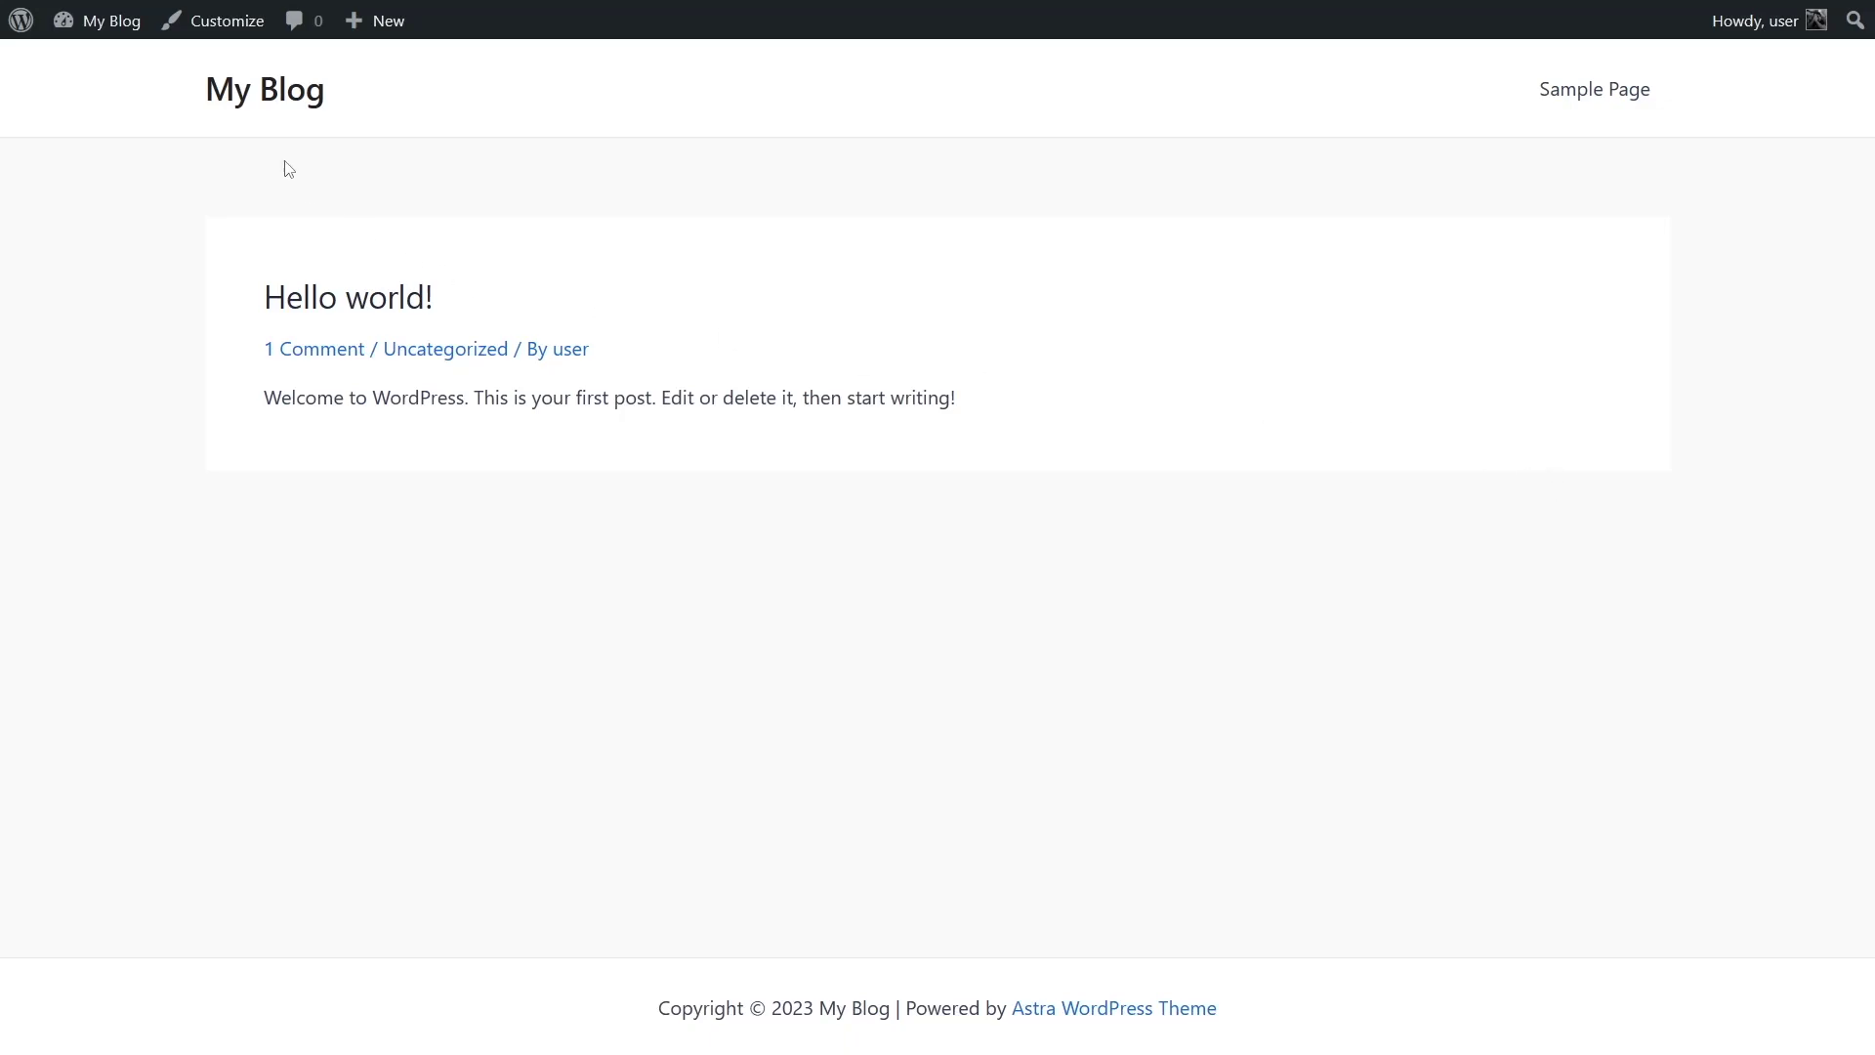
mouse_move(98, 21)
left_click(95, 68)
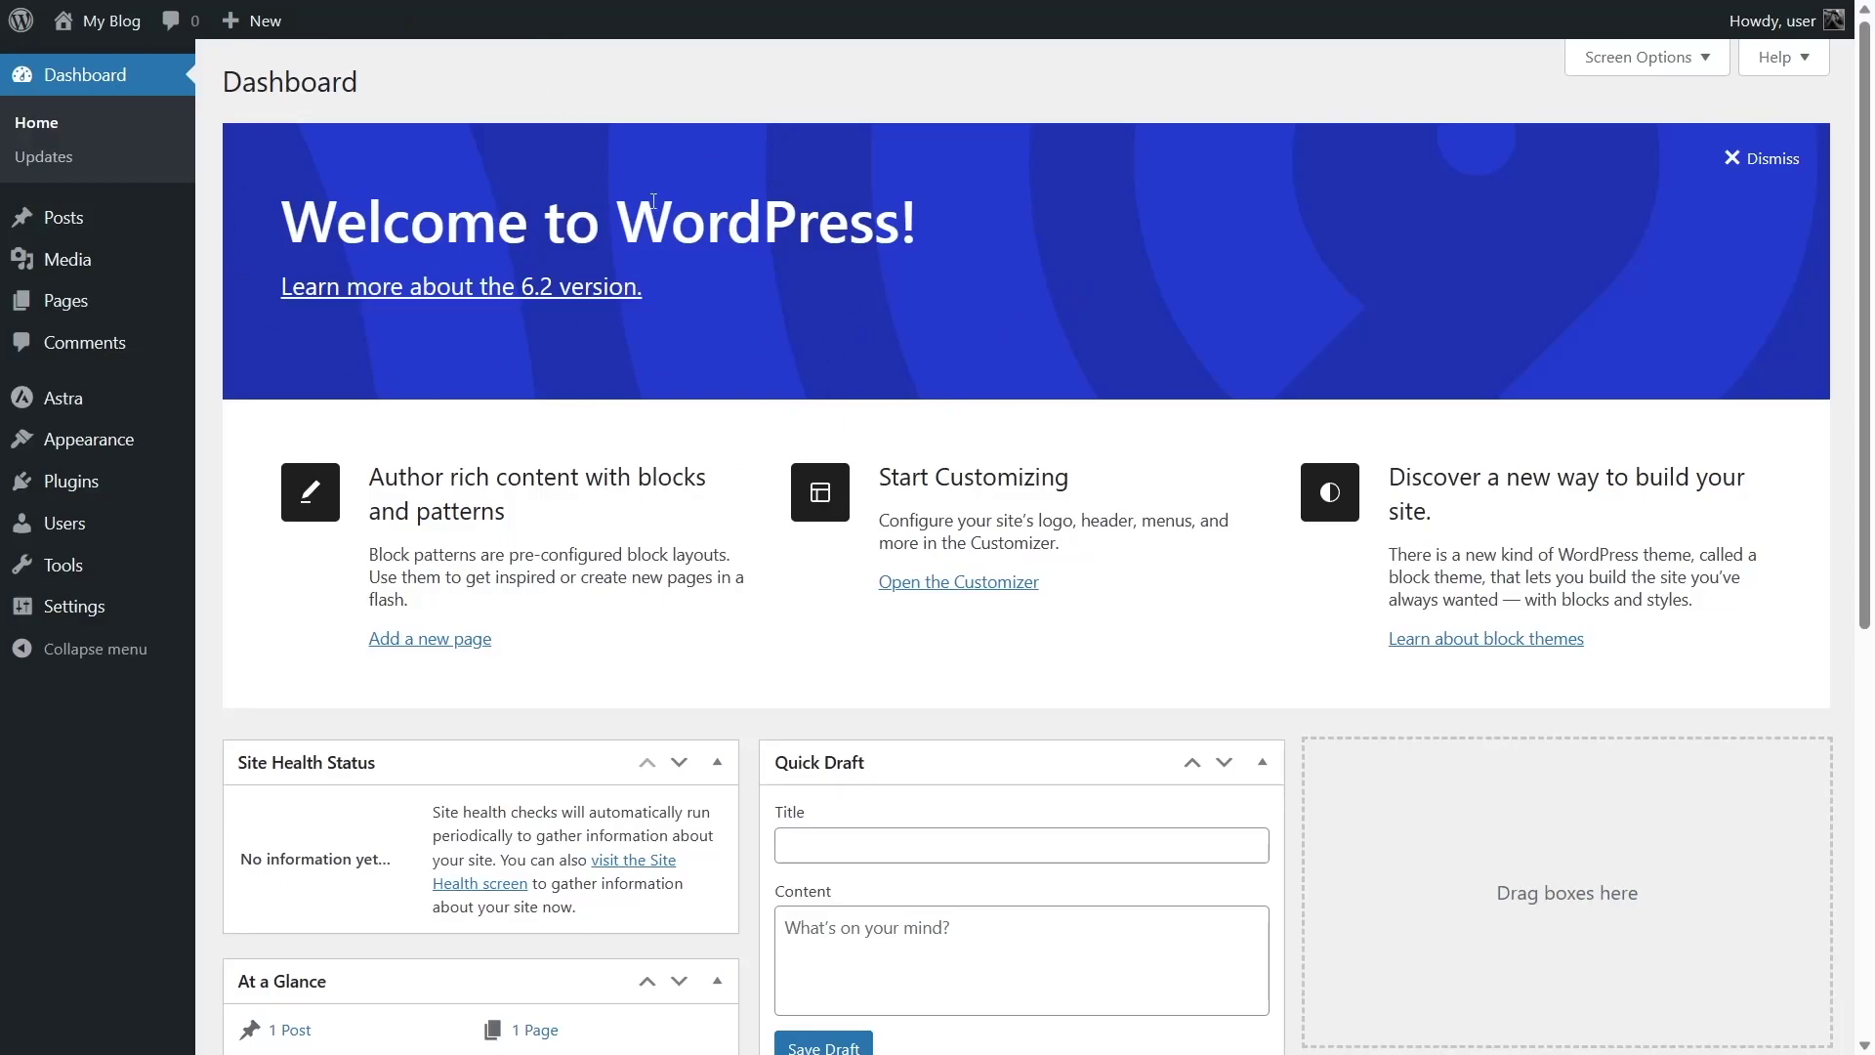
Open Starter Templates in the Astra dashboard and install and activate the plugin
mouse_move(44, 405)
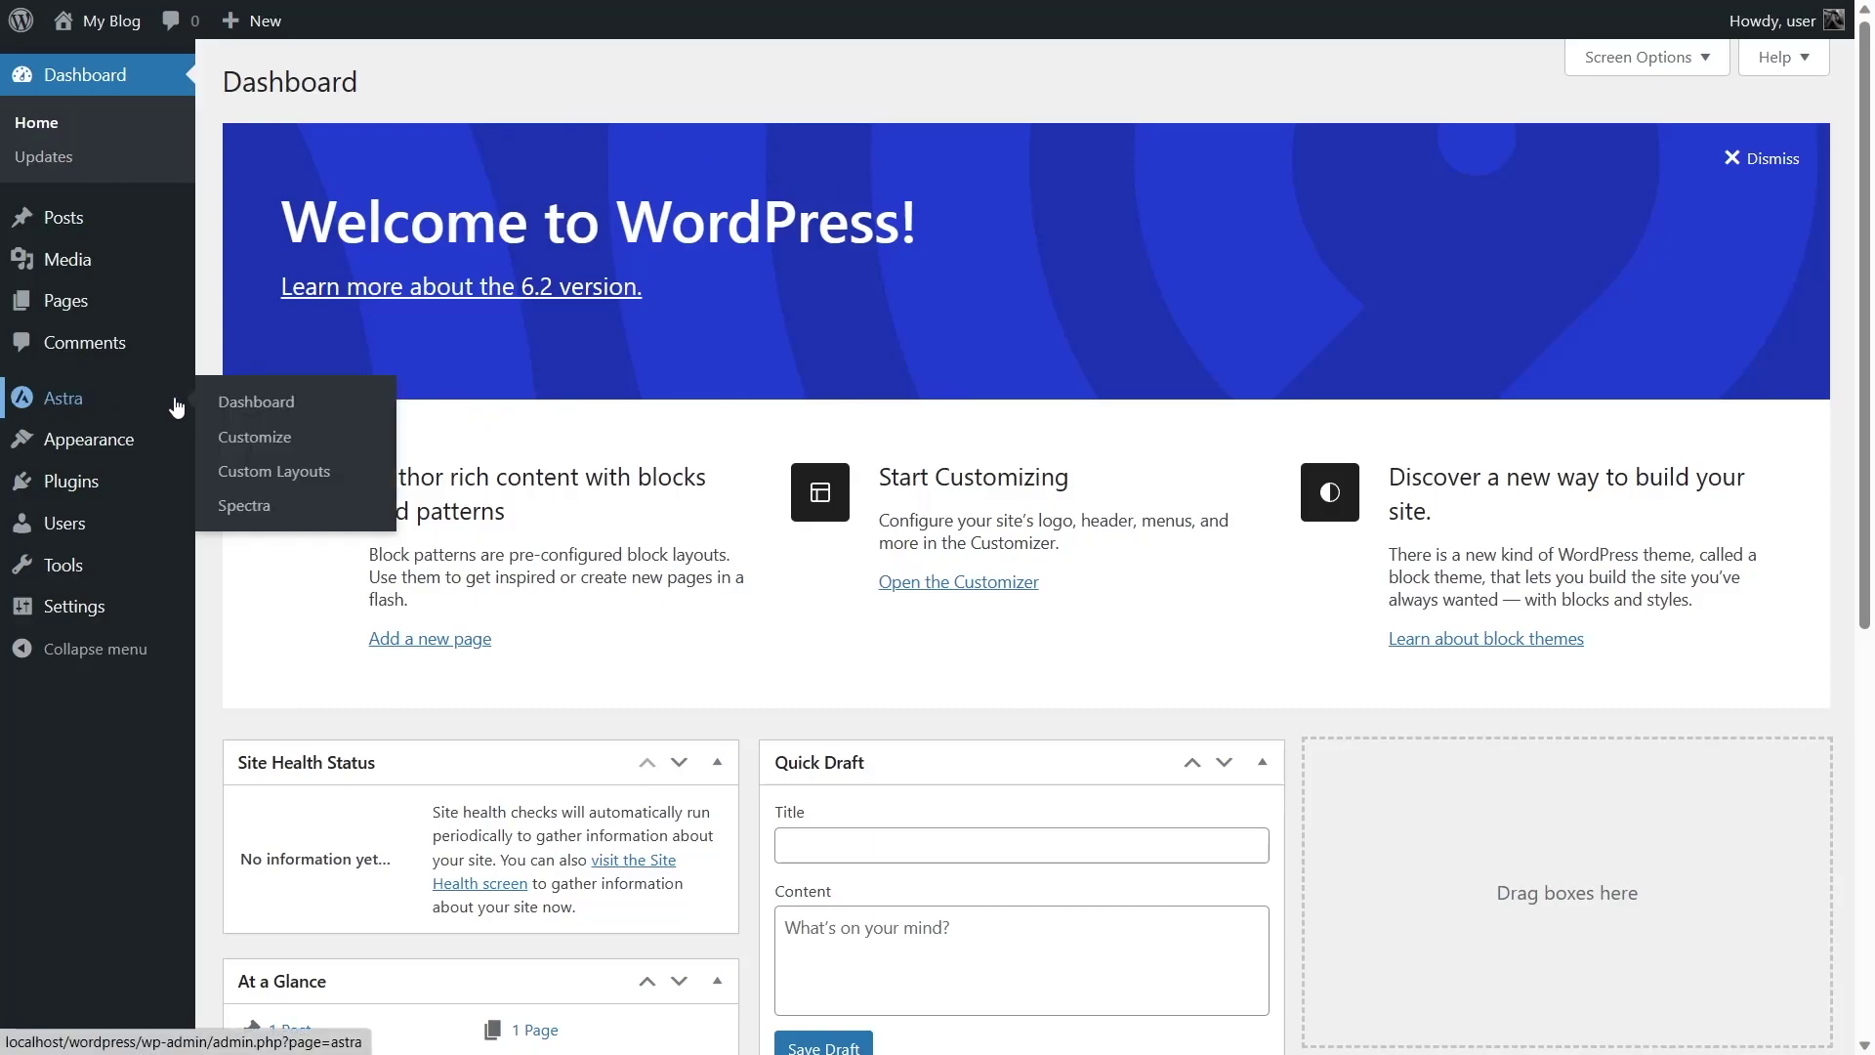
left_click(293, 406)
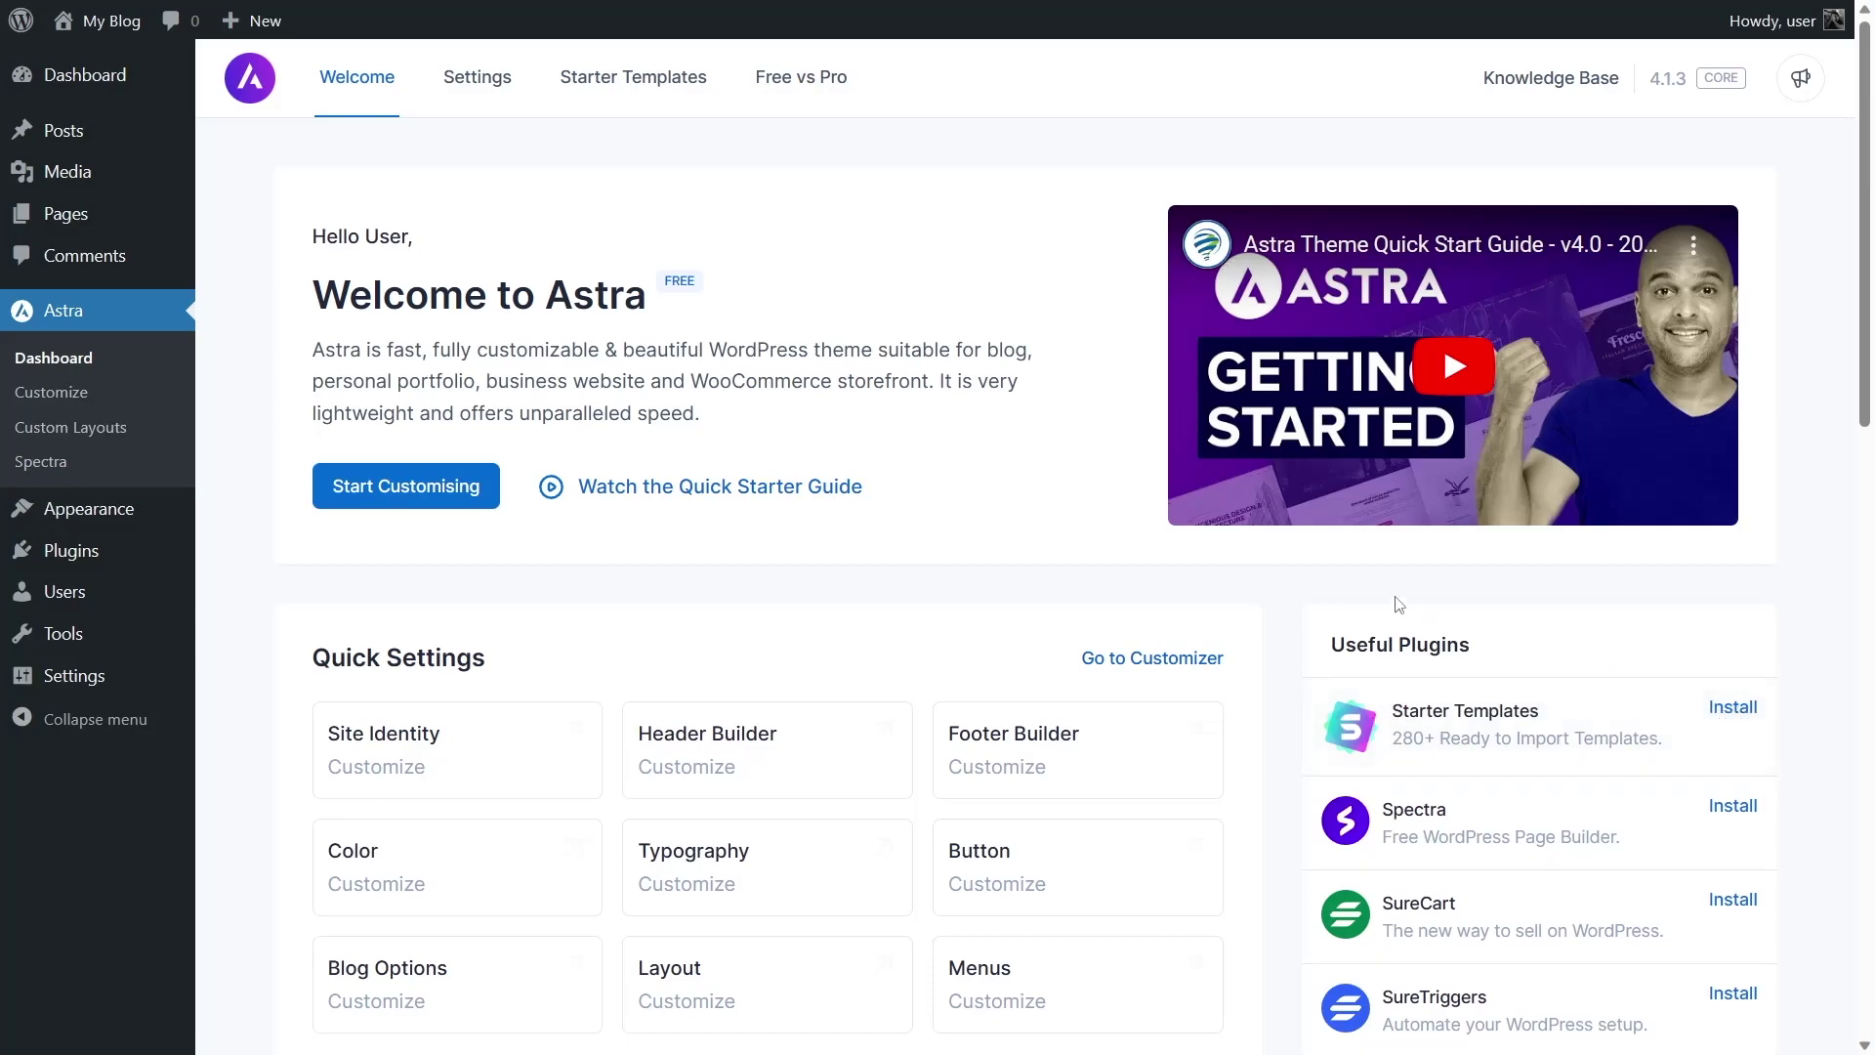
left_click(626, 97)
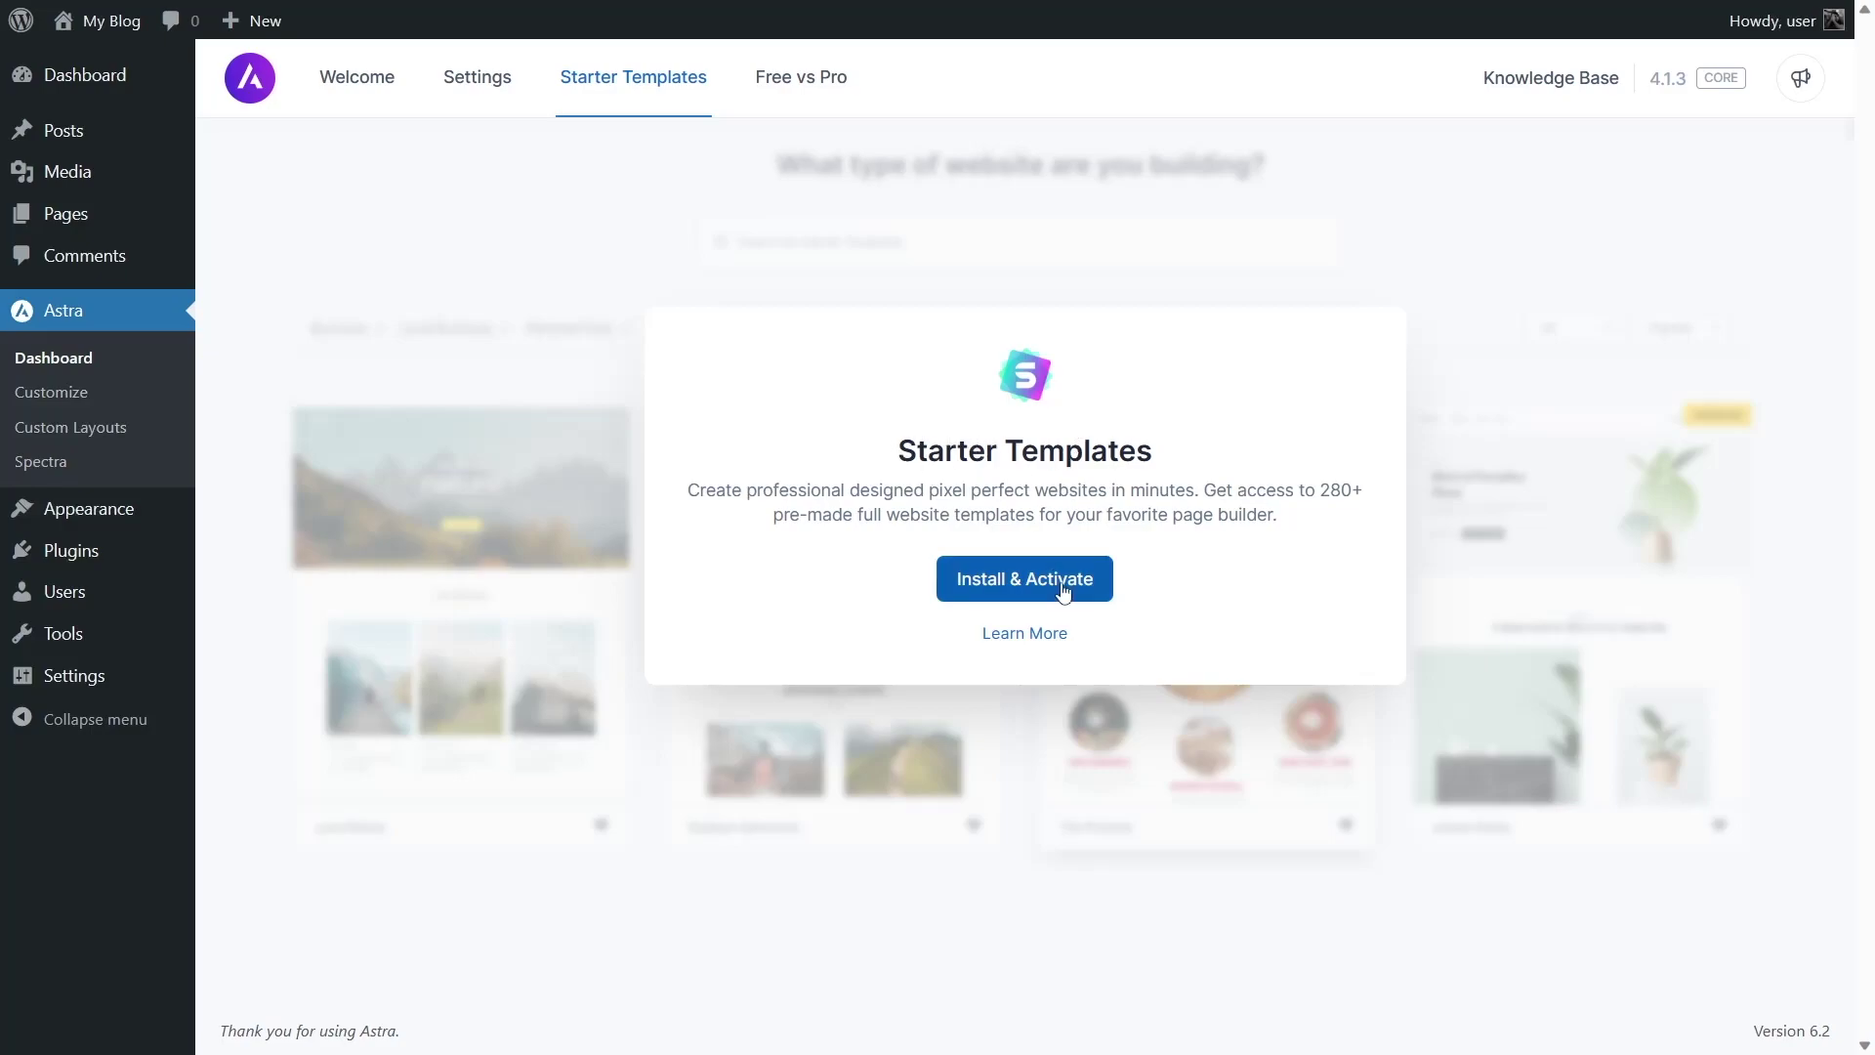
left_click(1004, 592)
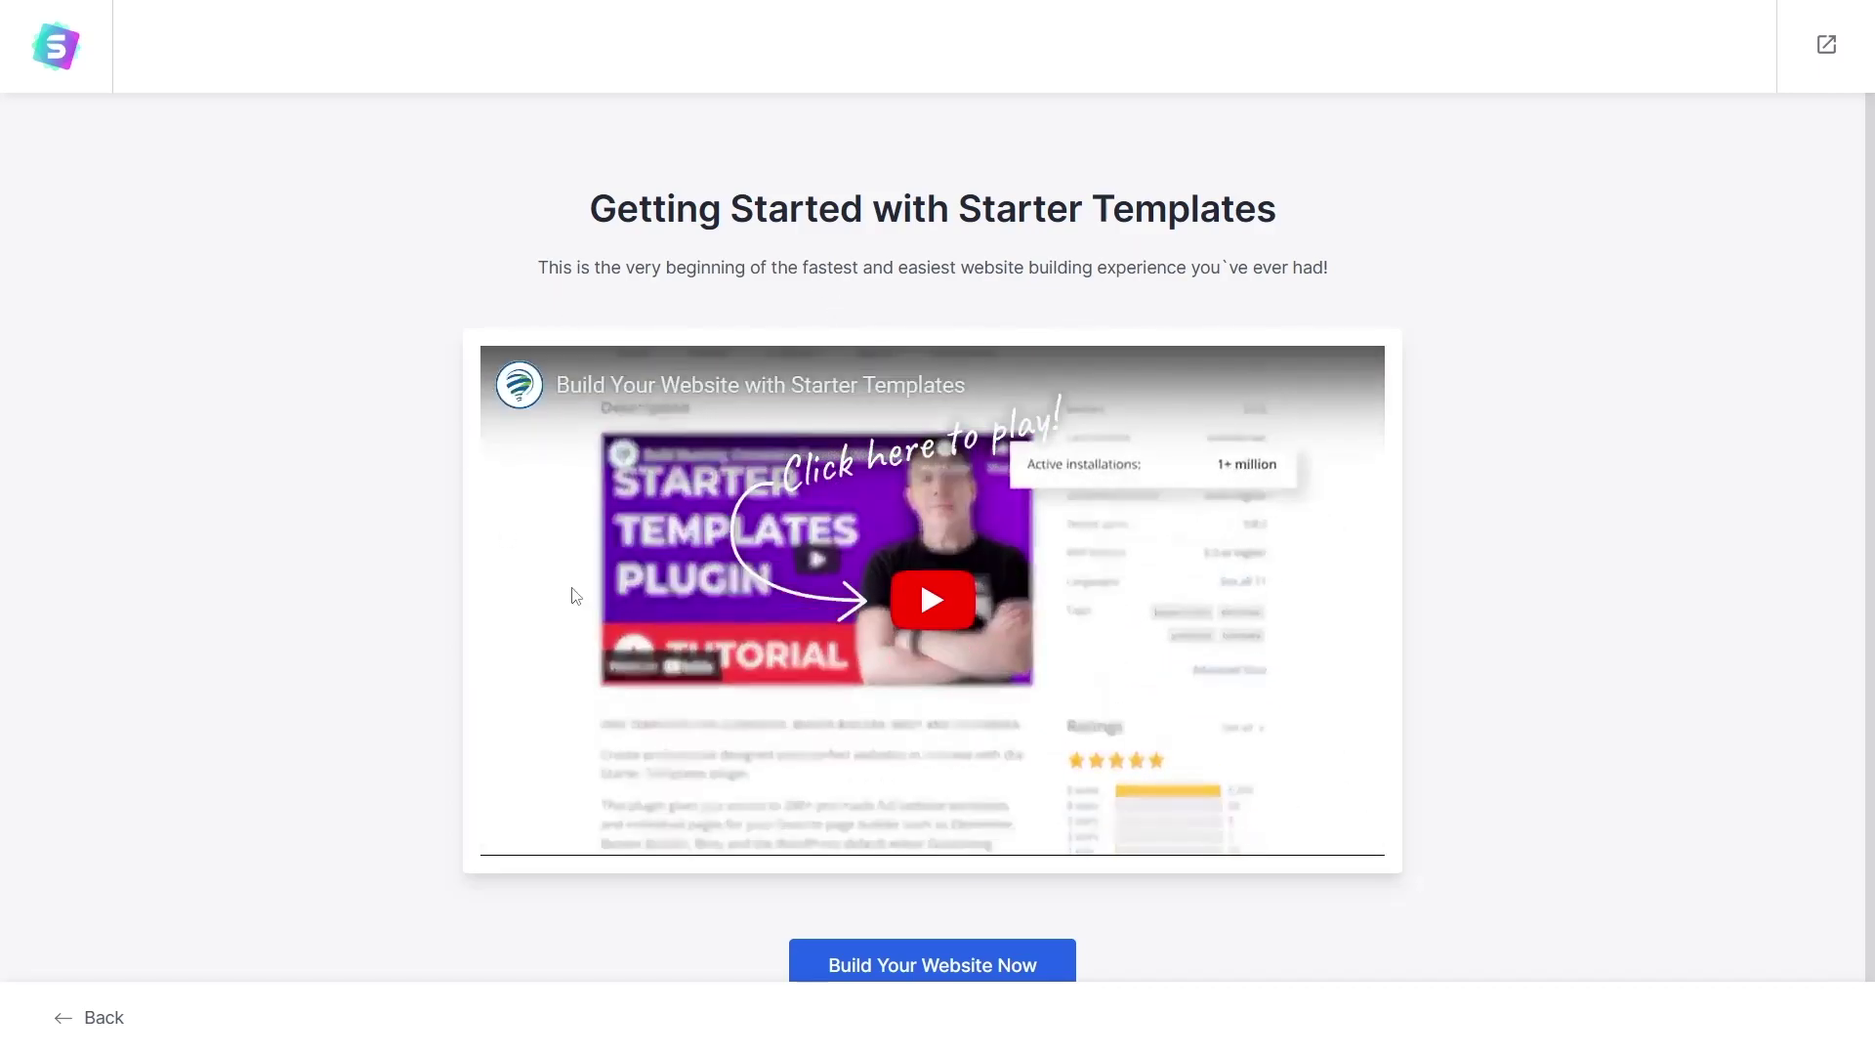
Start building the website with Starter Templates and choose Block Editor as the page builder
scroll(1504, 571, "down", 1)
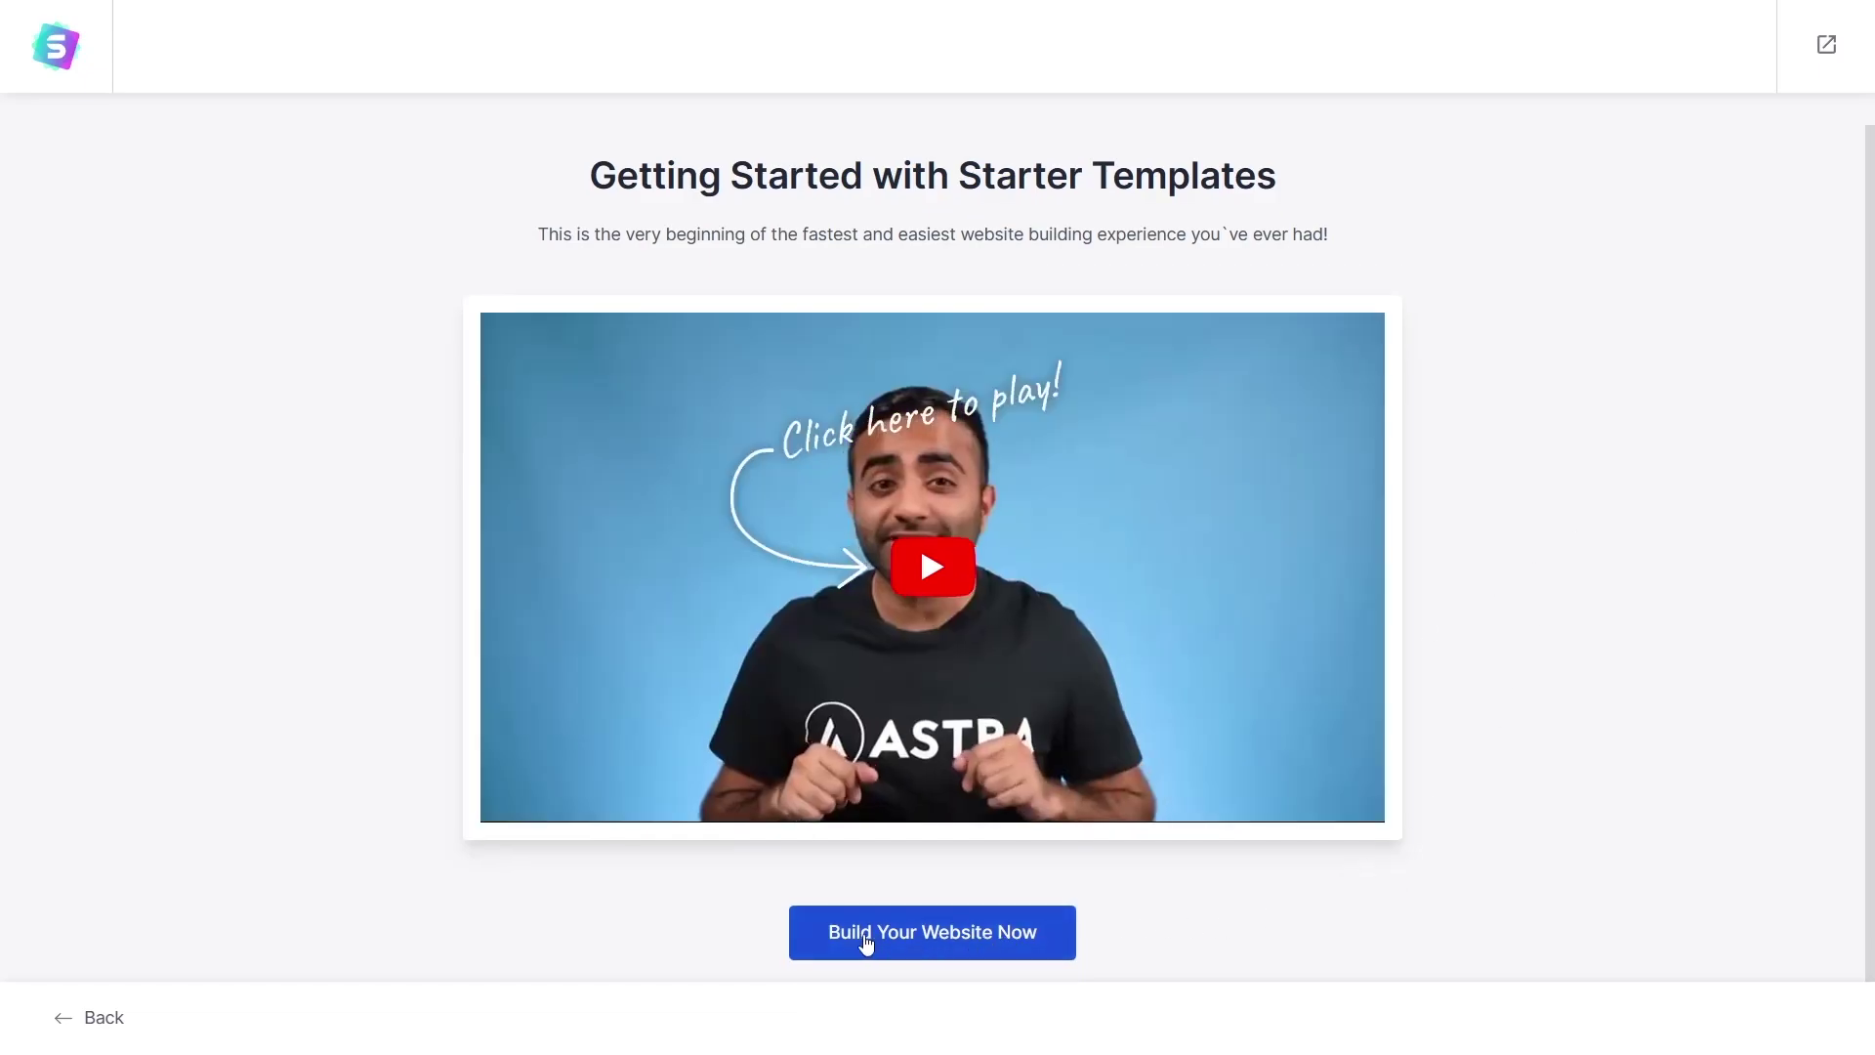
left_click(1031, 943)
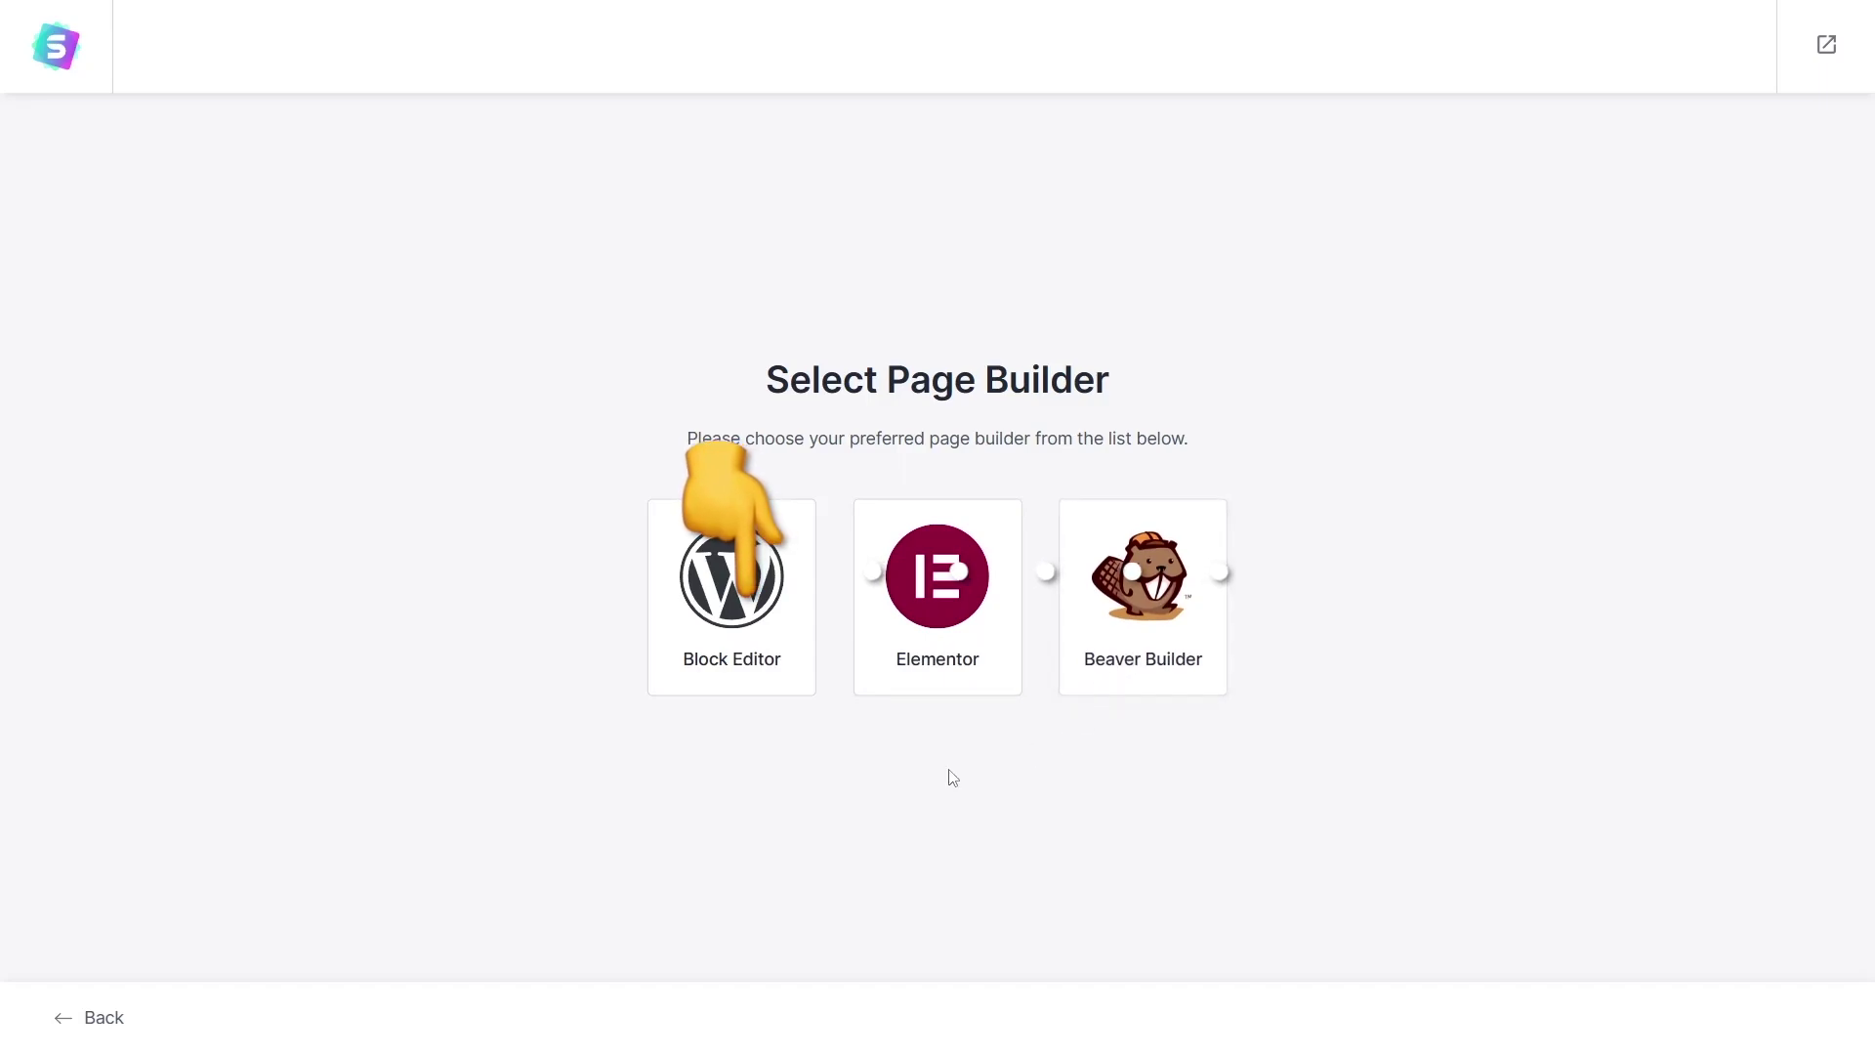
left_click(737, 613)
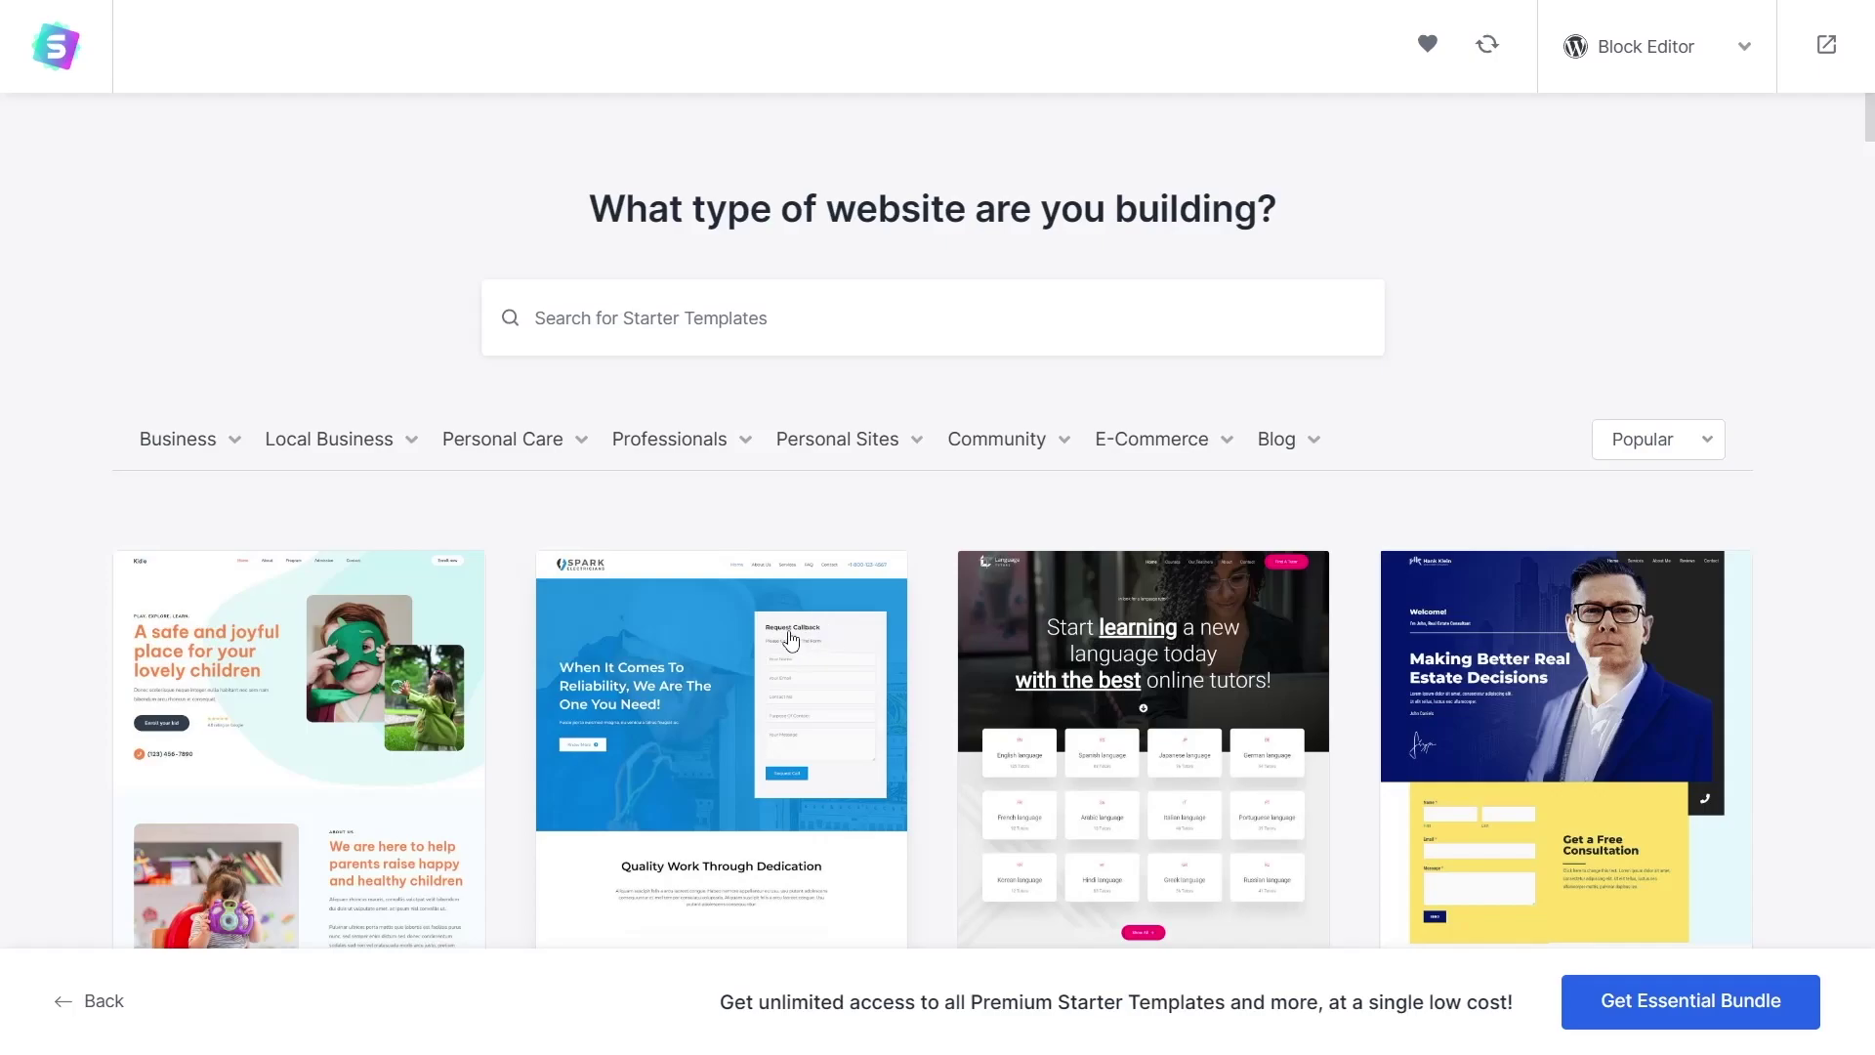
Look through the Block Editor starter templates and the site categories, including the Blog subcategories
scroll(787, 641, "down", 10)
scroll(778, 621, "down", 5)
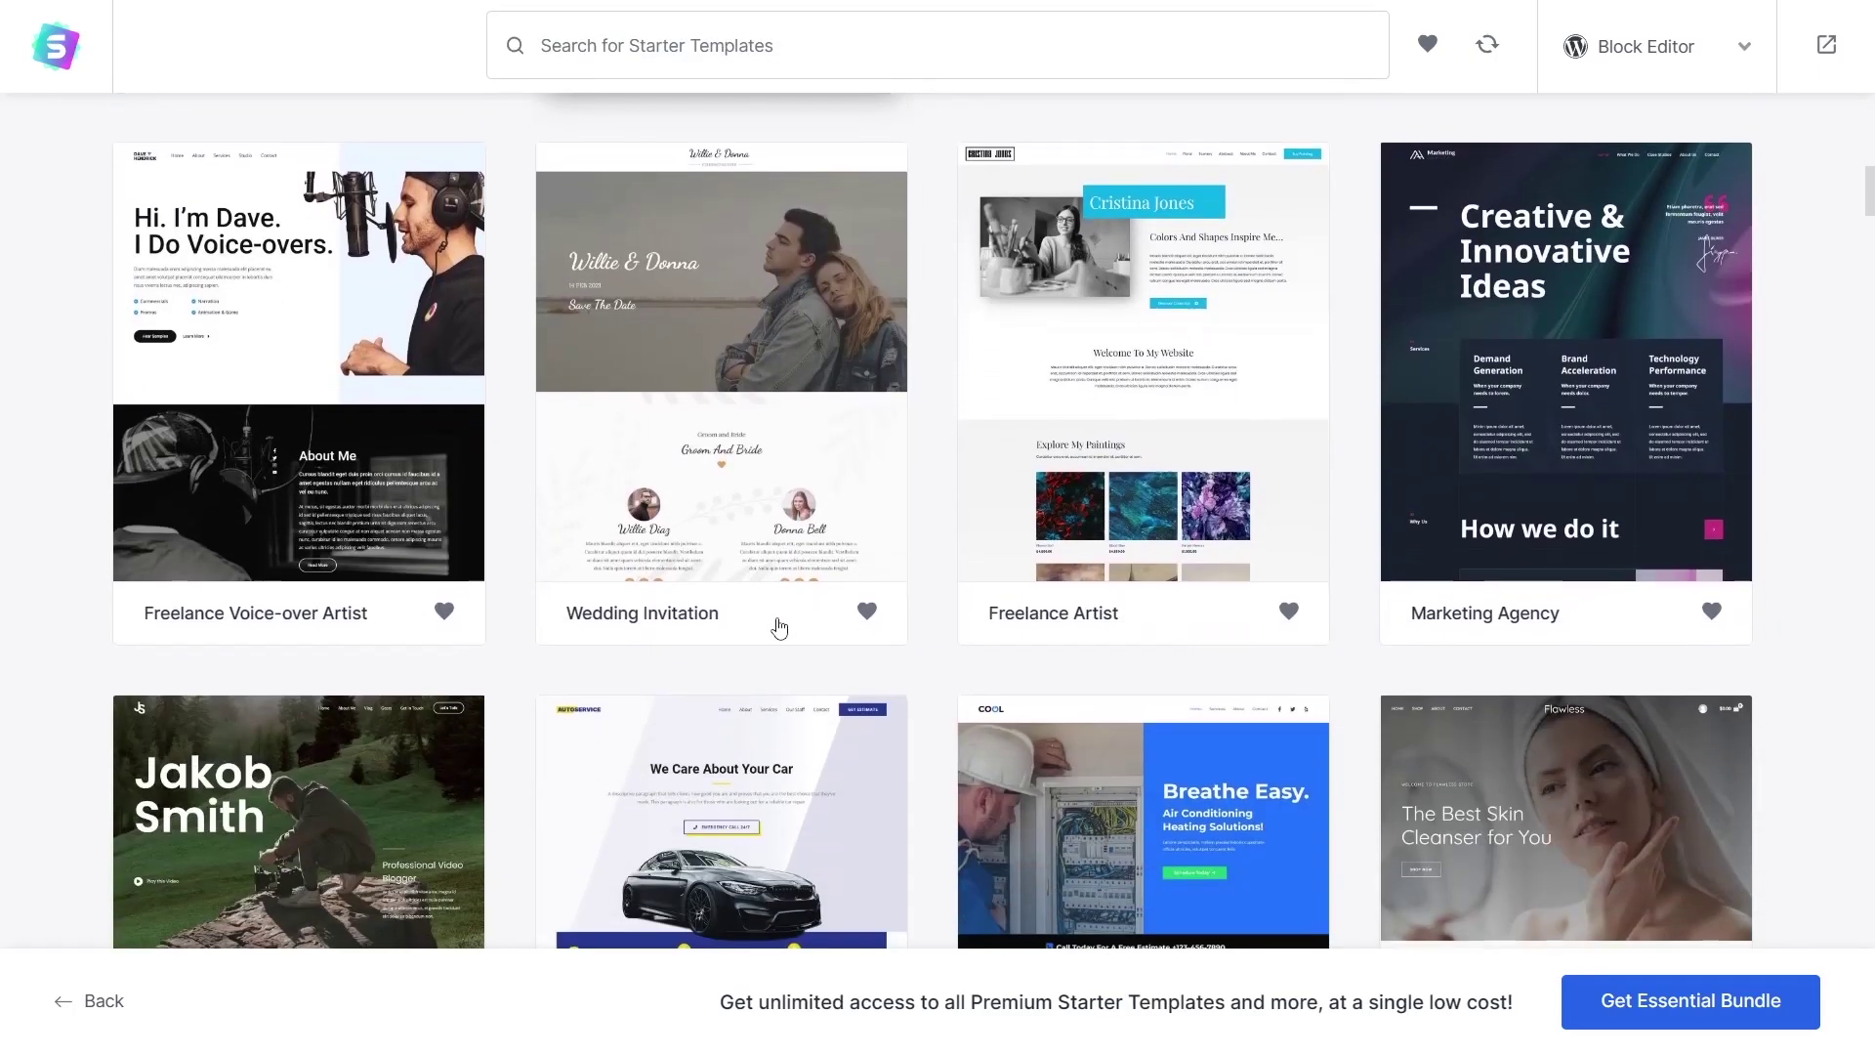
scroll(786, 624, "up", 11)
scroll(793, 622, "up", 5)
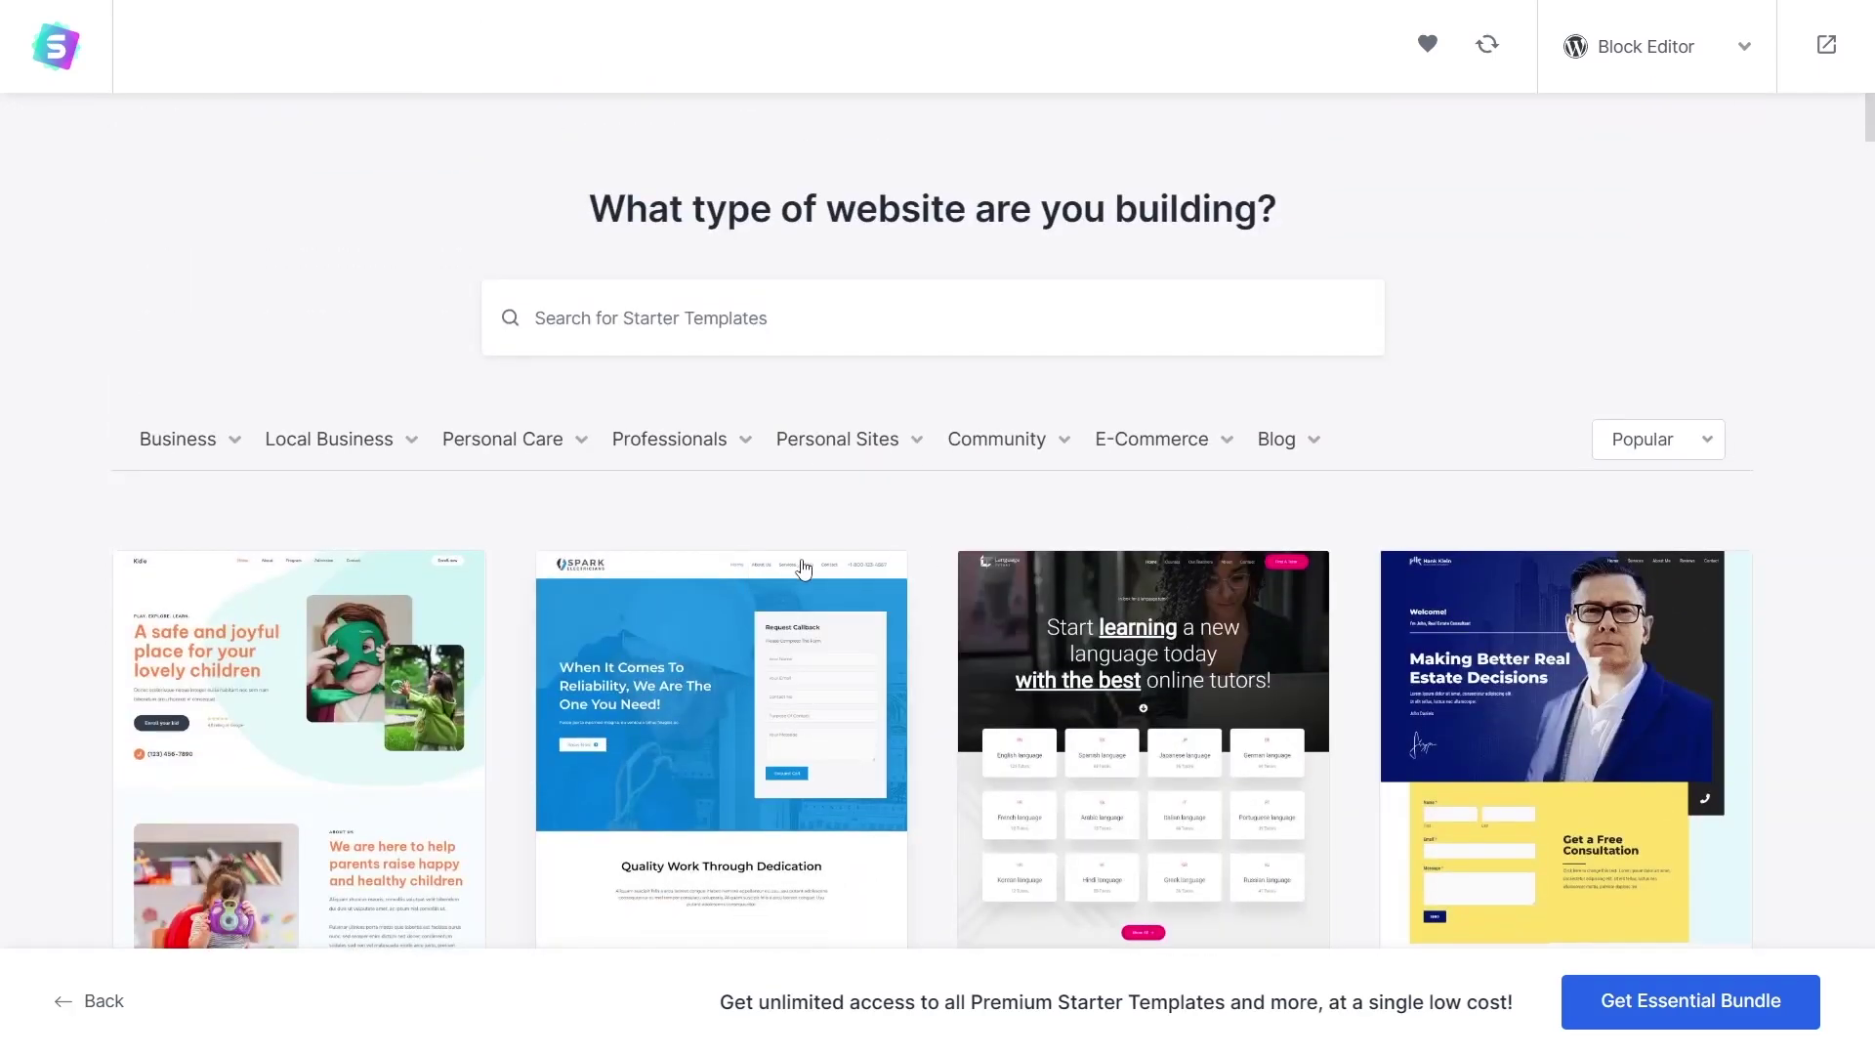
mouse_move(239, 451)
mouse_move(1312, 441)
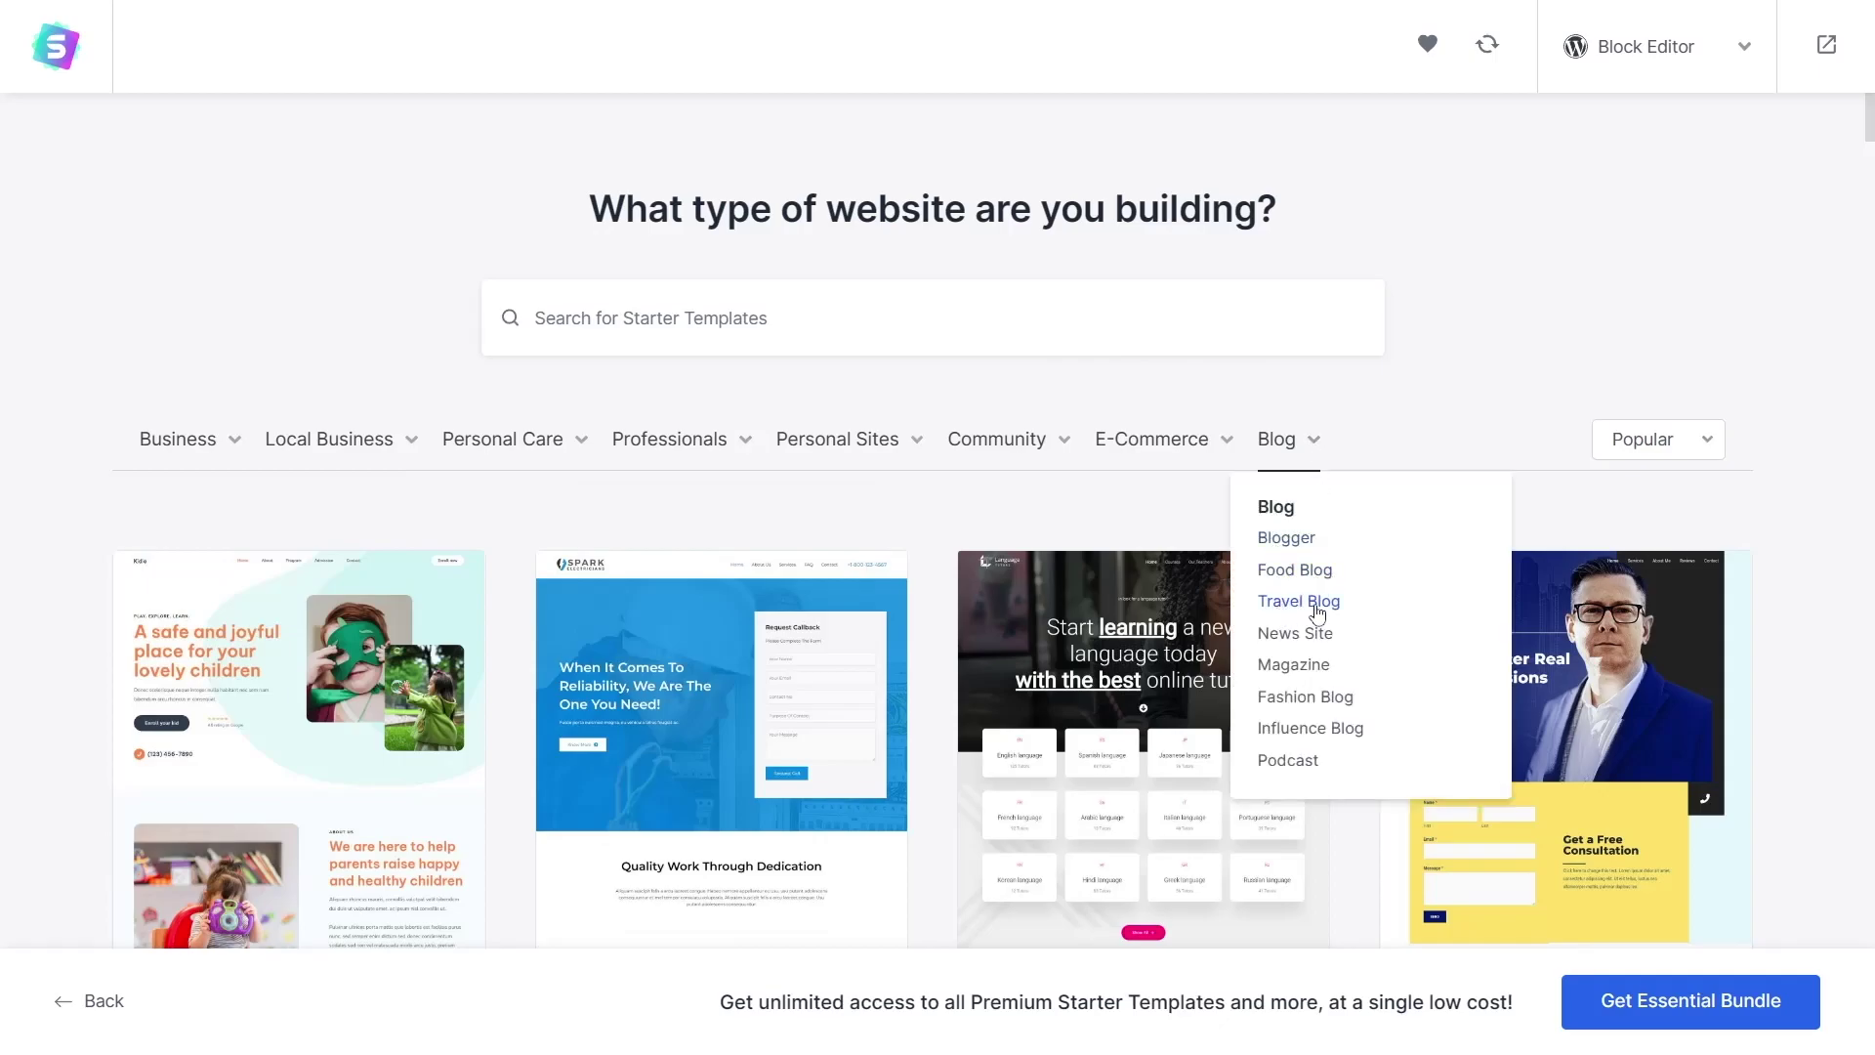
scroll(84, 544, "down", 15)
scroll(90, 531, "up", 10)
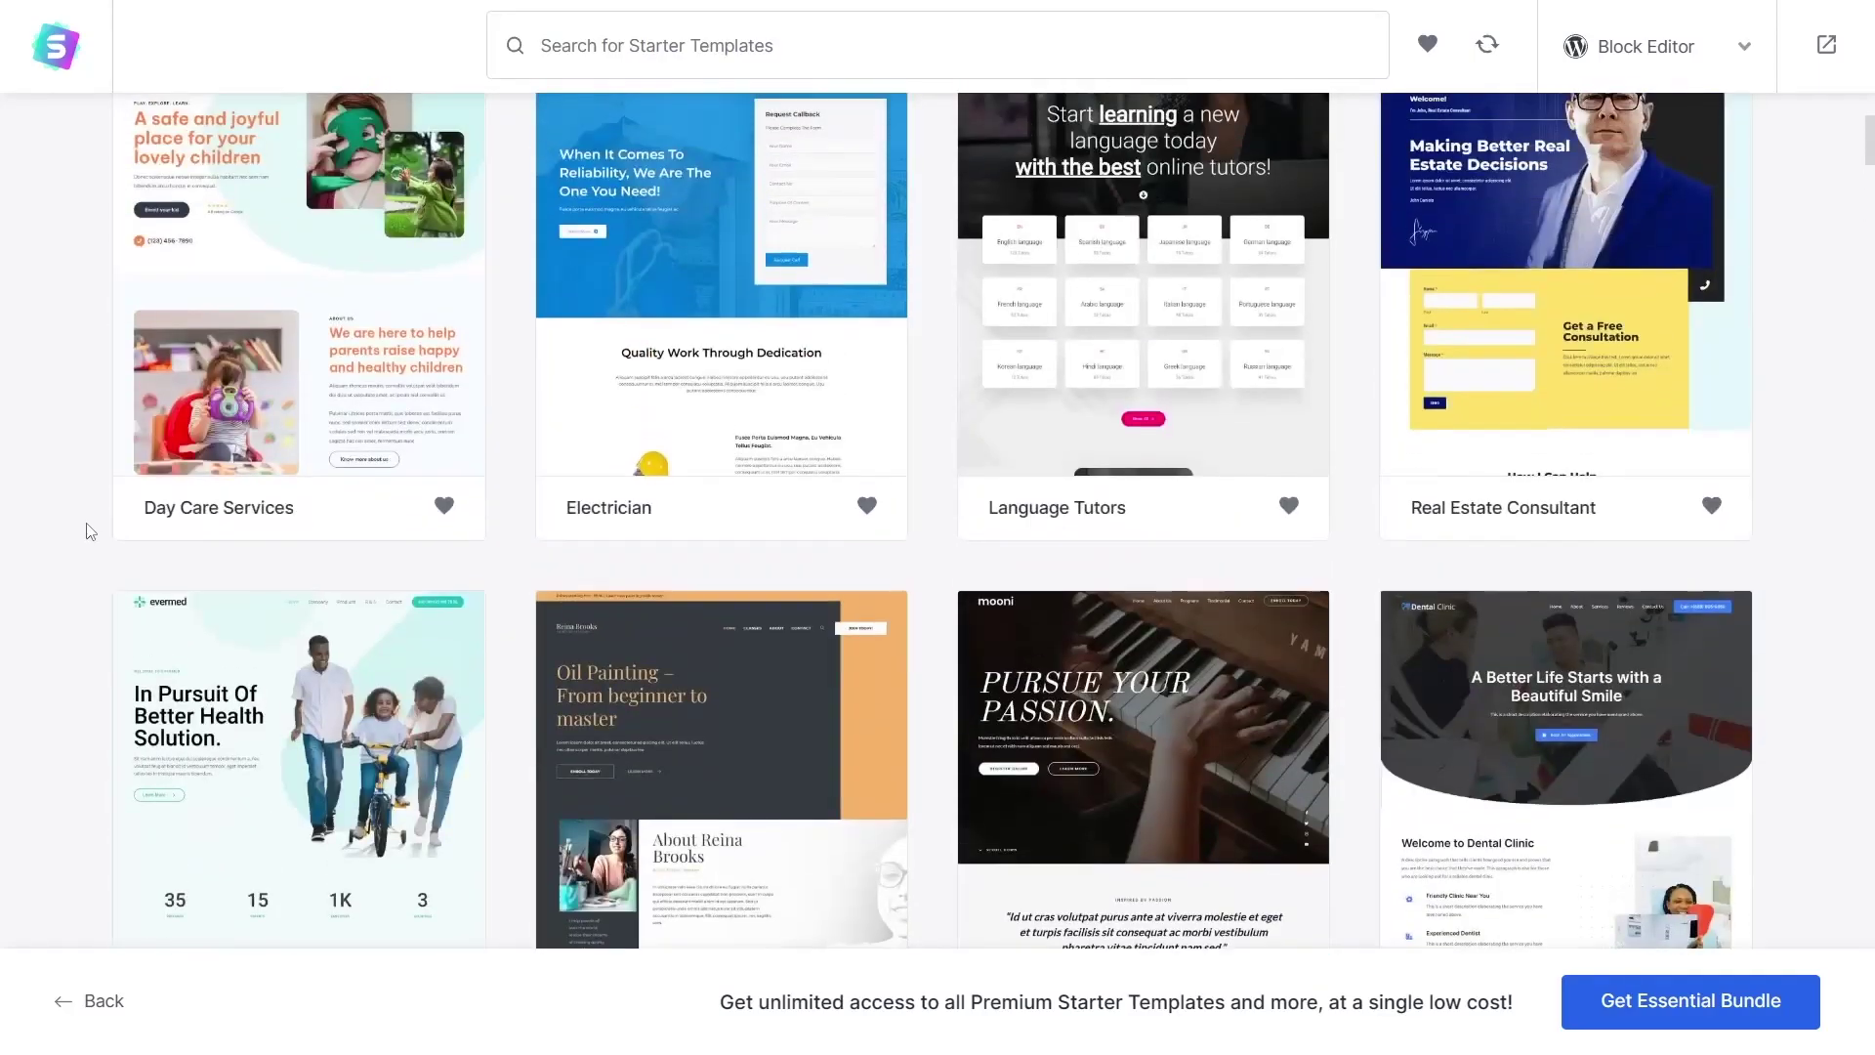
scroll(90, 532, "up", 5)
scroll(251, 511, "down", 12)
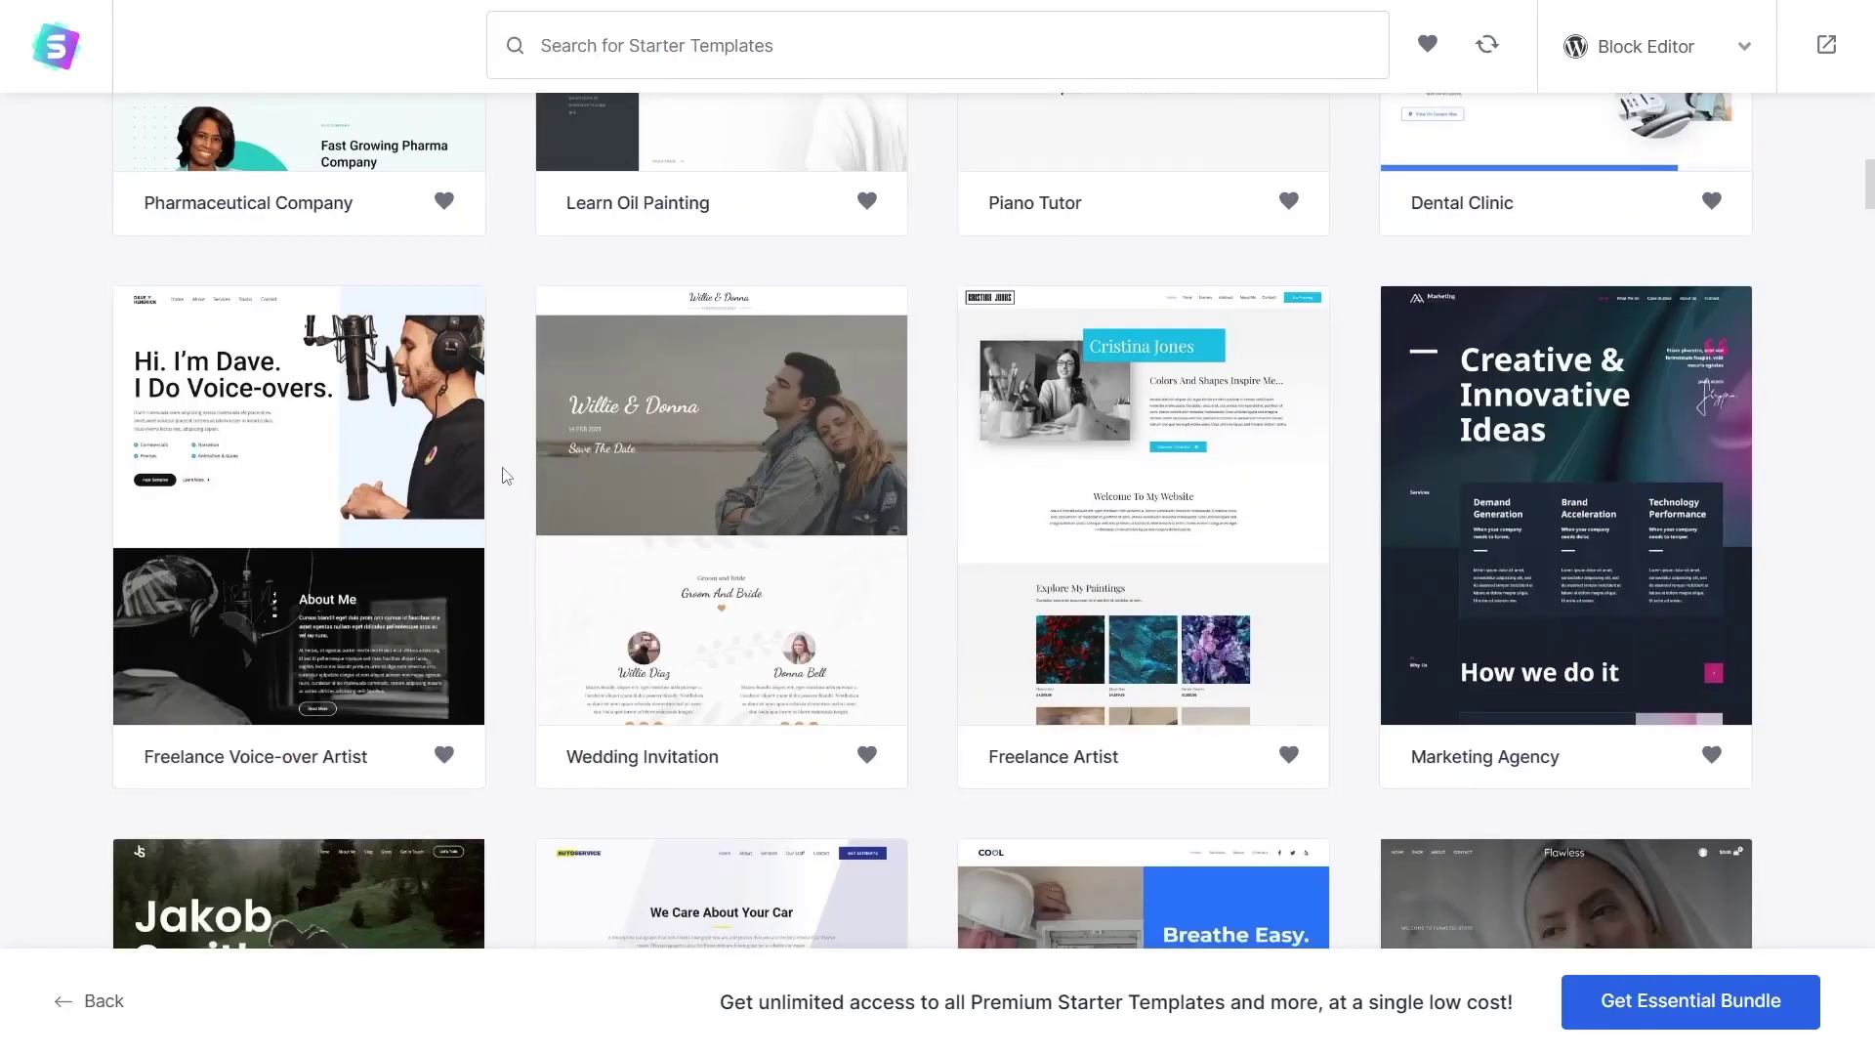
scroll(670, 419, "down", 1)
scroll(691, 357, "down", 6)
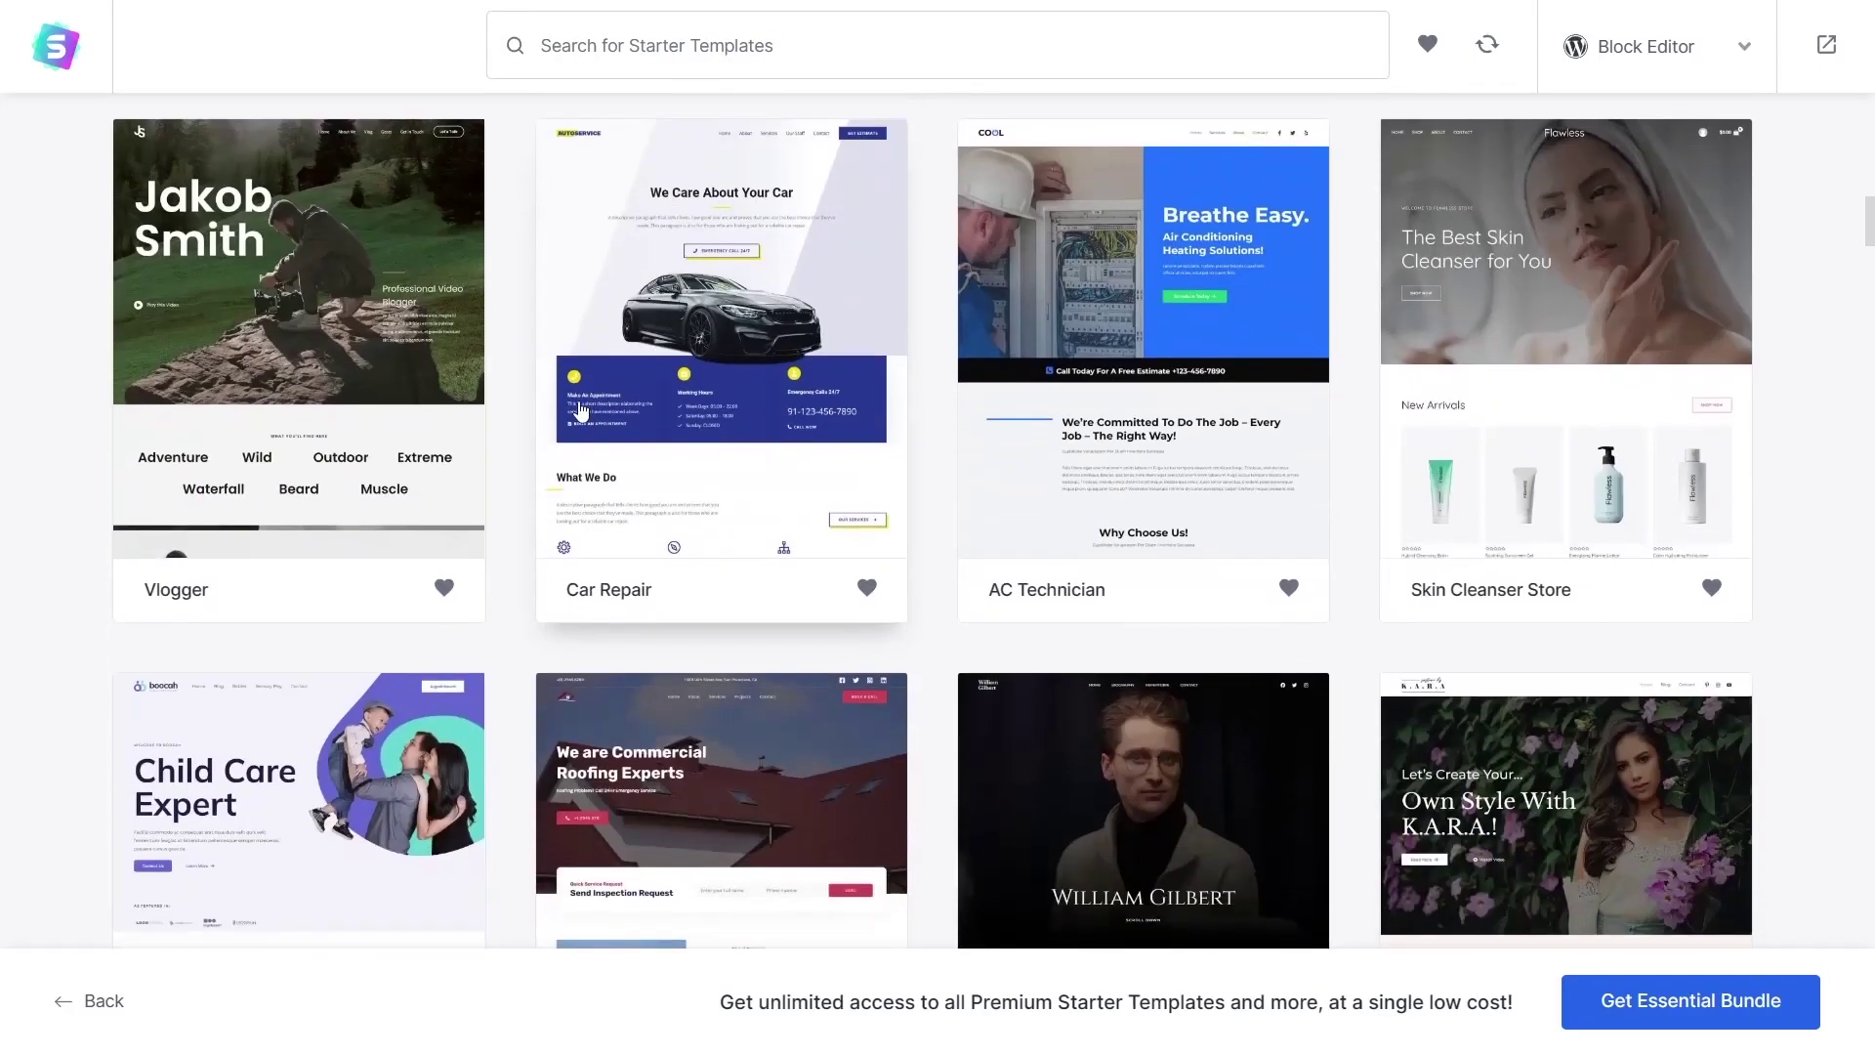
scroll(664, 389, "up", 9)
scroll(664, 388, "up", 6)
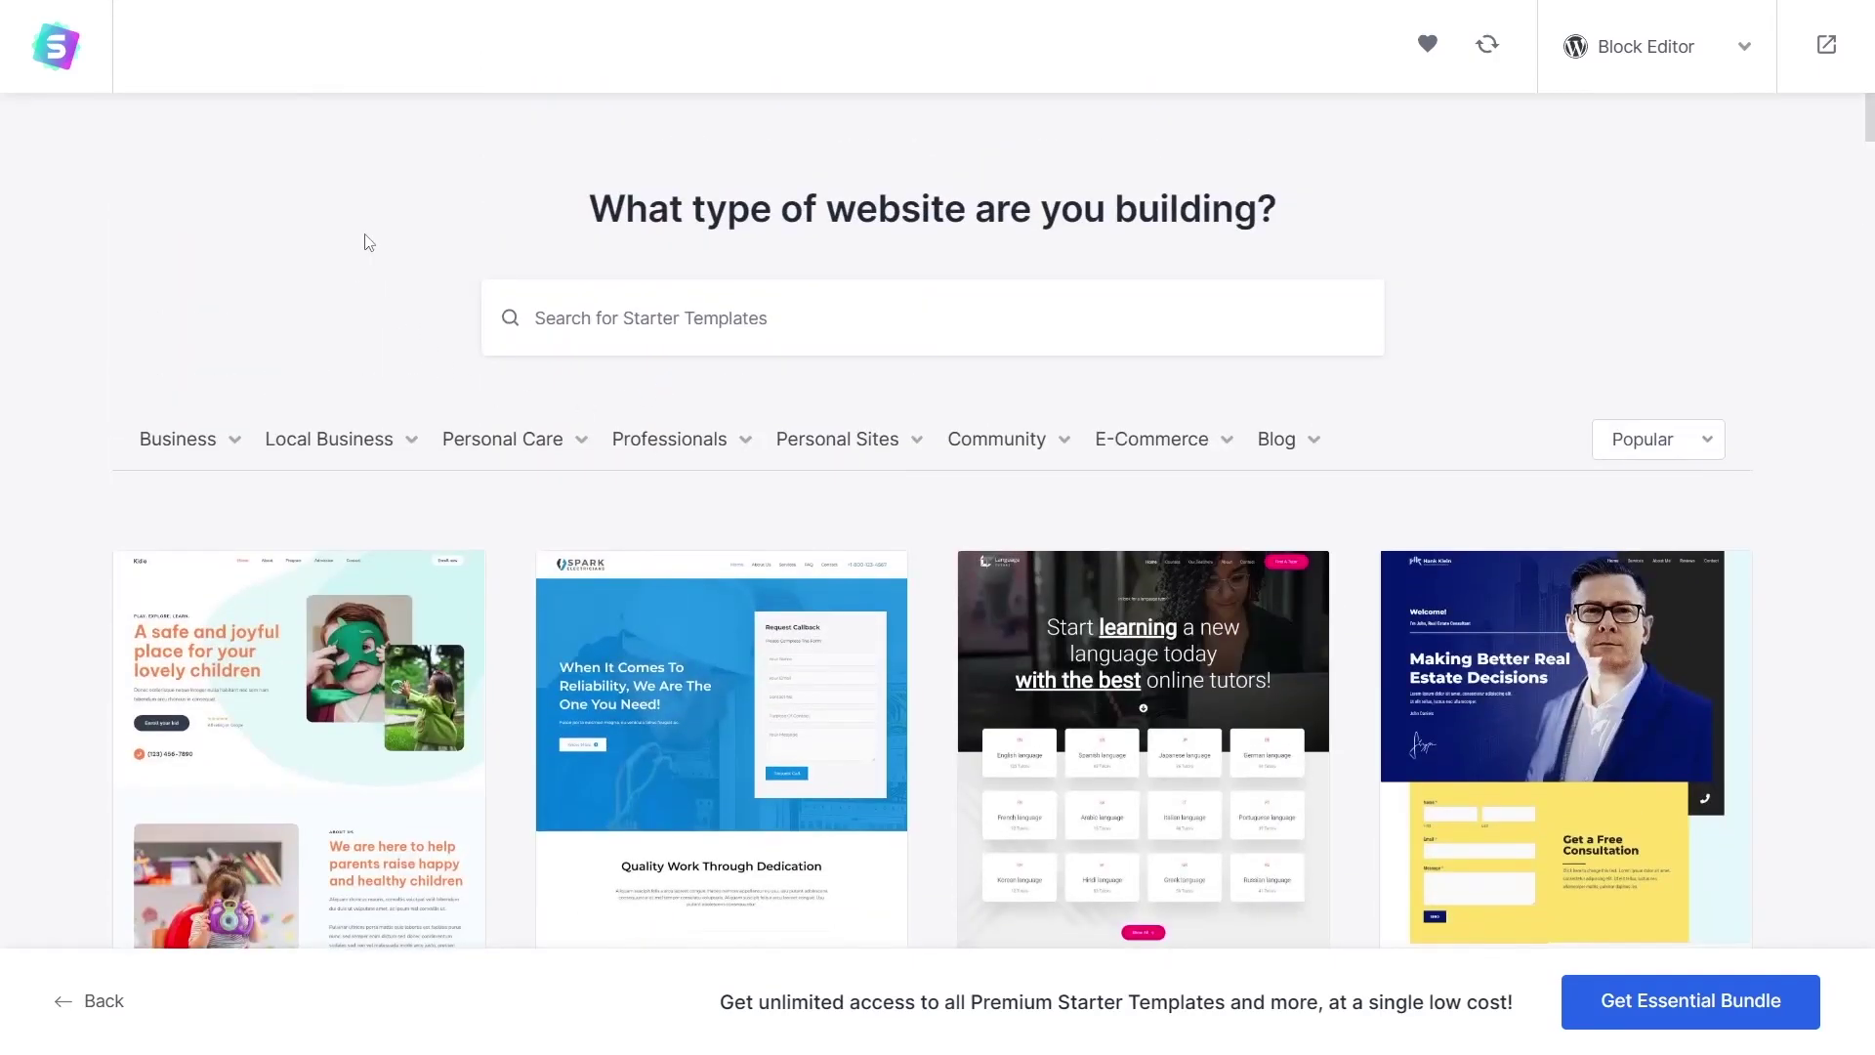
Switch the page builder to Elementor to look at its templates, and return to Block Editor
left_click(1744, 61)
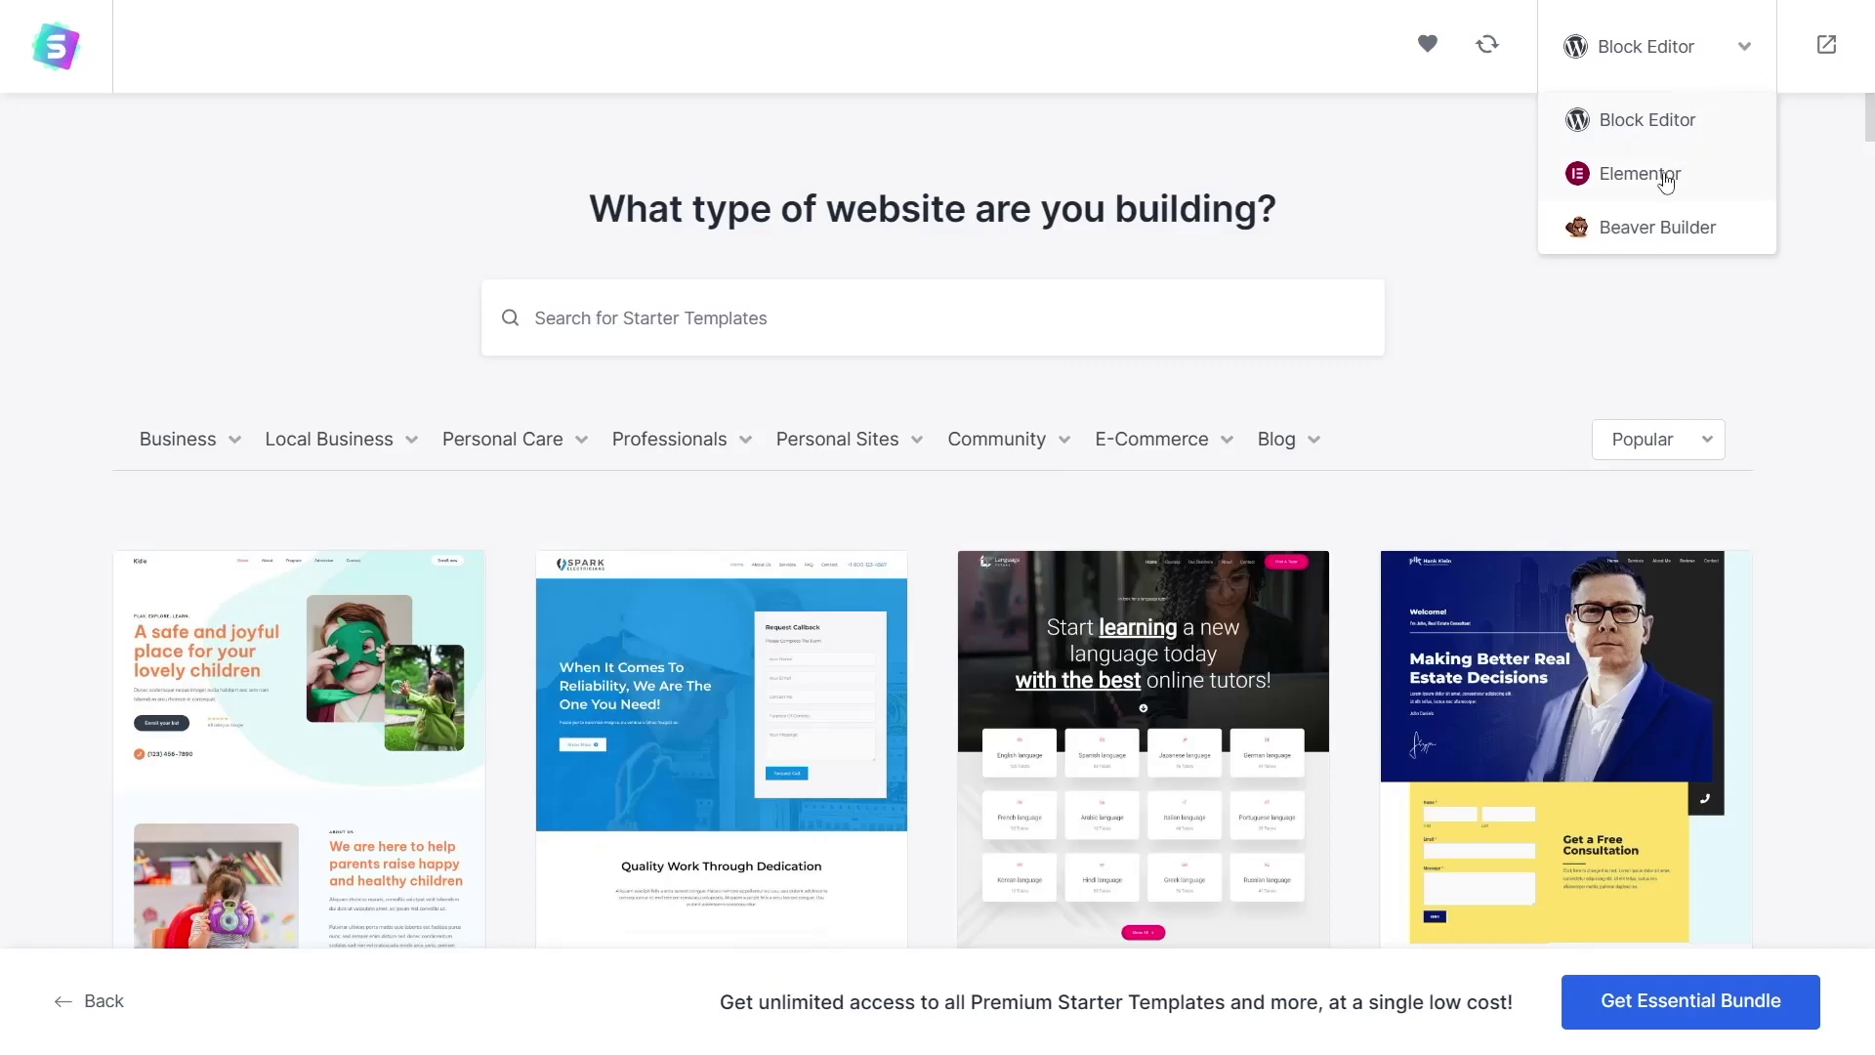
left_click(1613, 192)
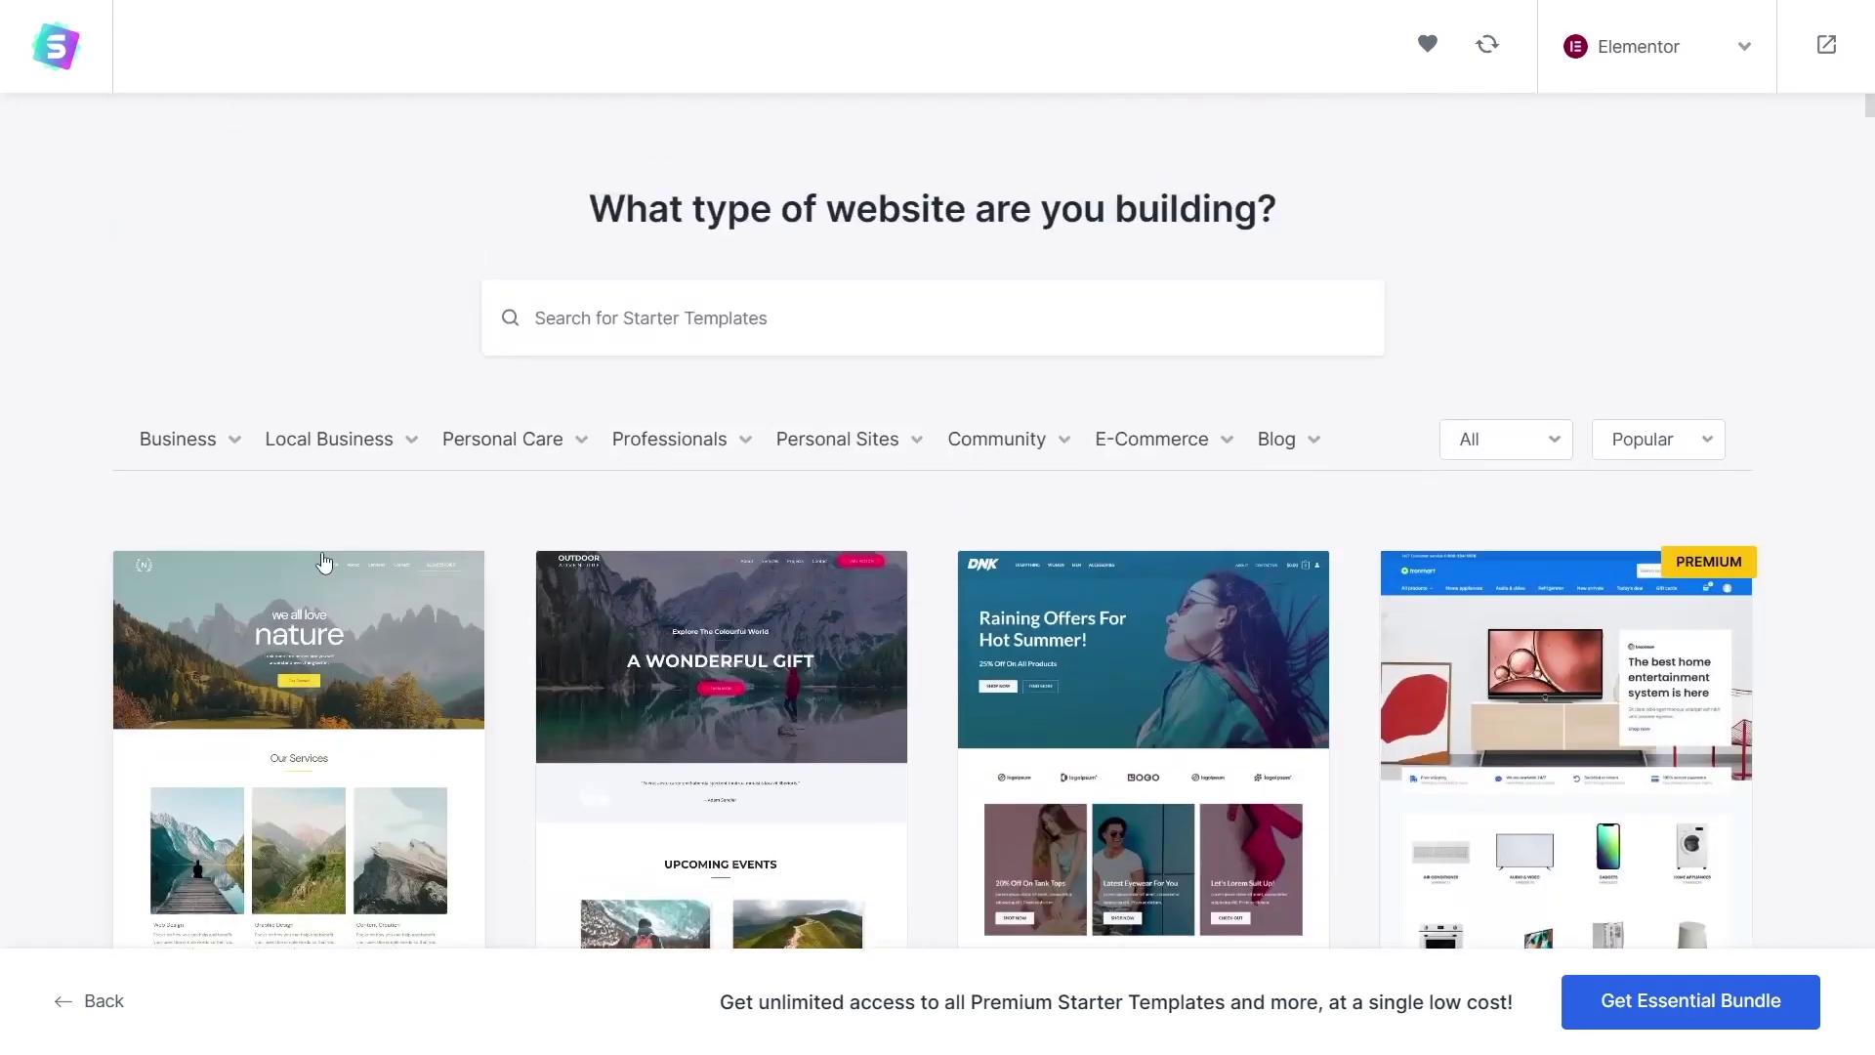
scroll(580, 663, "down", 3)
scroll(580, 662, "up", 3)
left_click(1742, 58)
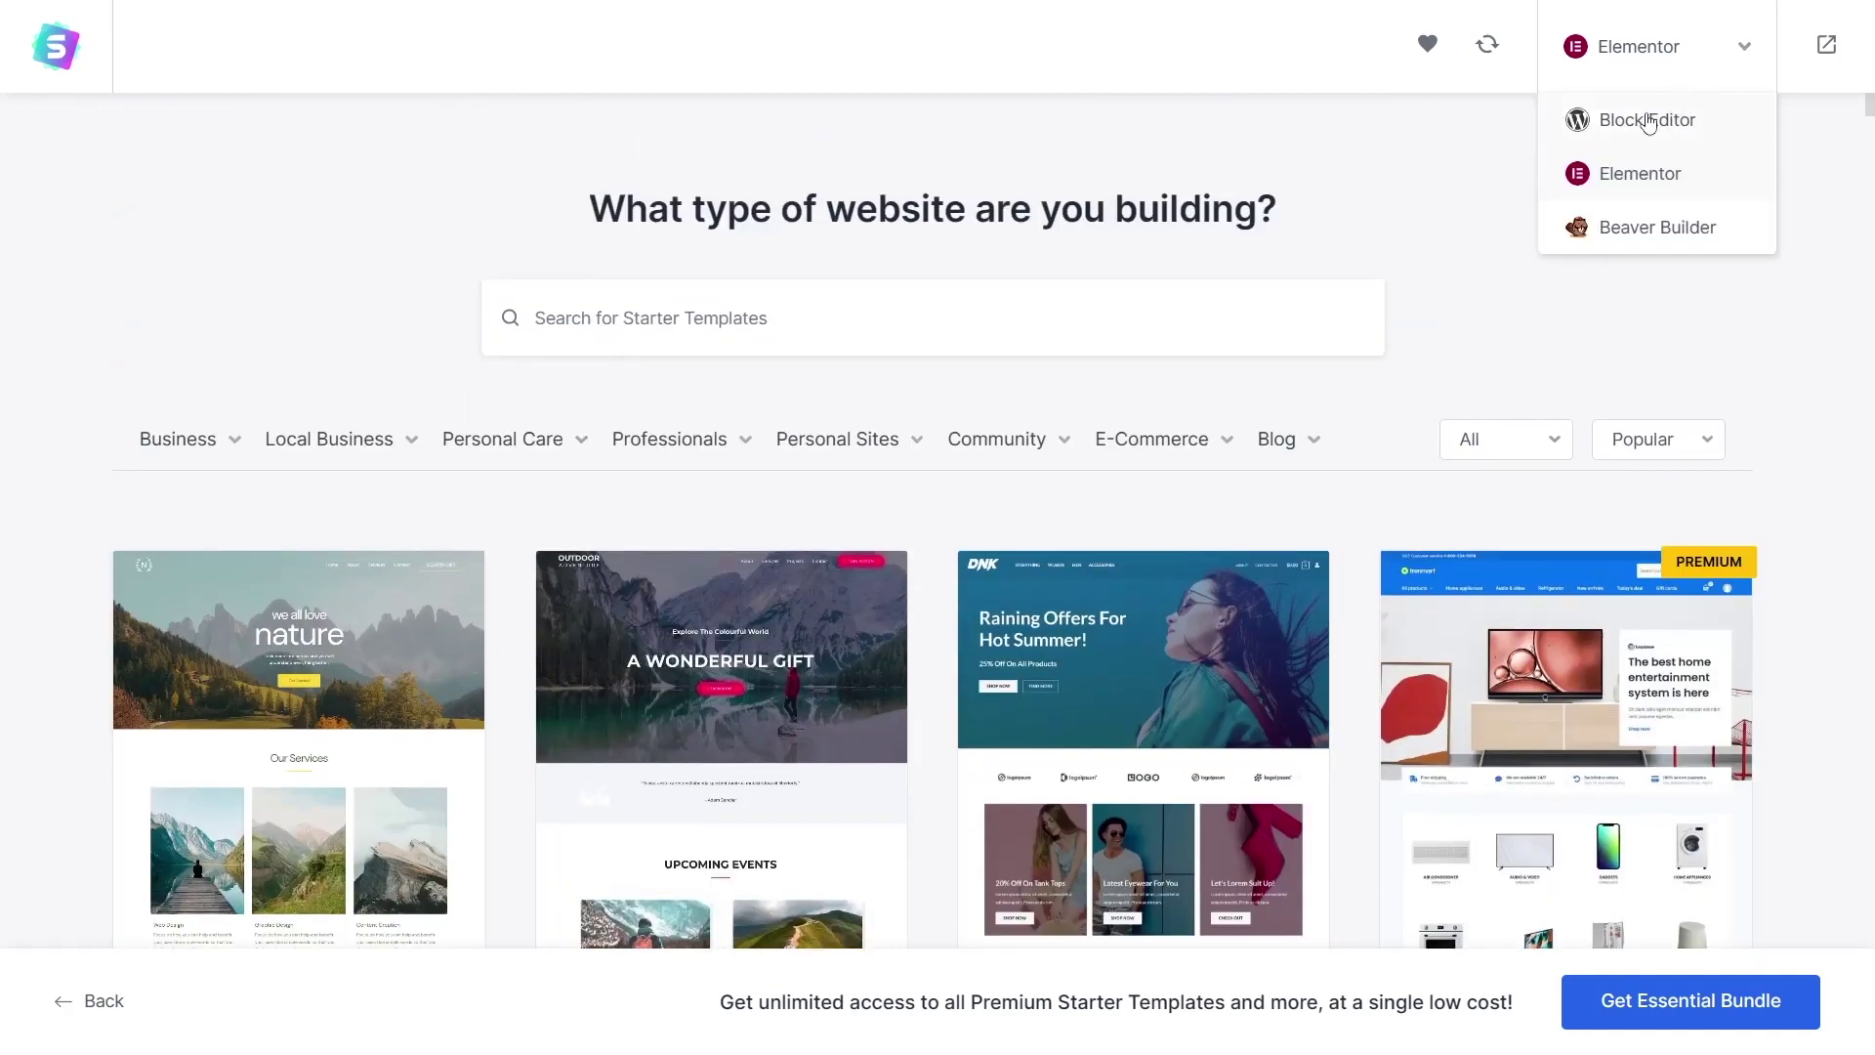
left_click(1654, 119)
Choose the Language Tutors template and apply the blue color palette, checking it across the preview
scroll(1052, 387, "down", 4)
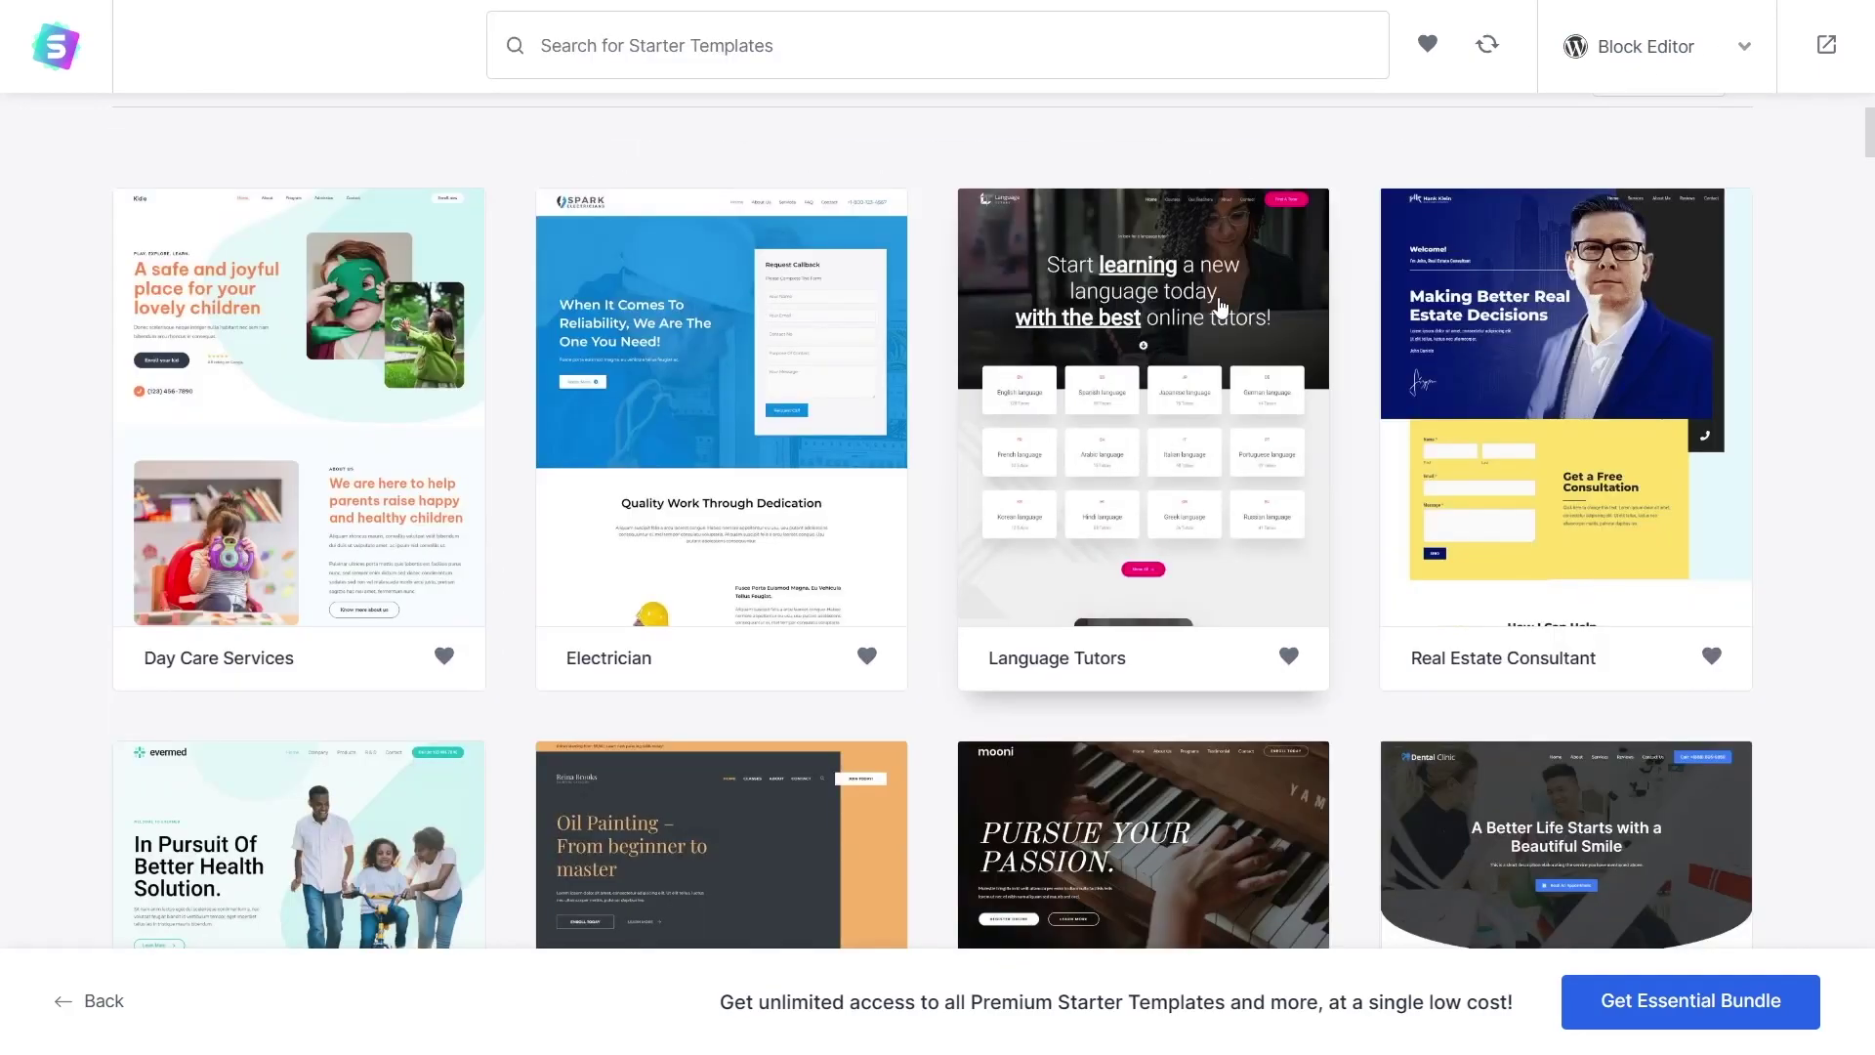
scroll(1218, 298, "up", 4)
scroll(1218, 298, "down", 4)
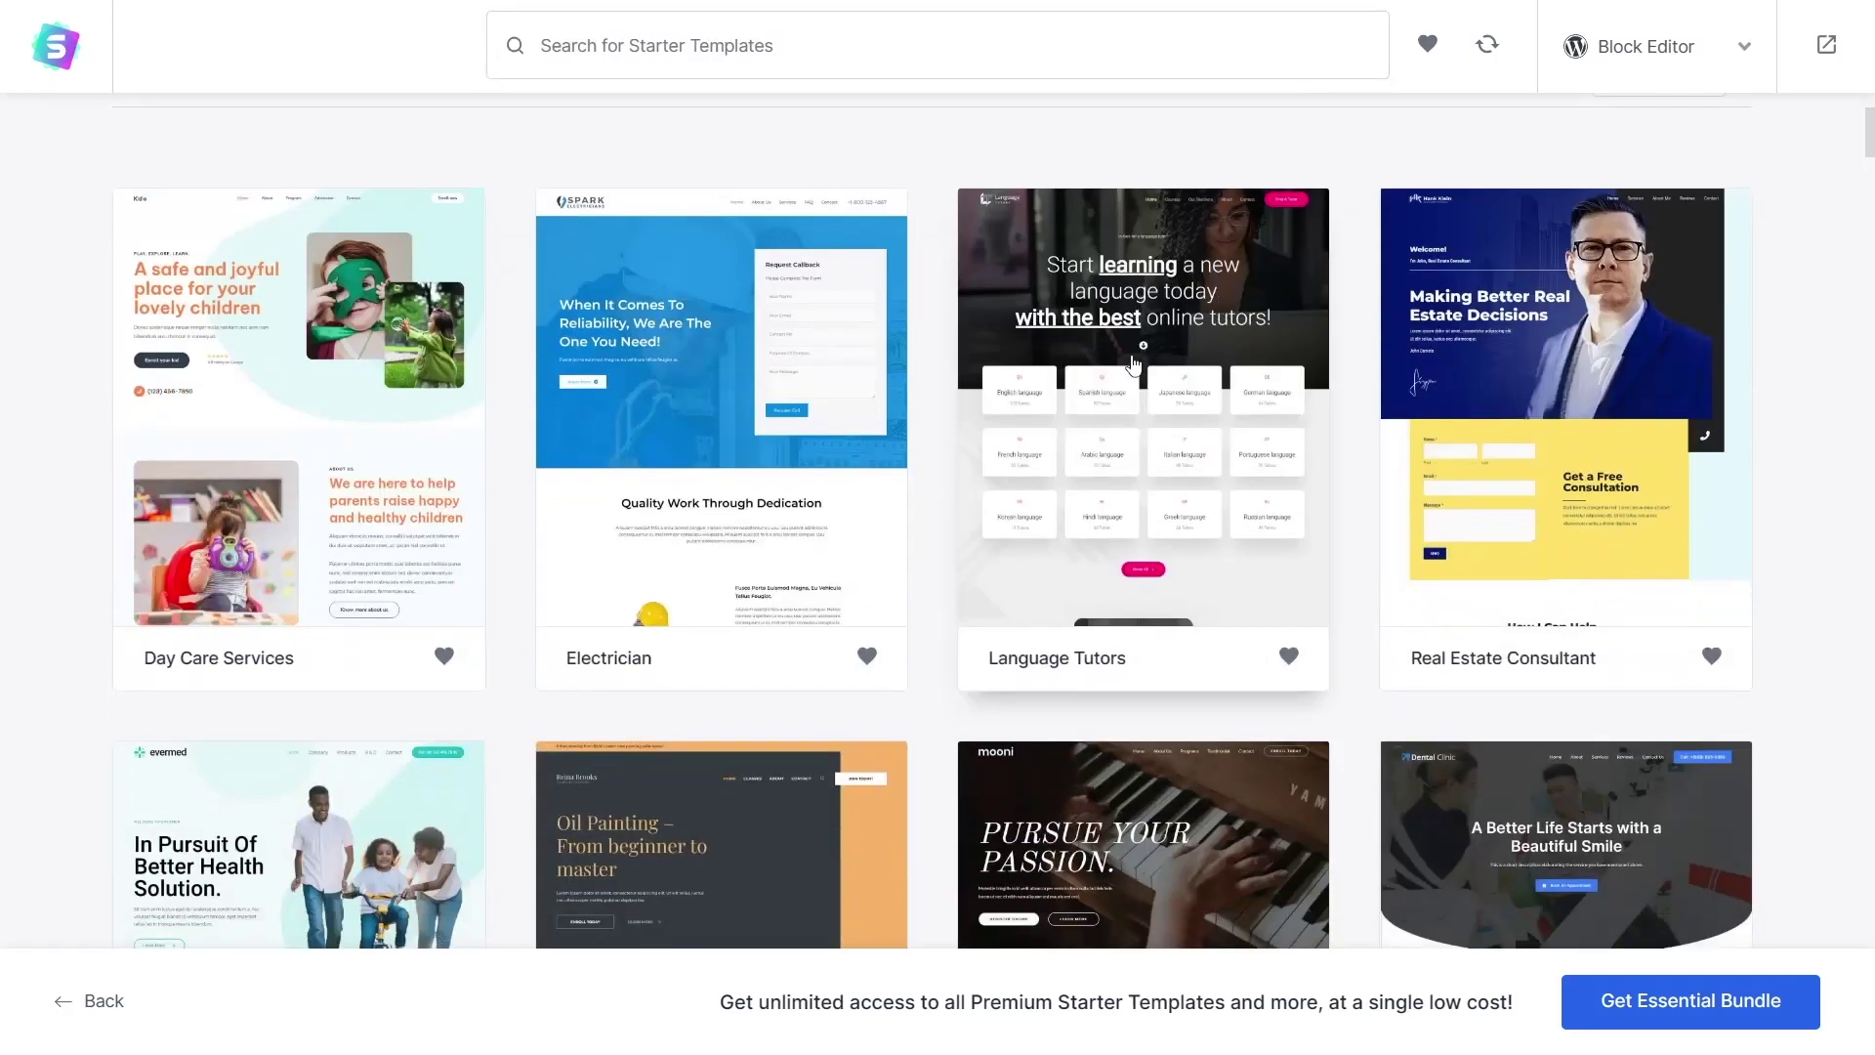
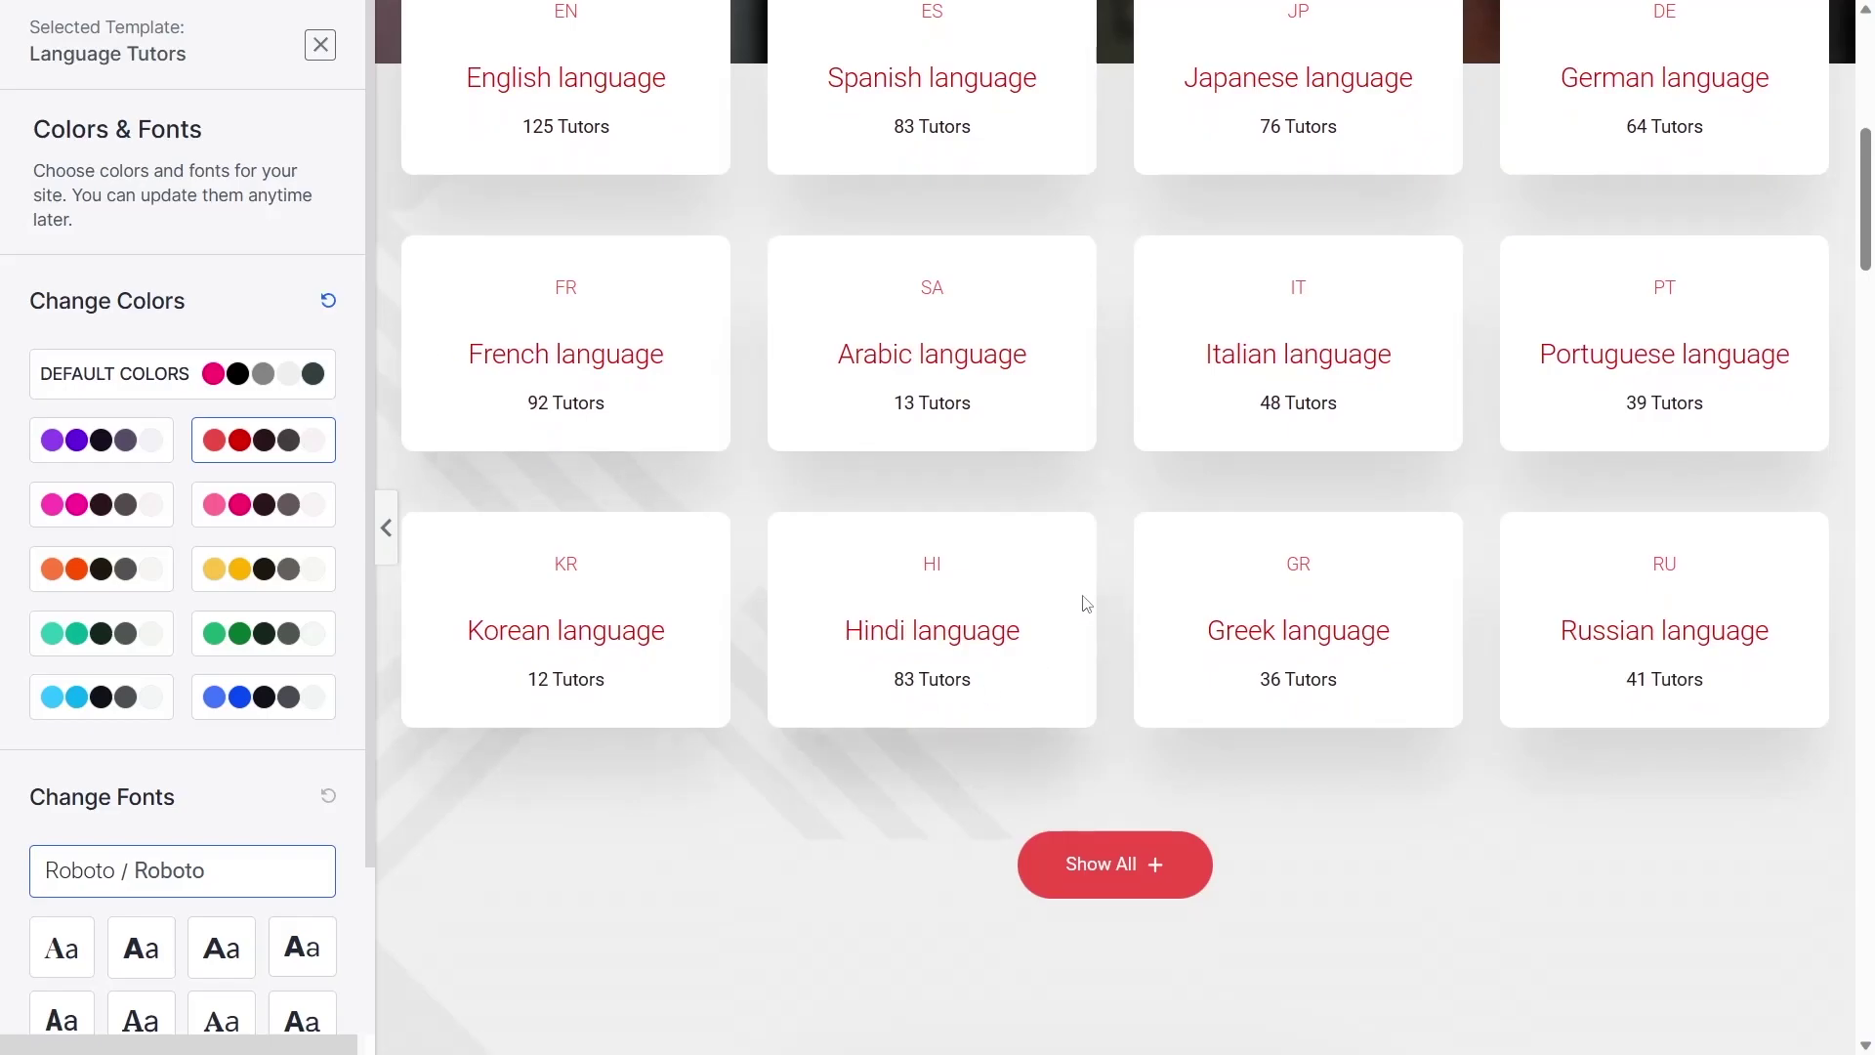
scroll(1083, 597, "up", 3)
scroll(1085, 603, "down", 12)
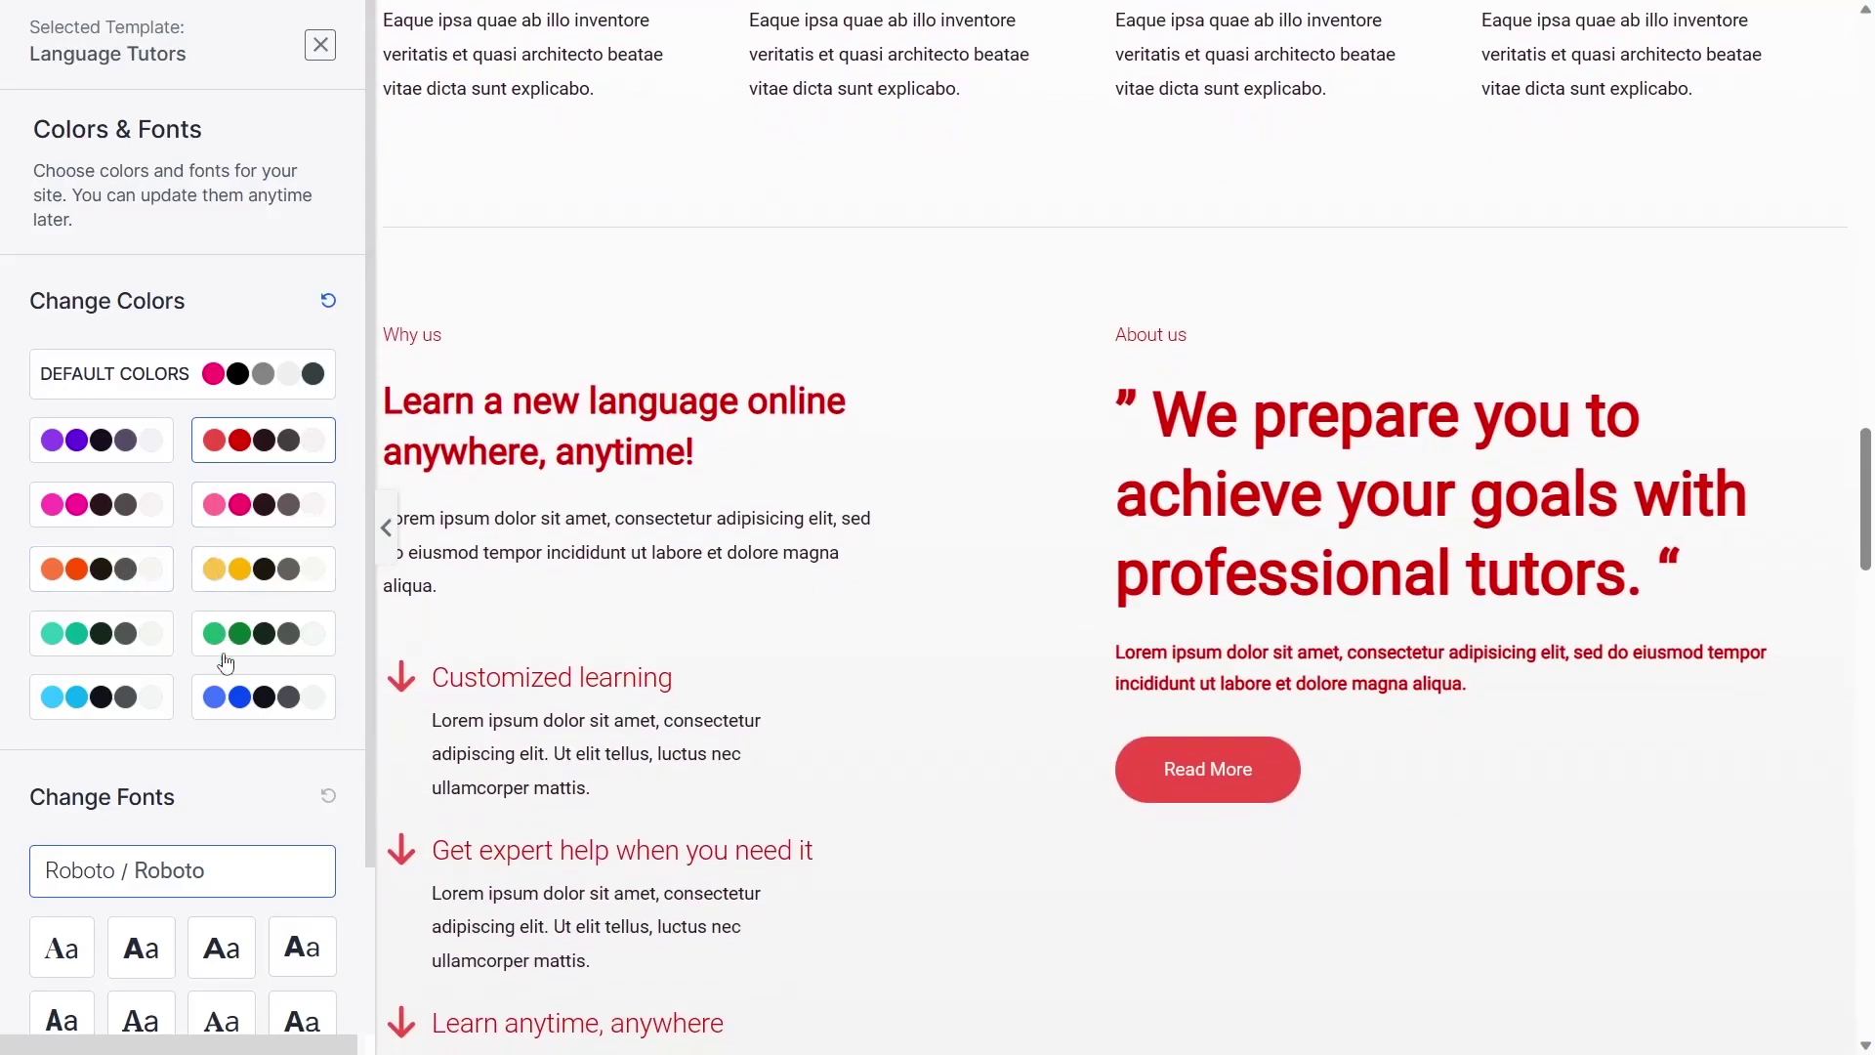
left_click(241, 706)
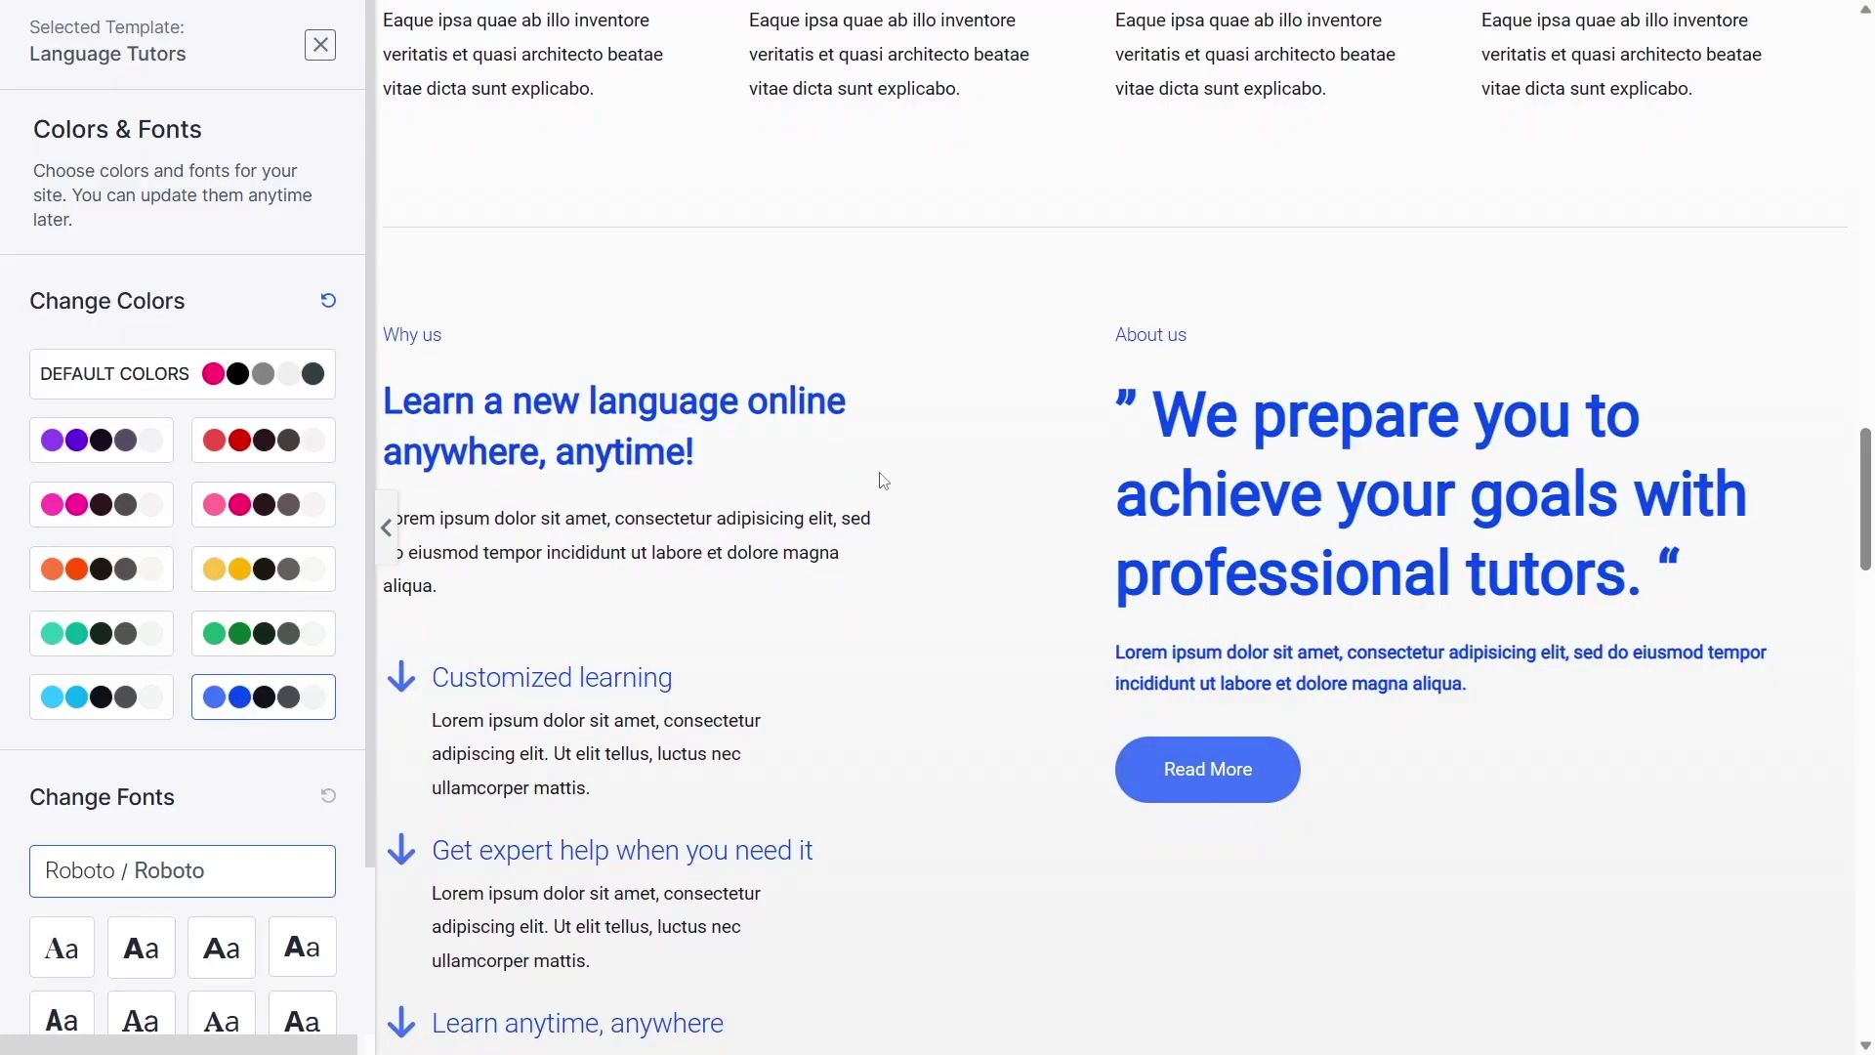
scroll(879, 479, "down", 5)
scroll(942, 474, "up", 12)
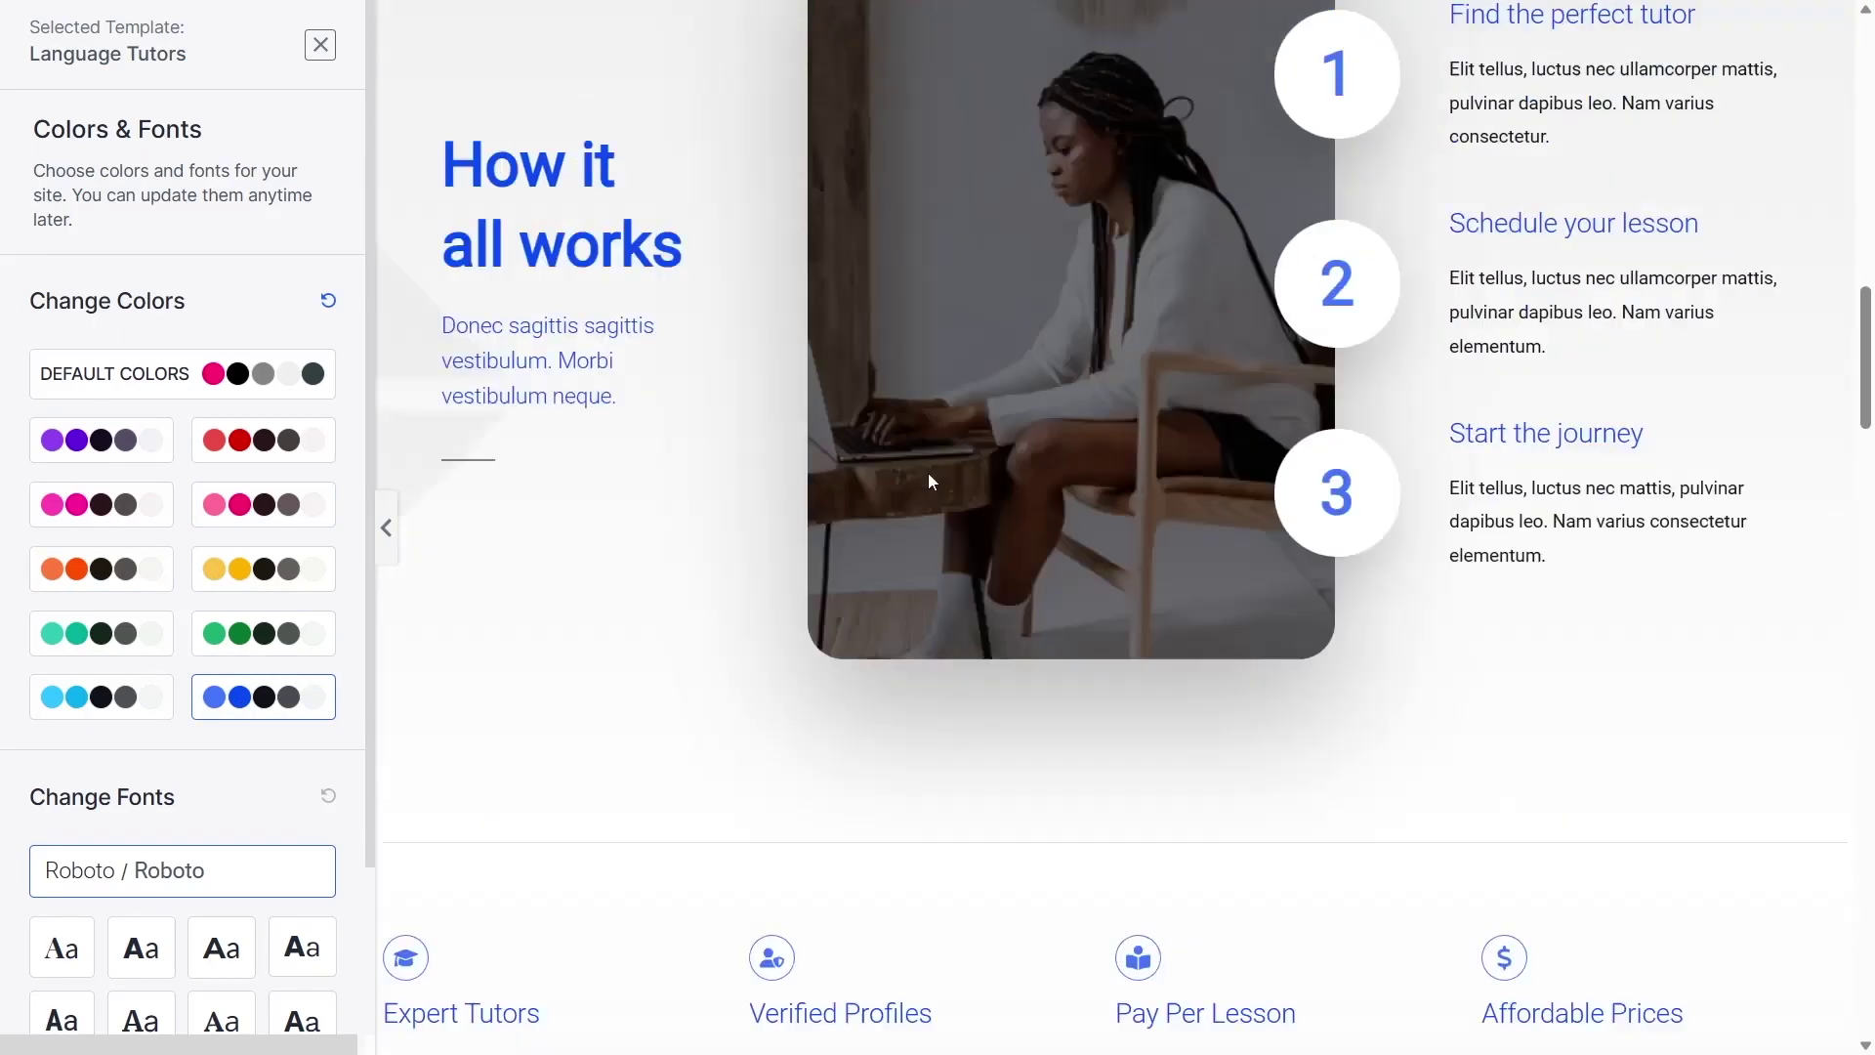
scroll(928, 471, "up", 10)
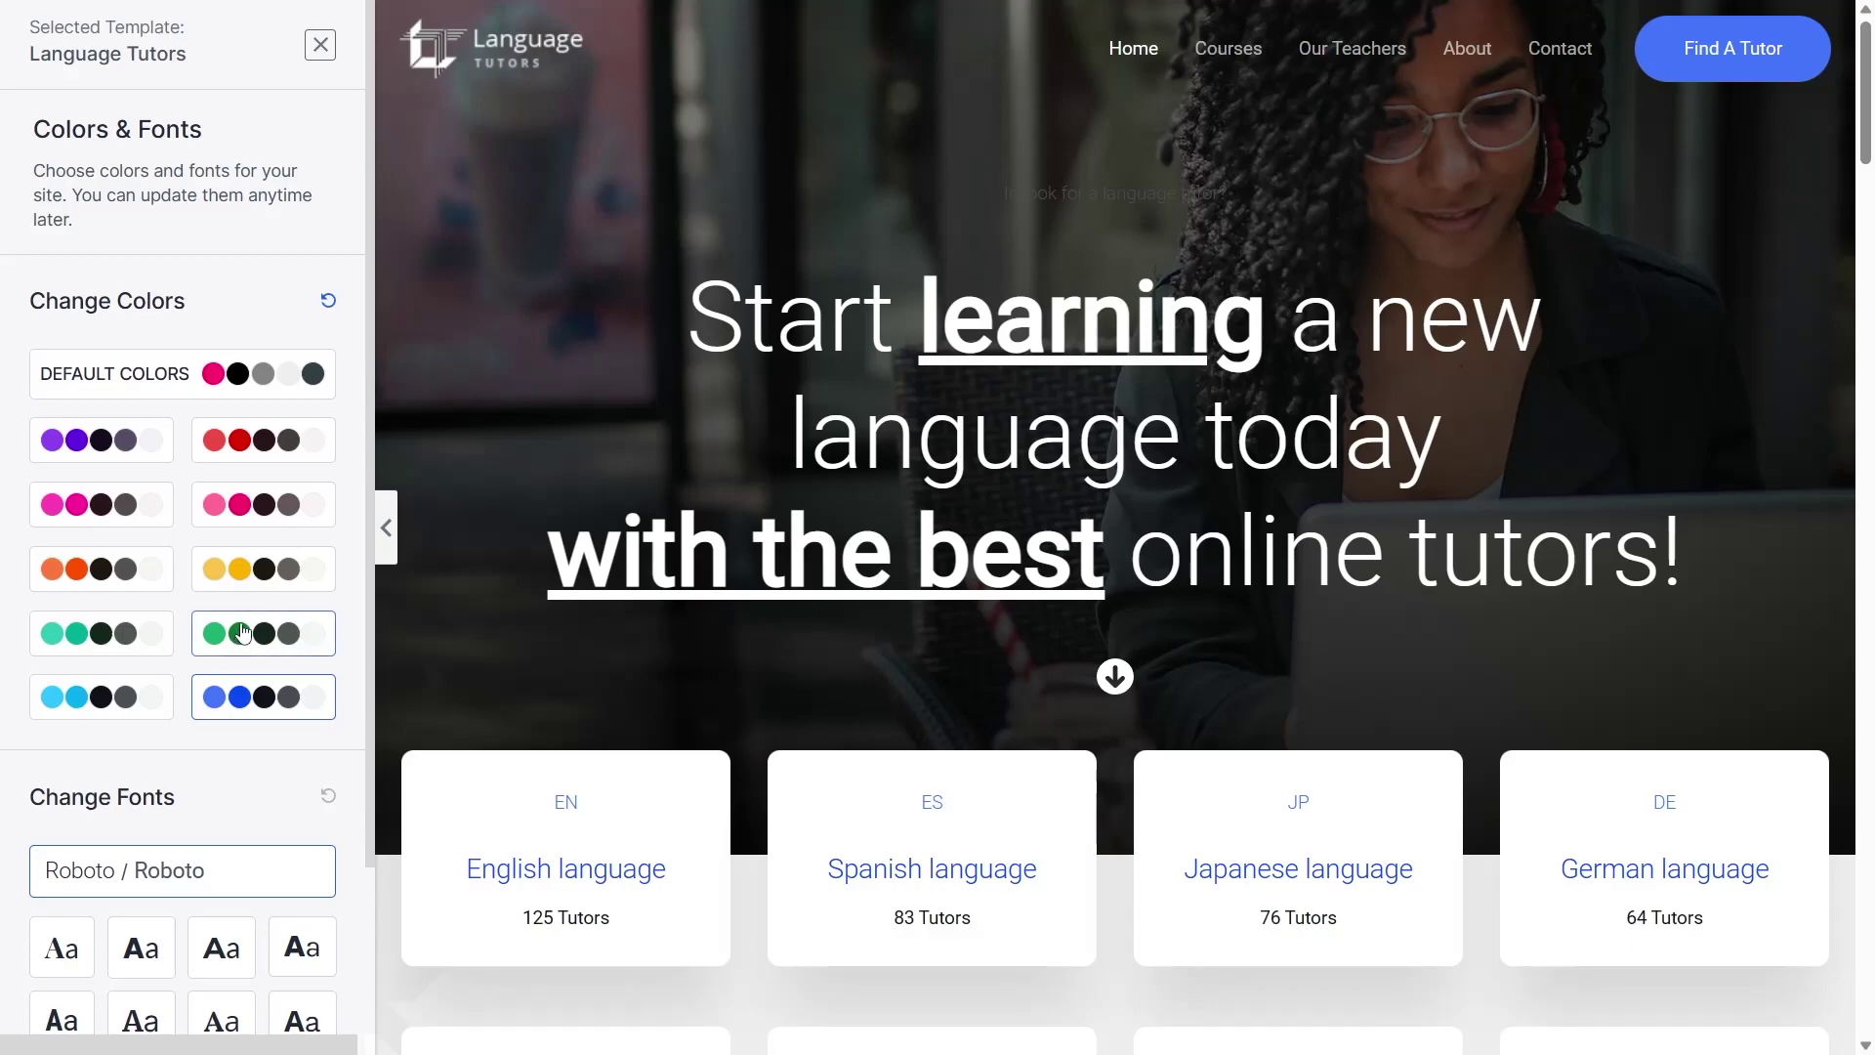
Try different font pairs on the Language Tutors template and set the condensed sans-serif pair
scroll(157, 639, "down", 2)
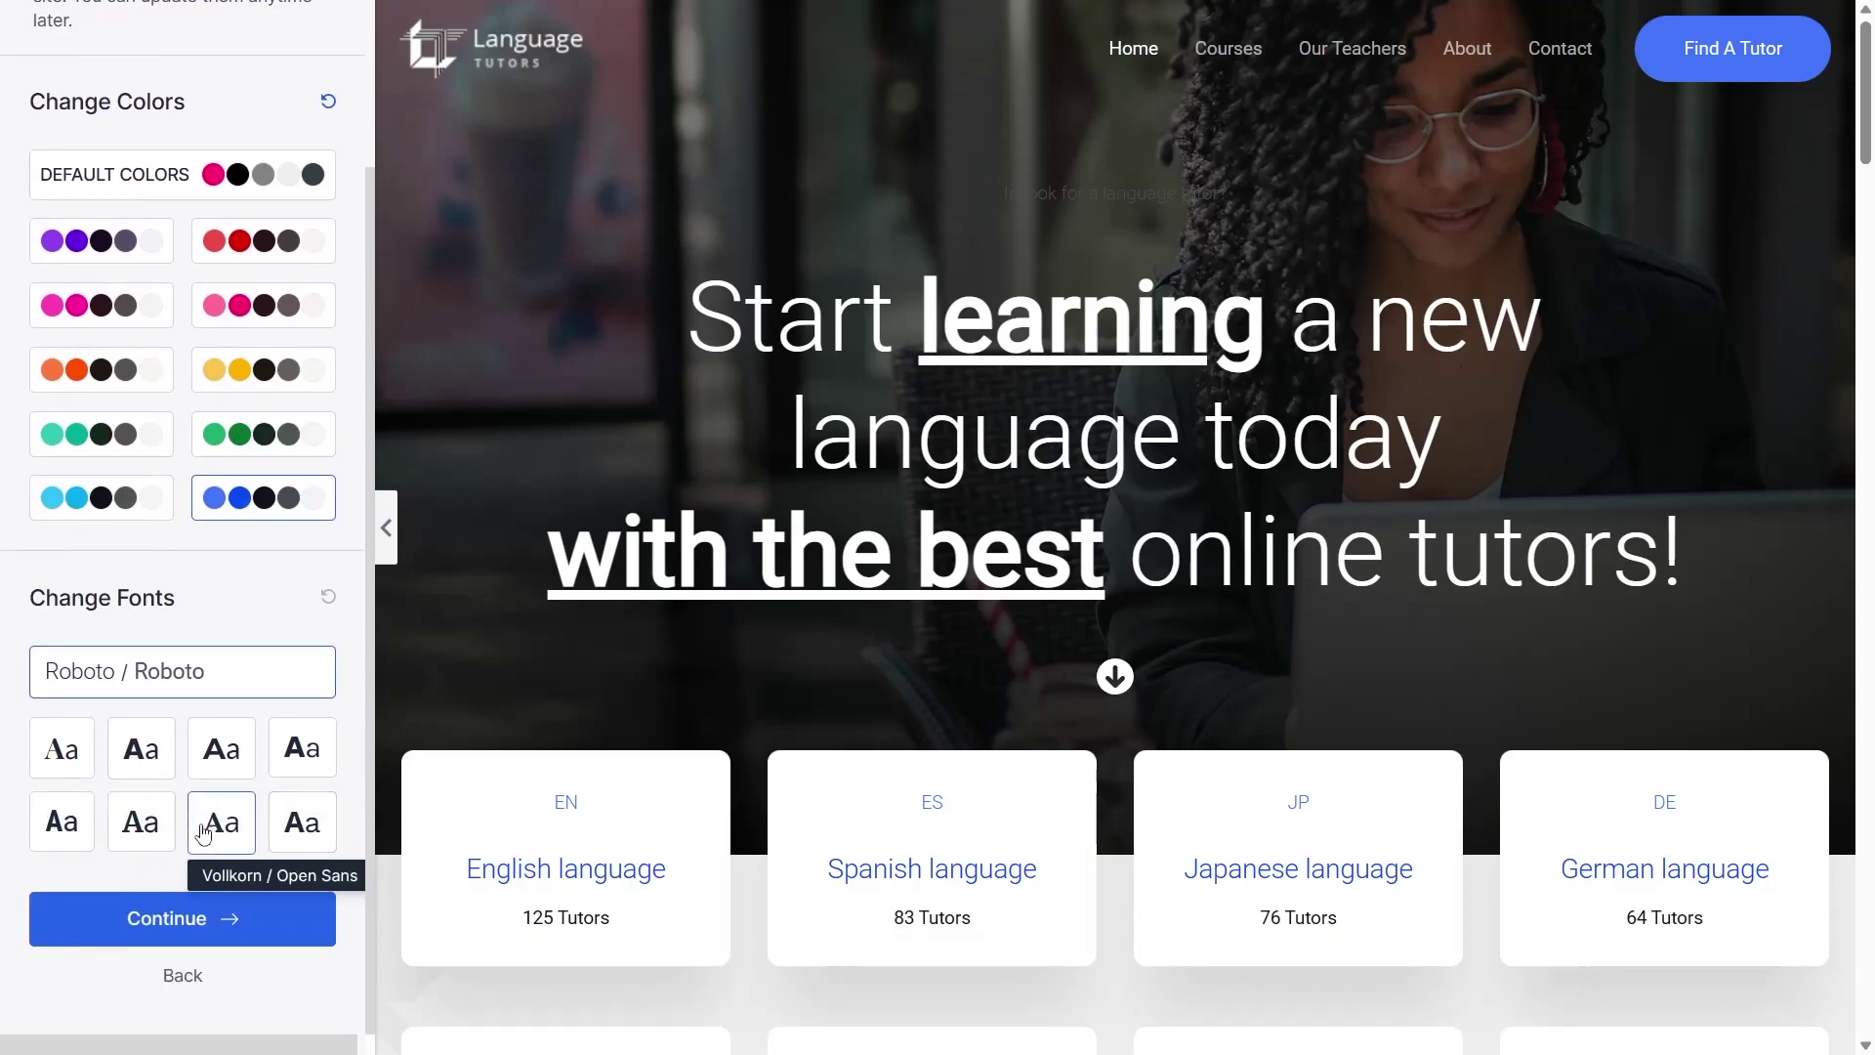
left_click(330, 830)
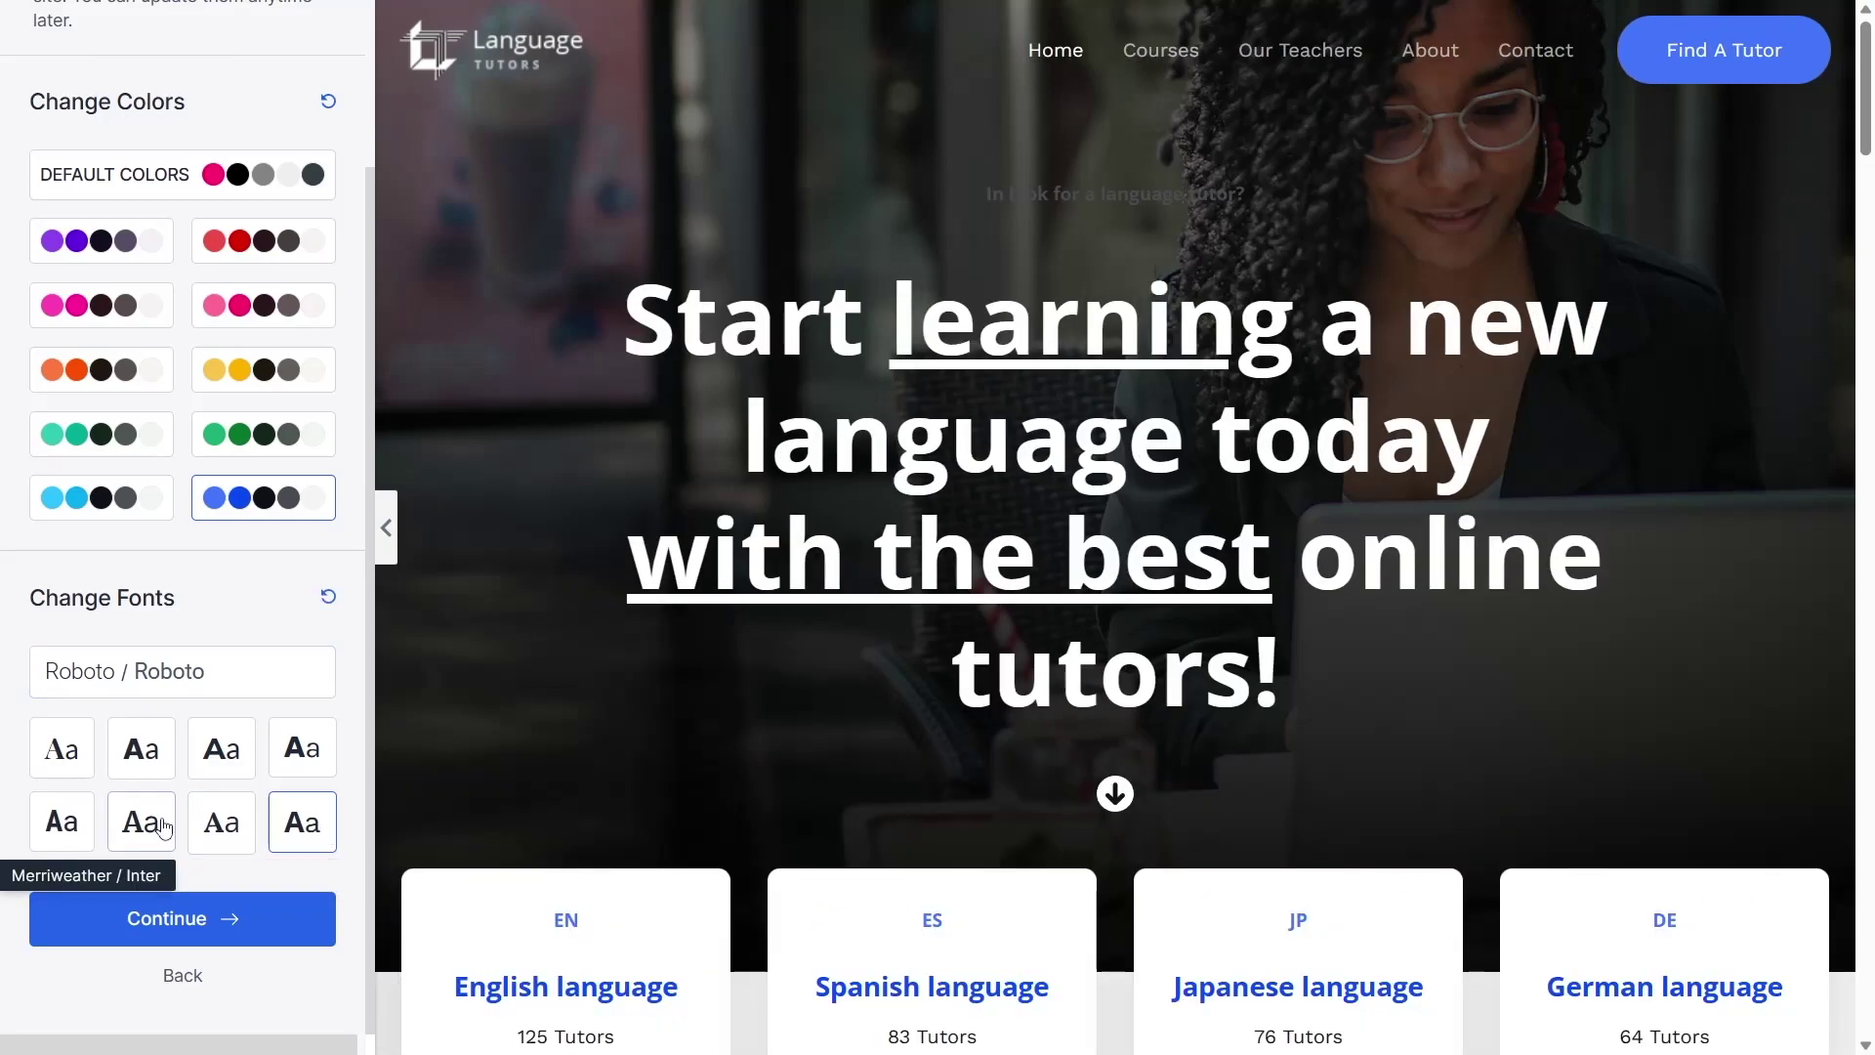
left_click(62, 830)
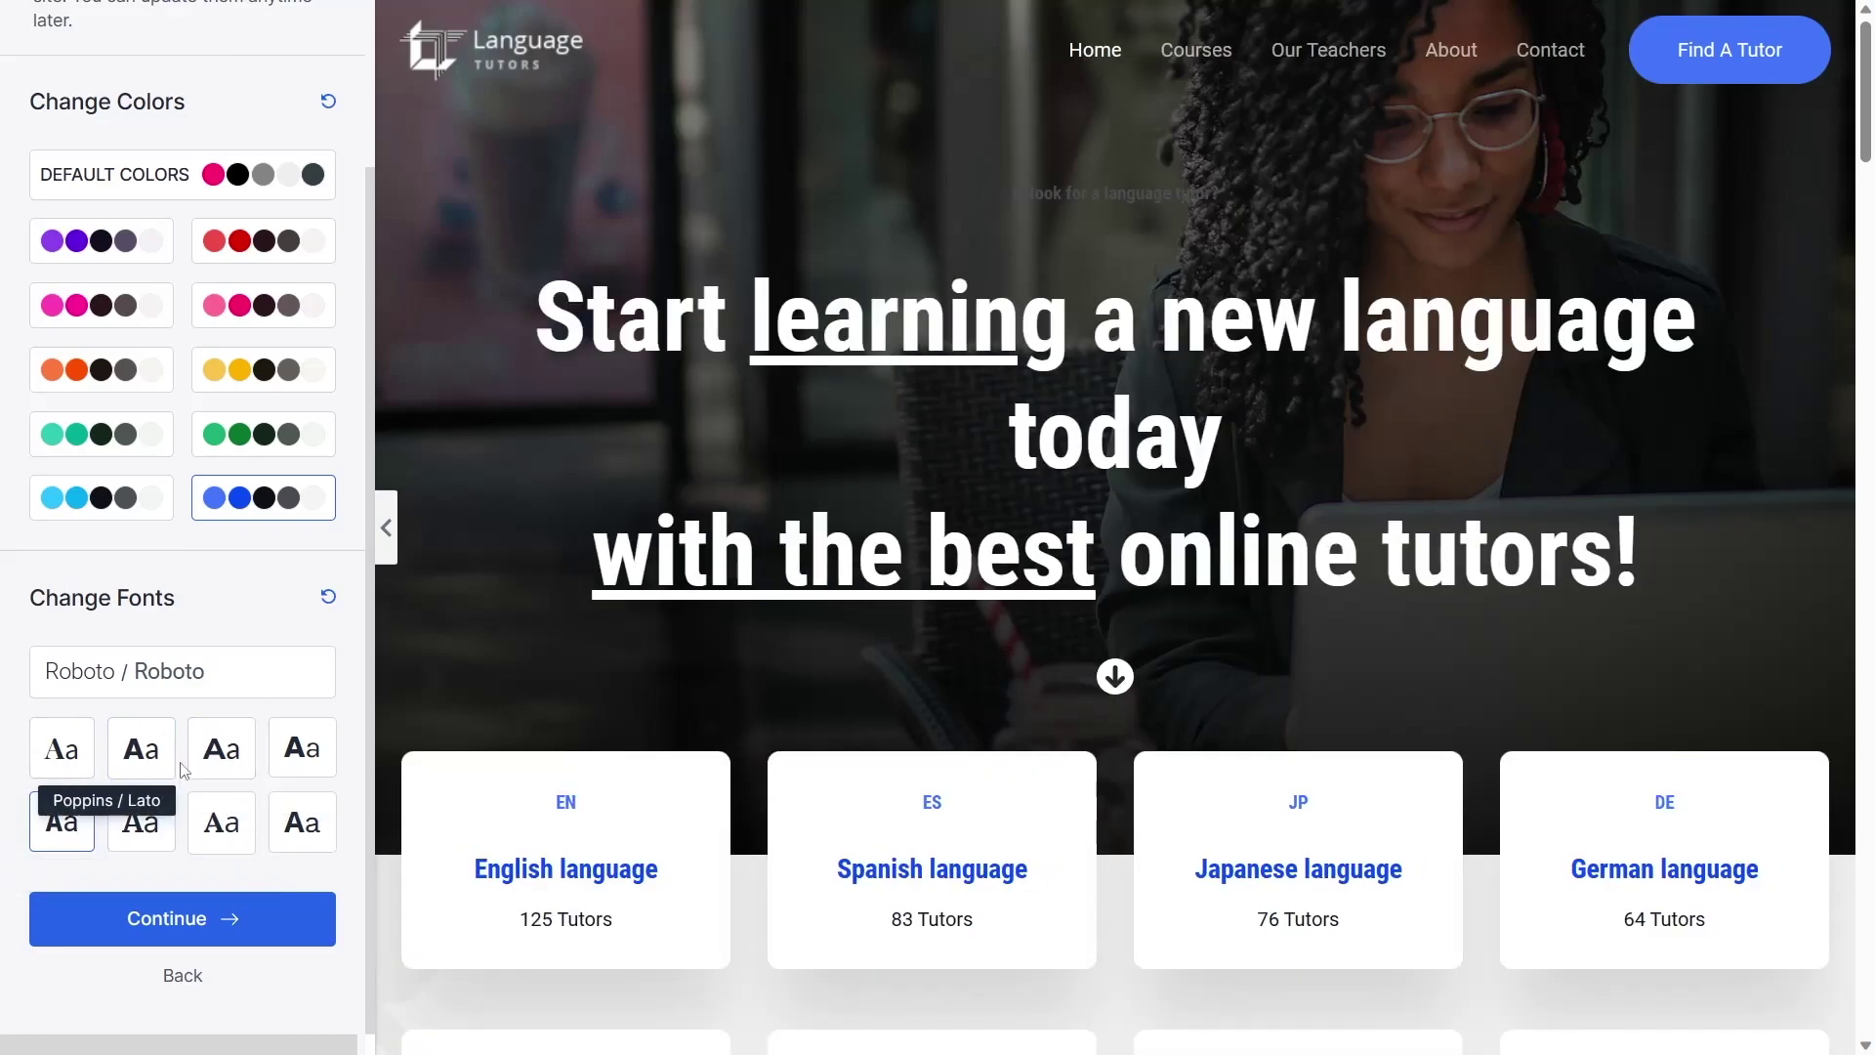
Continue to the final setup form and build the website with all advanced import options enabled
left_click(239, 916)
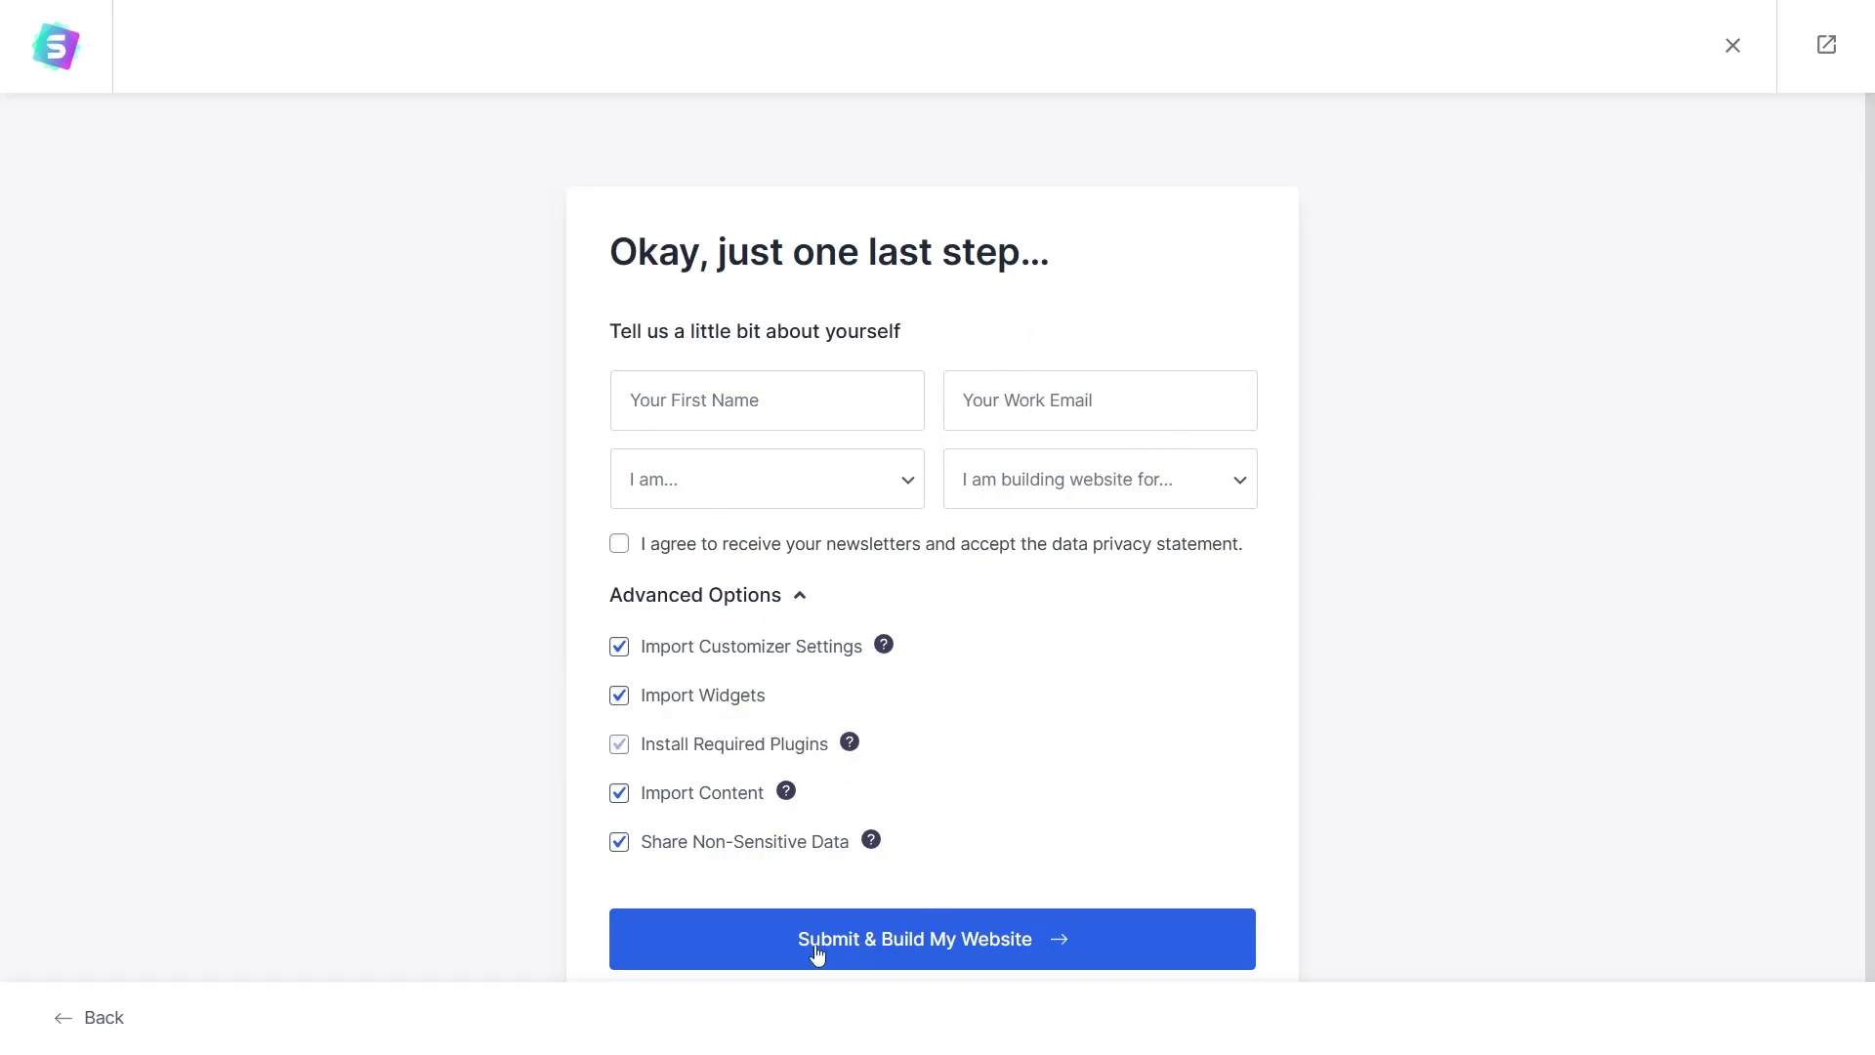
left_click(899, 952)
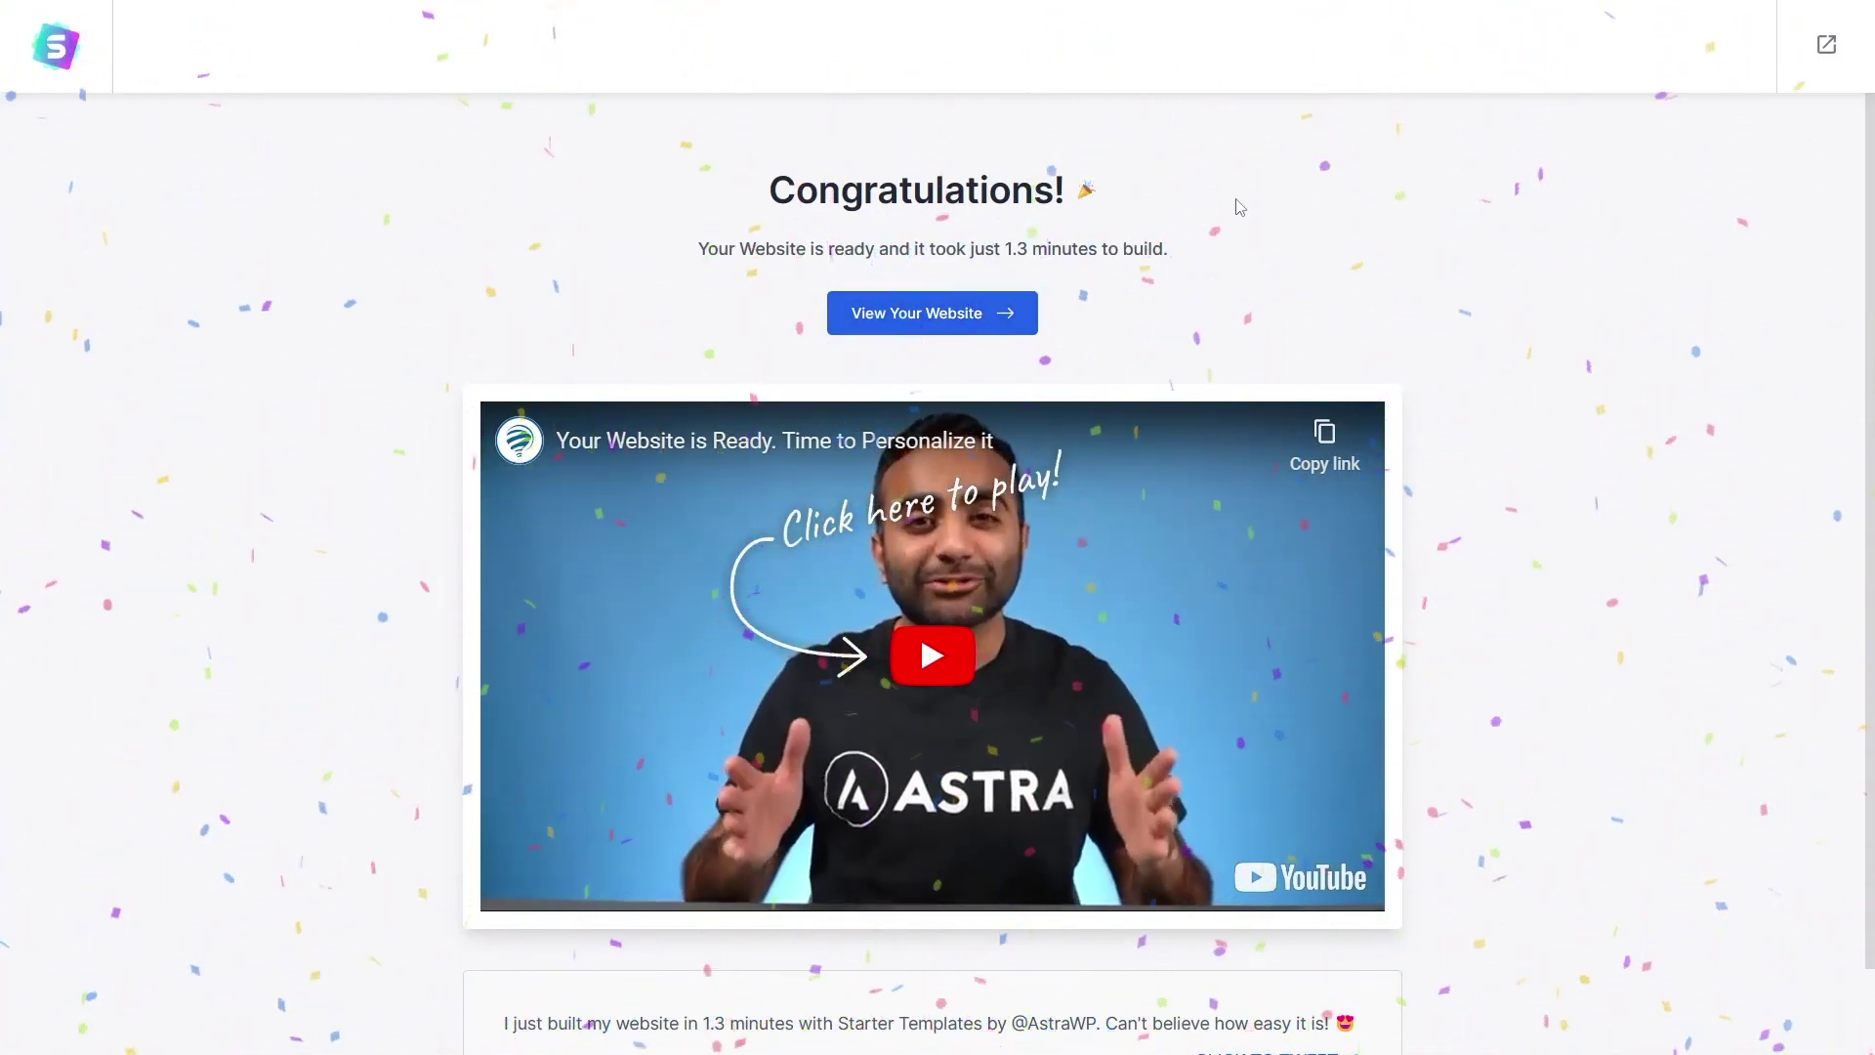
left_click_drag(708, 248, 1165, 261)
left_click_drag(1002, 251, 1116, 252)
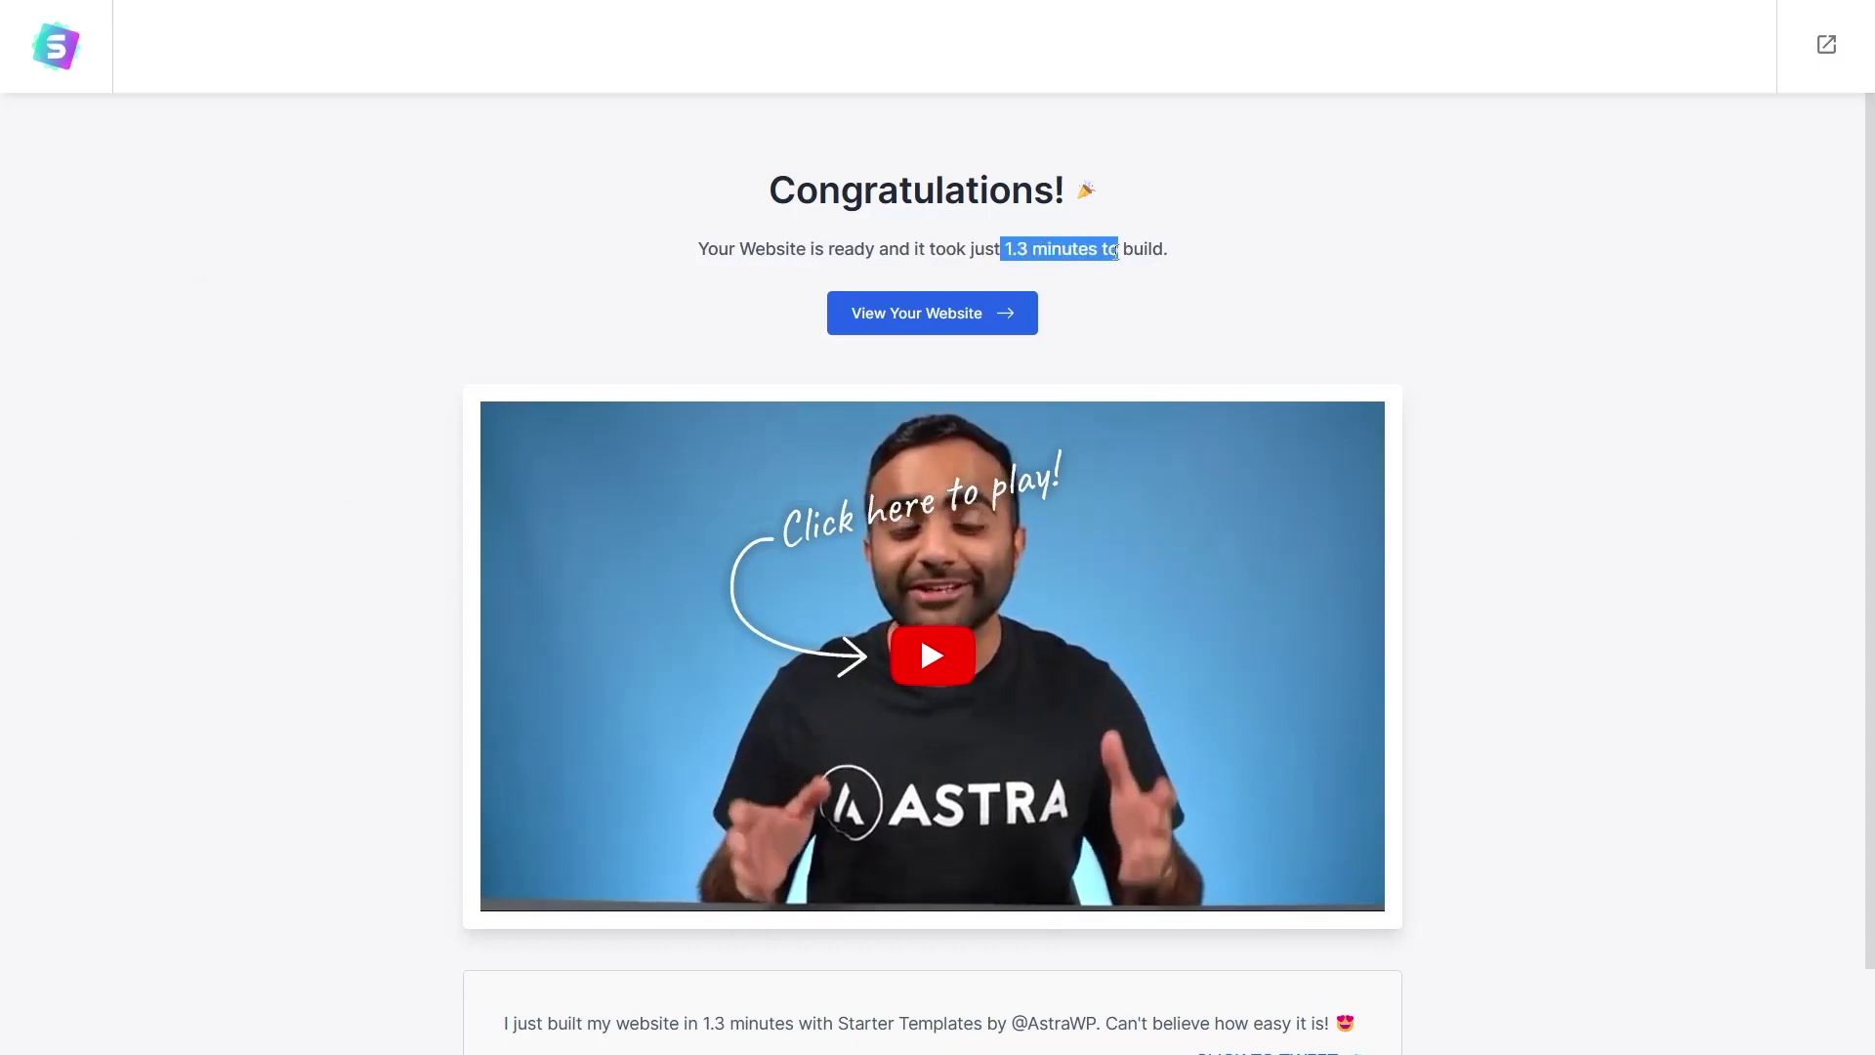
left_click(1105, 326)
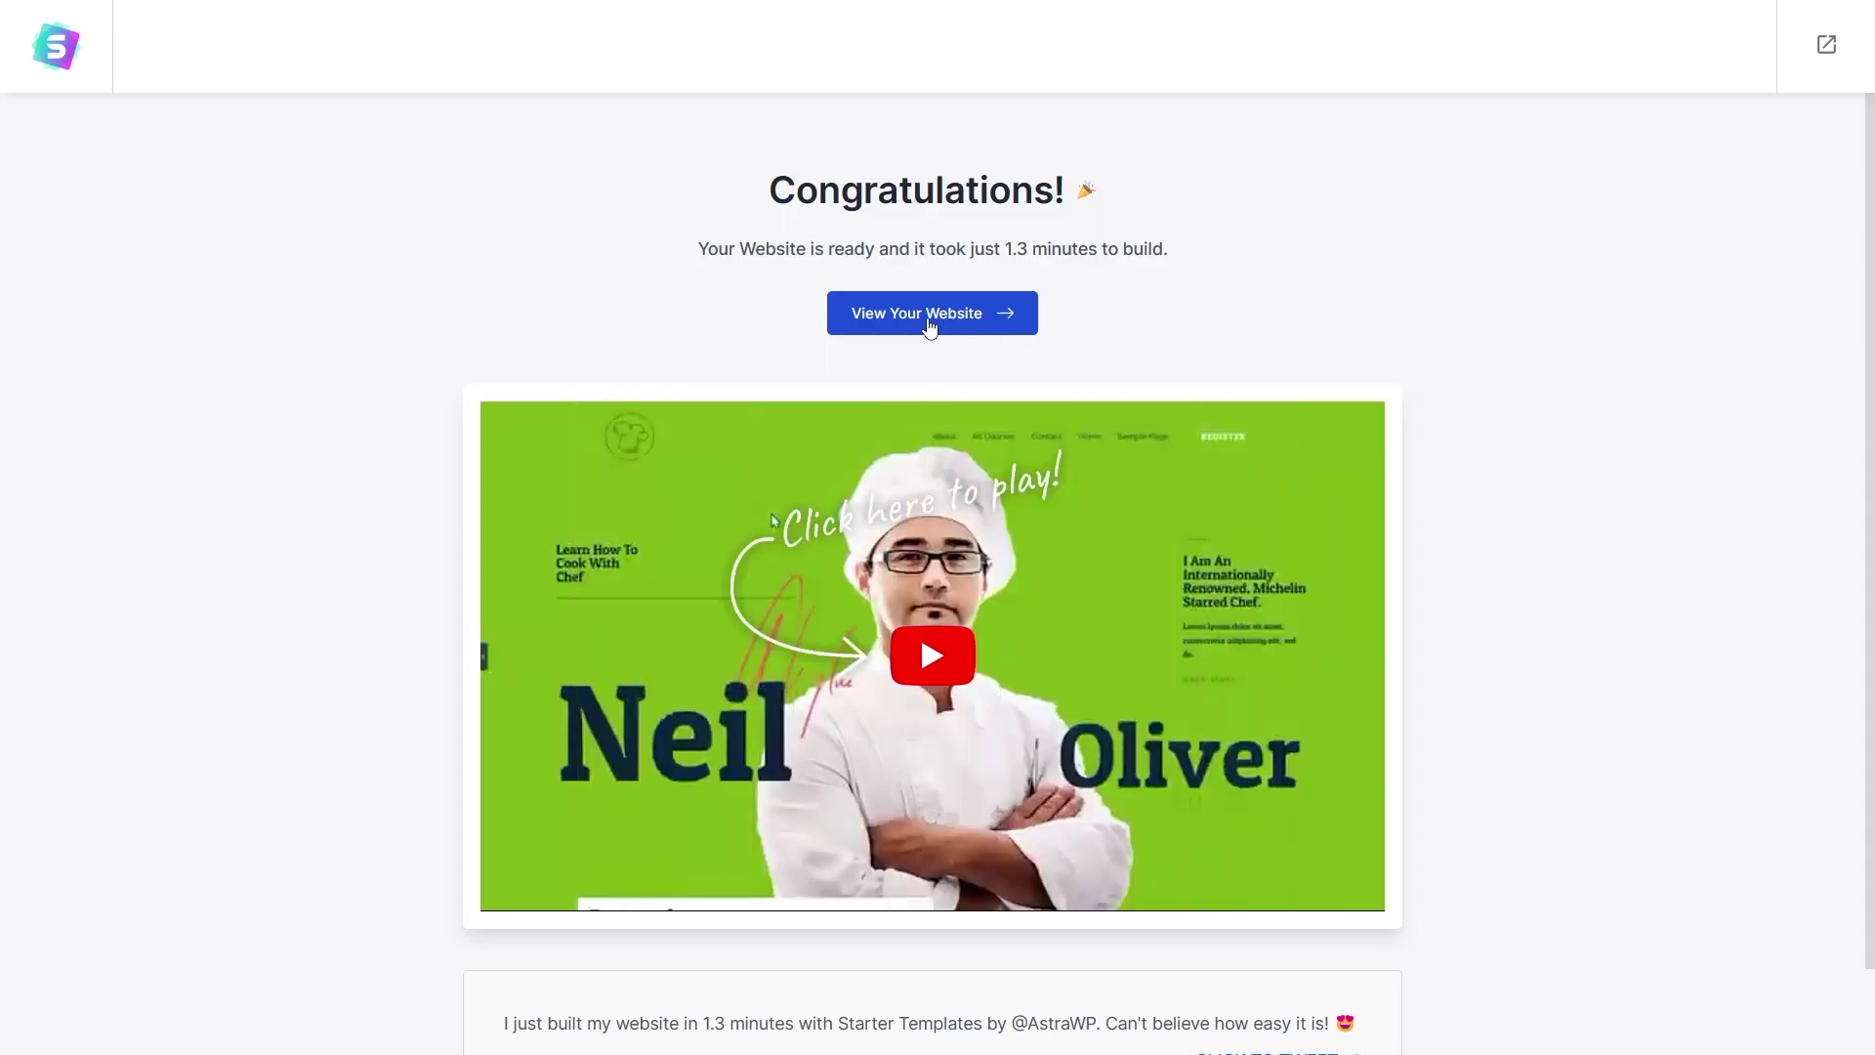
View the newly built Language Tutors website and look through its homepage sections
left_click(931, 327)
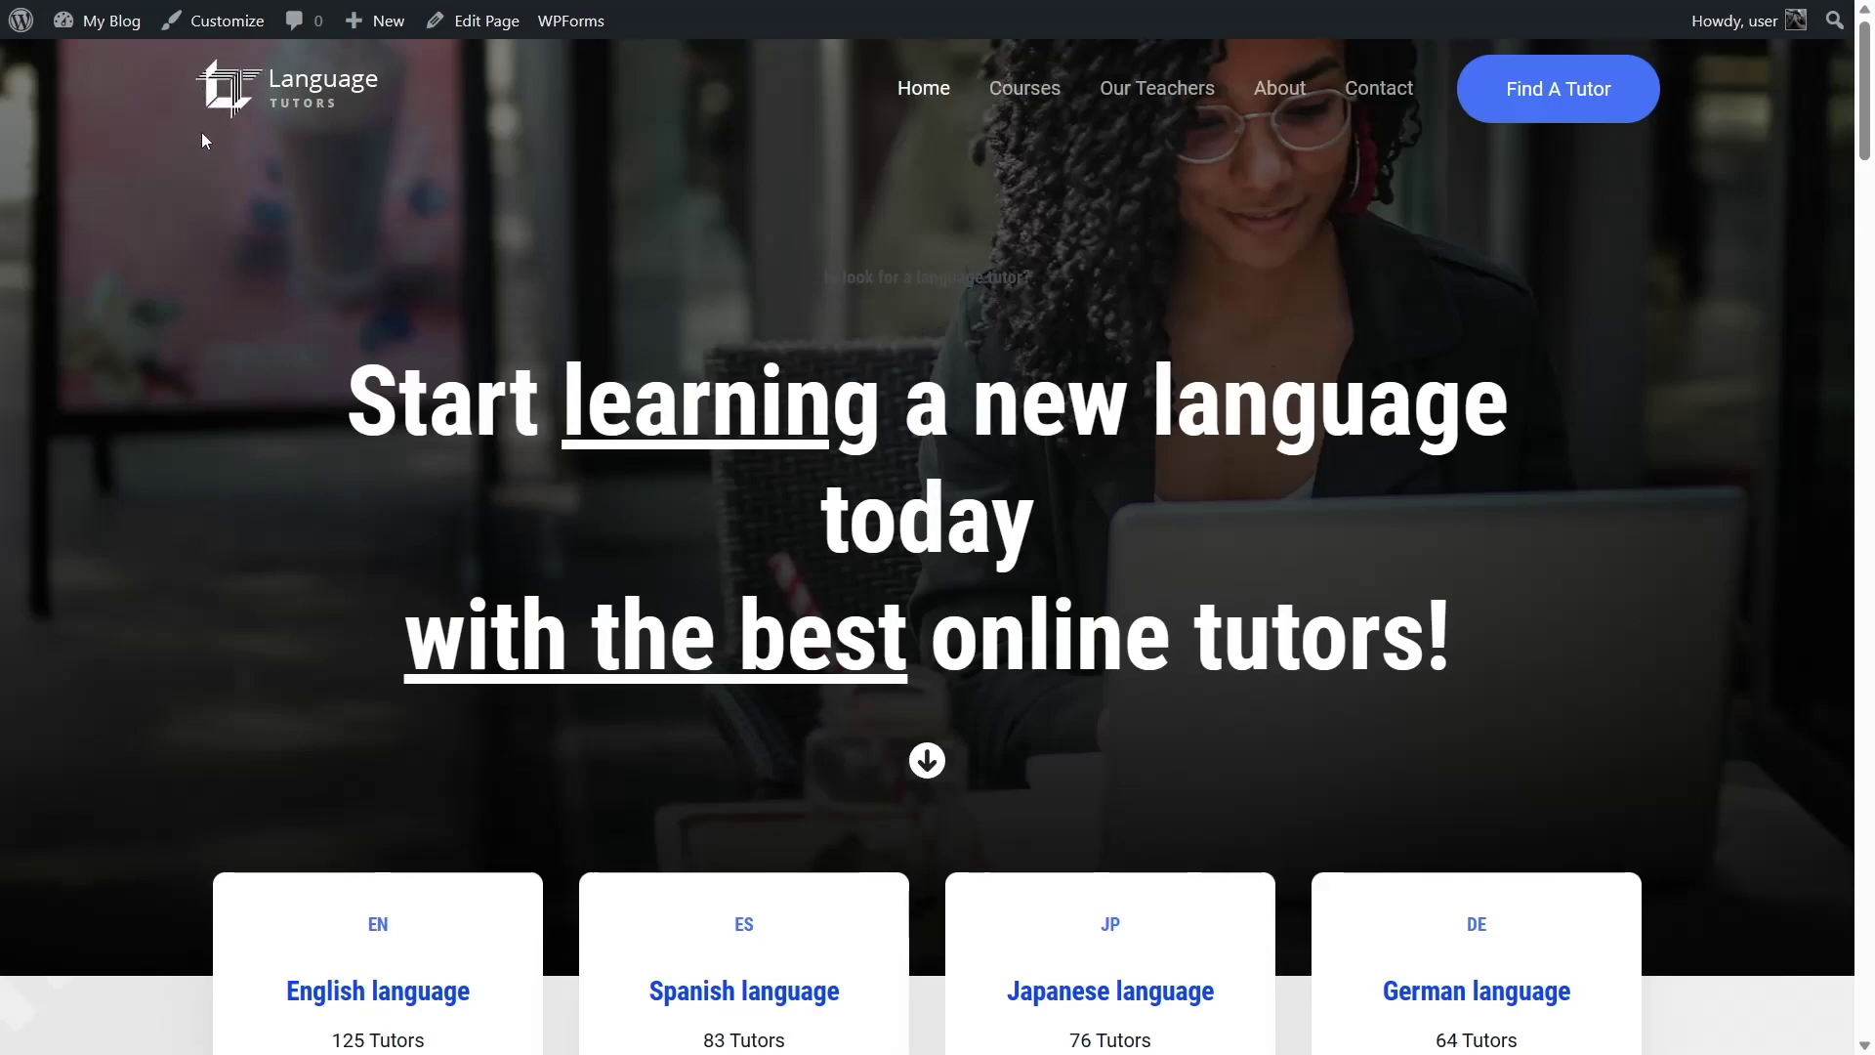
scroll(197, 241, "down", 10)
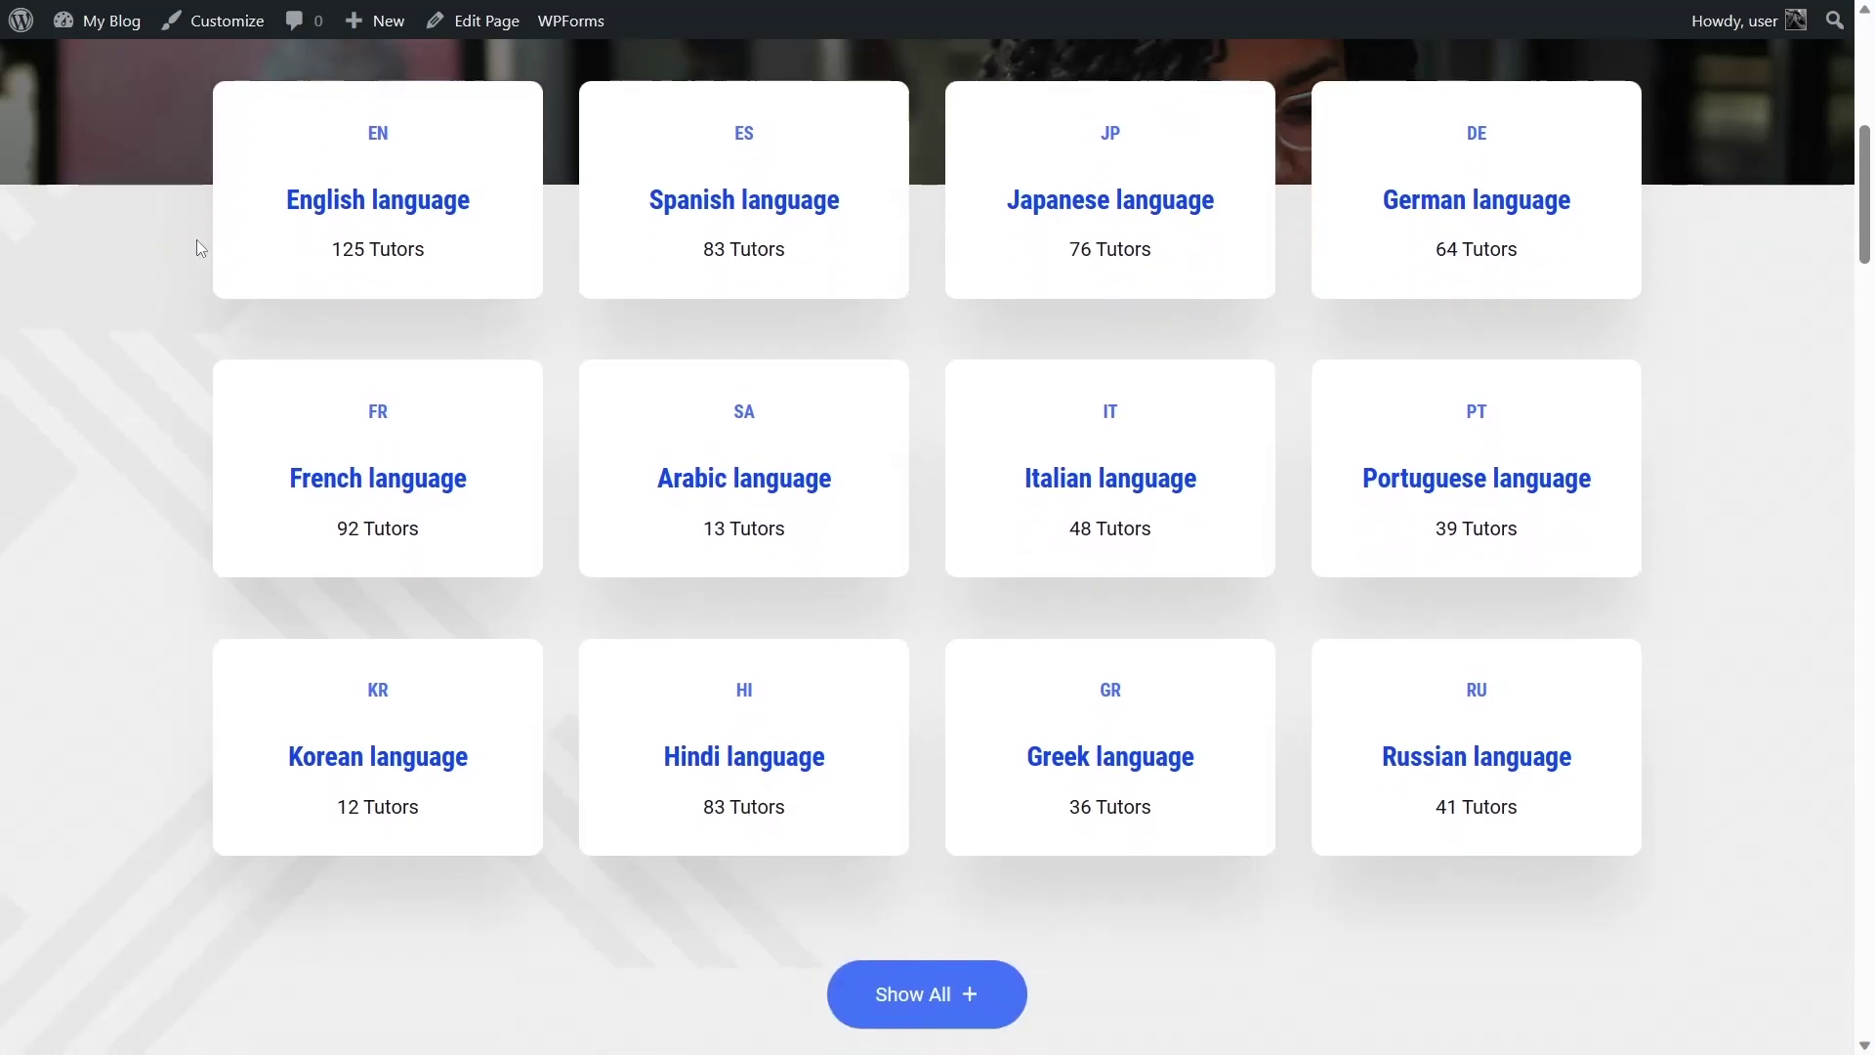
scroll(196, 240, "down", 20)
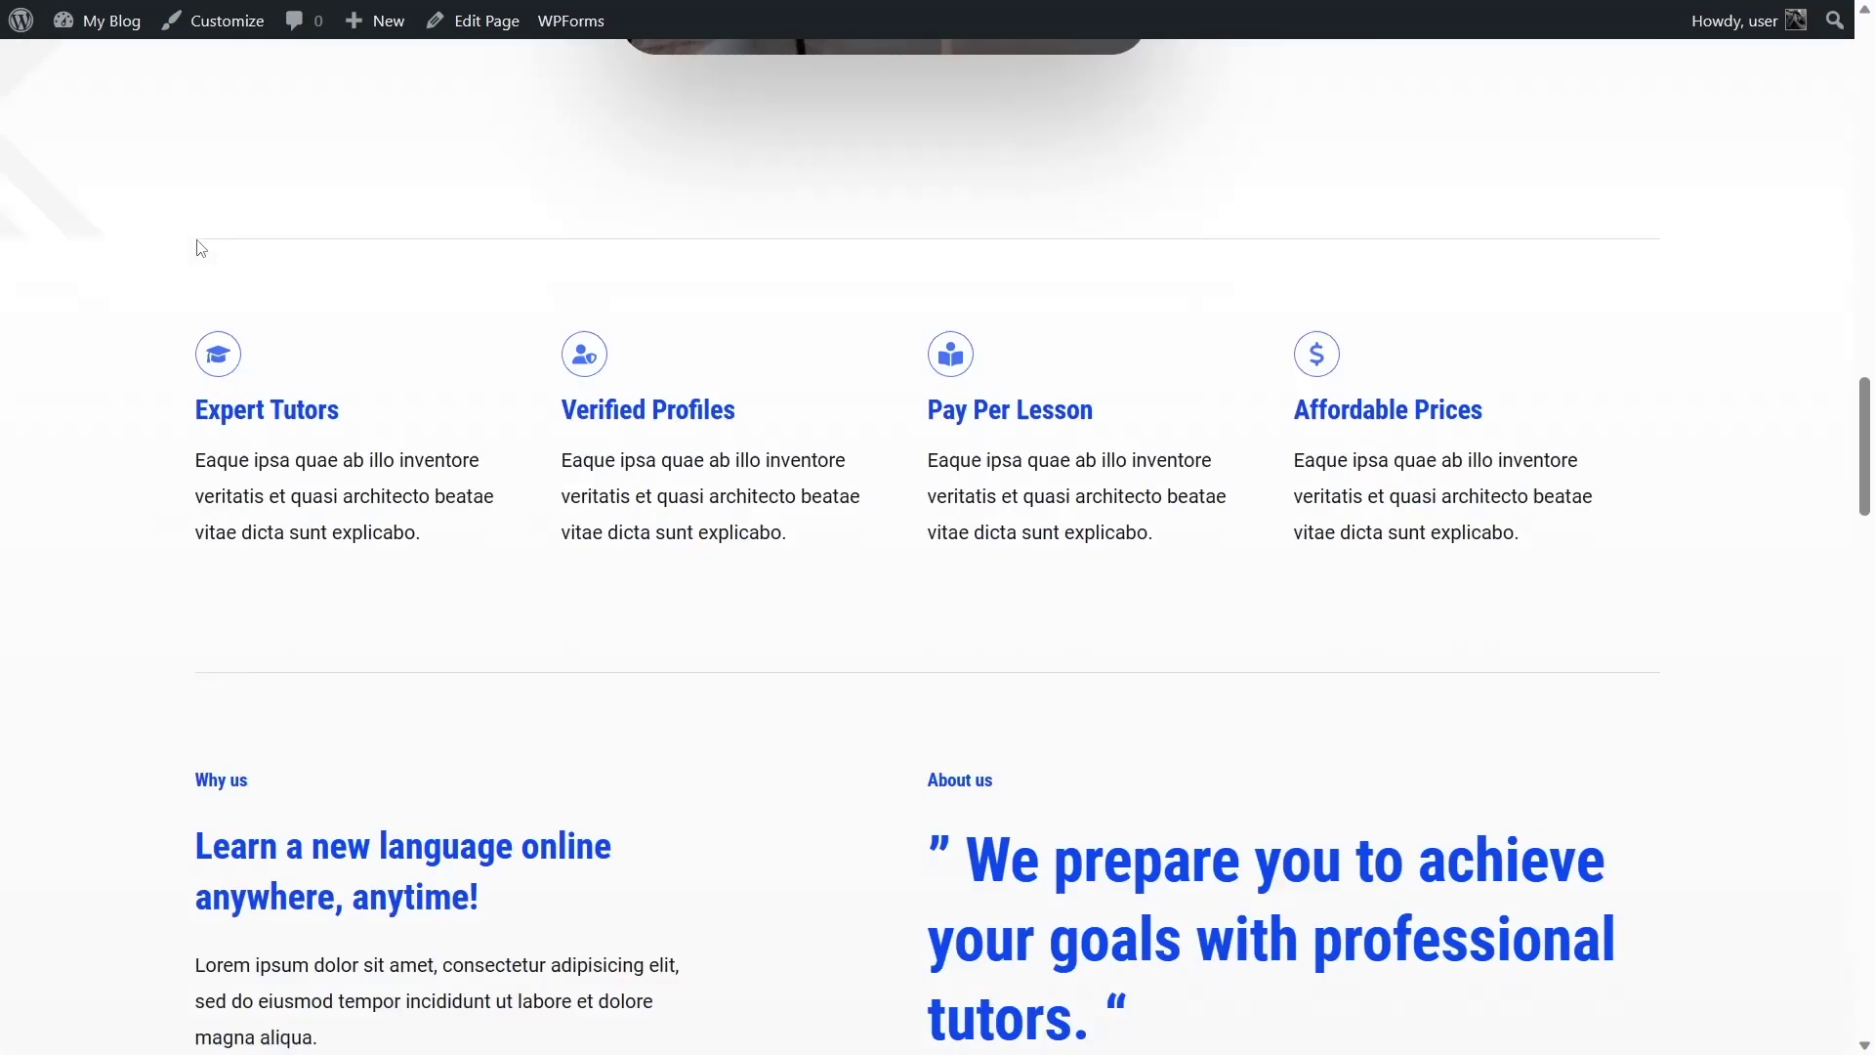
scroll(200, 247, "down", 8)
scroll(200, 247, "up", 20)
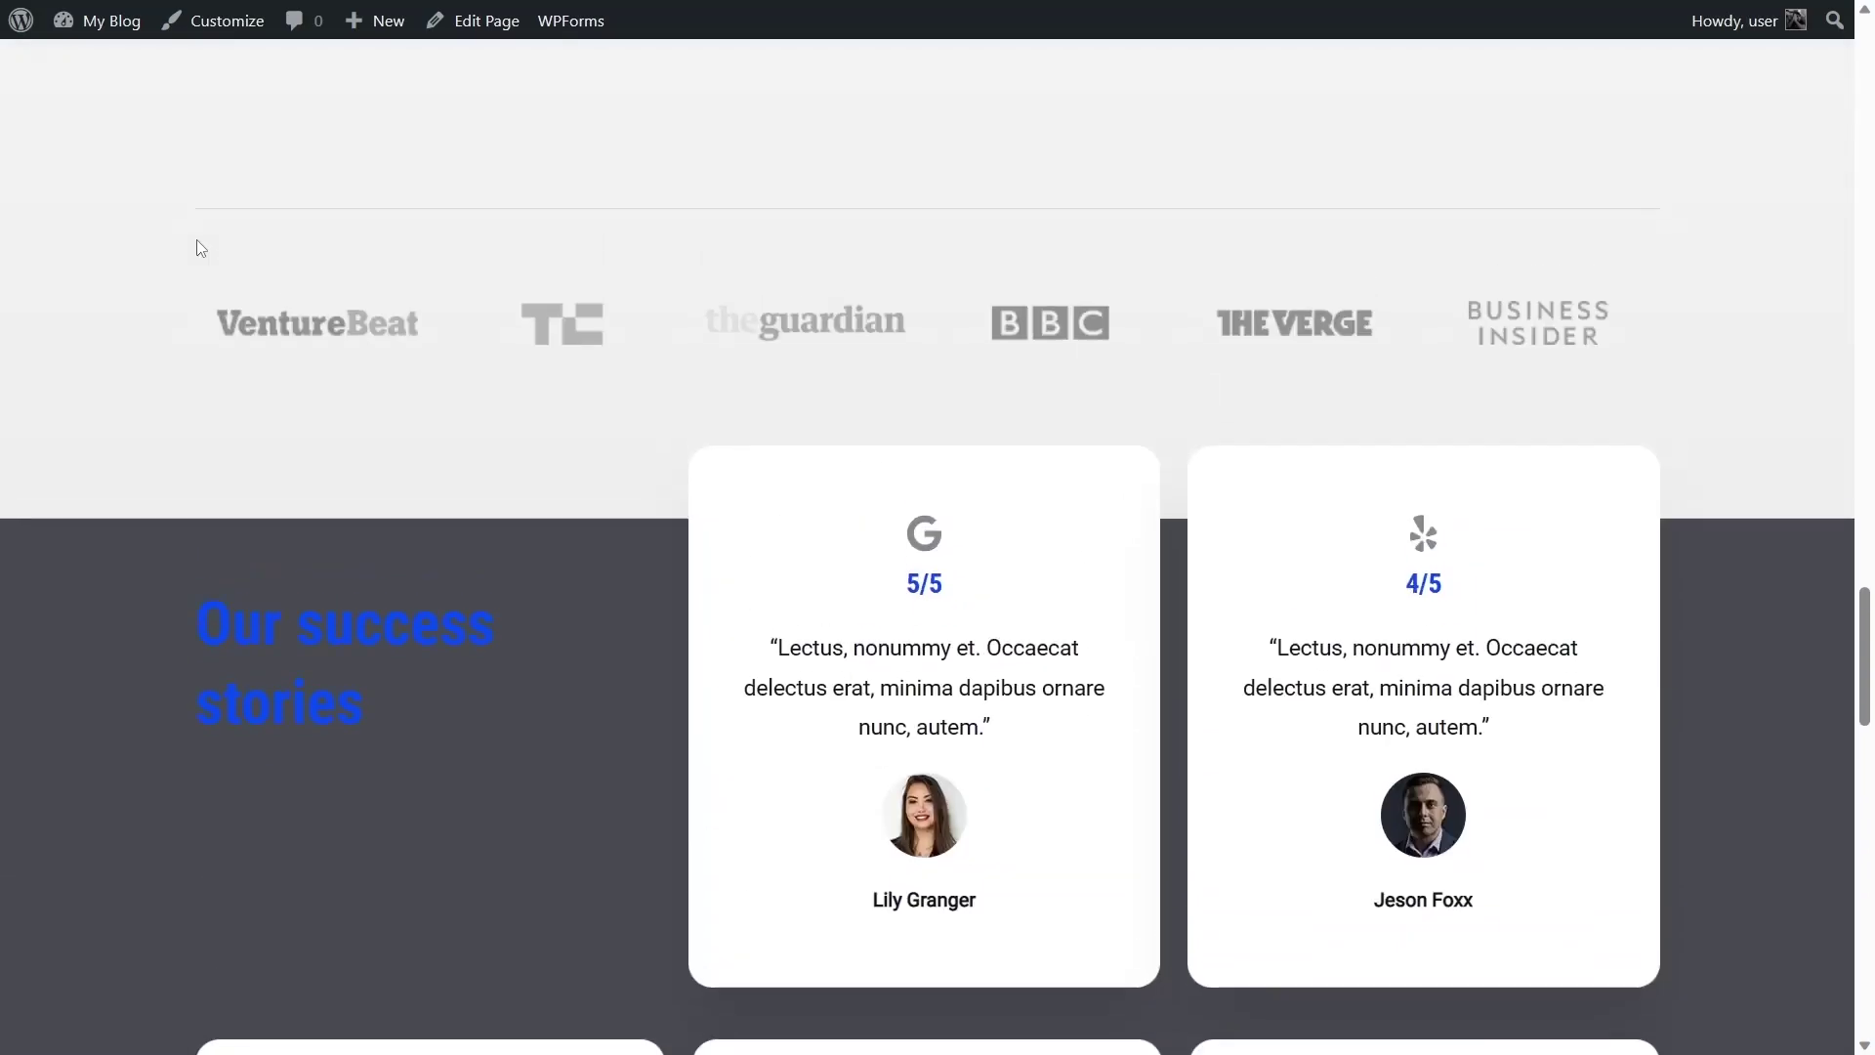
scroll(198, 244, "up", 10)
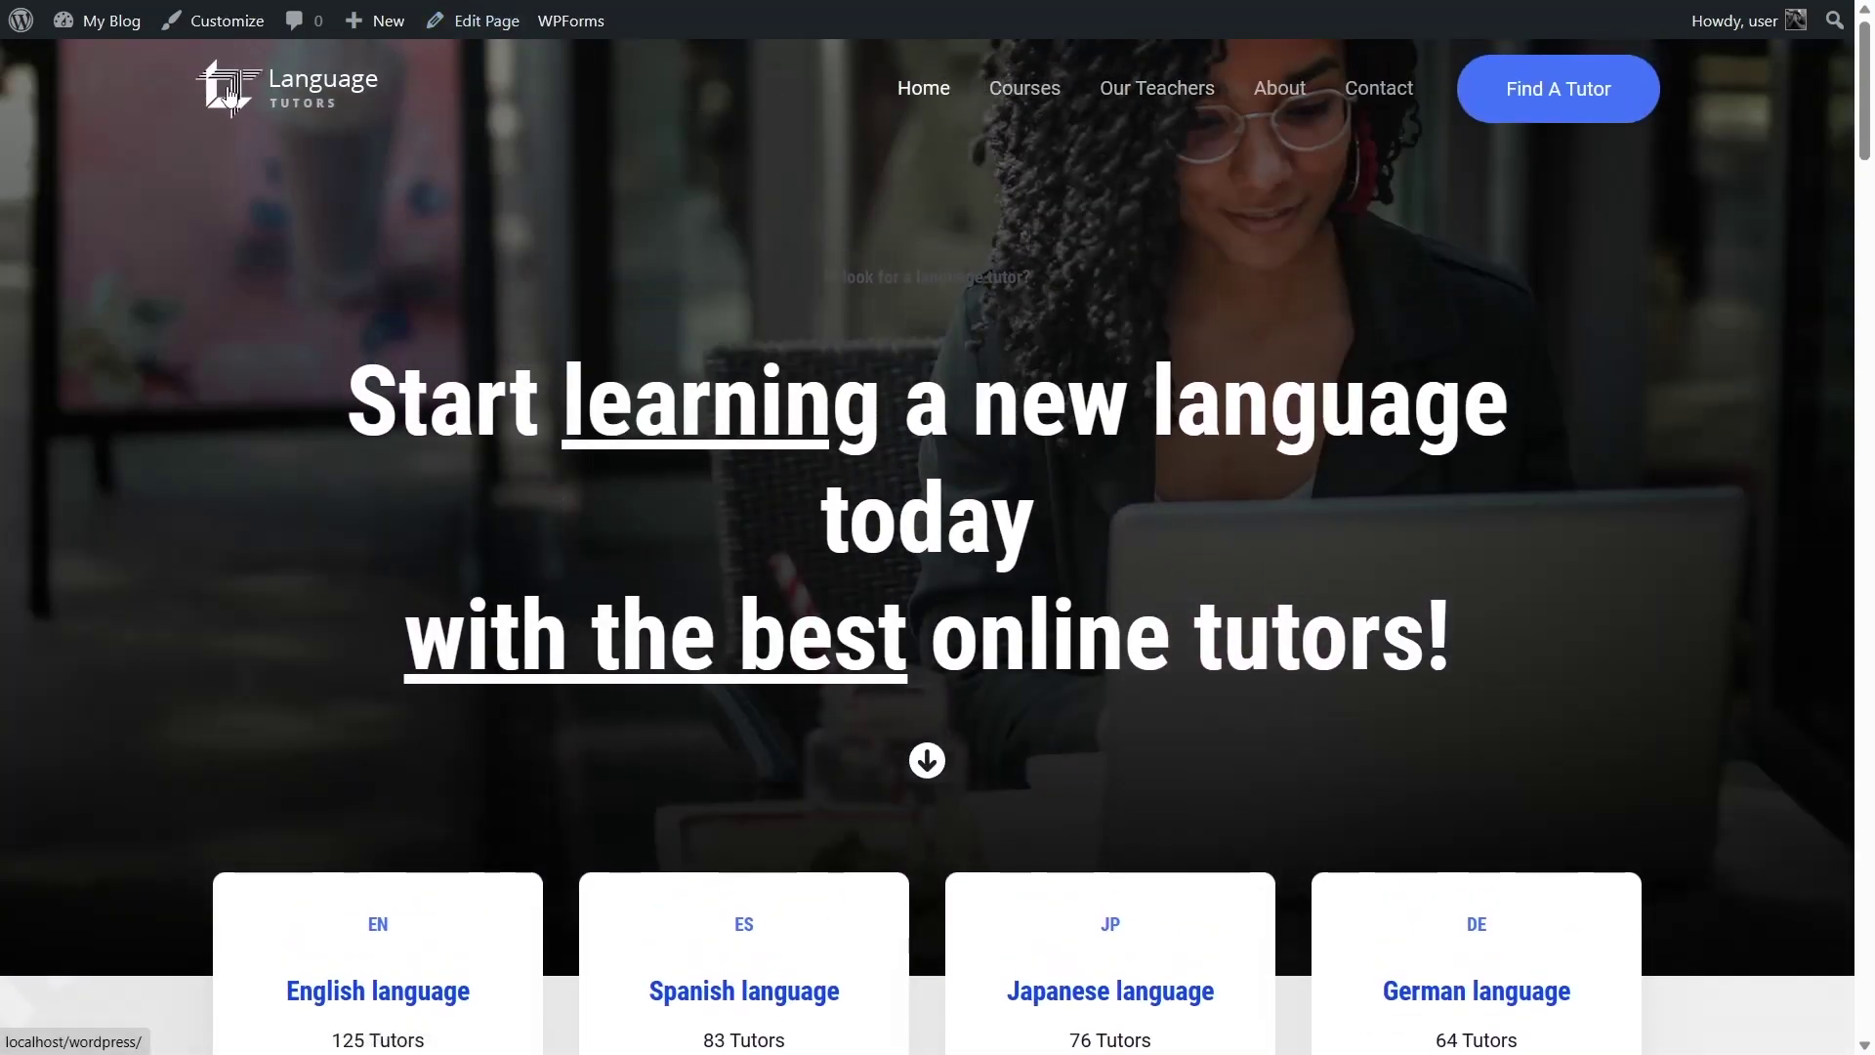
scroll(712, 423, "down", 9)
scroll(714, 434, "up", 7)
scroll(714, 434, "up", 2)
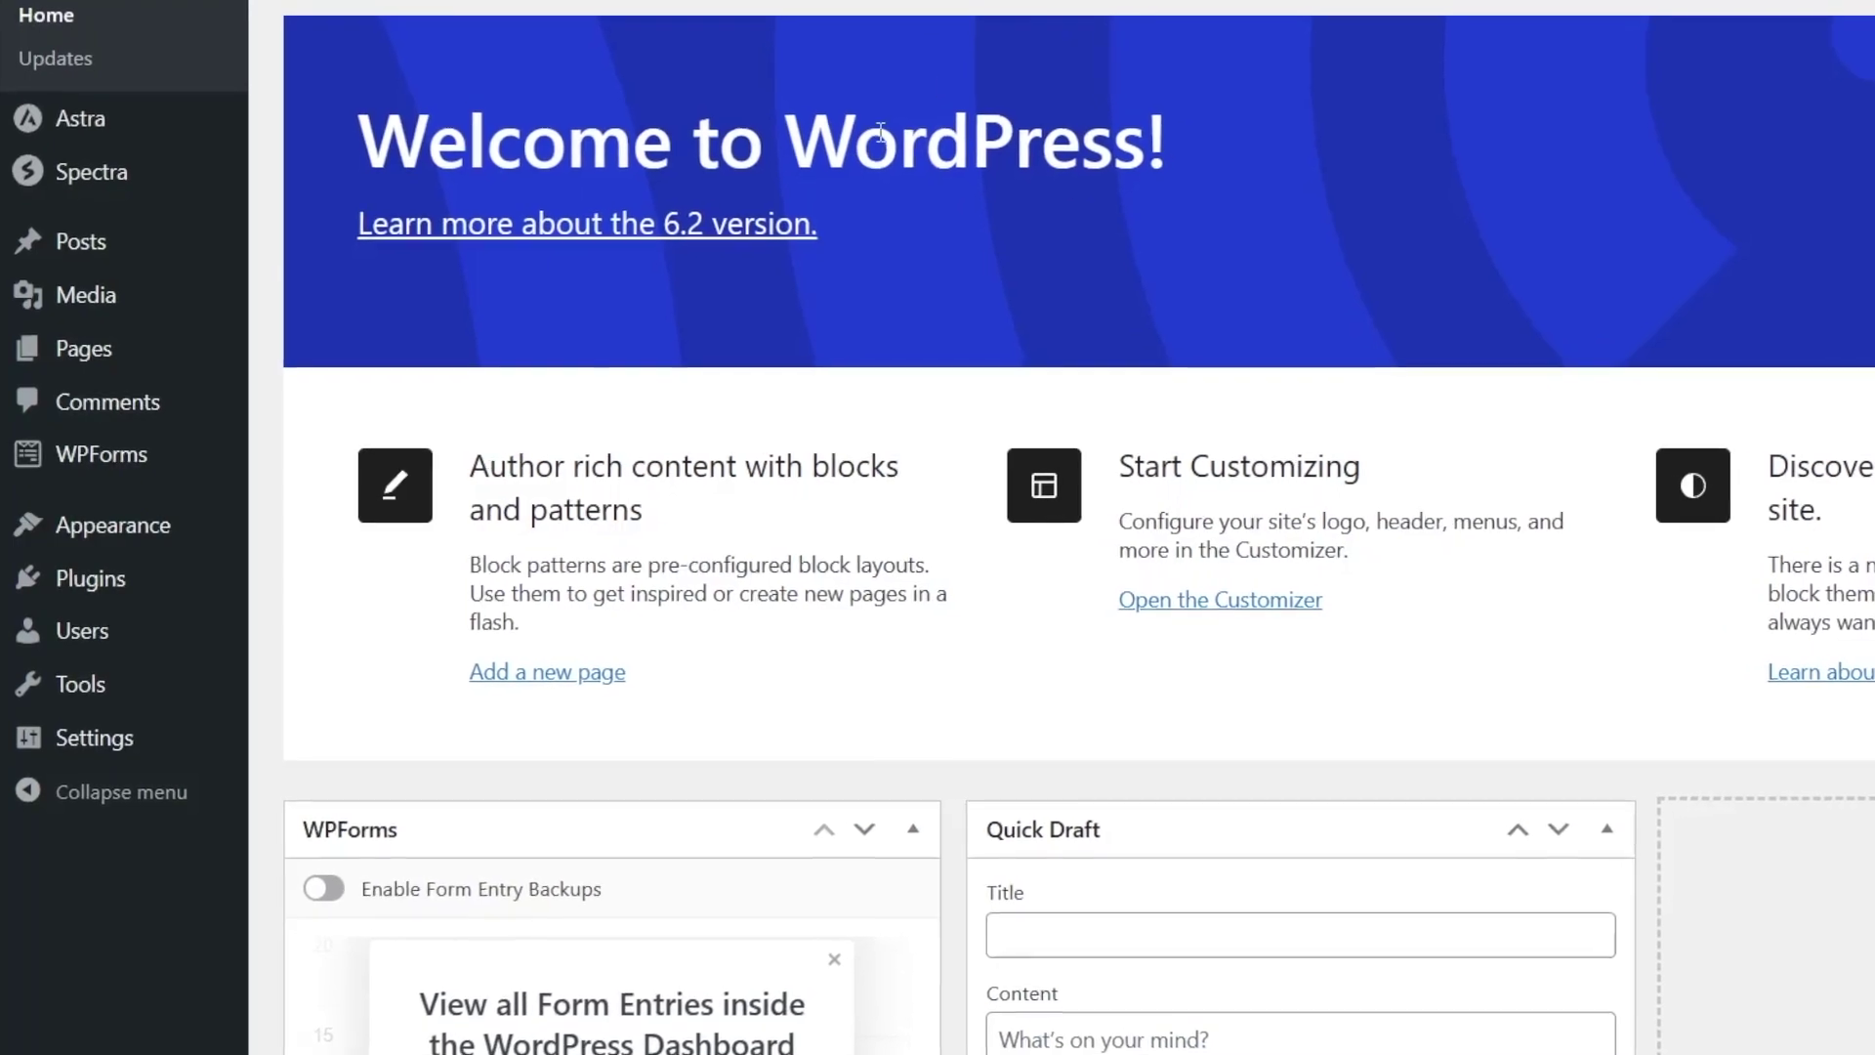
Open the theme upload form on the Add Themes page and choose astra.4.1.3.zip from the Downloads Astra folder
mouse_move(153, 545)
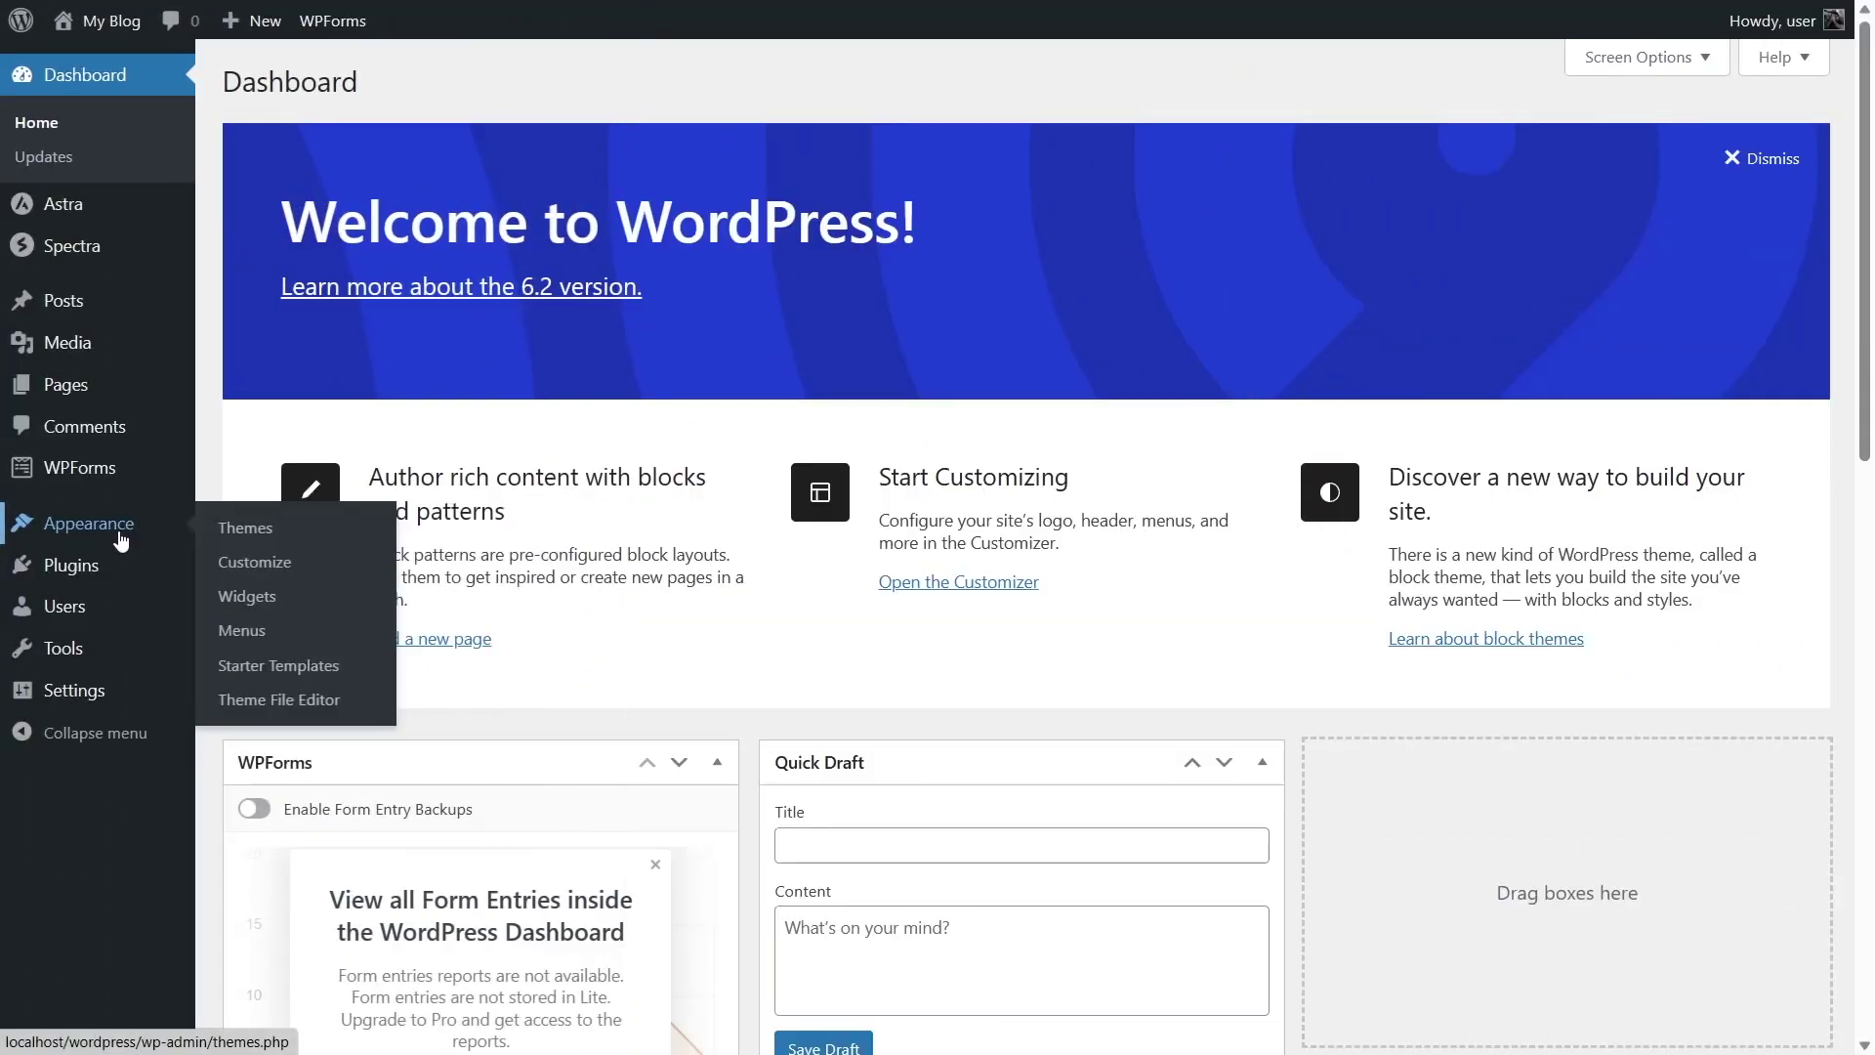
left_click(121, 540)
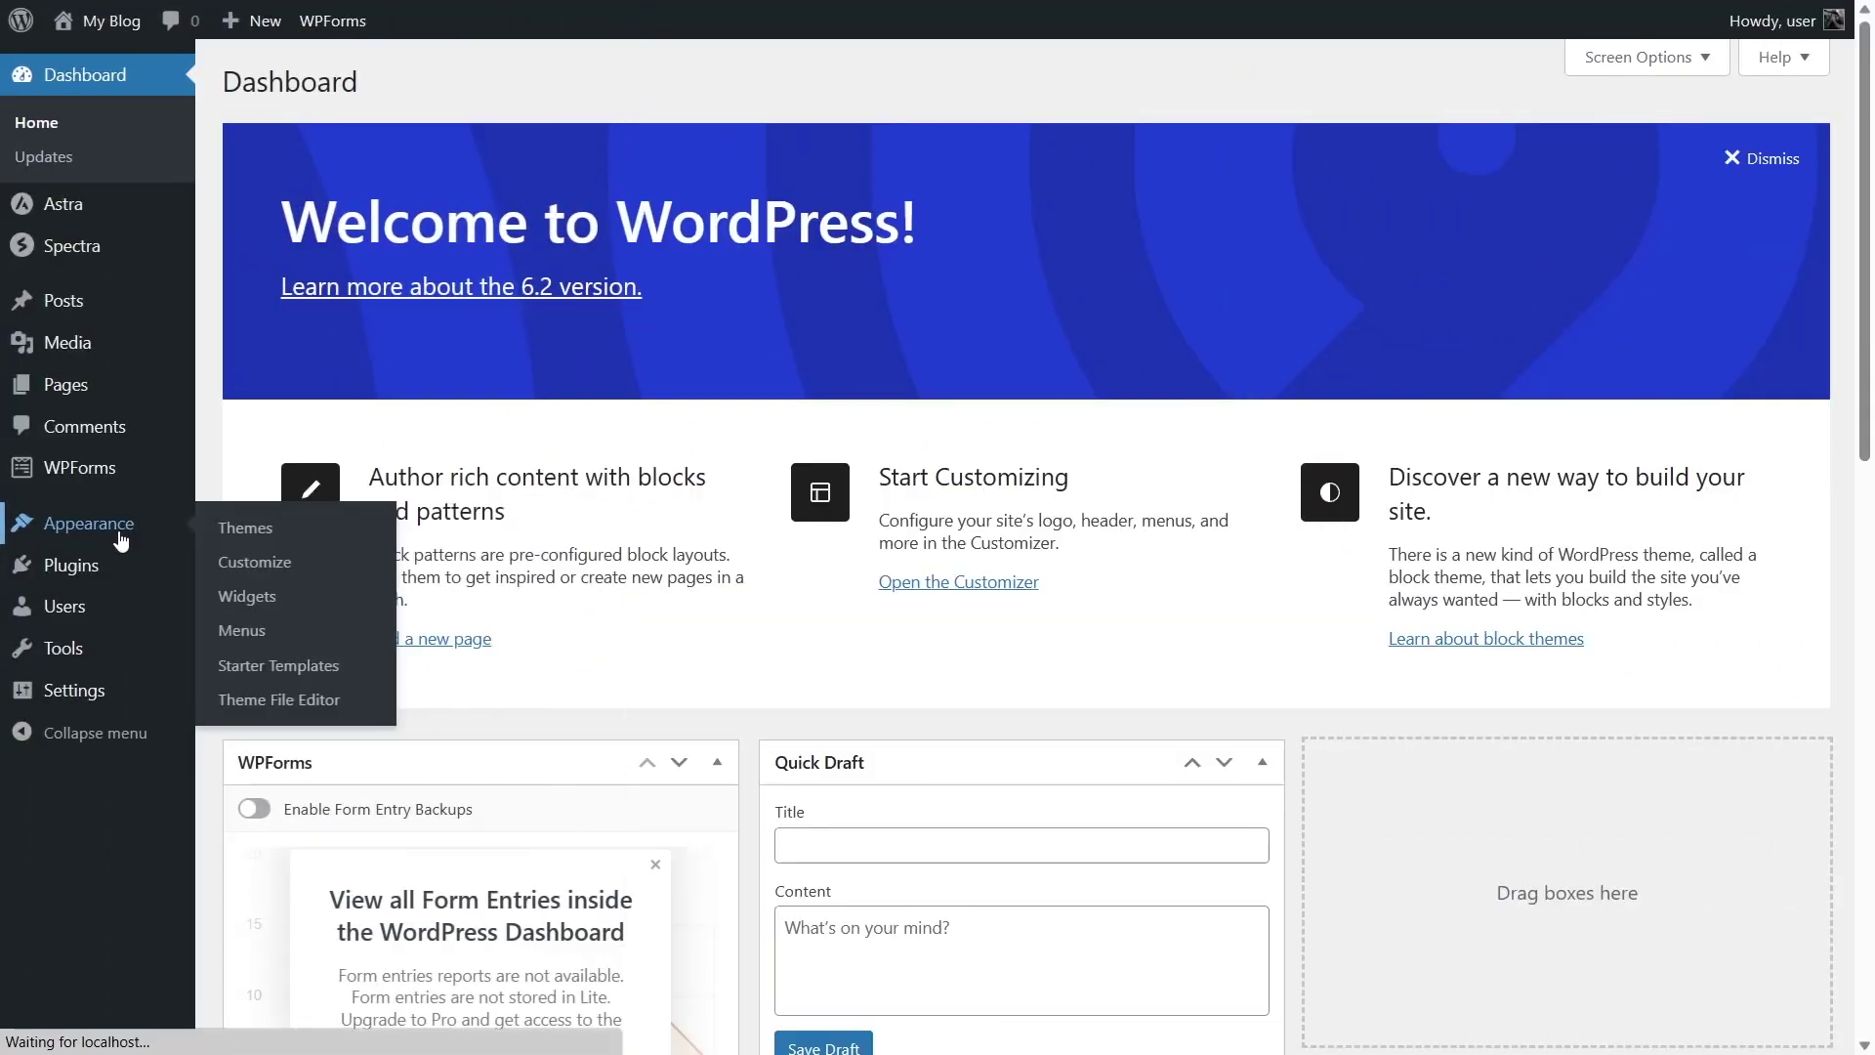
left_click(430, 84)
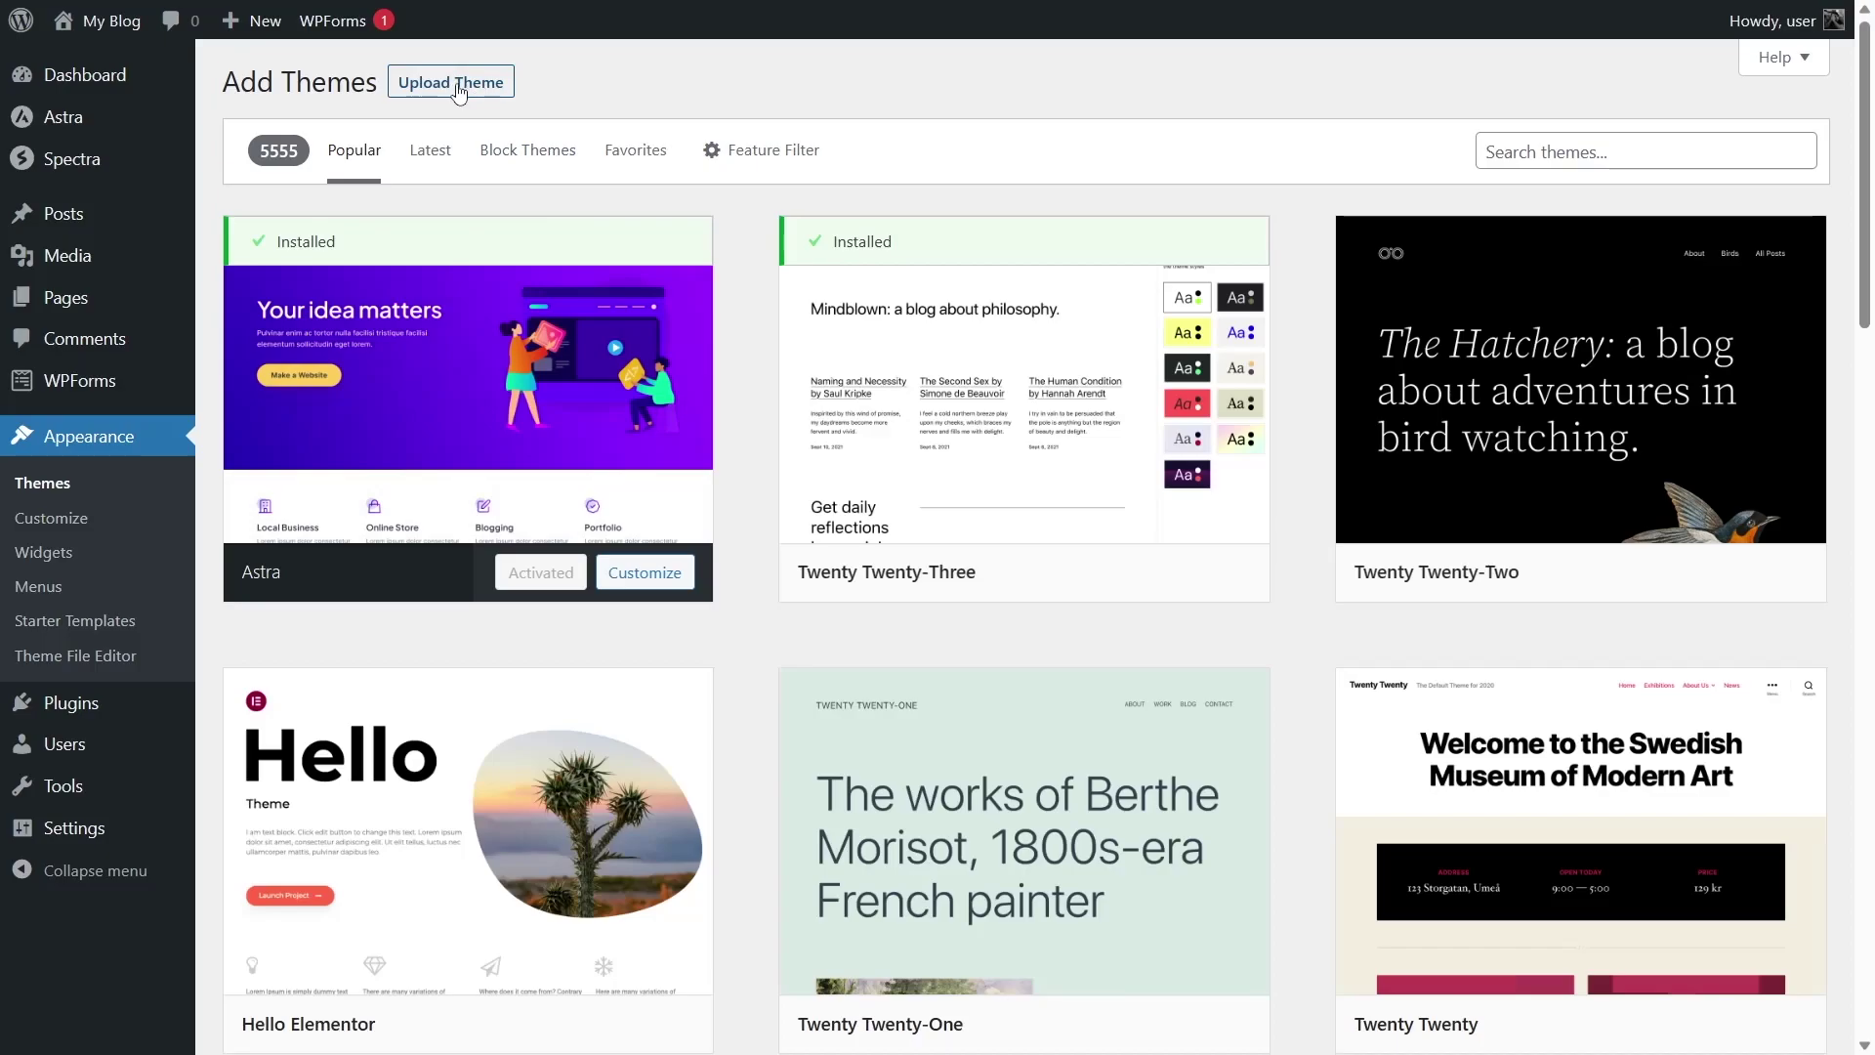
left_click(452, 84)
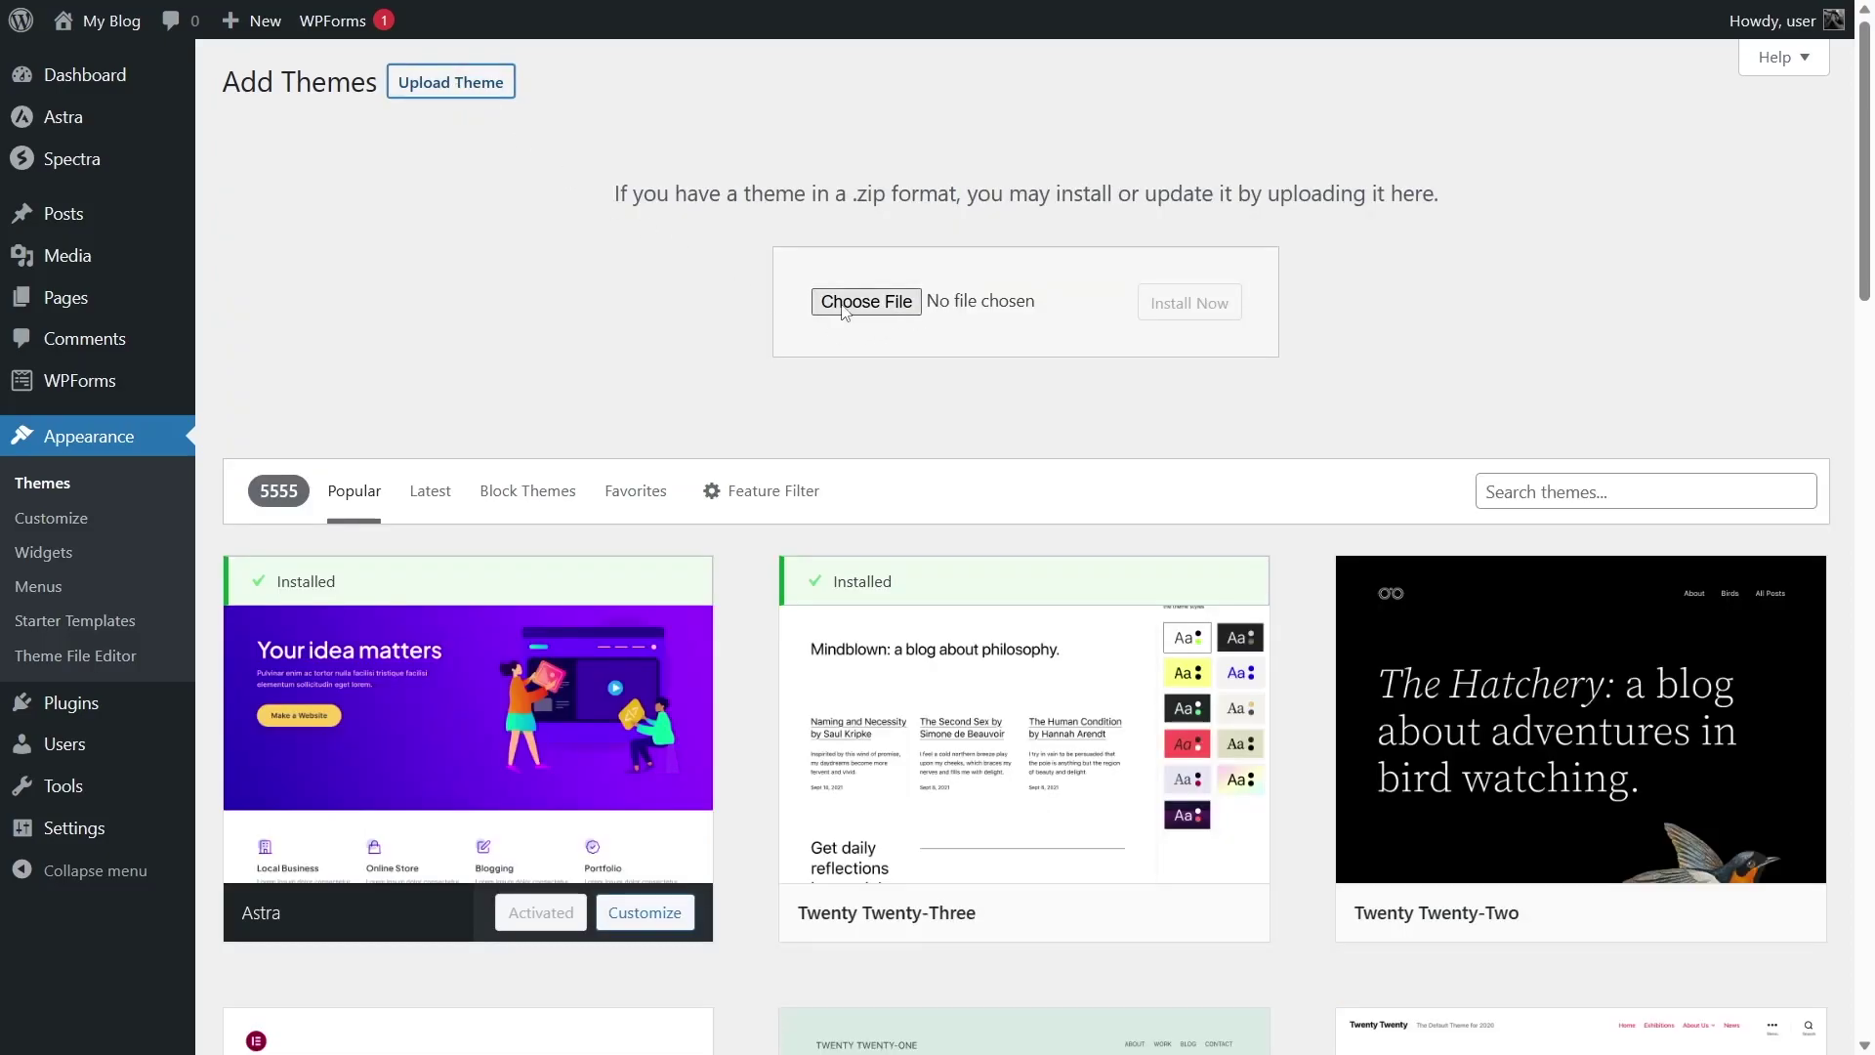
left_click(879, 305)
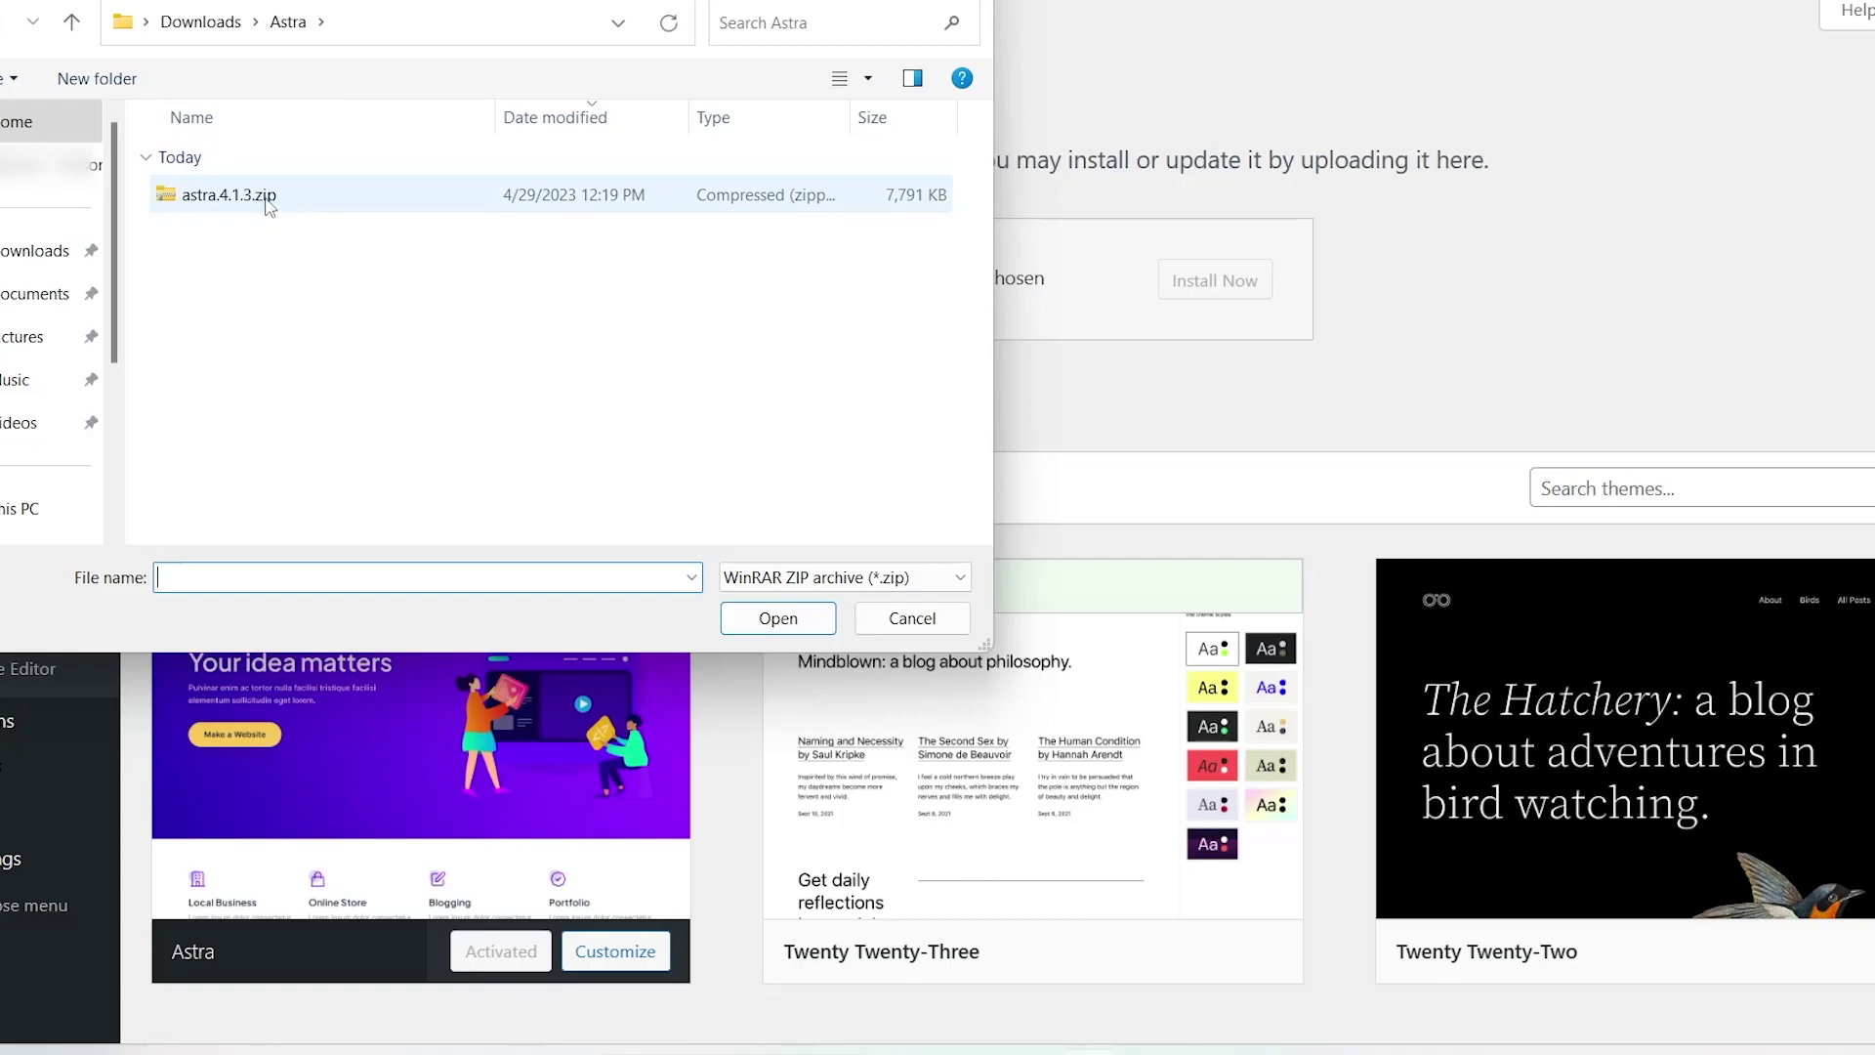
left_click(269, 201)
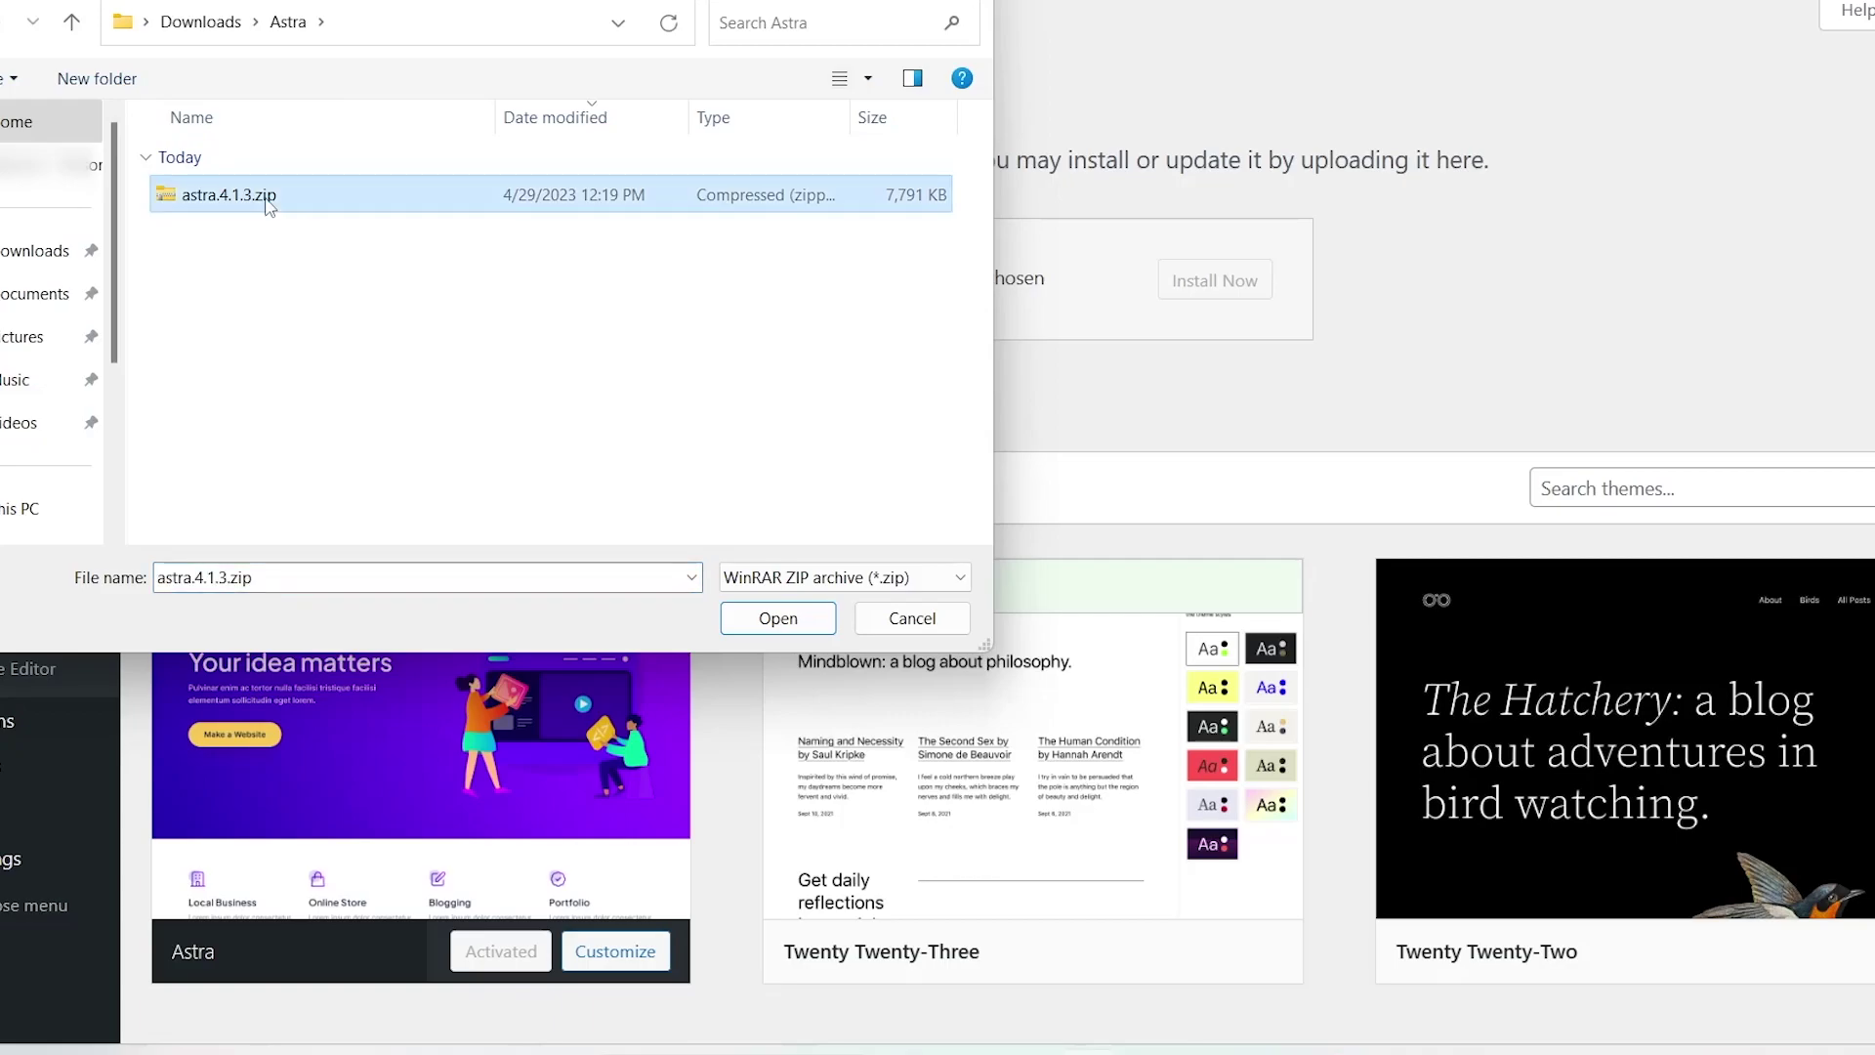
left_click(803, 616)
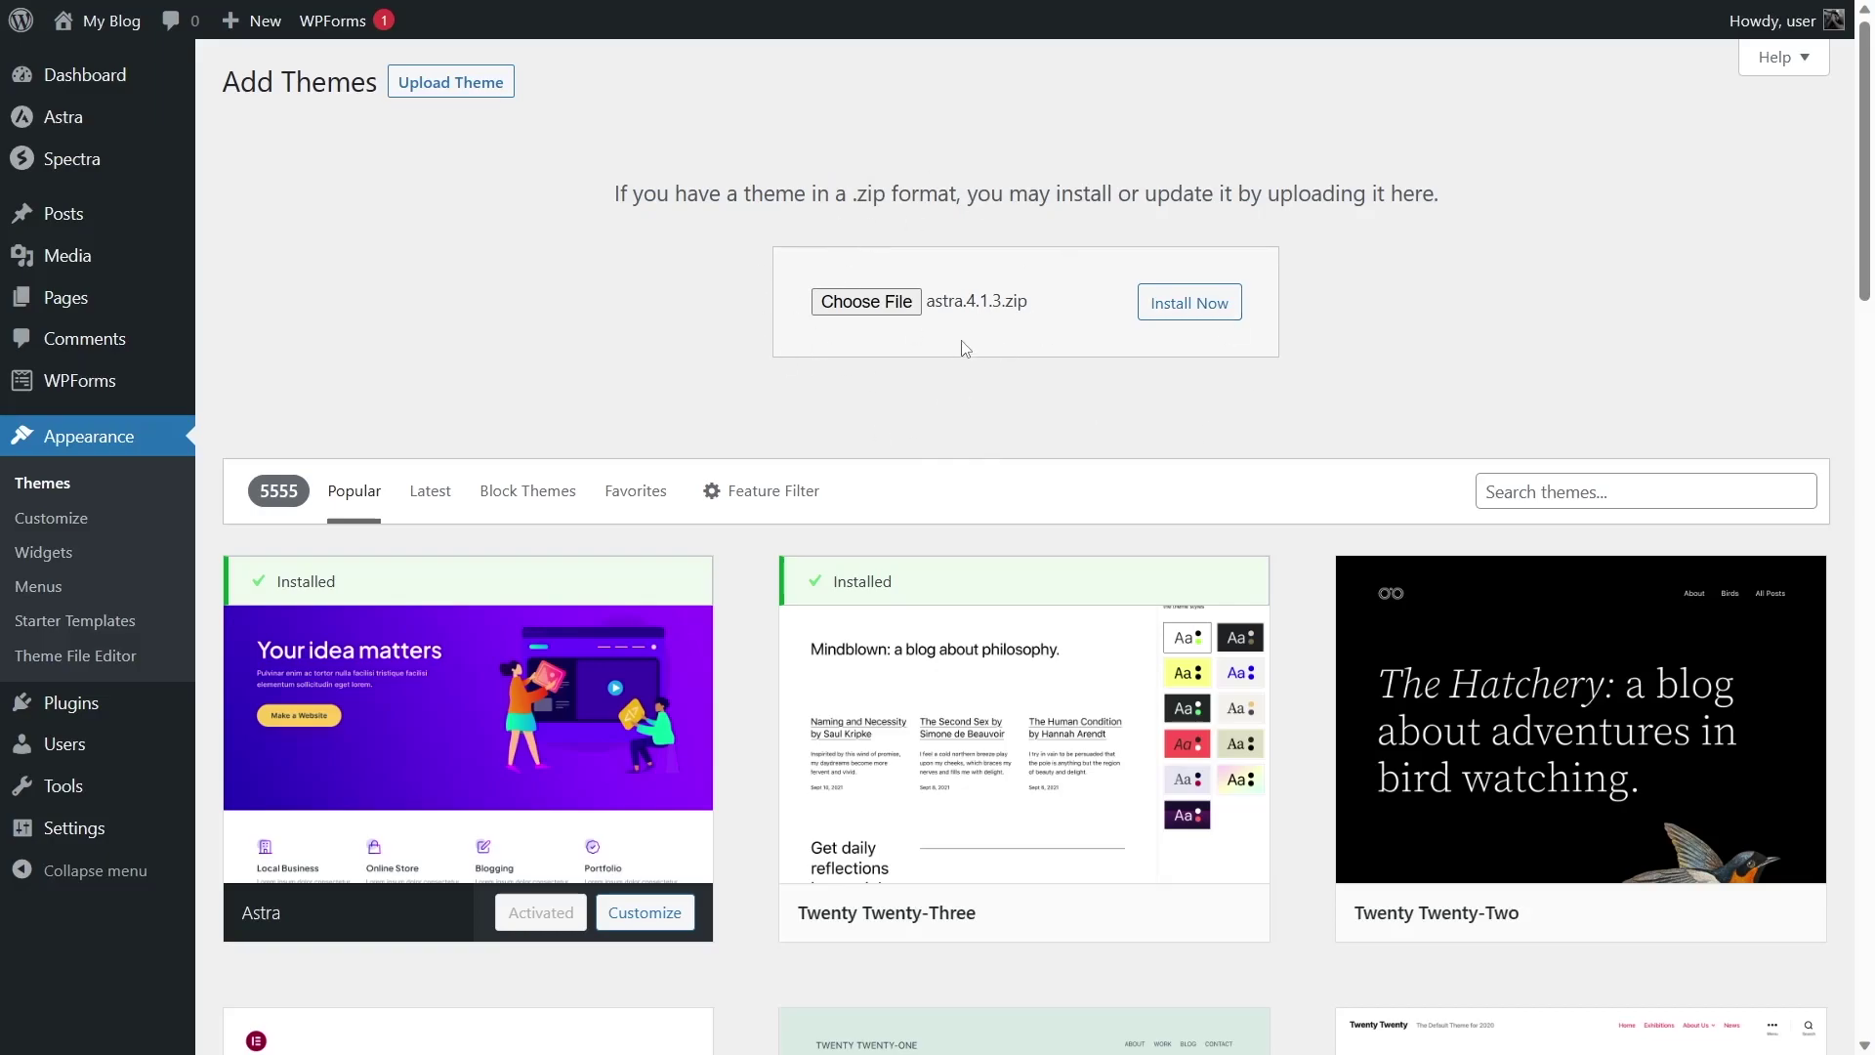
Browse the latest free themes in the WordPress.org theme directory
mouse_move(173, 90)
left_click(236, 86)
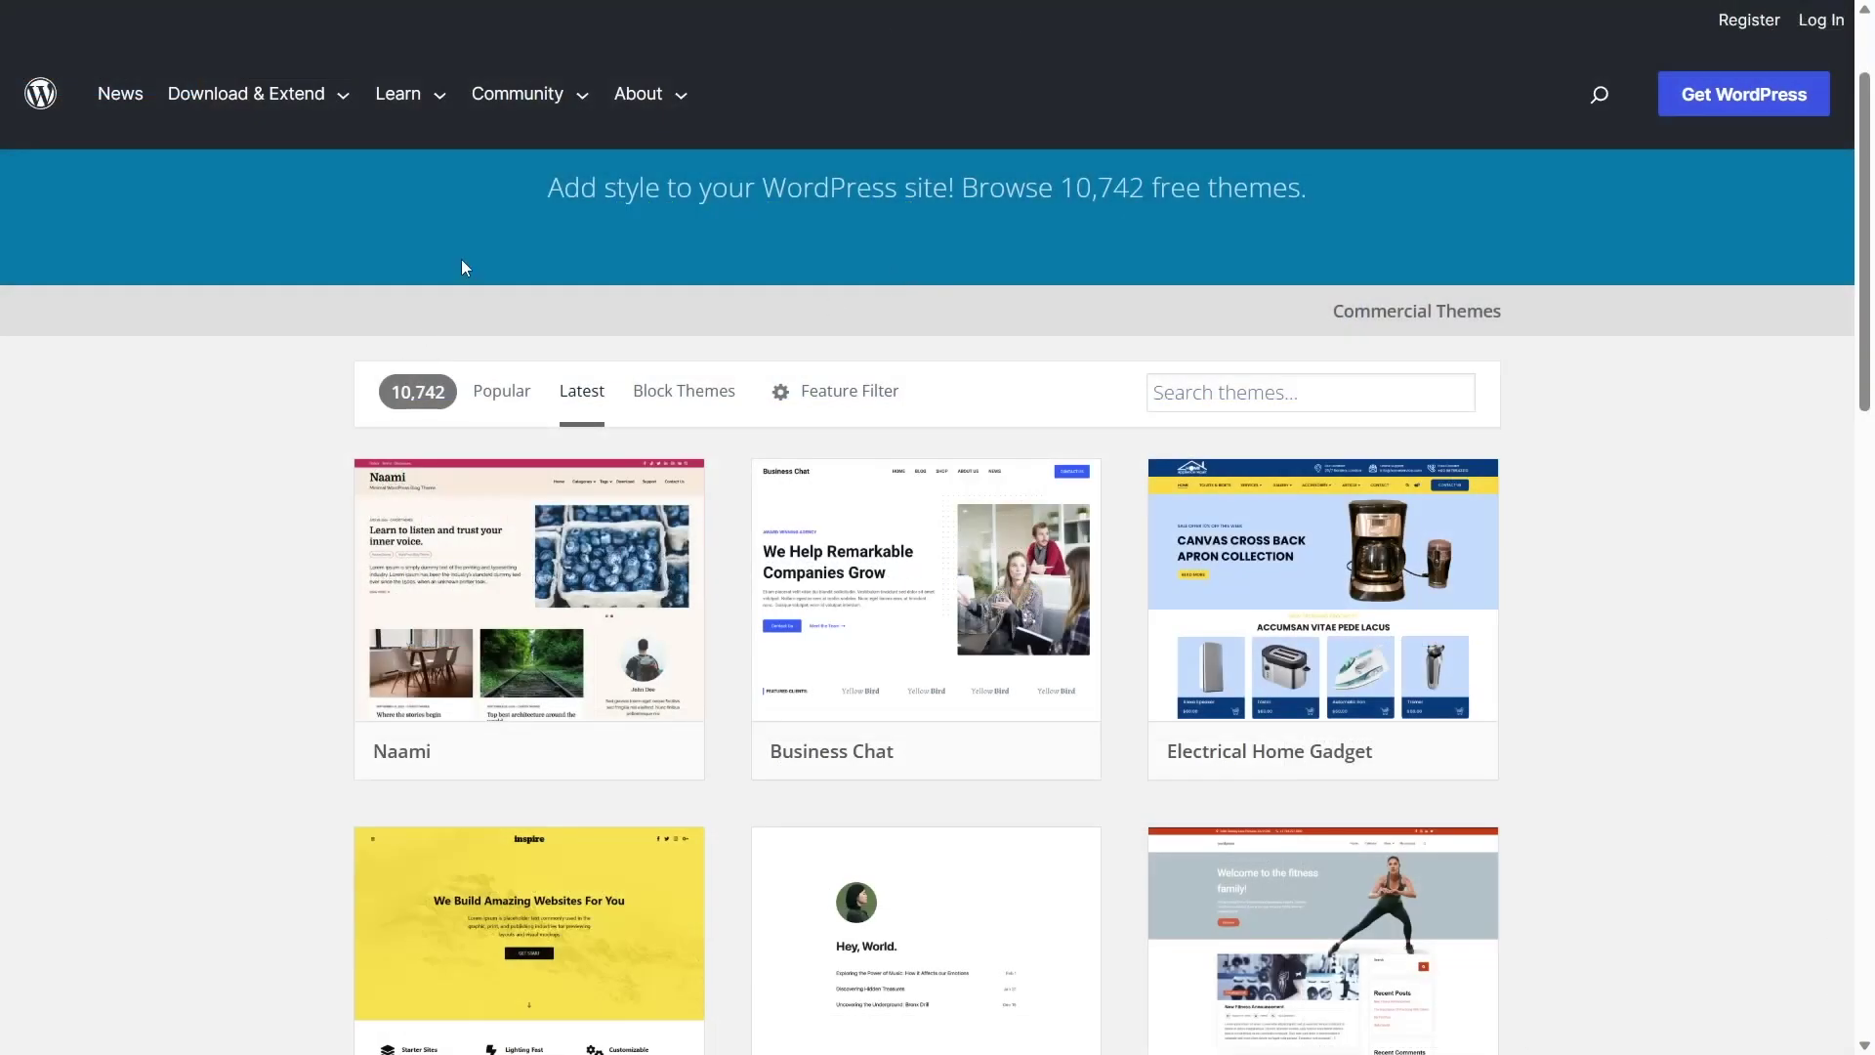
scroll(1627, 322, "down", 15)
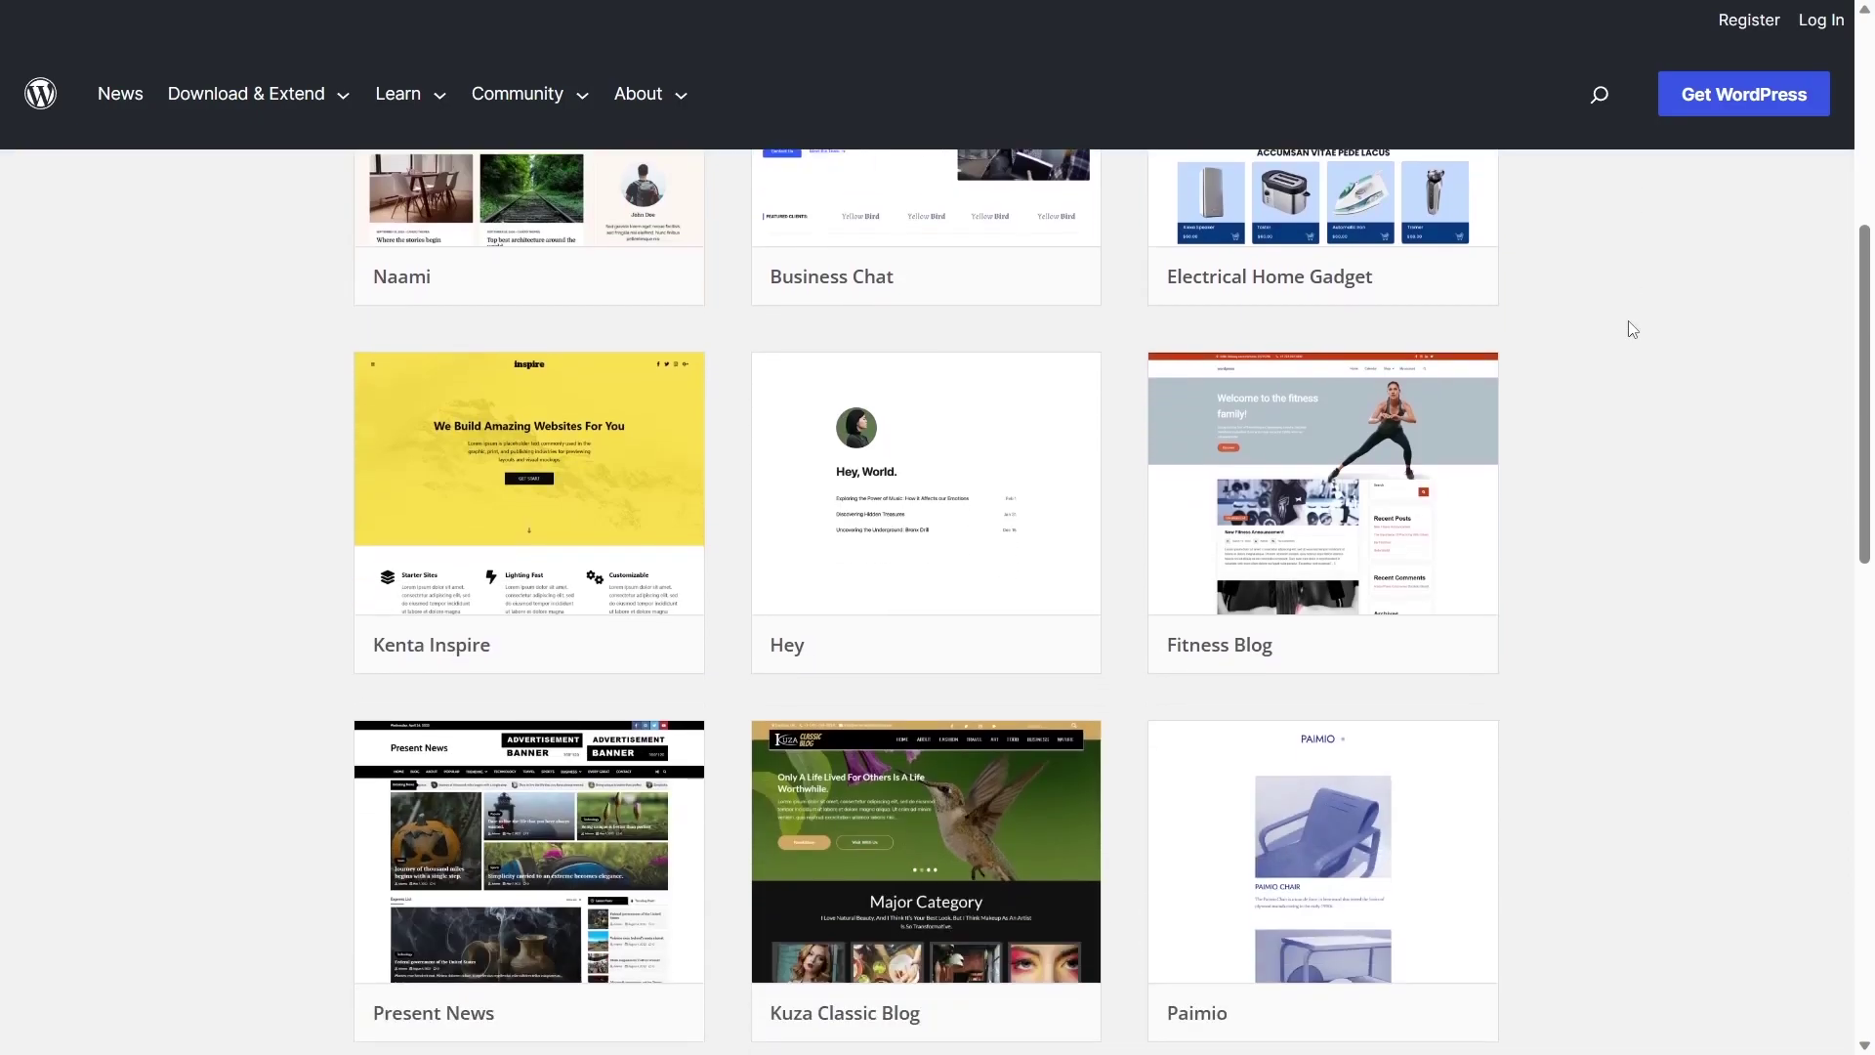
scroll(1621, 378, "up", 4)
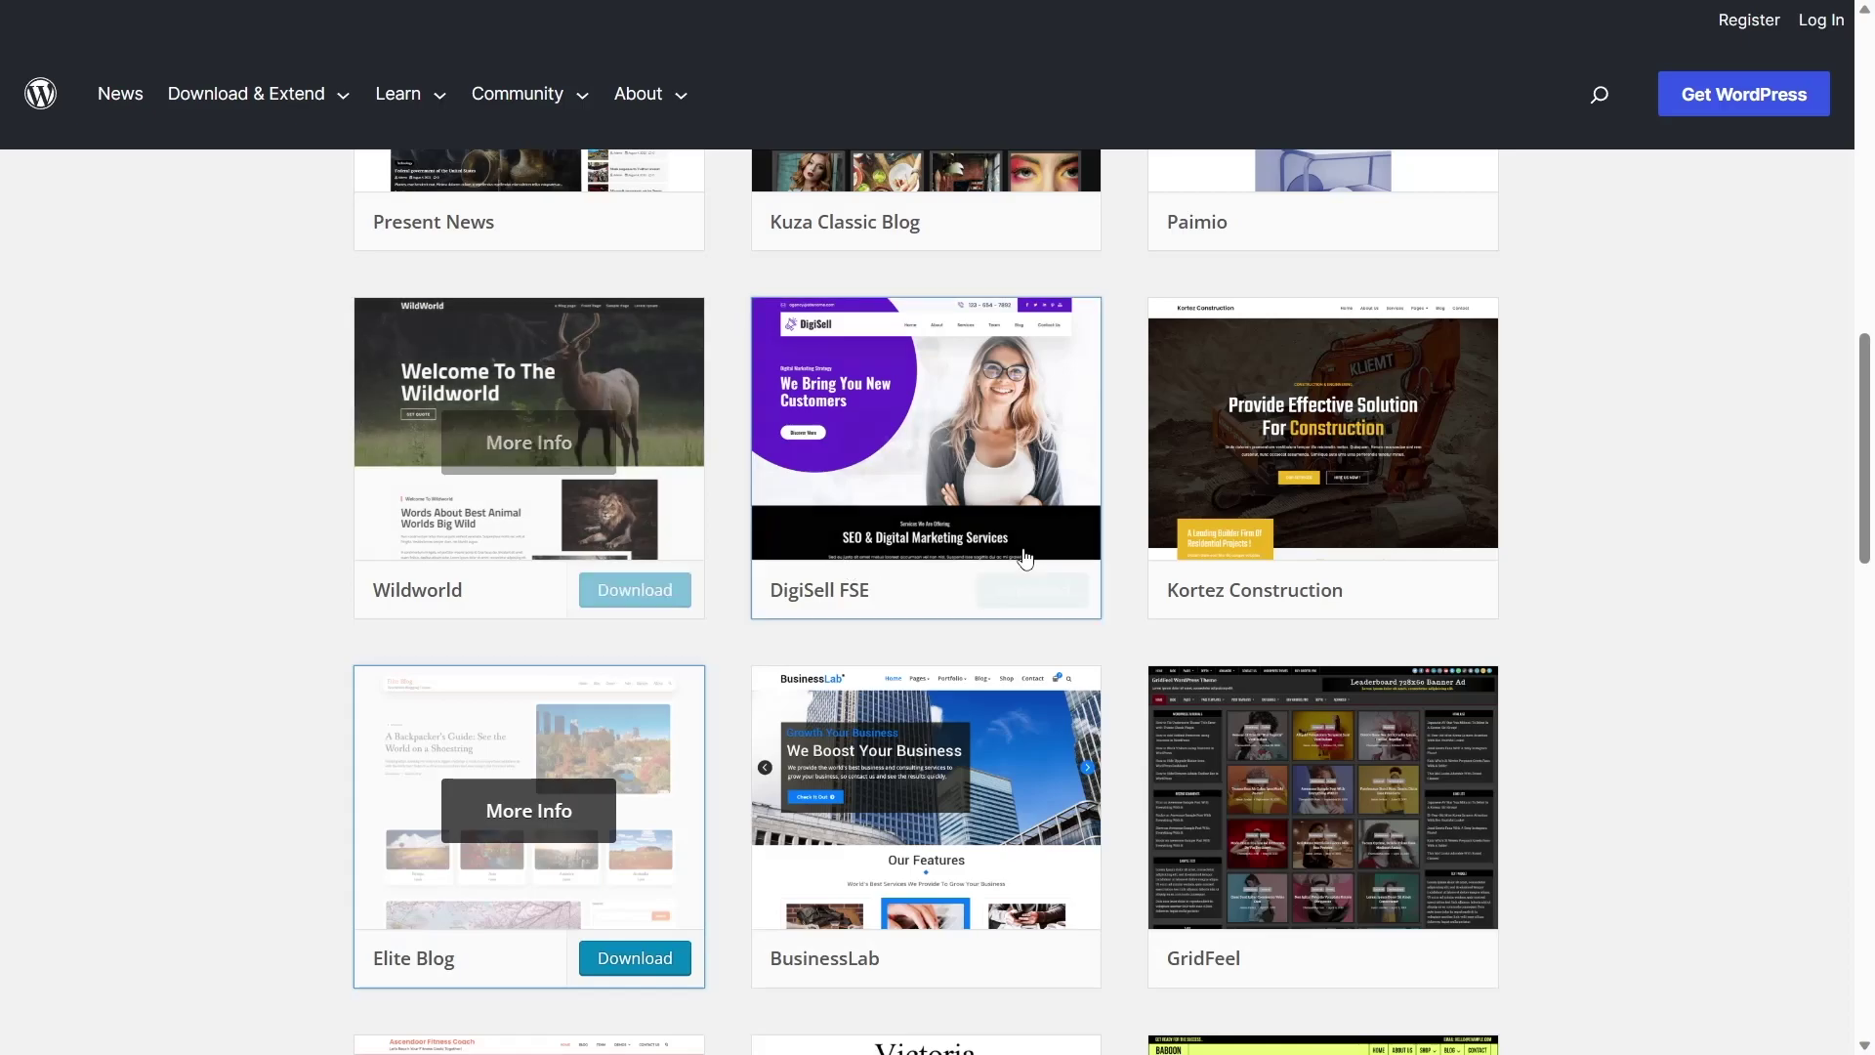
scroll(1565, 506, "down", 5)
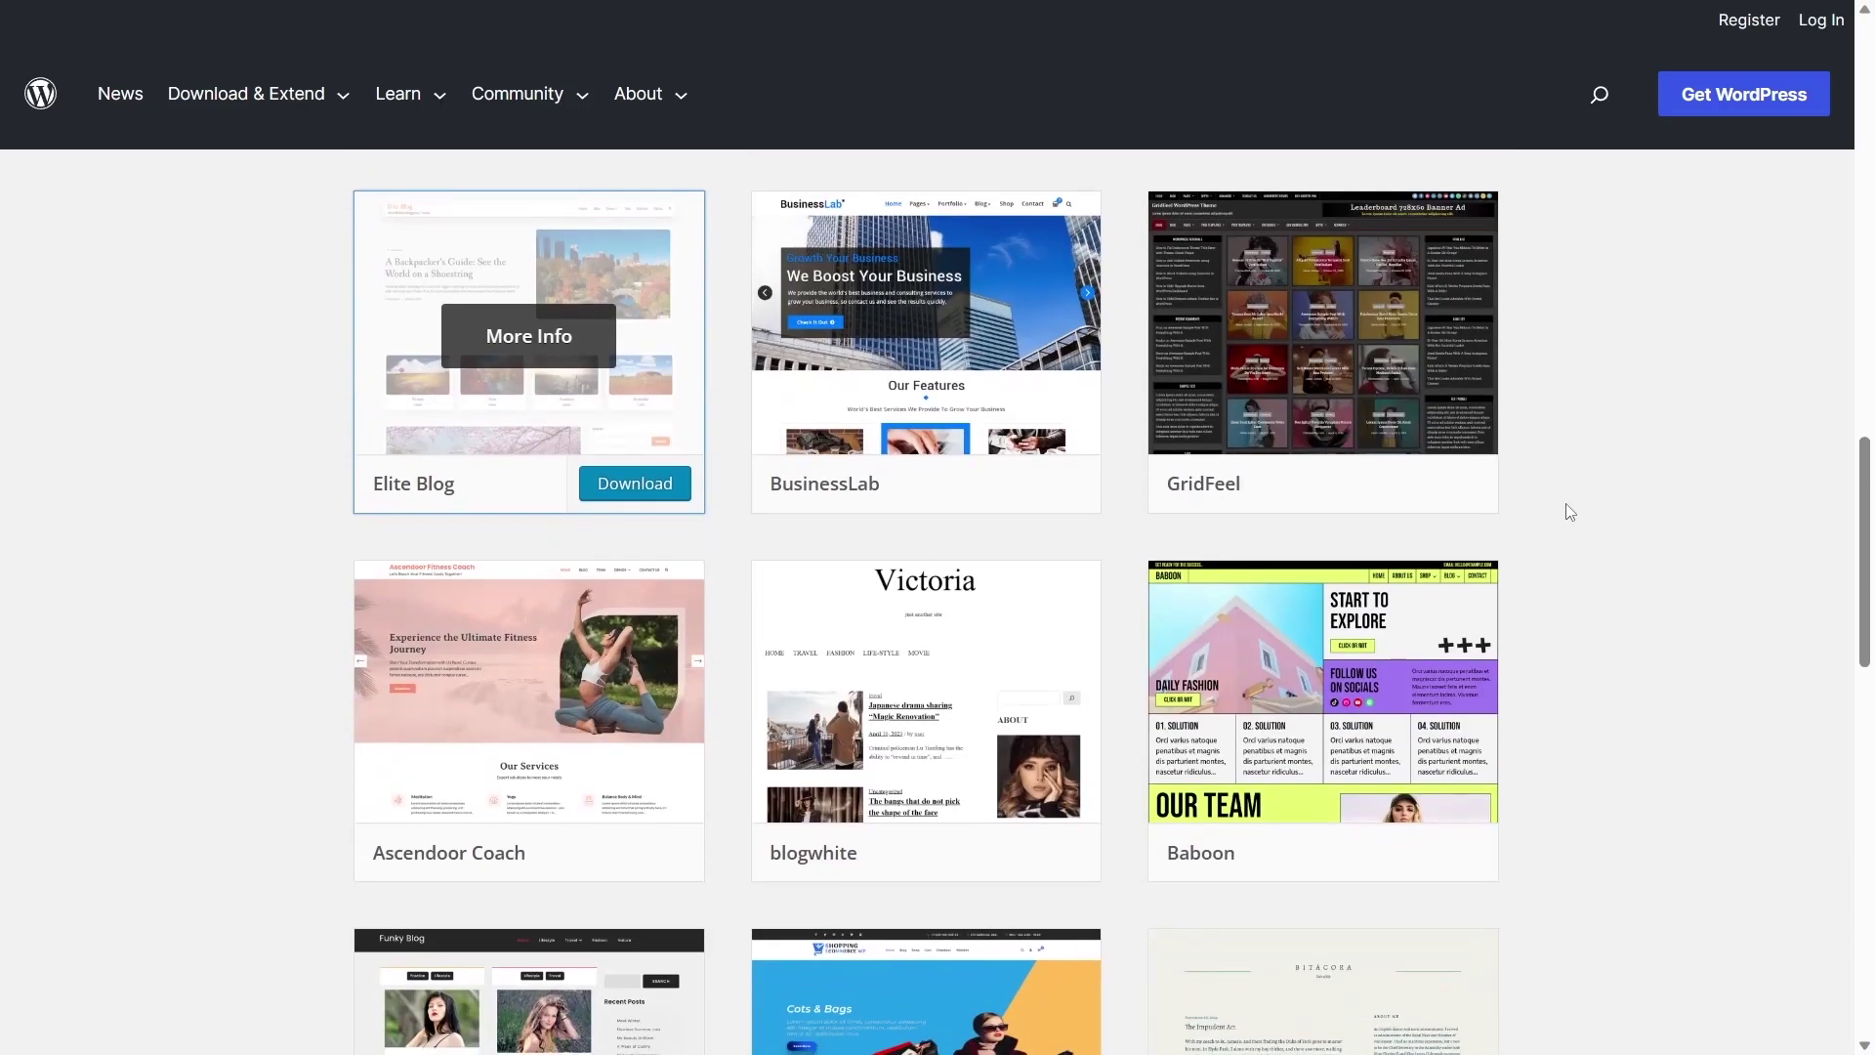
scroll(1568, 508, "down", 12)
scroll(1567, 506, "up", 20)
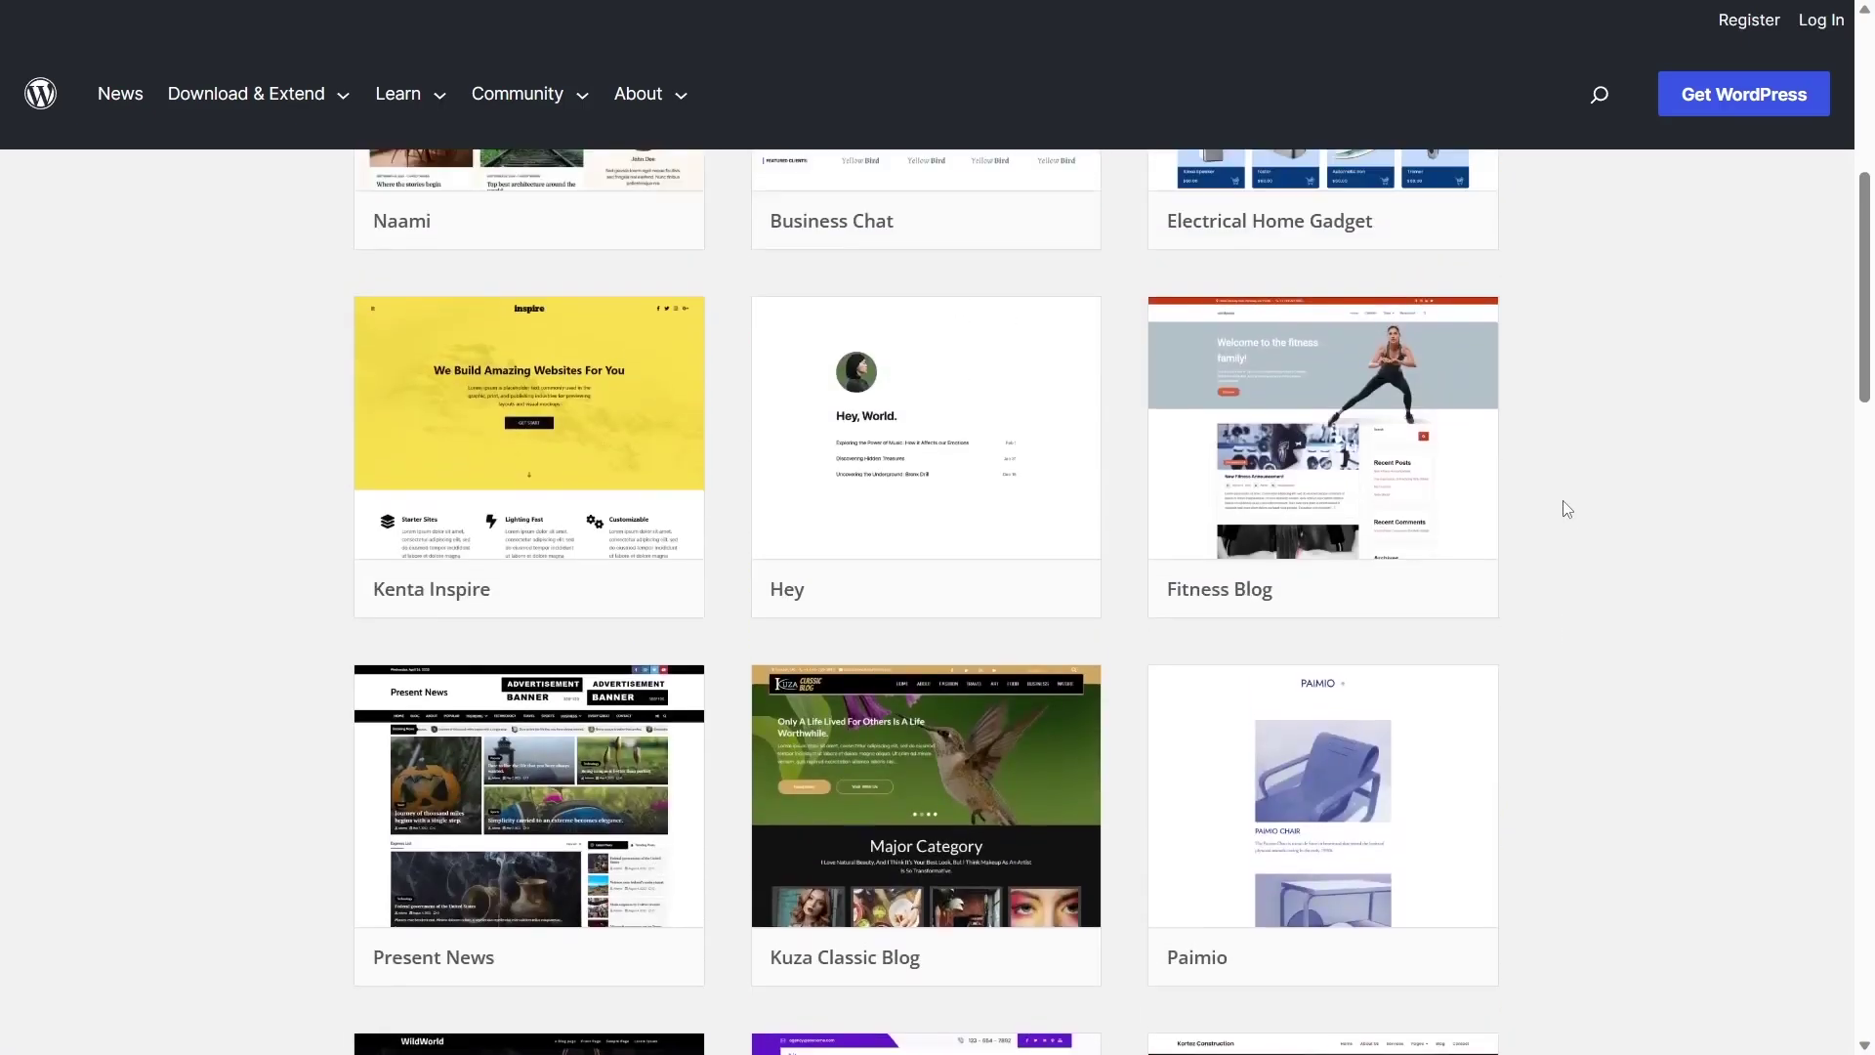
scroll(1562, 500, "up", 7)
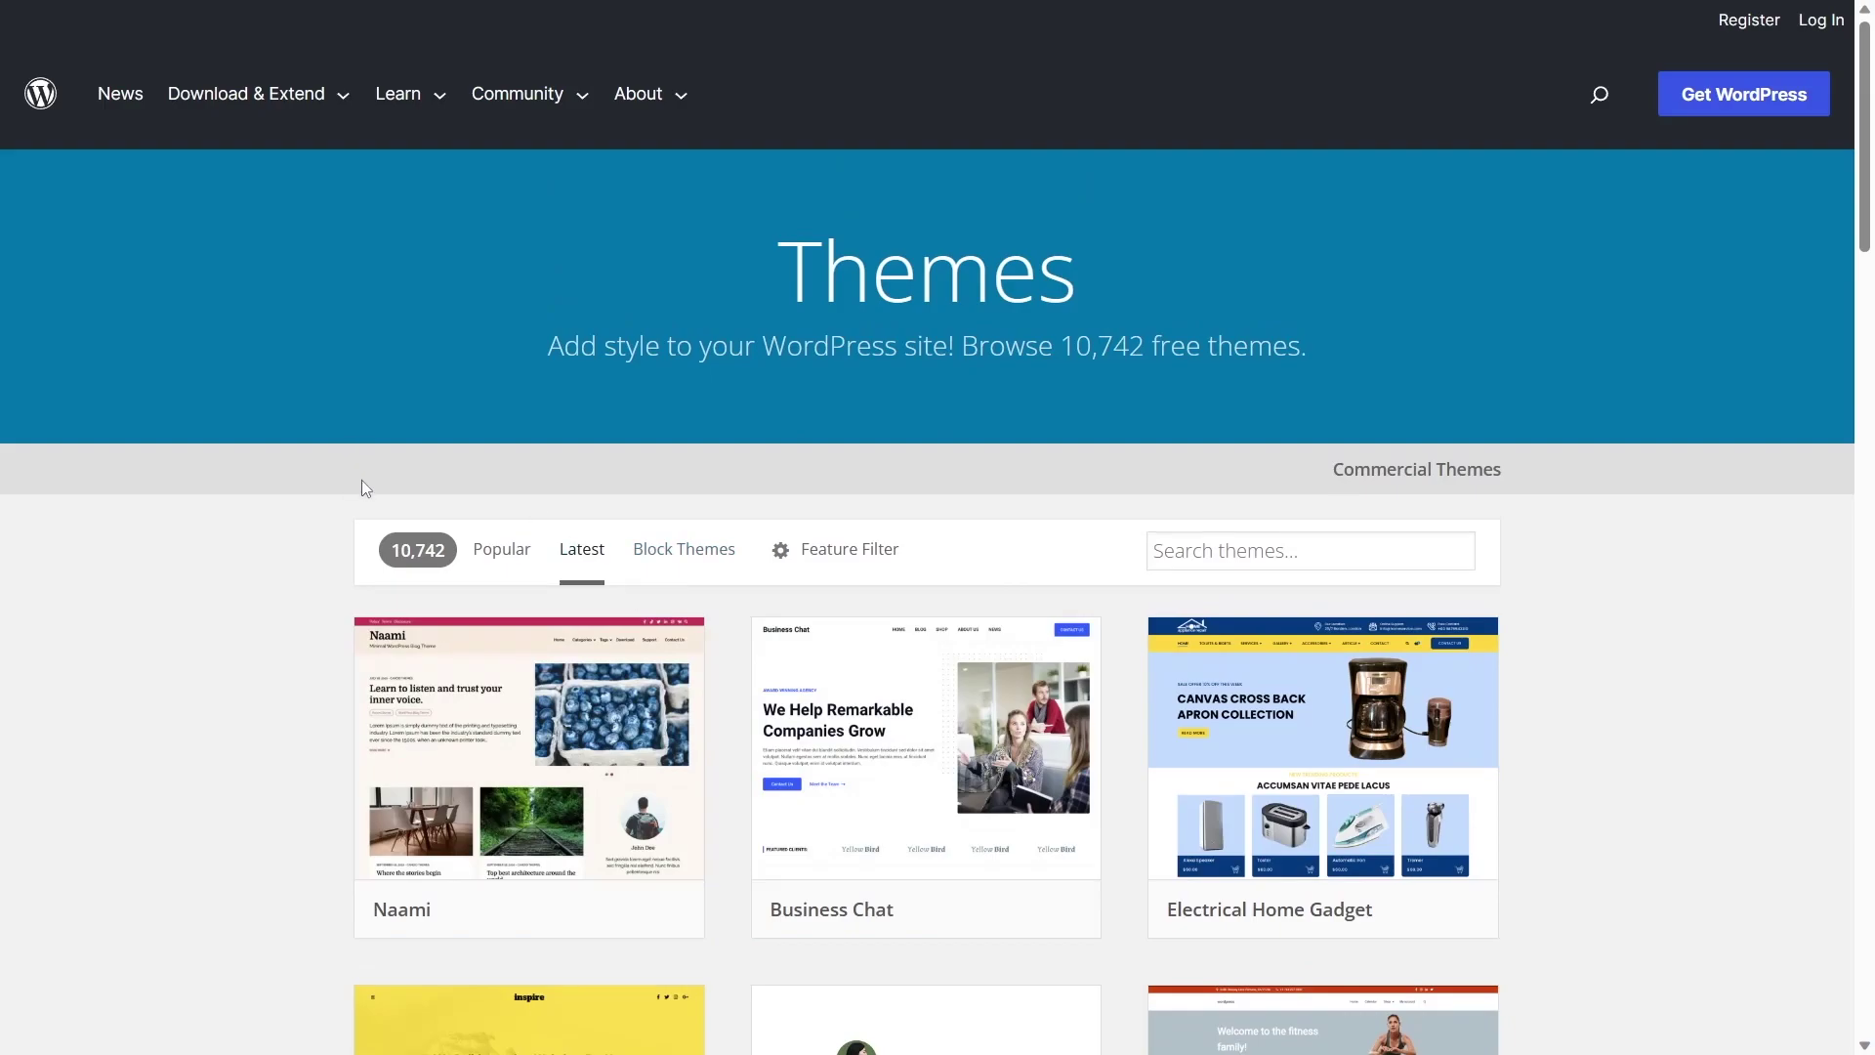
Switch to ThemeForest and open its WordPress Blog / Magazine category to view the themes on sale
key("ctrl+Tab")
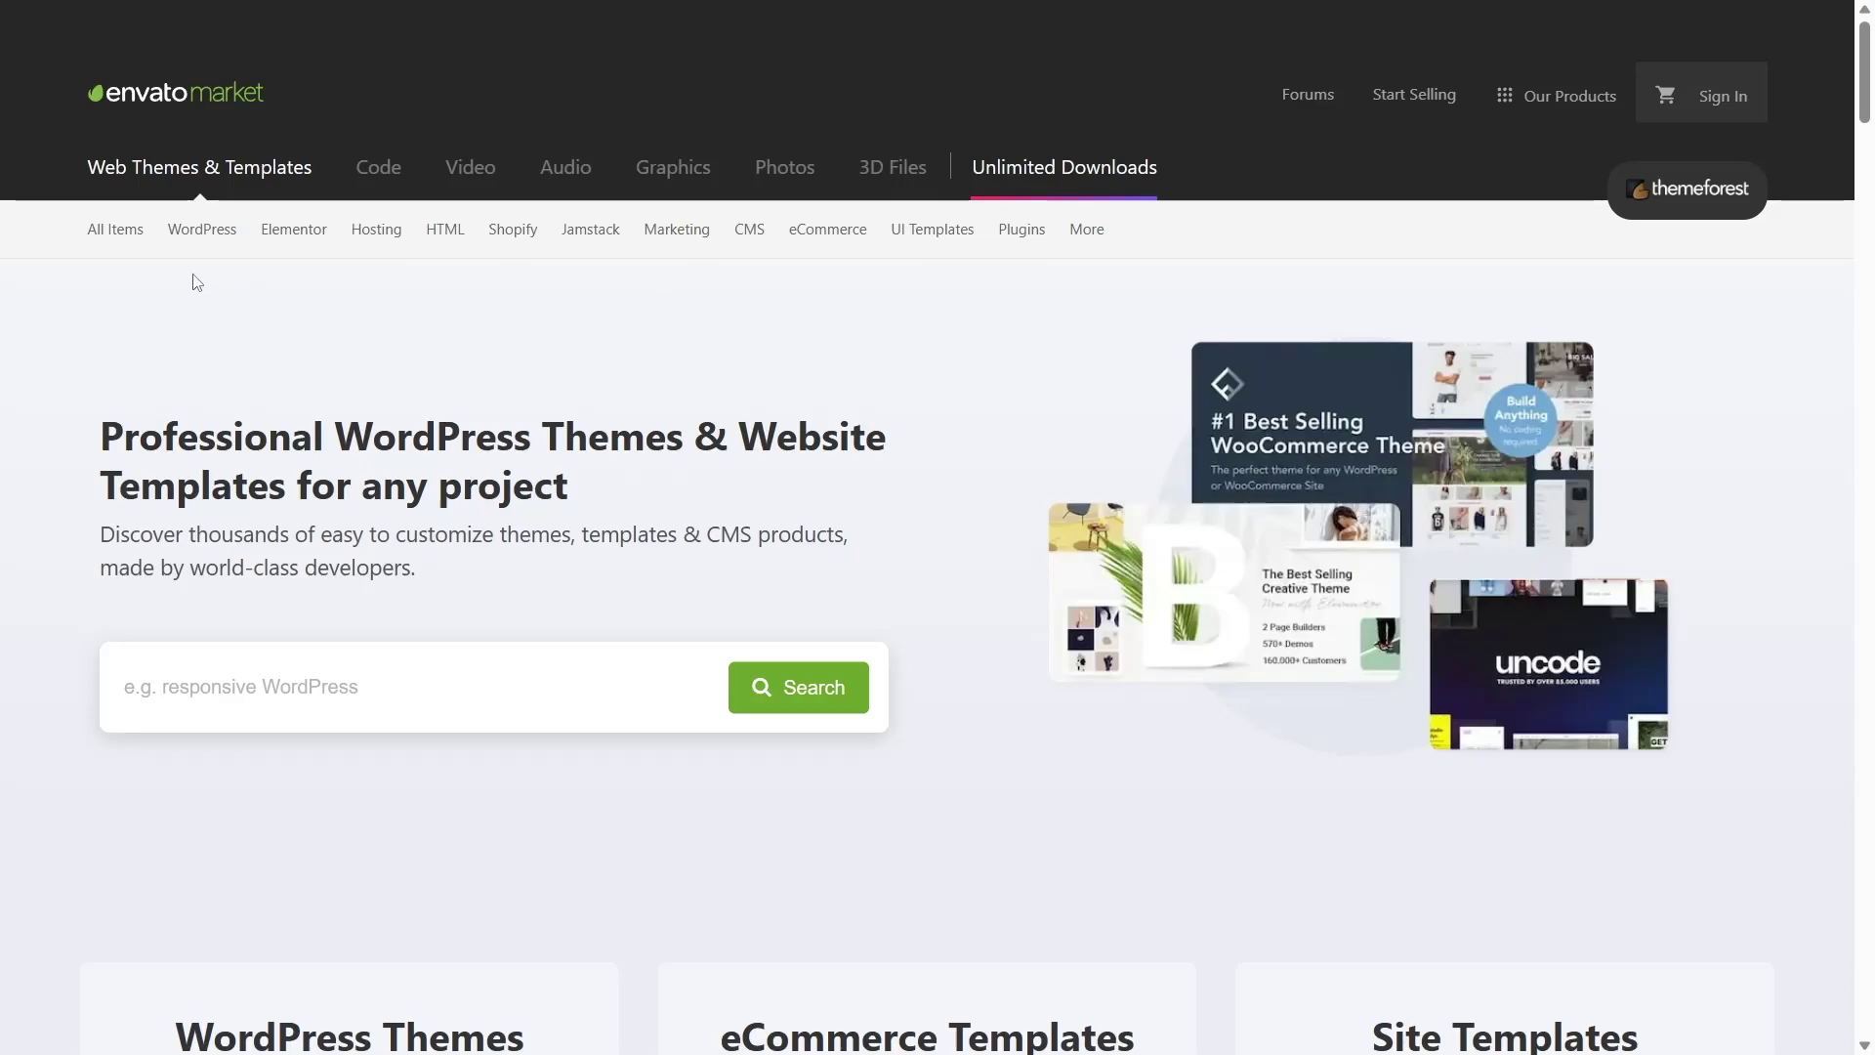
mouse_move(210, 236)
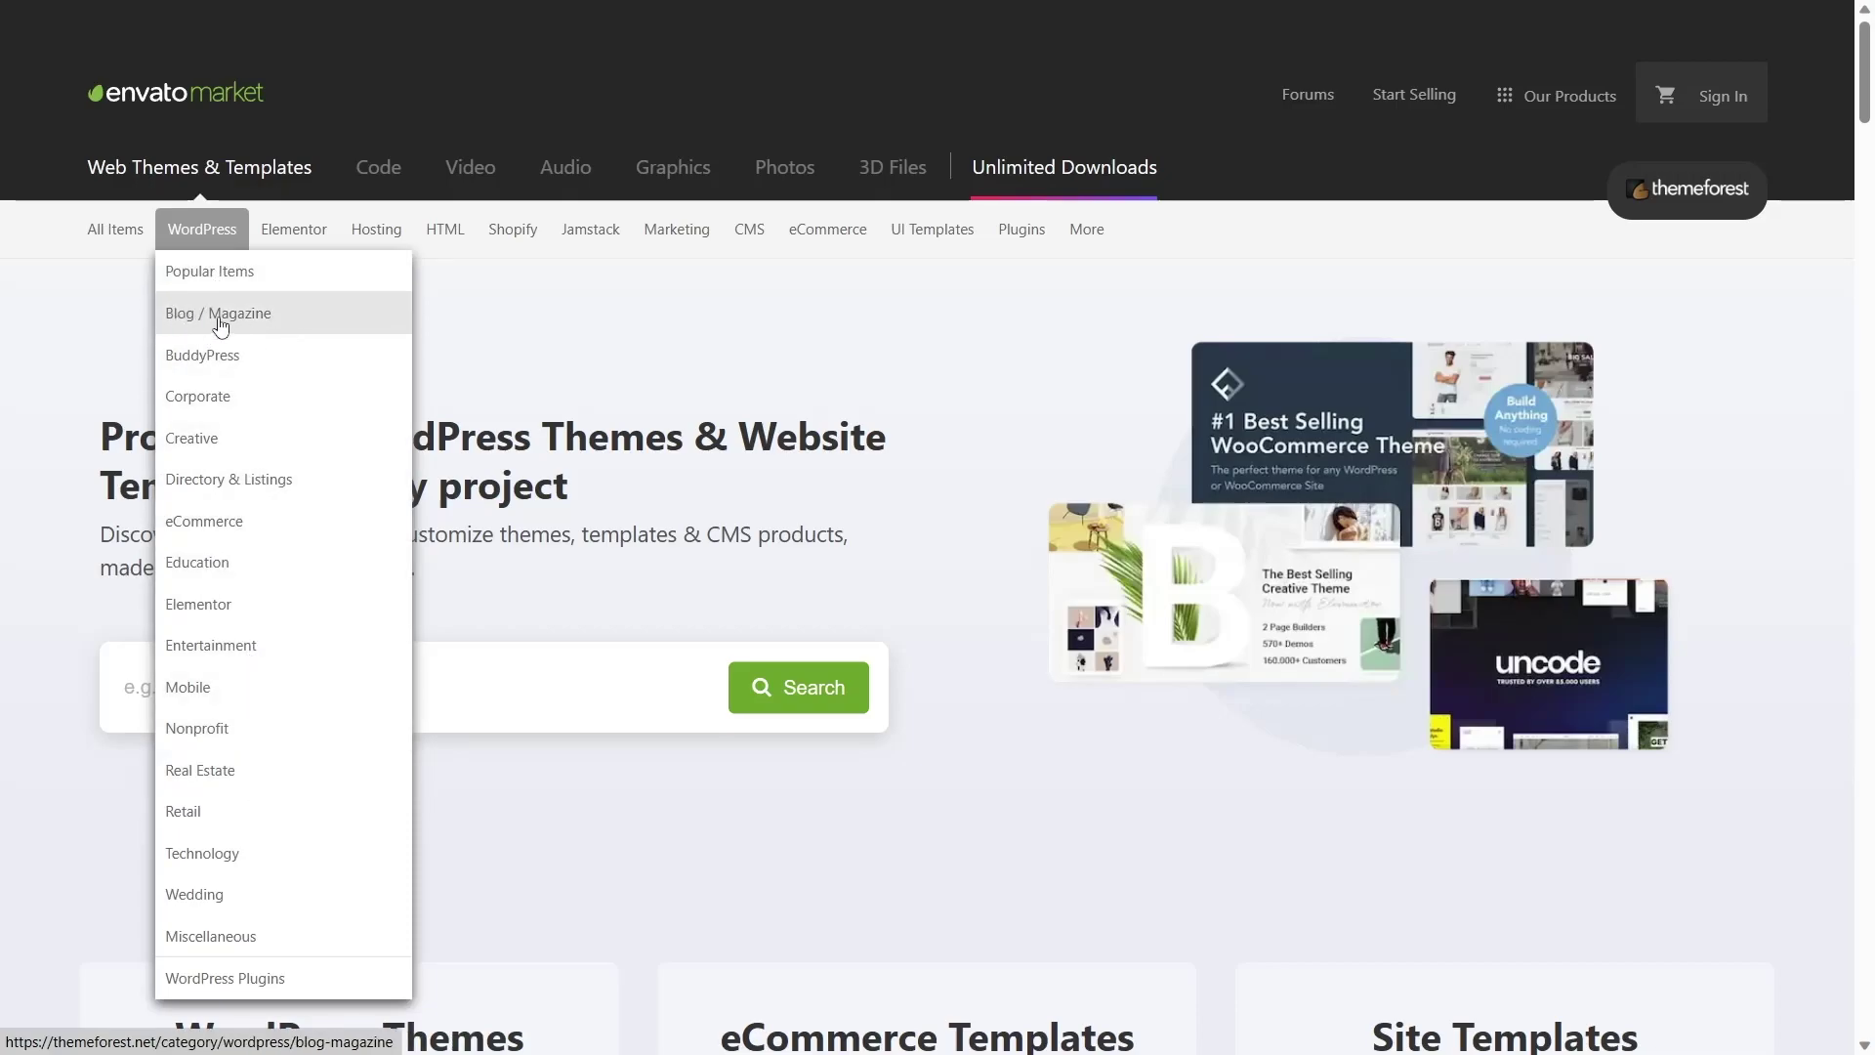
left_click(190, 325)
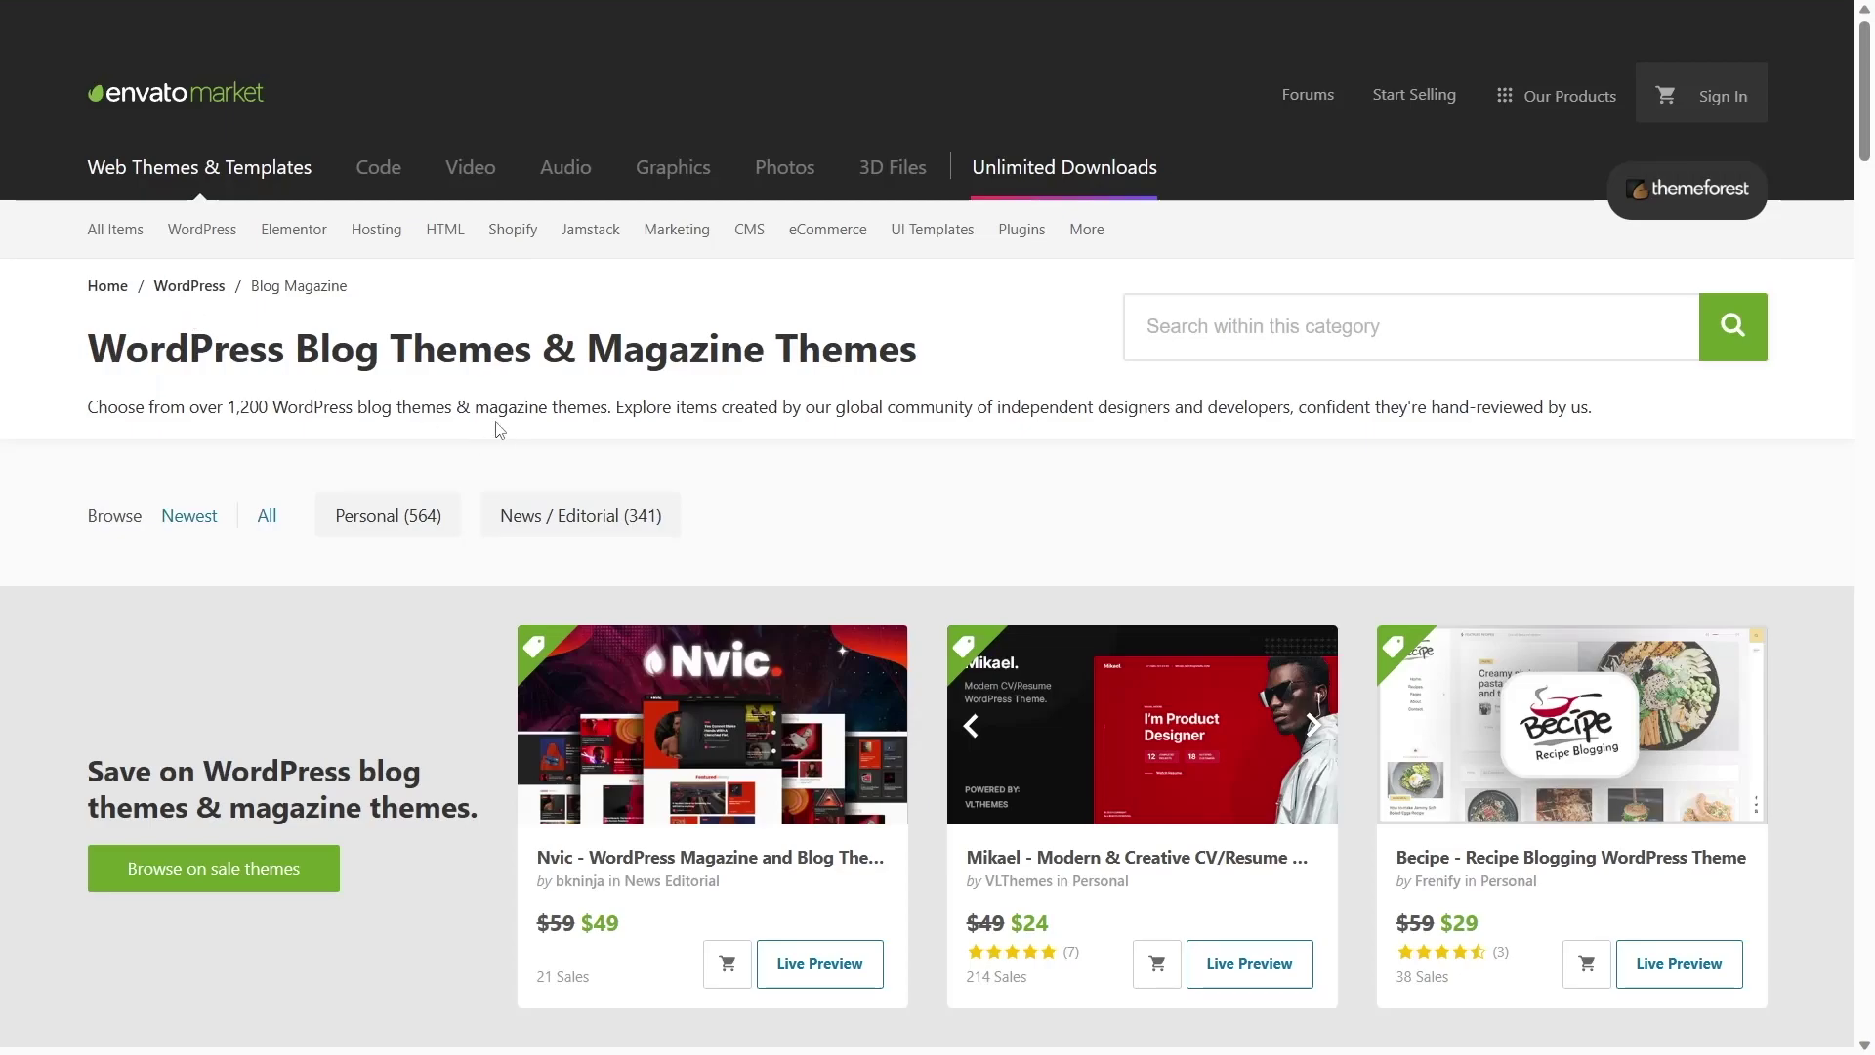
scroll(498, 428, "down", 3)
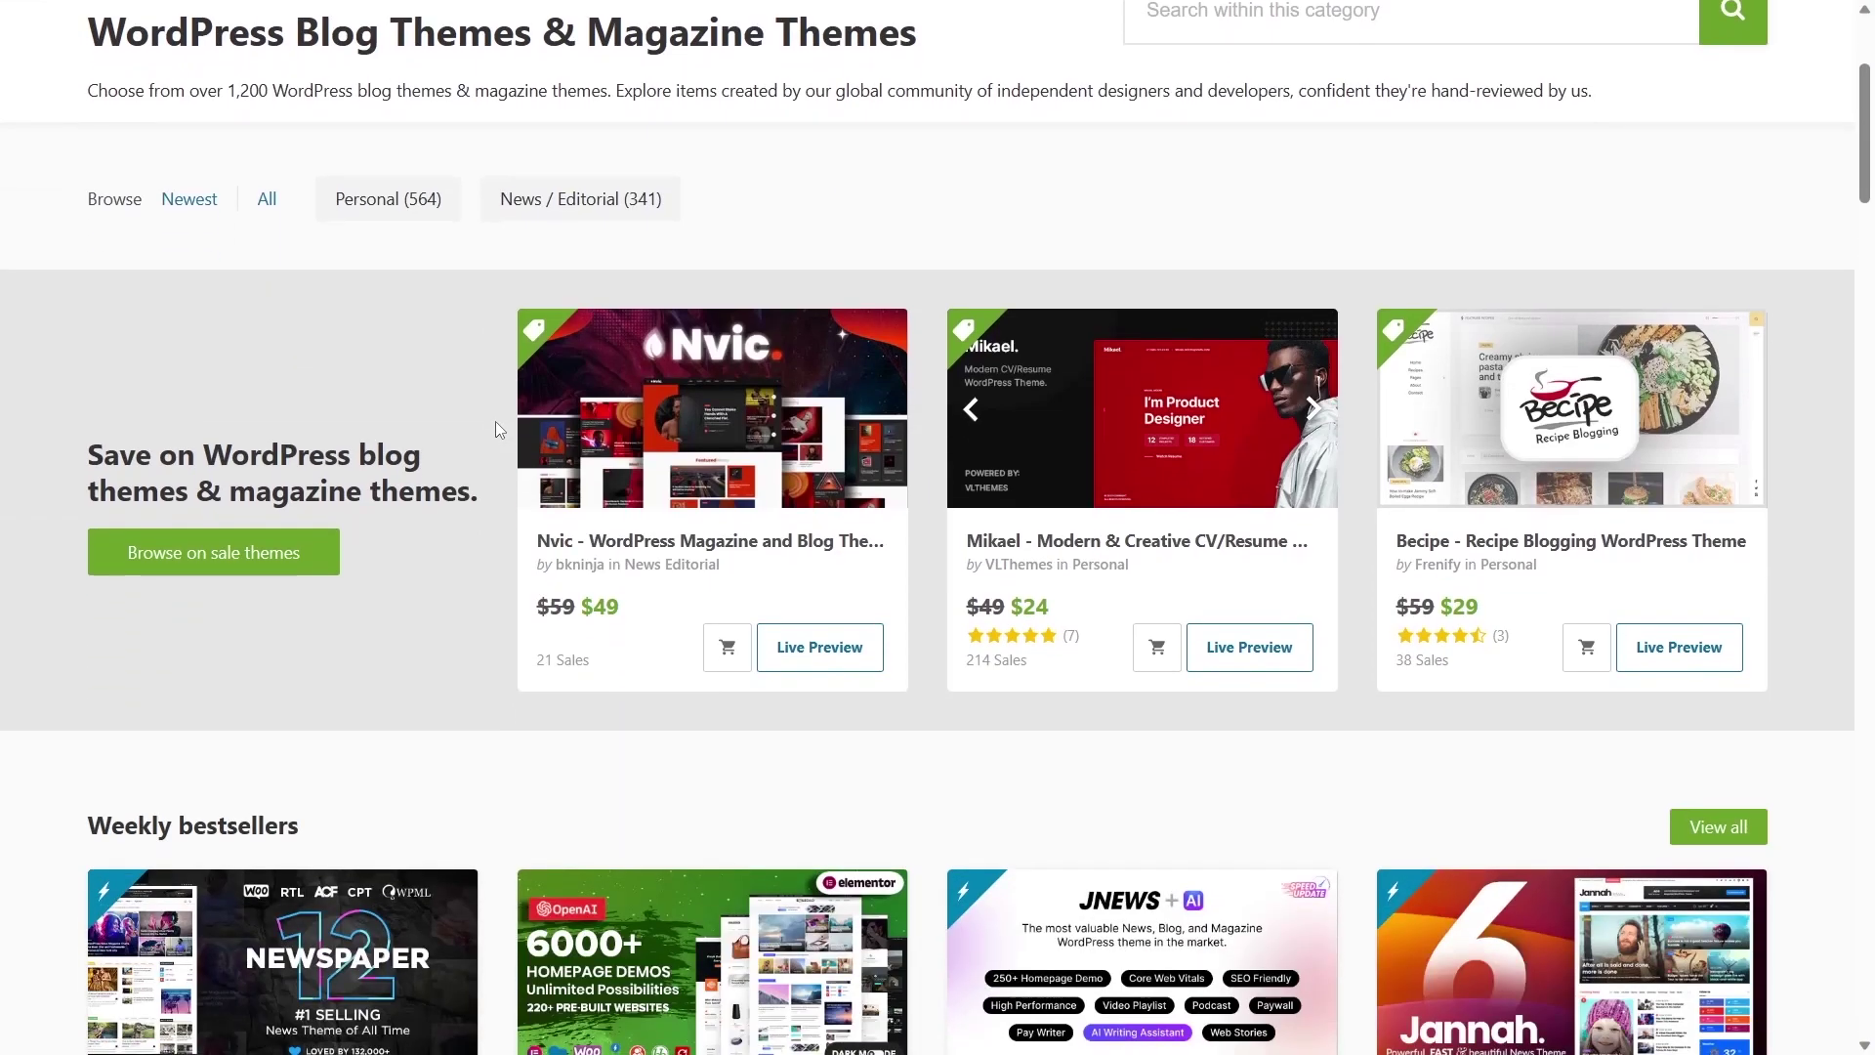
scroll(495, 420, "down", 3)
scroll(496, 420, "up", 3)
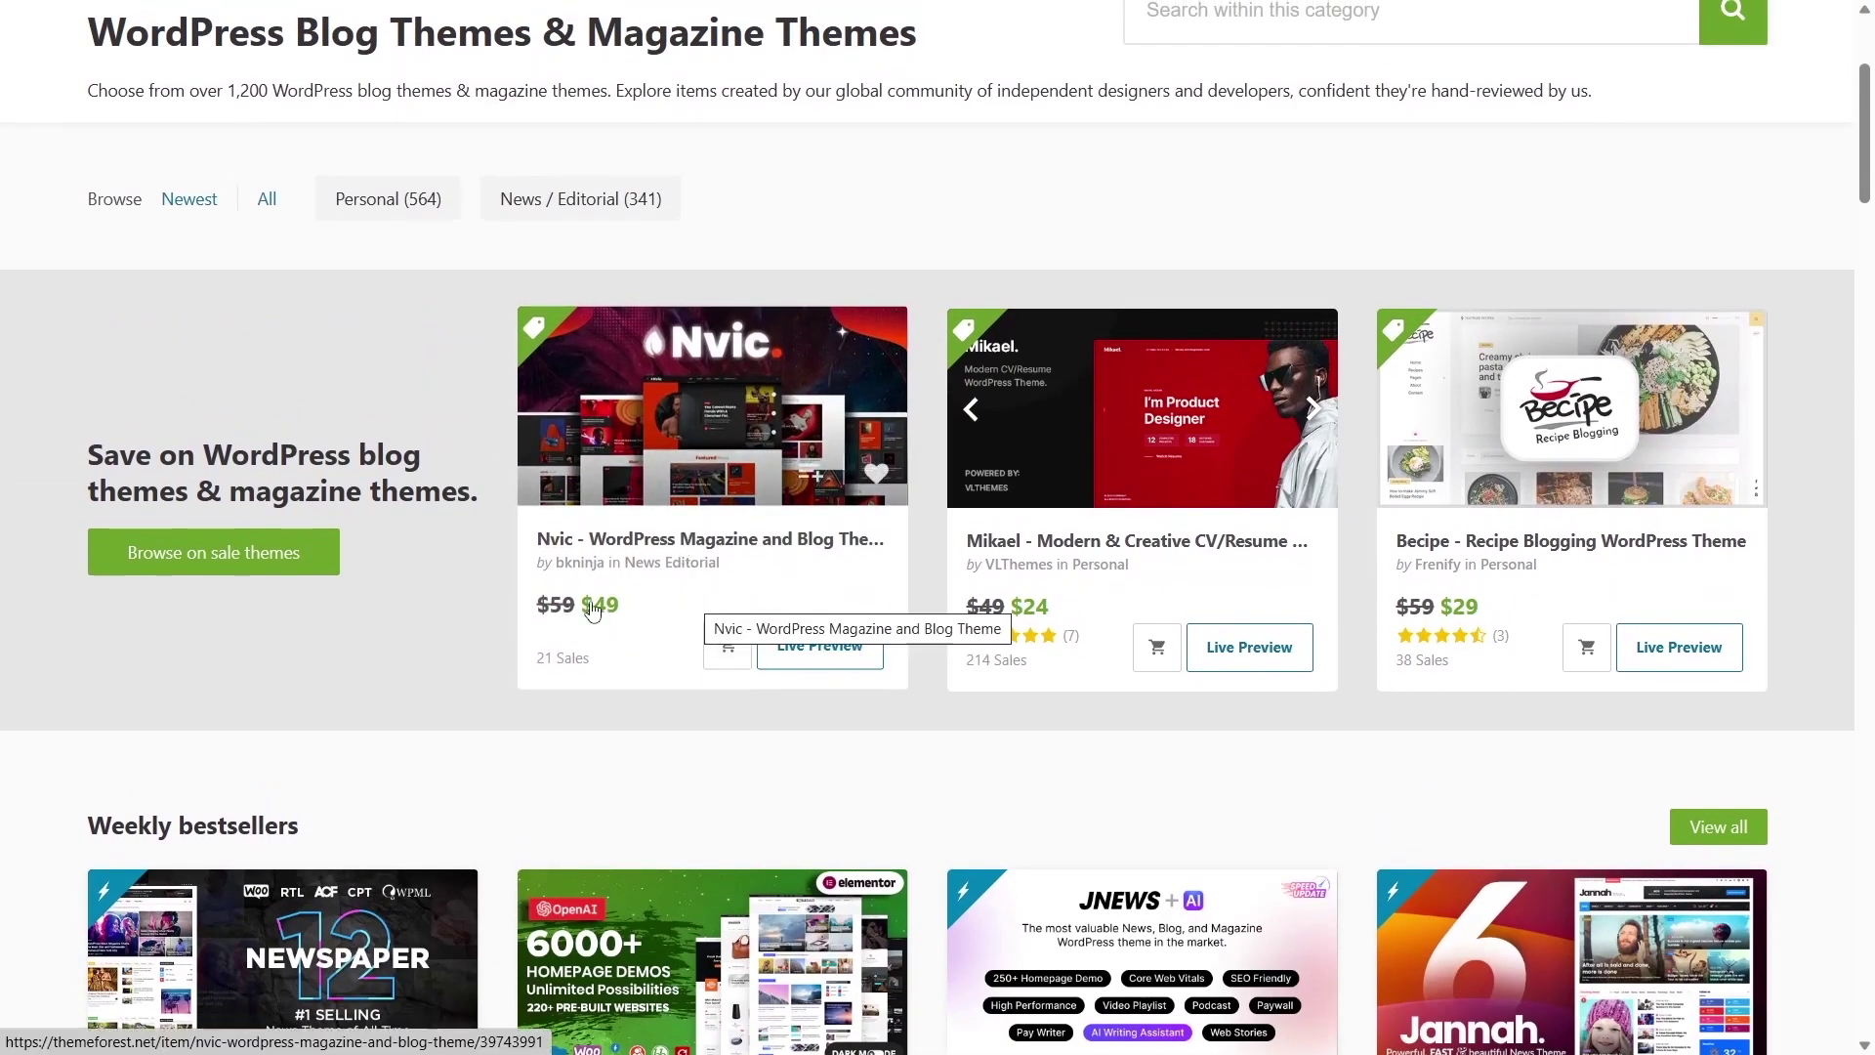
Examine the paid blog and magazine themes and their prices, from the weekly bestsellers to the top WordPress news themes
scroll(732, 460, "down", 10)
scroll(848, 483, "up", 8)
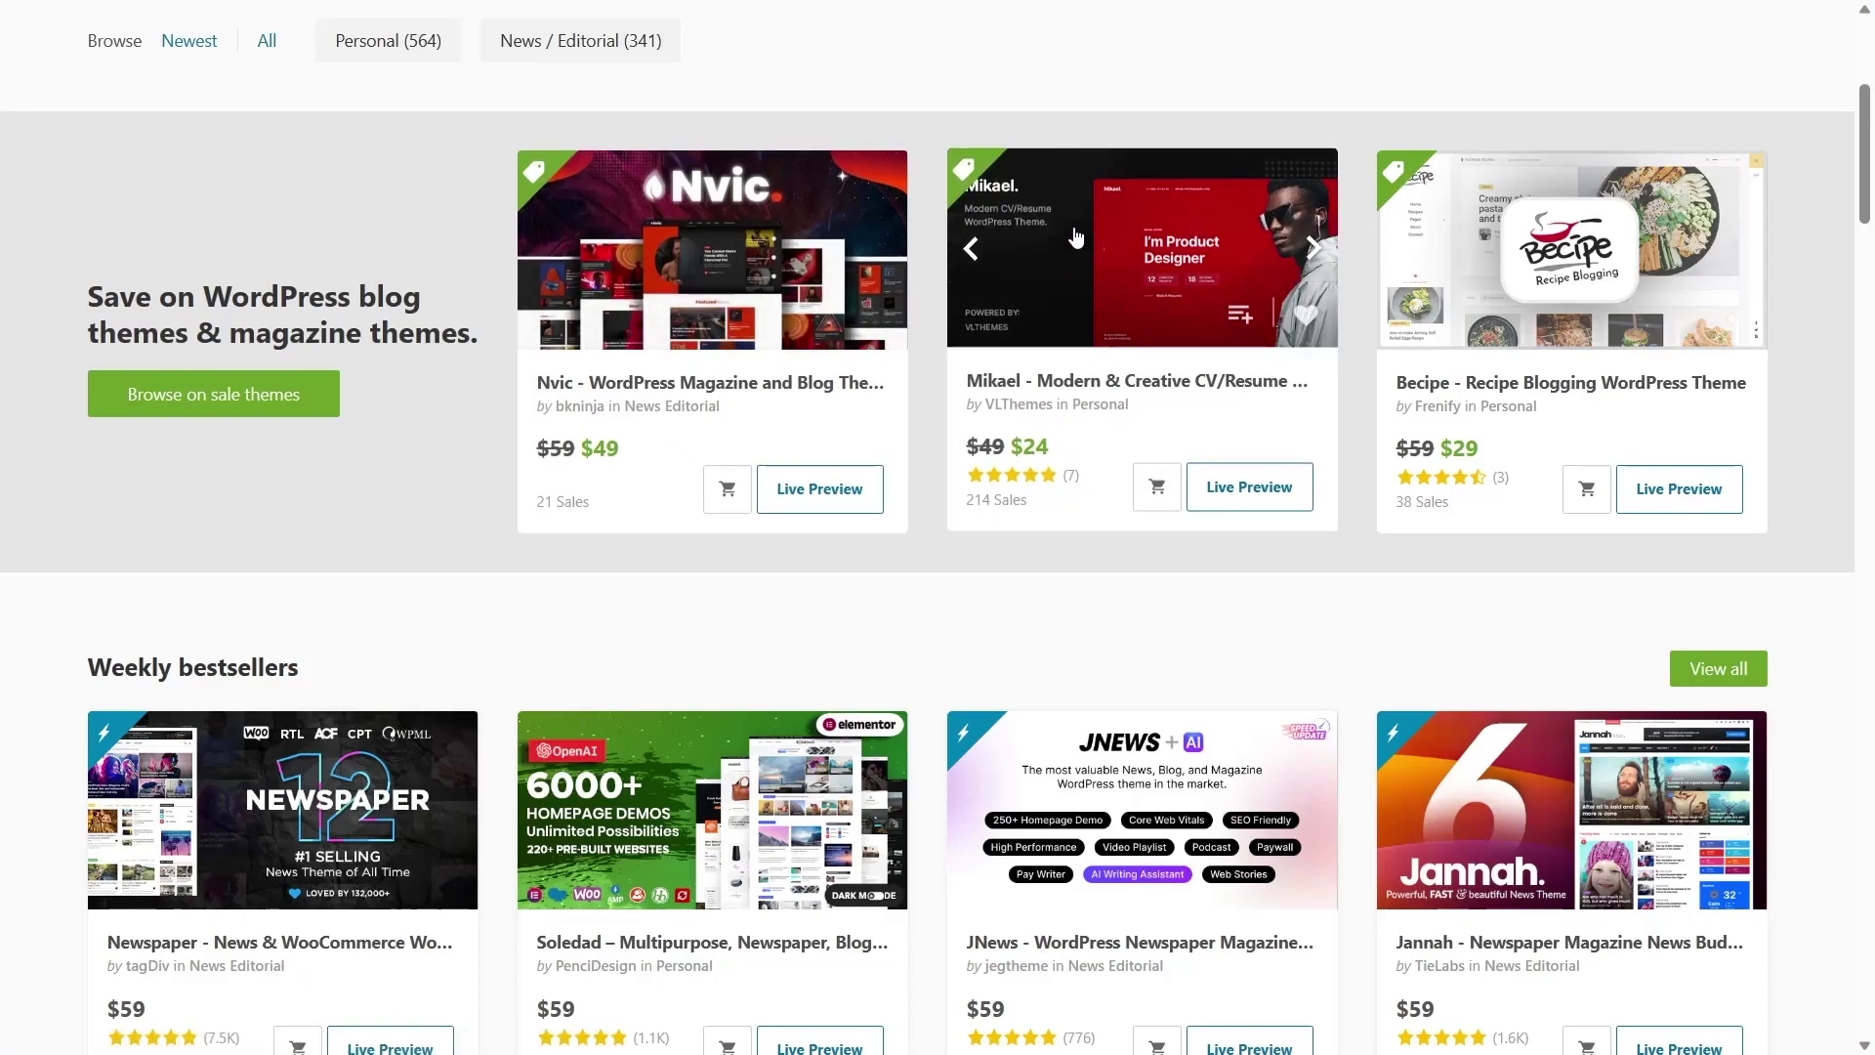
scroll(1177, 317, "down", 8)
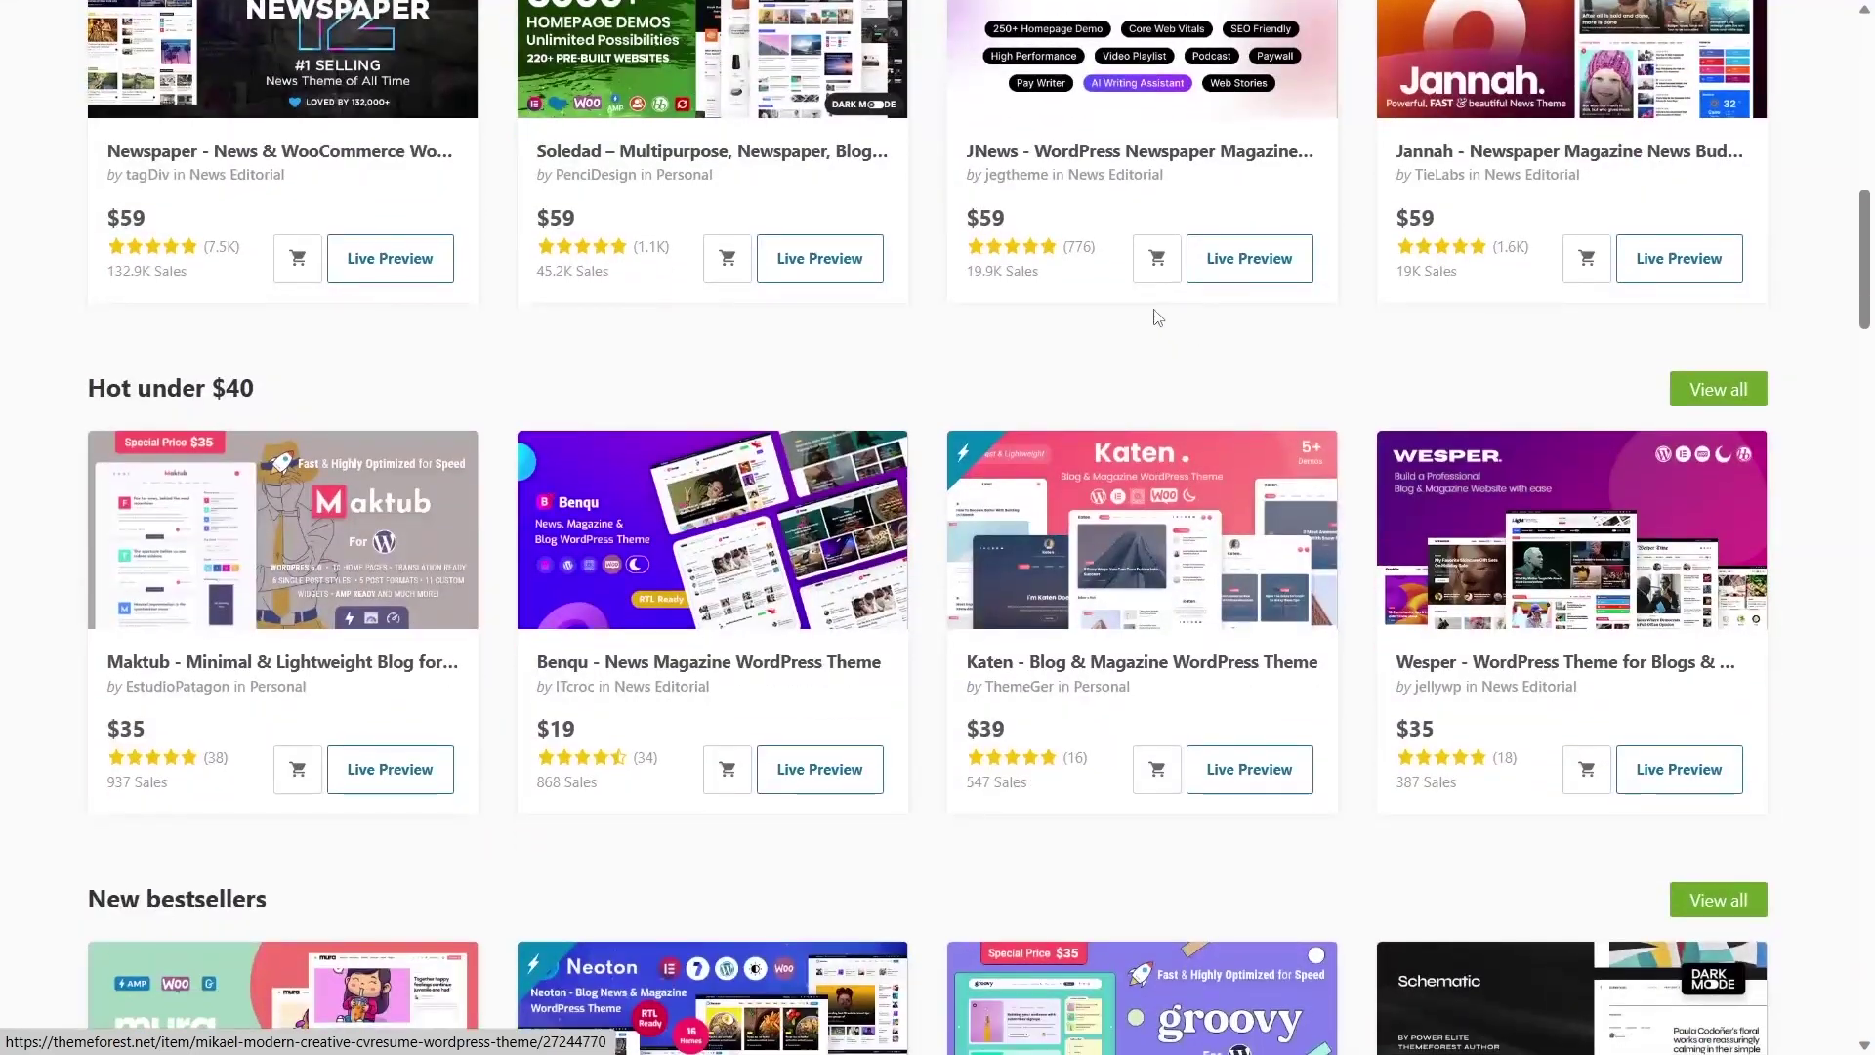
scroll(1159, 320, "up", 3)
scroll(542, 352, "down", 11)
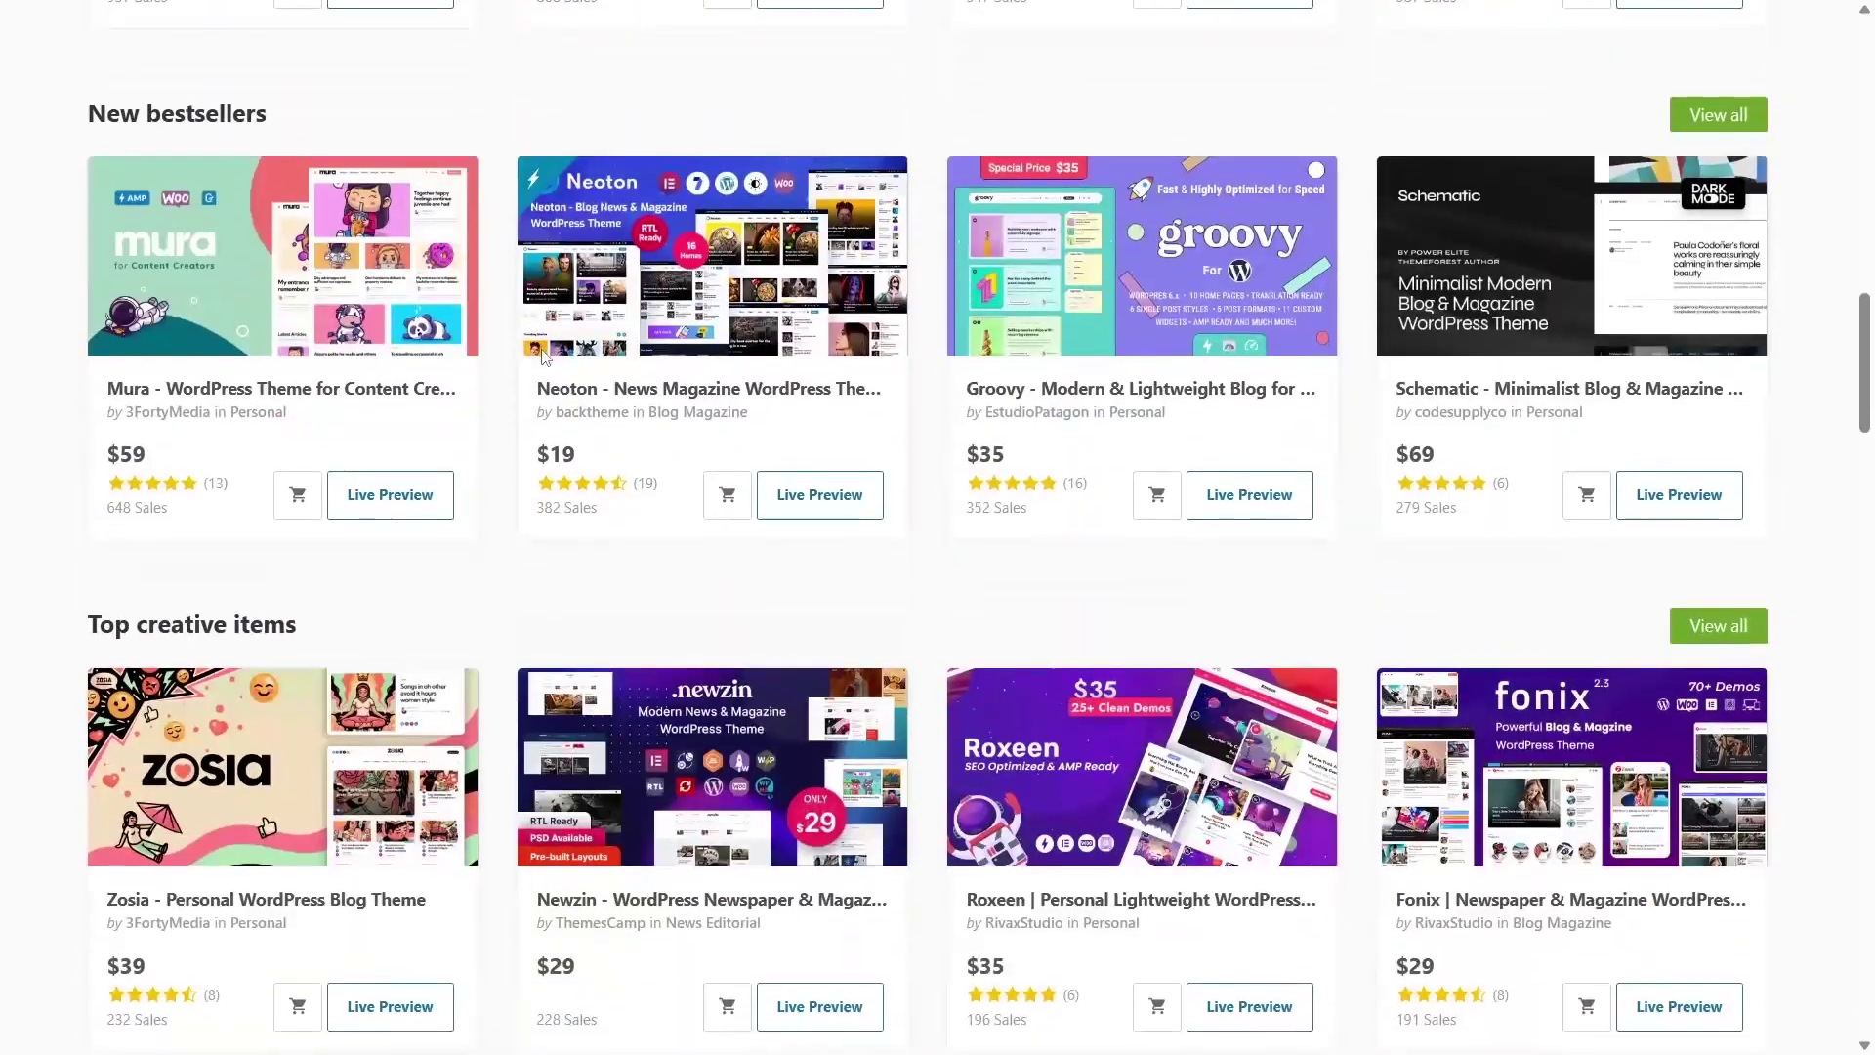
scroll(544, 357, "down", 2)
scroll(544, 357, "up", 10)
scroll(544, 357, "down", 5)
scroll(544, 357, "down", 13)
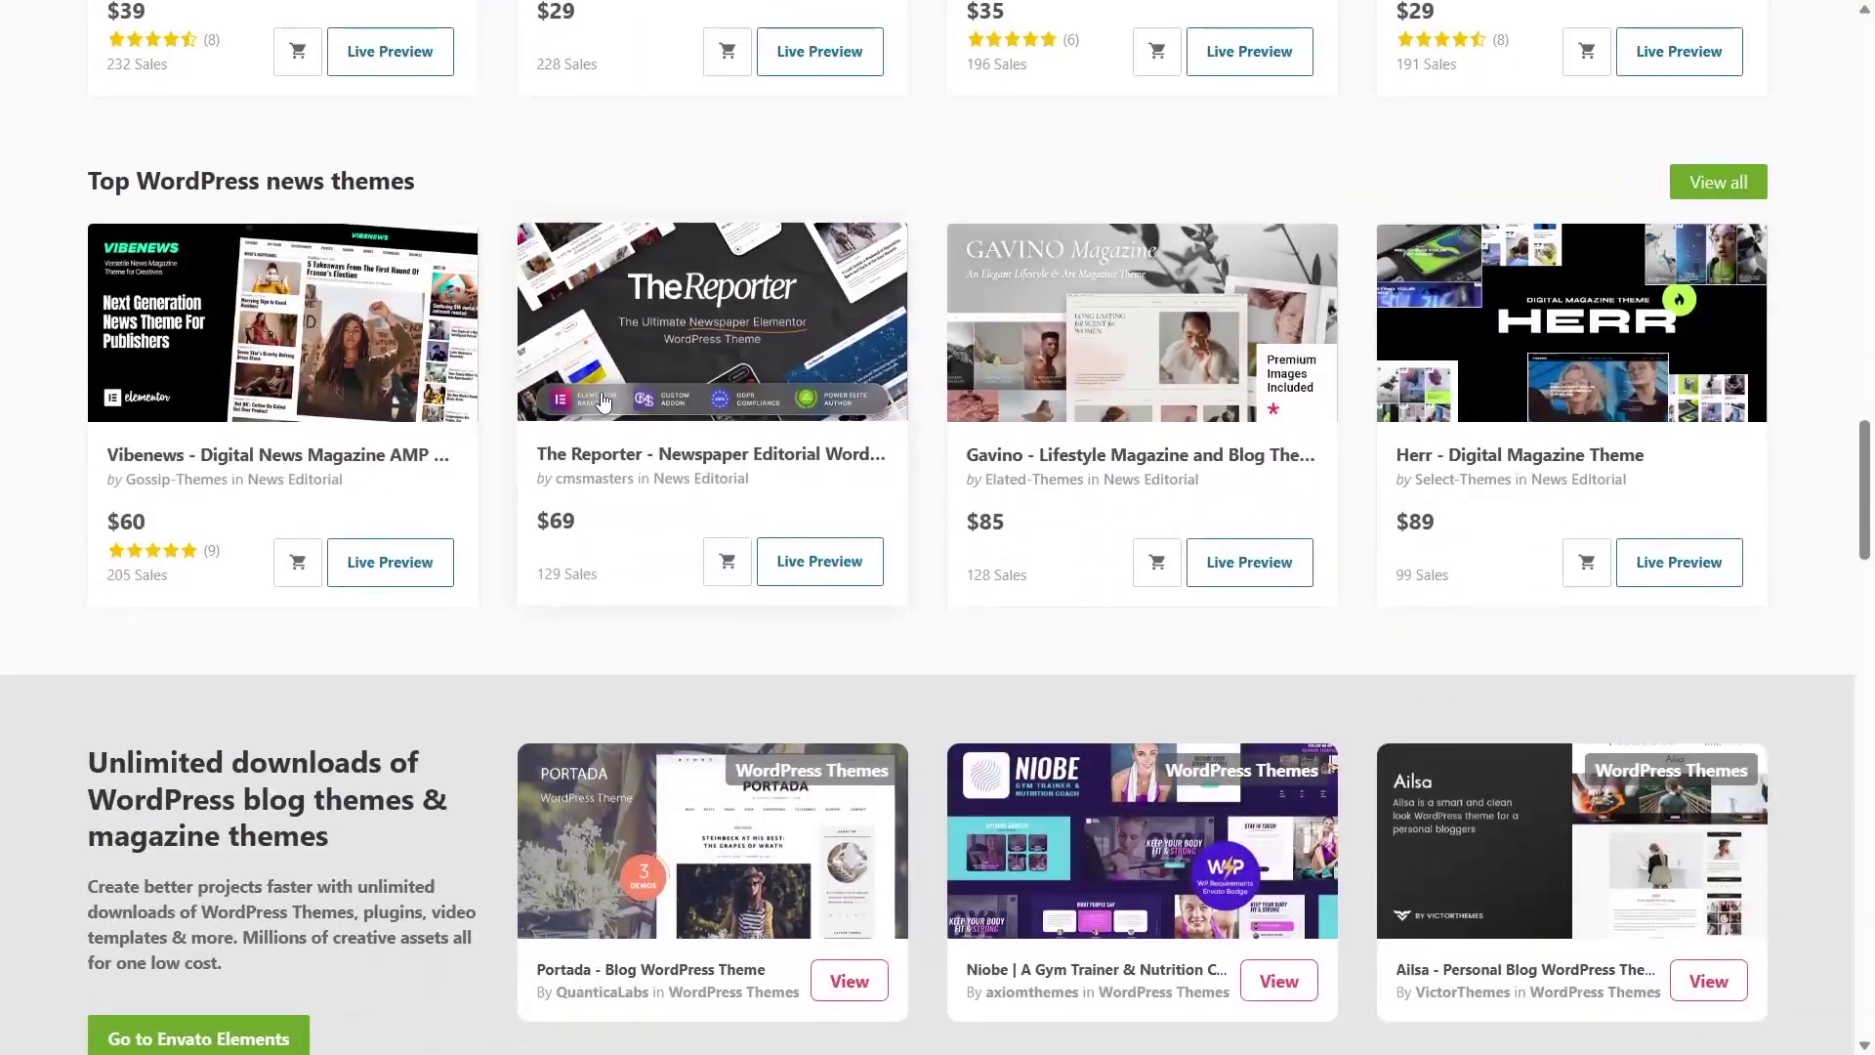
scroll(559, 437, "up", 6)
scroll(700, 504, "up", 20)
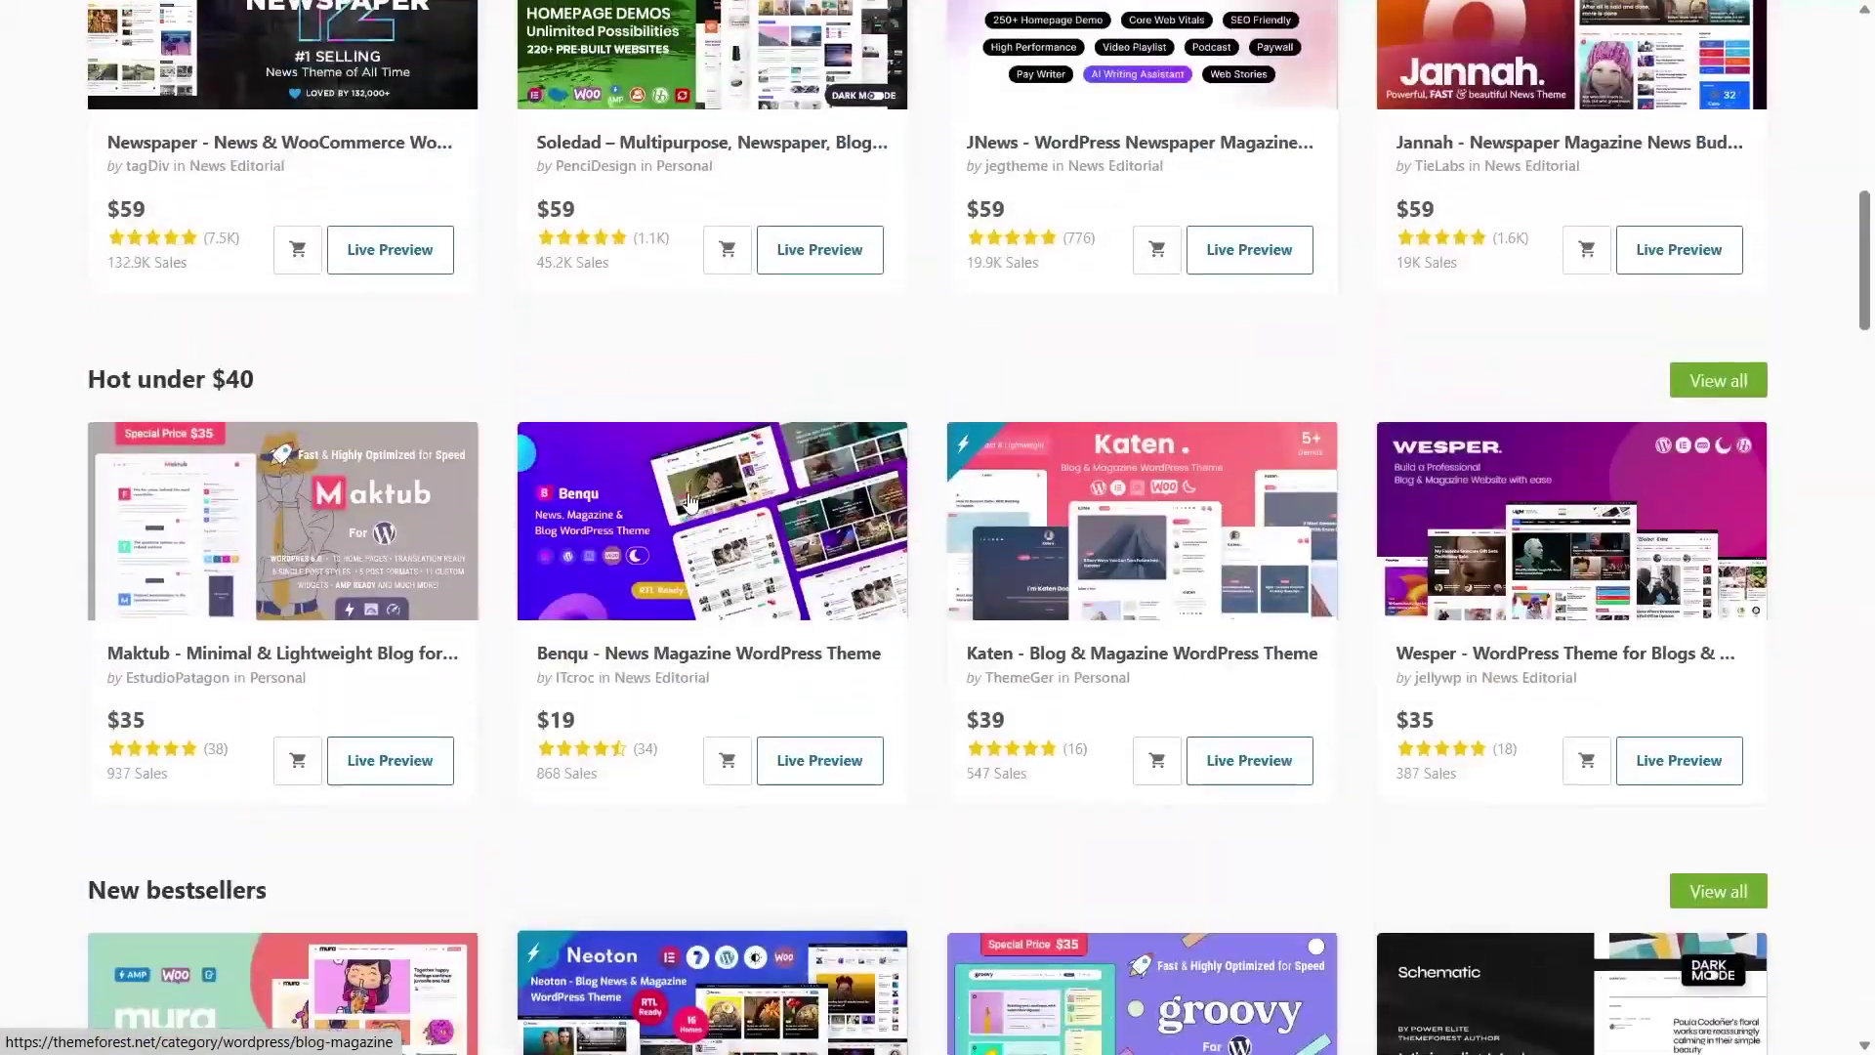
Open the JNews theme's page on ThemeForest and look through its item details
scroll(978, 410, "down", 6)
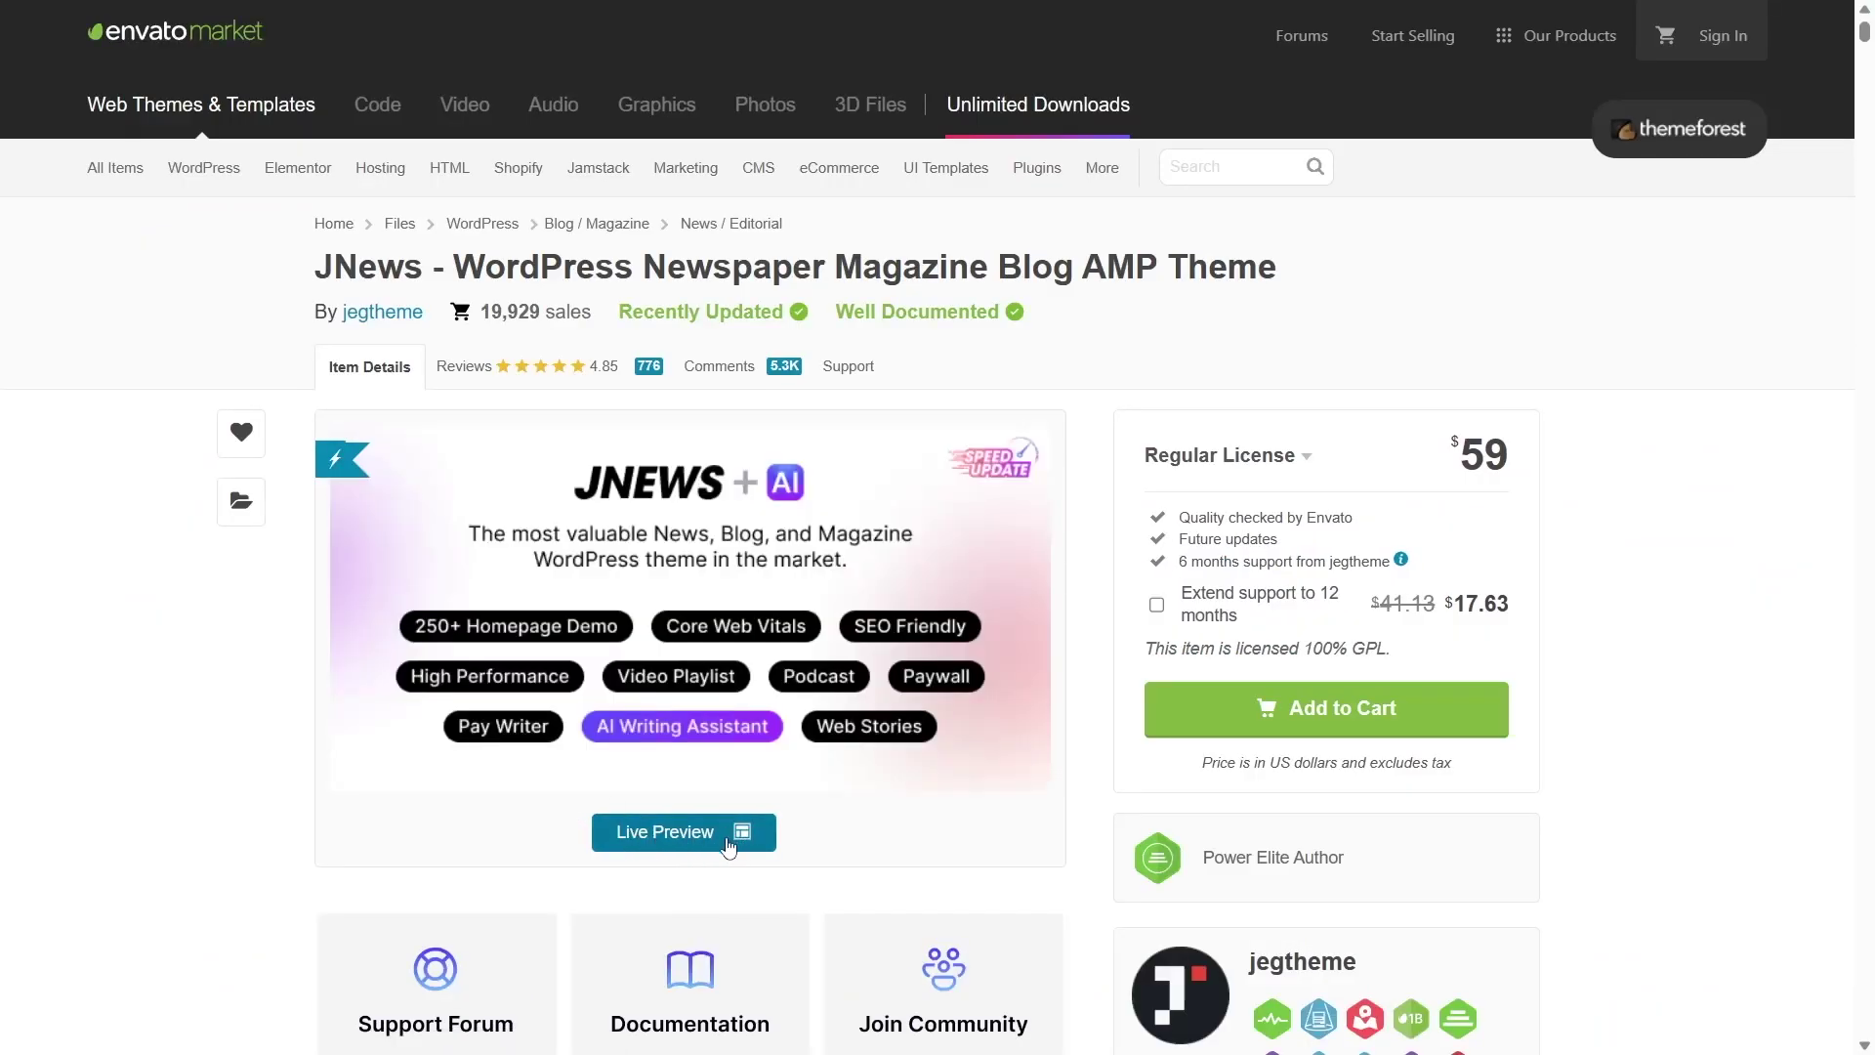
scroll(734, 846, "down", 20)
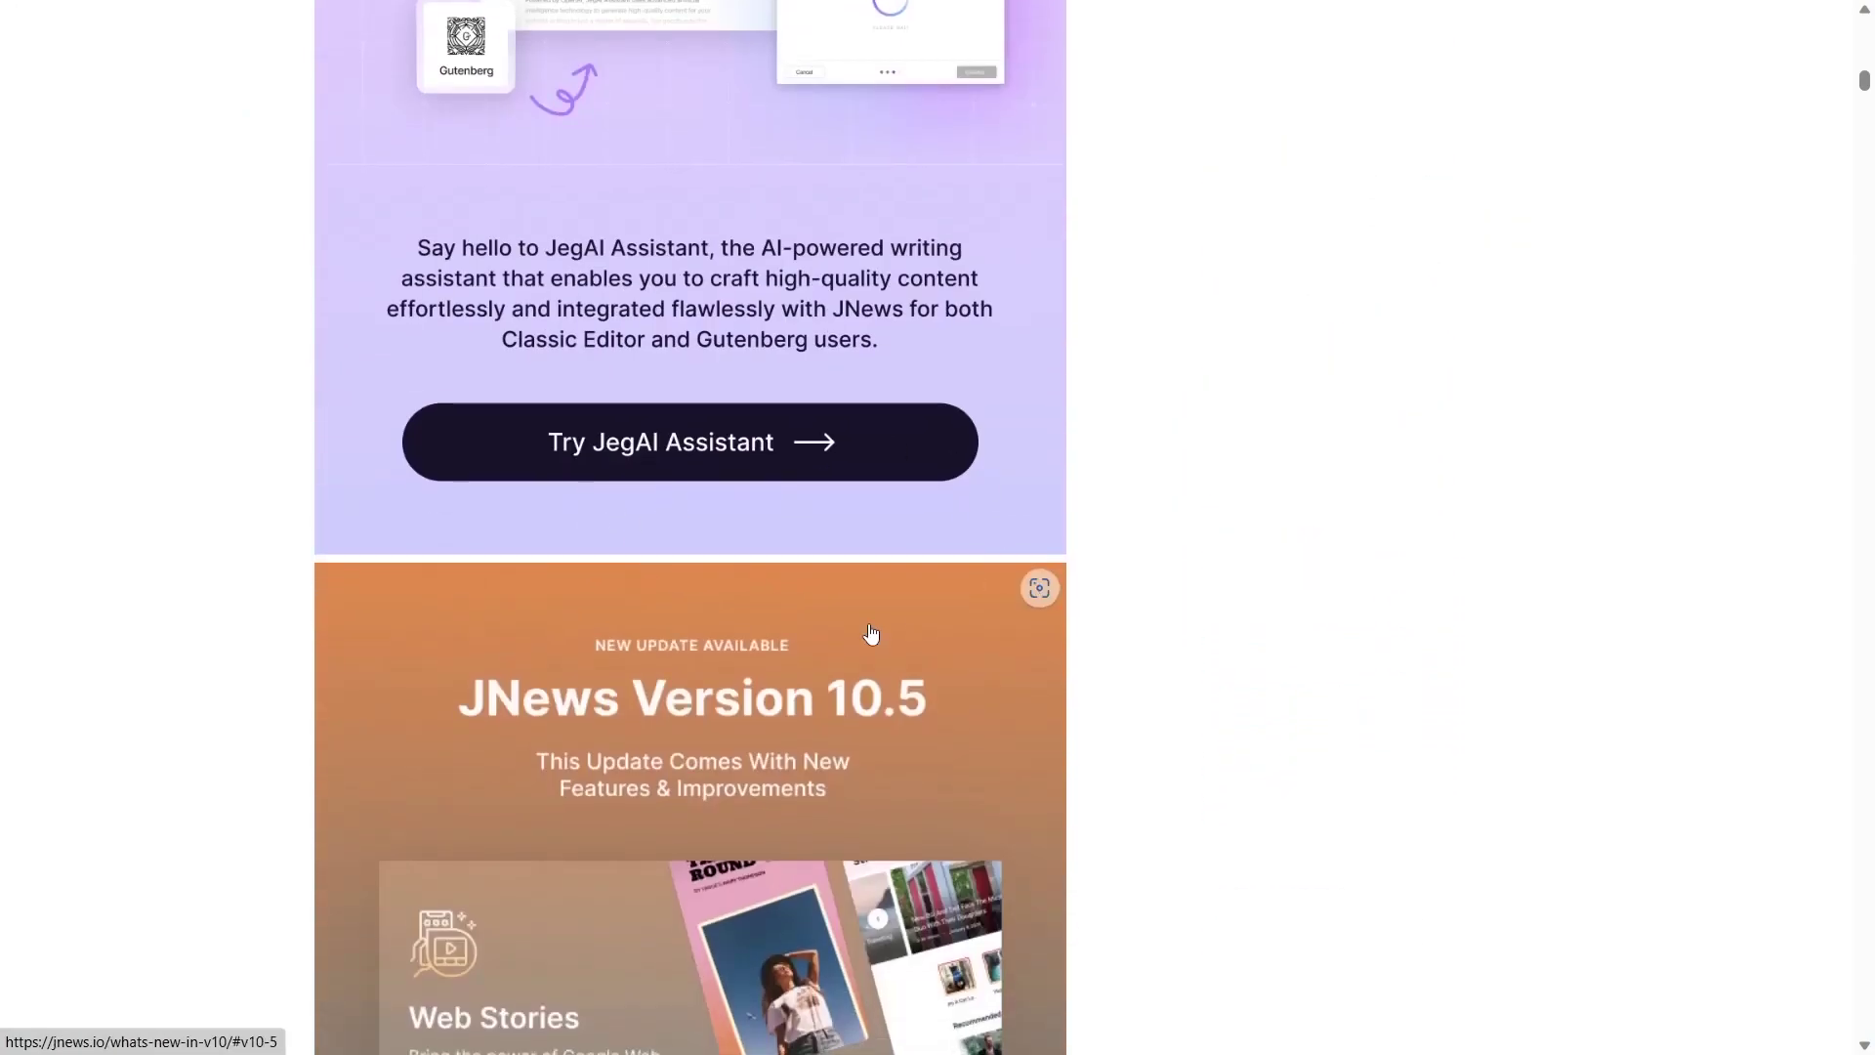
scroll(1011, 596, "down", 12)
scroll(712, 620, "up", 20)
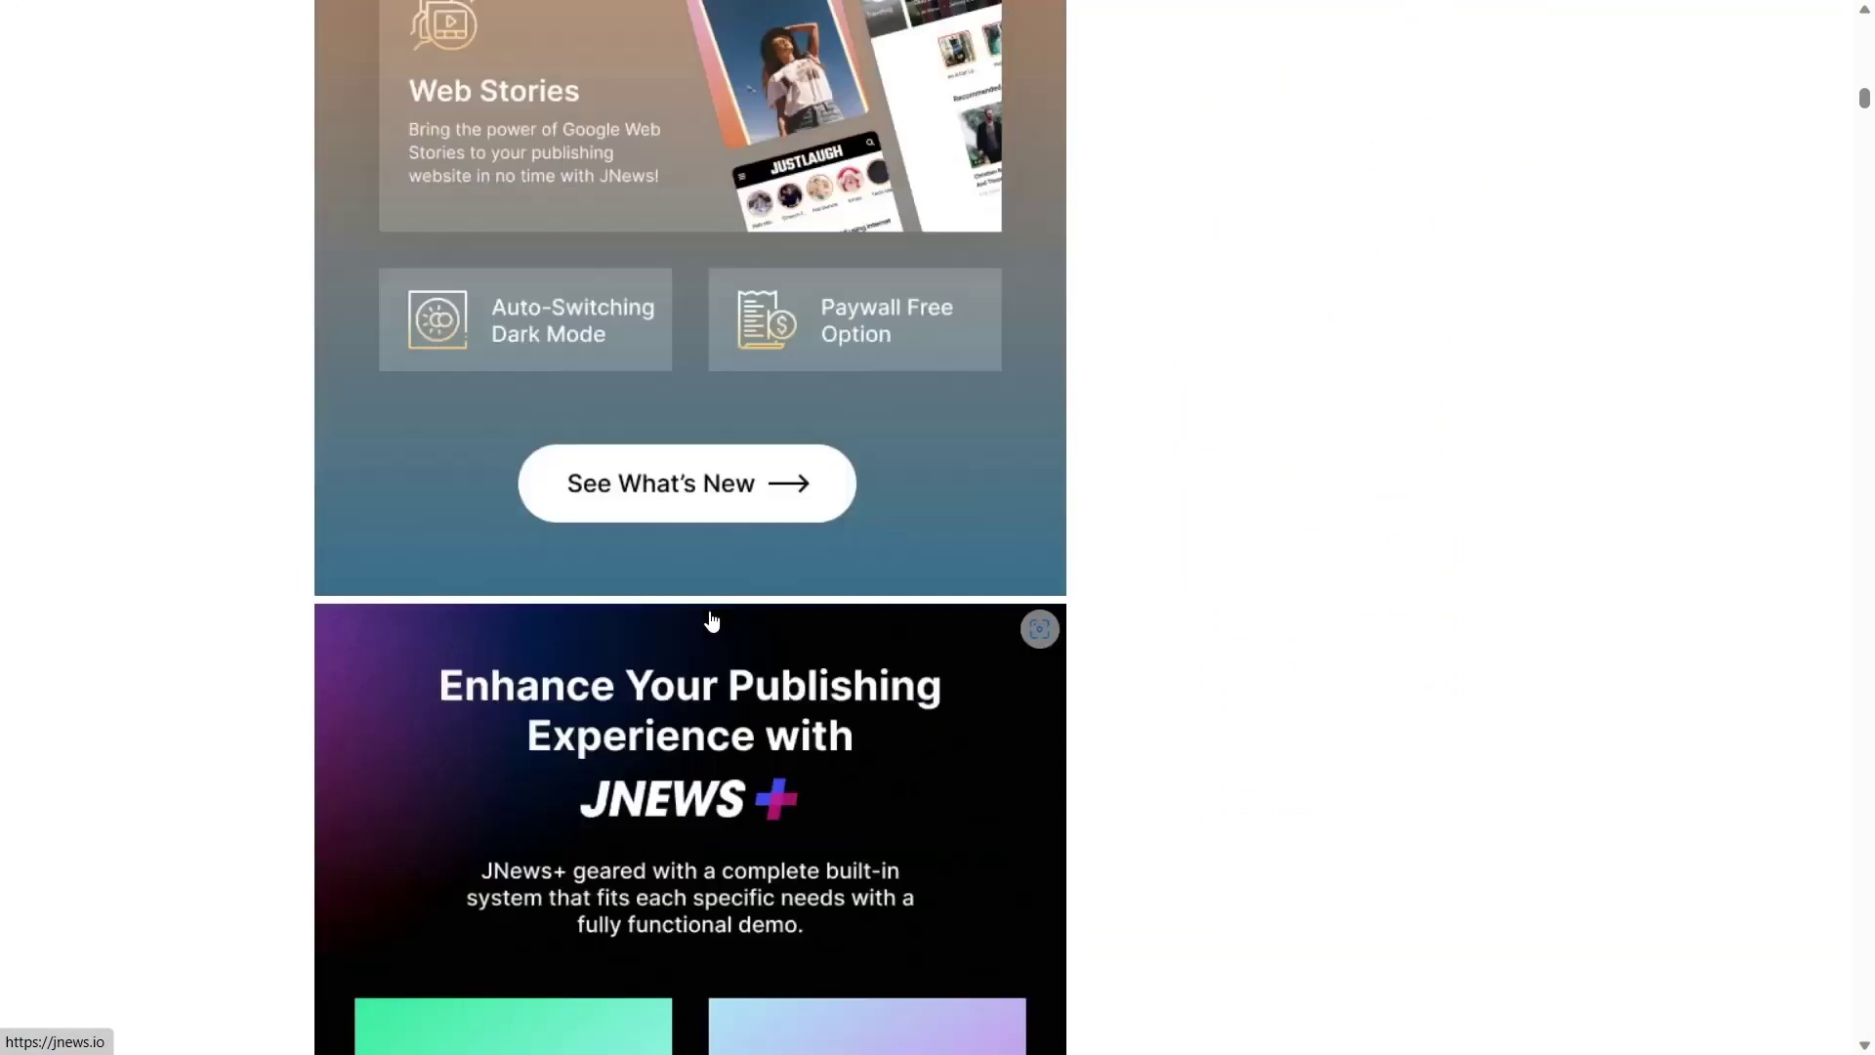
scroll(712, 619, "up", 15)
scroll(674, 625, "down", 2)
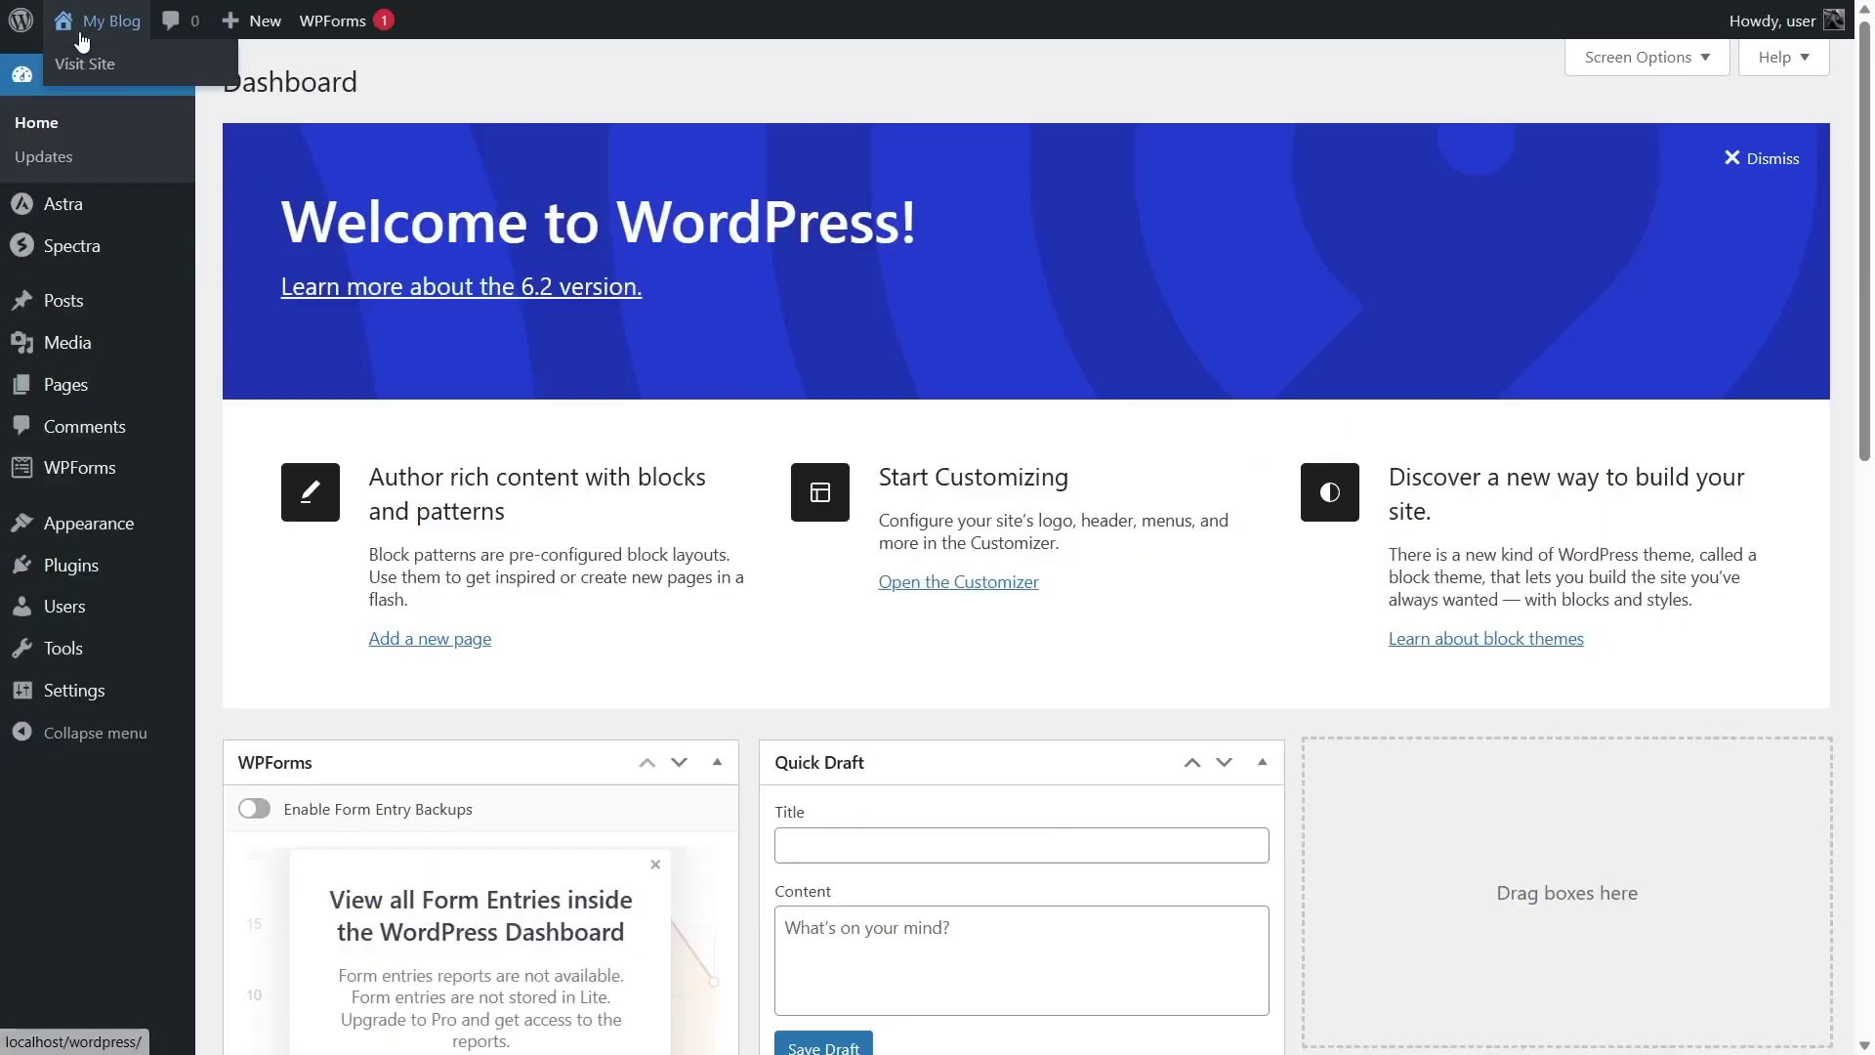
Visit the My Blog site from the WordPress dashboard, look over its homepage, and return to the dashboard
left_click(92, 63)
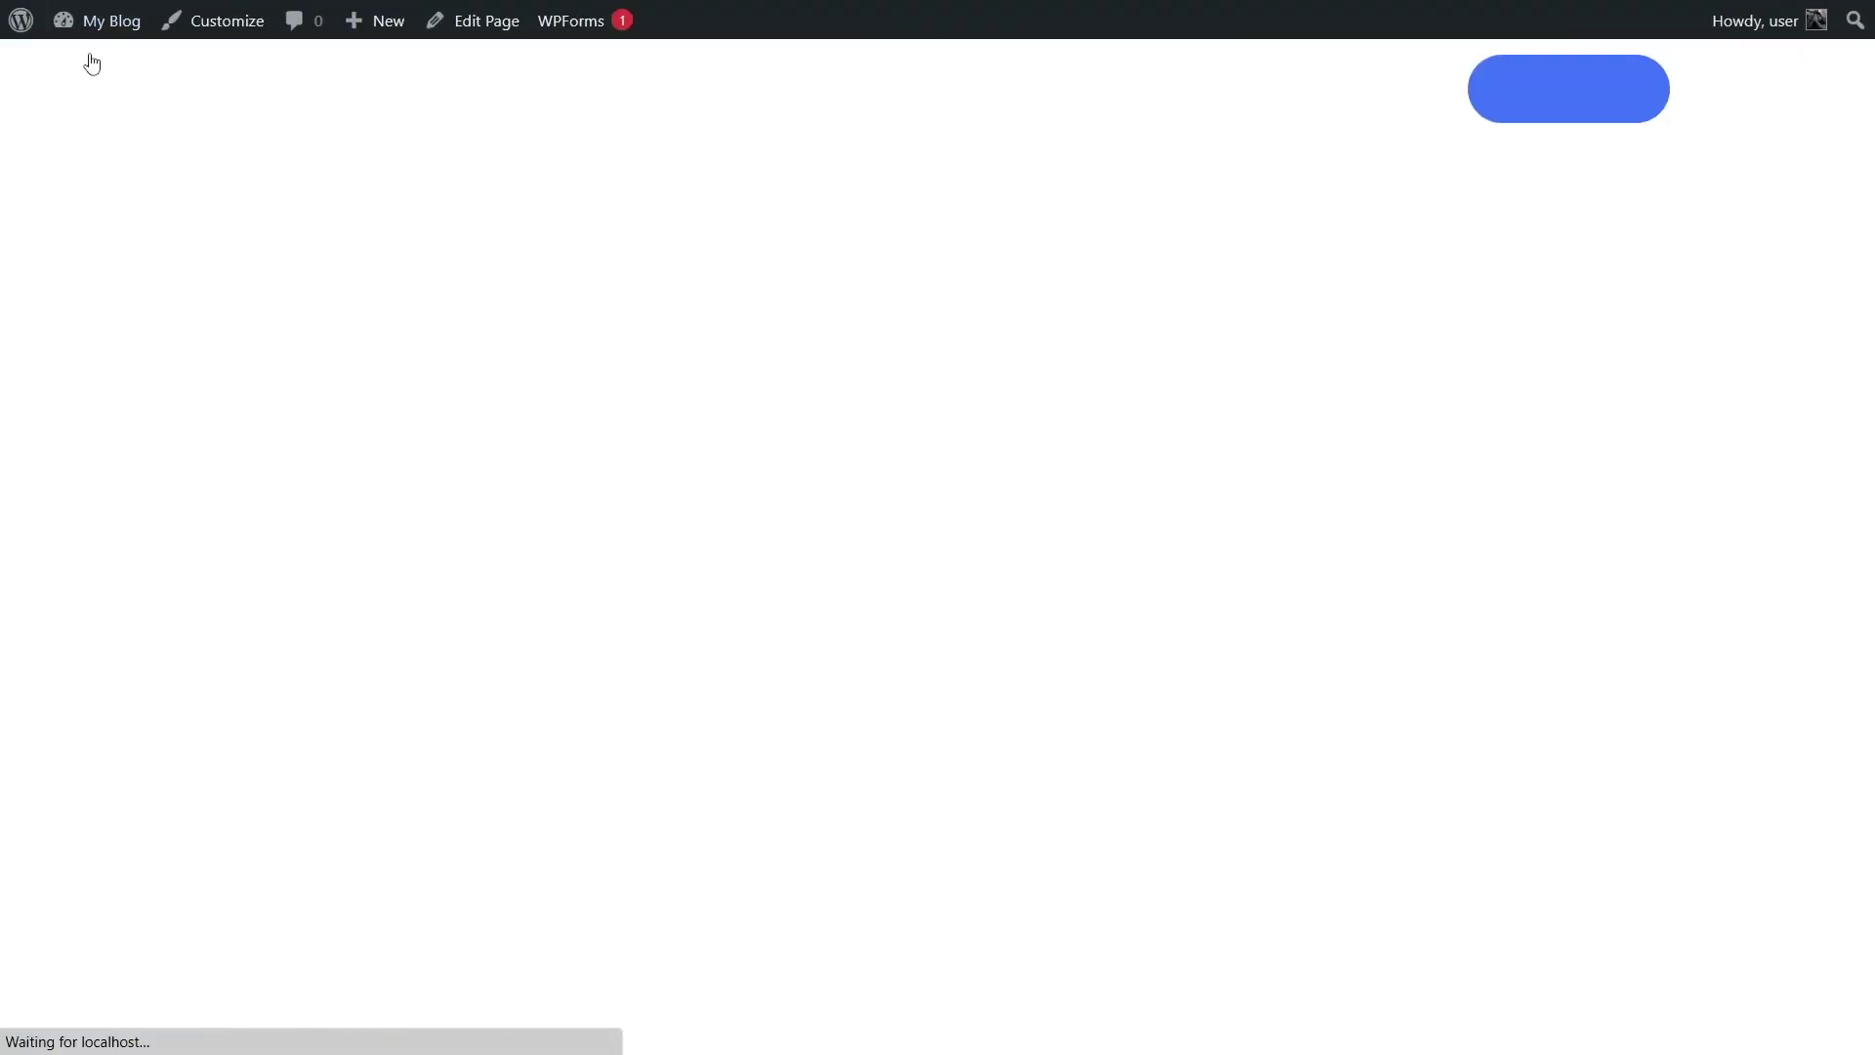
scroll(1234, 372, "down", 10)
scroll(1238, 376, "up", 5)
scroll(1238, 377, "up", 5)
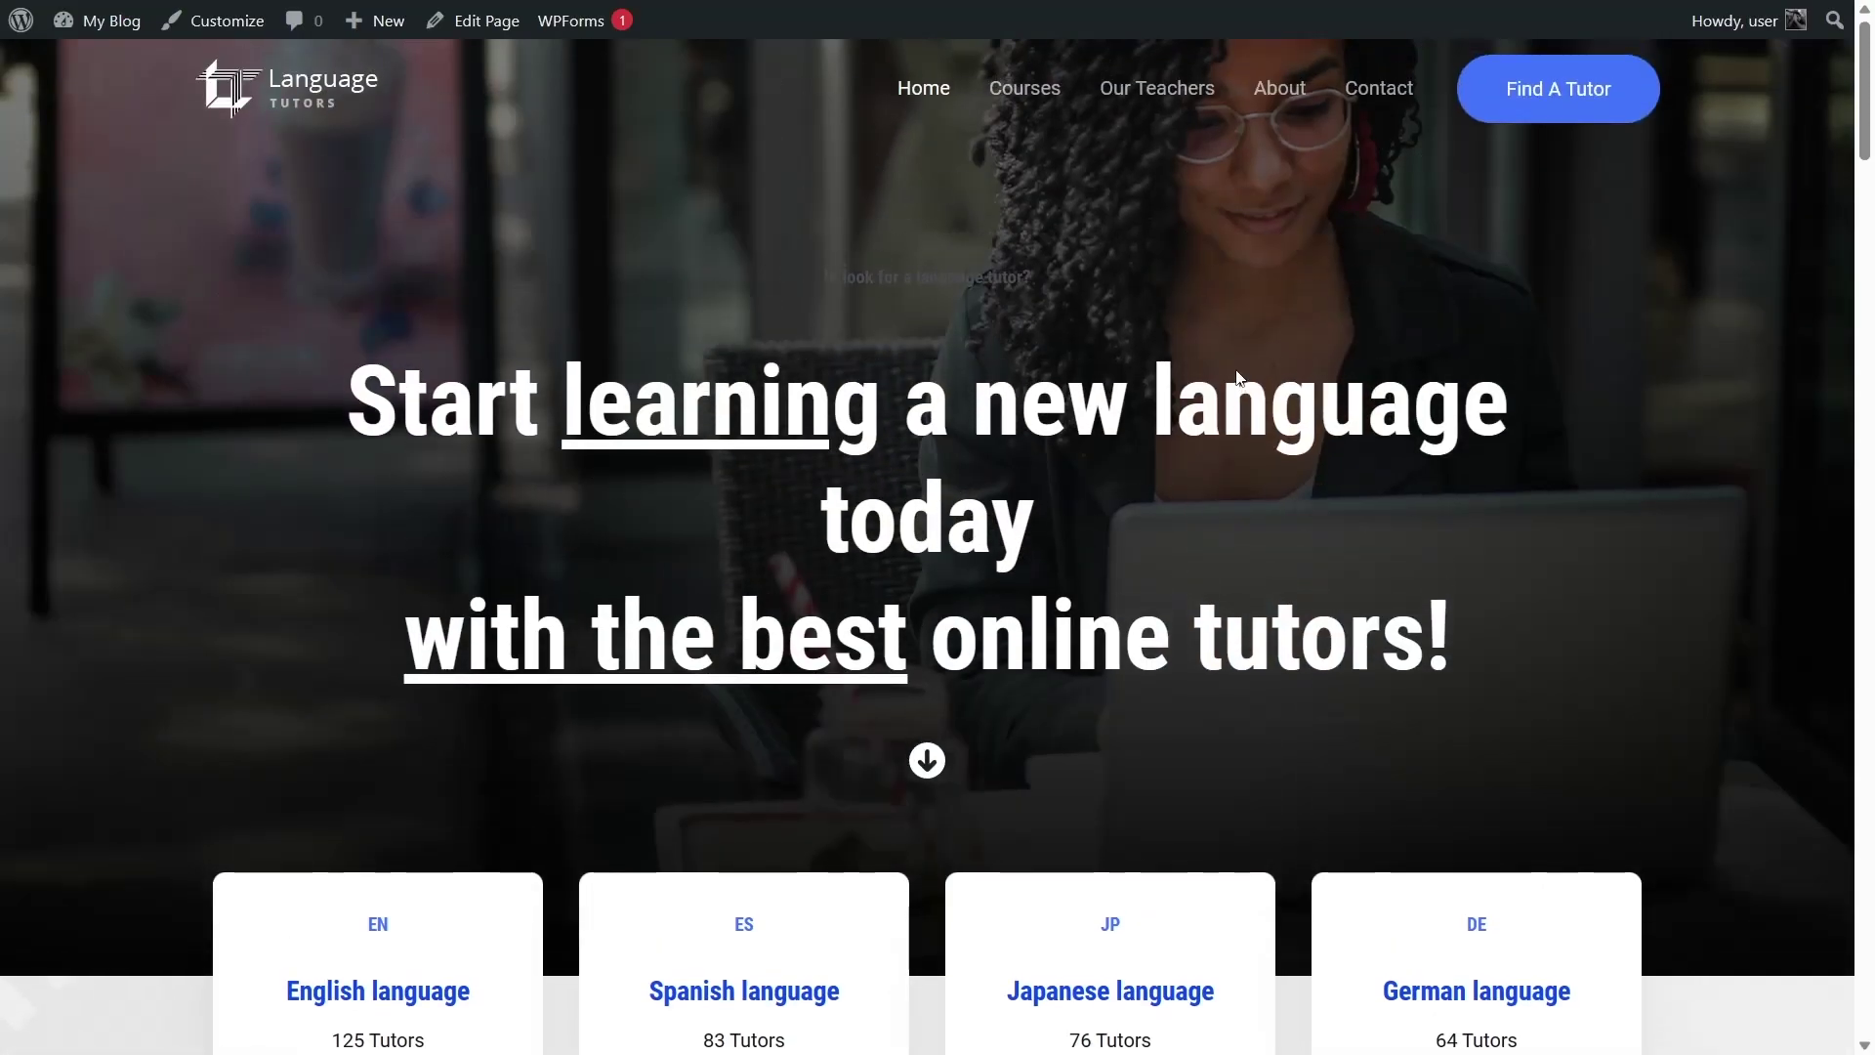
scroll(1101, 380, "down", 5)
scroll(222, 156, "up", 5)
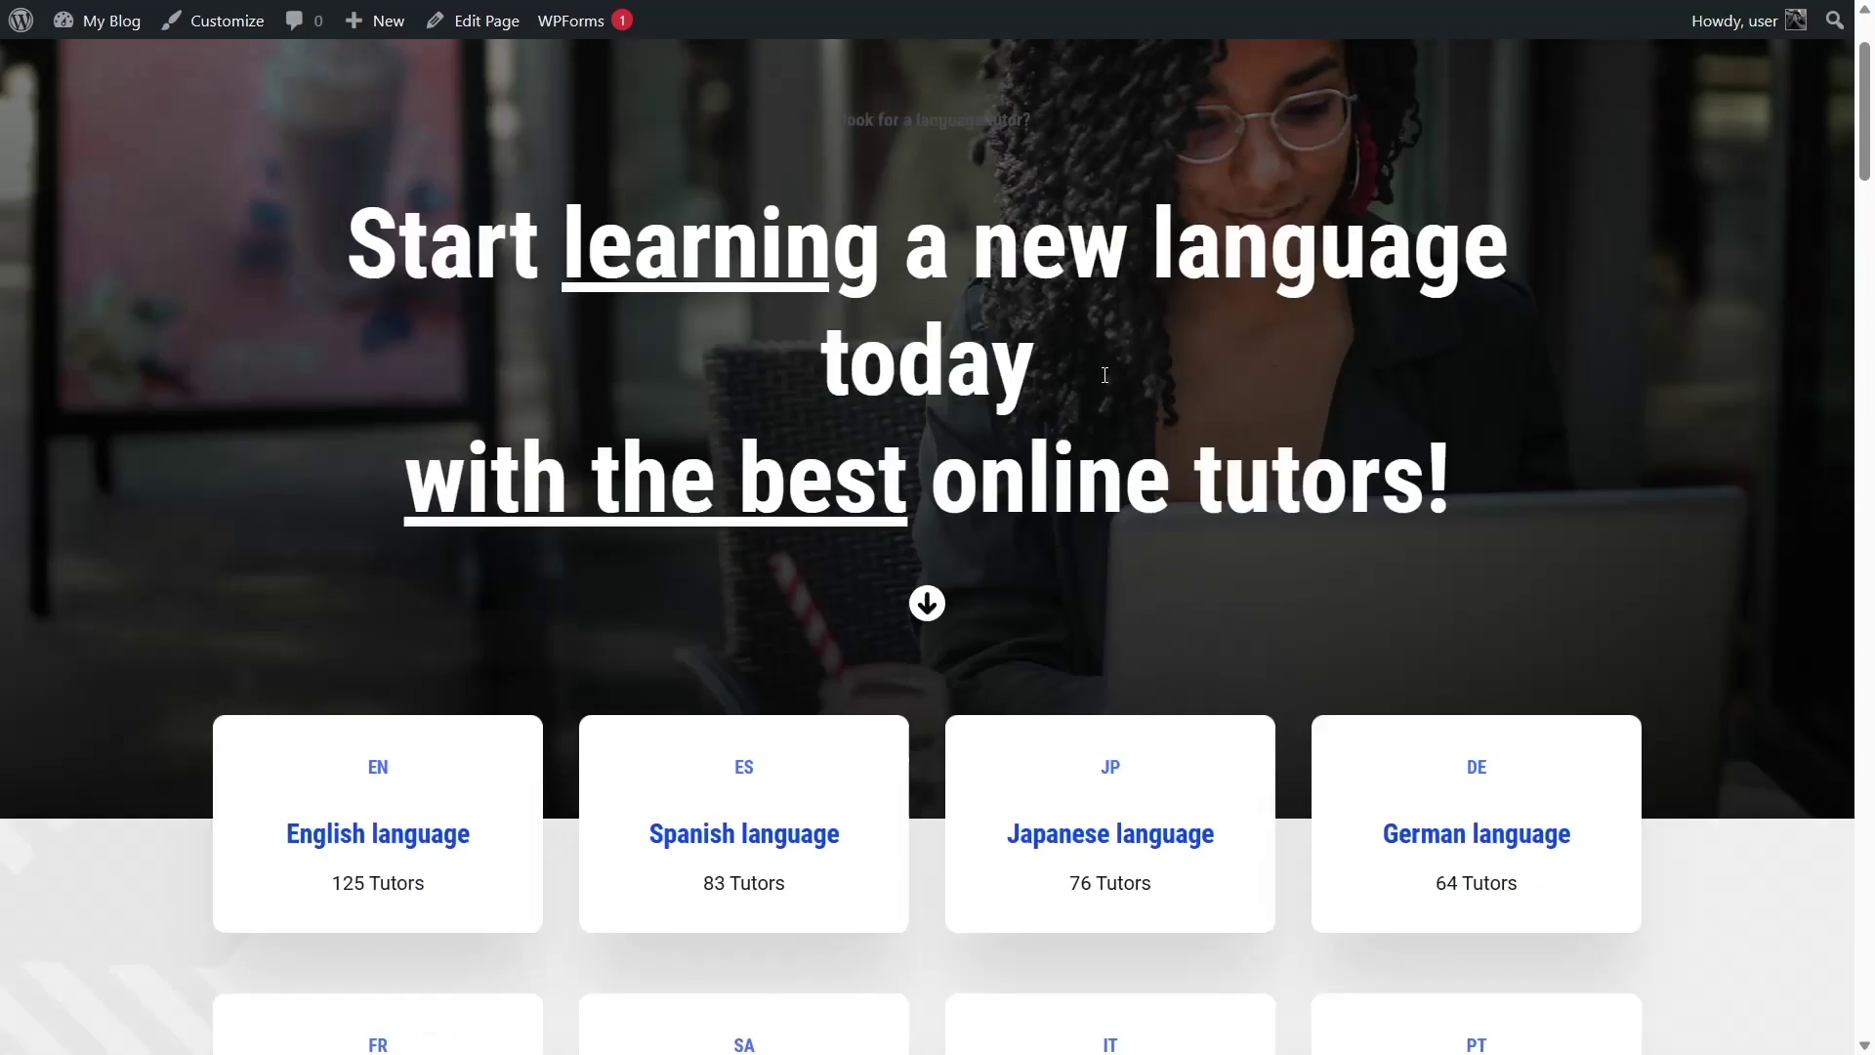
mouse_move(108, 73)
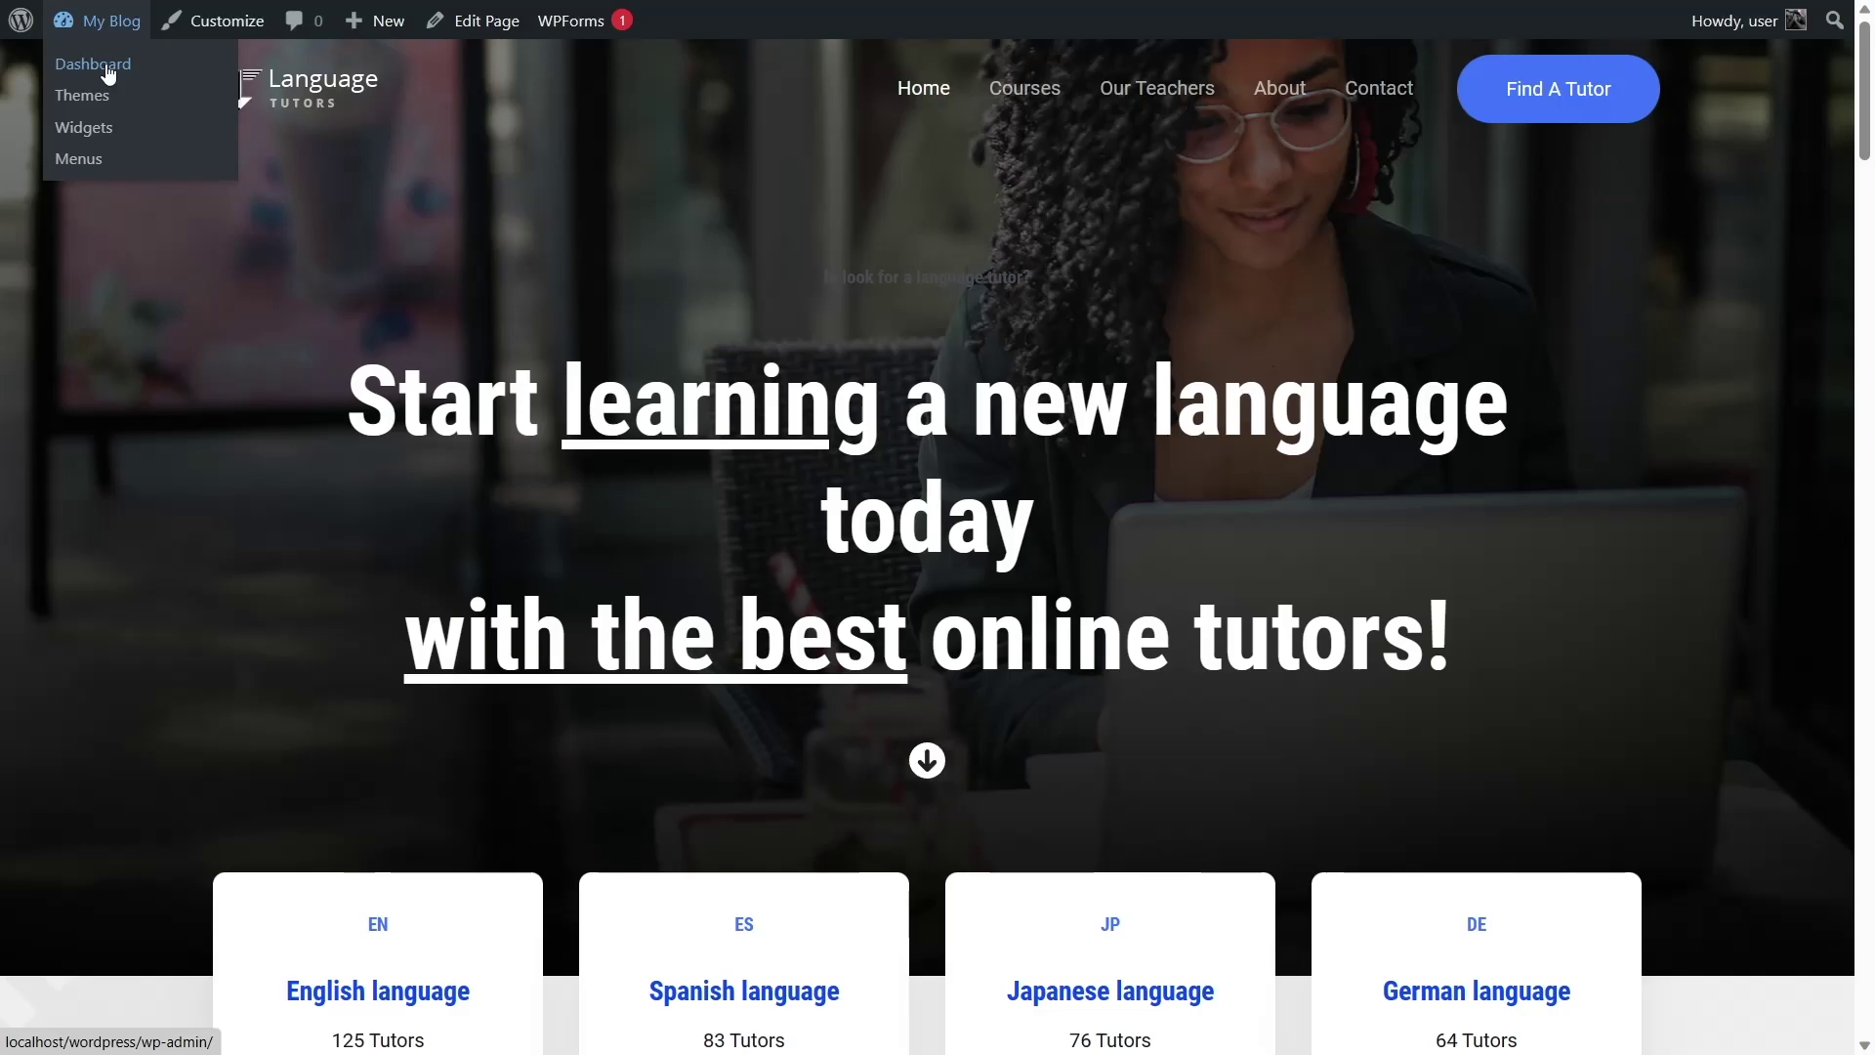
left_click(108, 73)
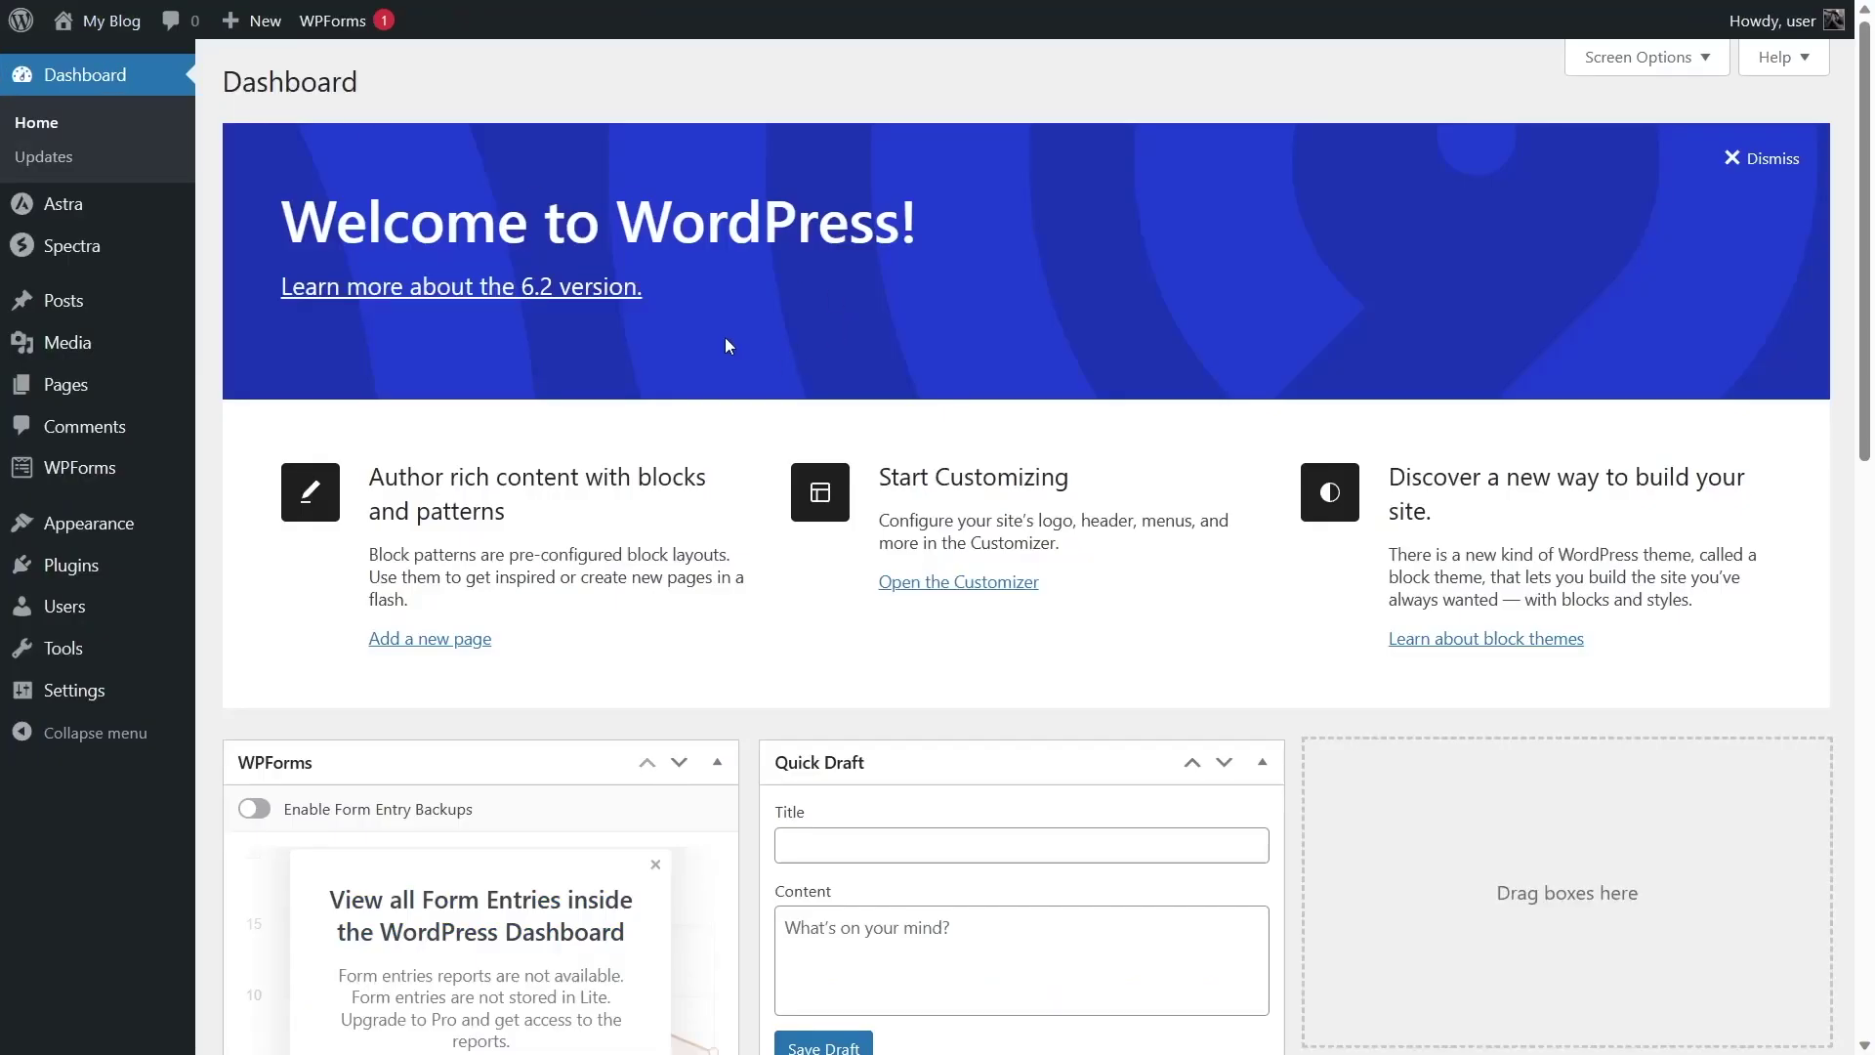